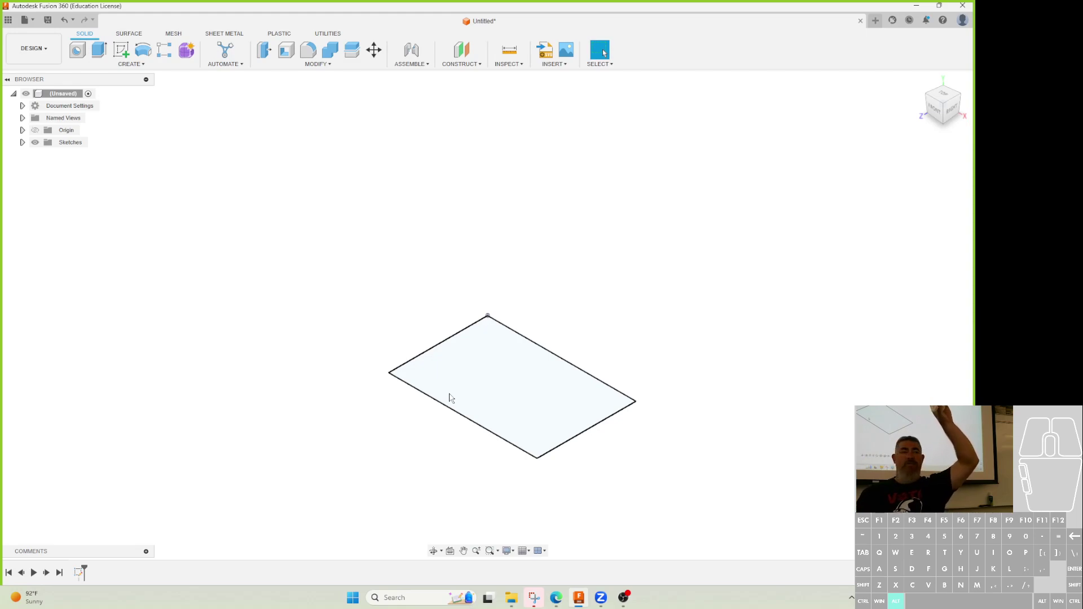
- Extrude the rectangular profile upward 1 in as a new body
{"action": "left_click", "coordinate": [99, 50]}
{"action": "left_click_drag", "start_coordinate": [512, 373], "coordinate": [514, 333]}
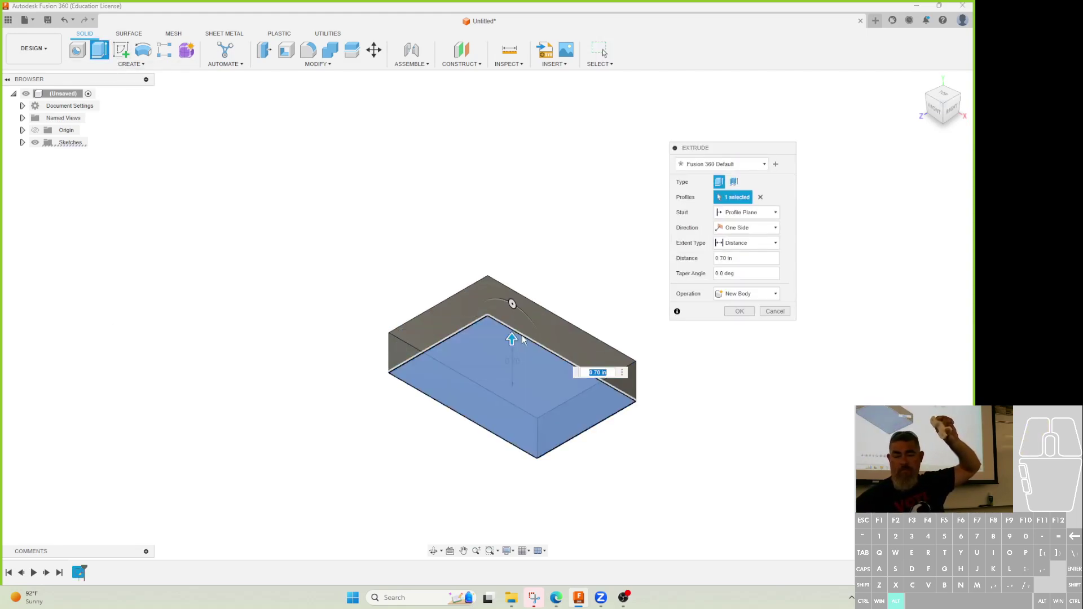
{"action": "key", "text": "Return"}
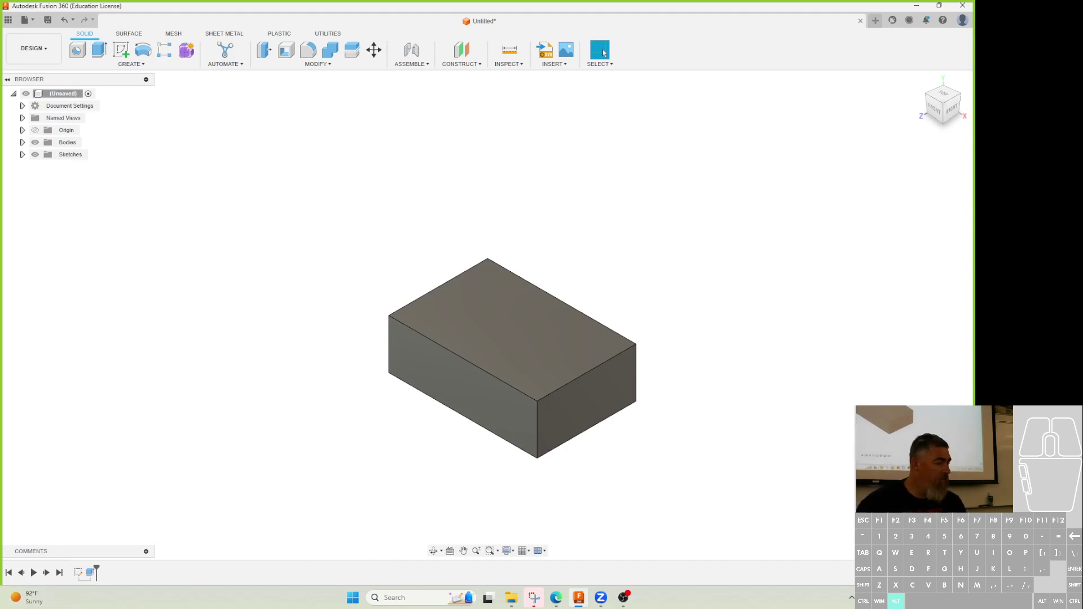
{"action": "left_click", "coordinate": [603, 53]}
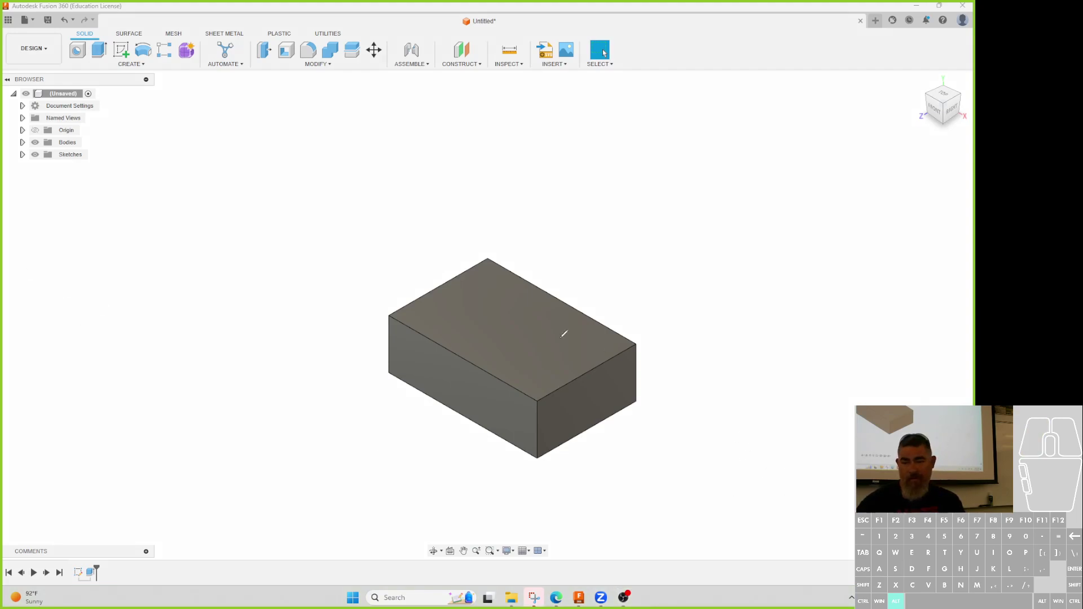
{"action": "mouse_move", "coordinate": [446, 346]}
{"action": "left_mouse_down"}
{"action": "mouse_move", "coordinate": [478, 329]}
{"action": "mouse_move", "coordinate": [522, 366]}
{"action": "mouse_move", "coordinate": [506, 435]}
{"action": "mouse_move", "coordinate": [444, 391]}
{"action": "mouse_move", "coordinate": [444, 413]}
{"action": "left_mouse_up"}
{"action": "mouse_move", "coordinate": [474, 333]}
{"action": "left_mouse_down"}
{"action": "mouse_move", "coordinate": [472, 389]}
{"action": "mouse_move", "coordinate": [508, 401]}
{"action": "left_mouse_up"}
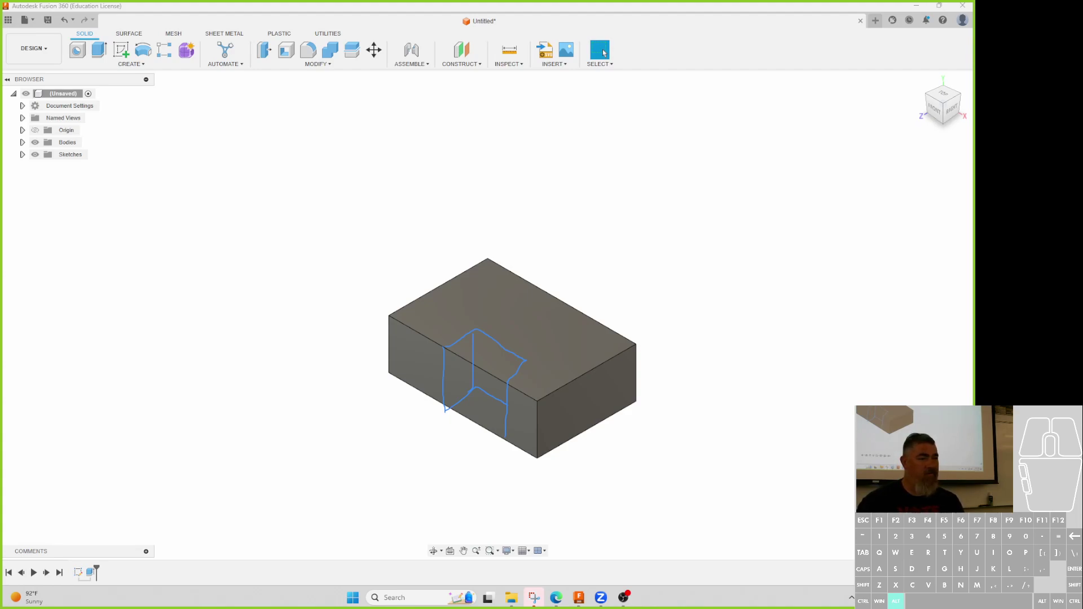
{"action": "left_click", "coordinate": [598, 564]}
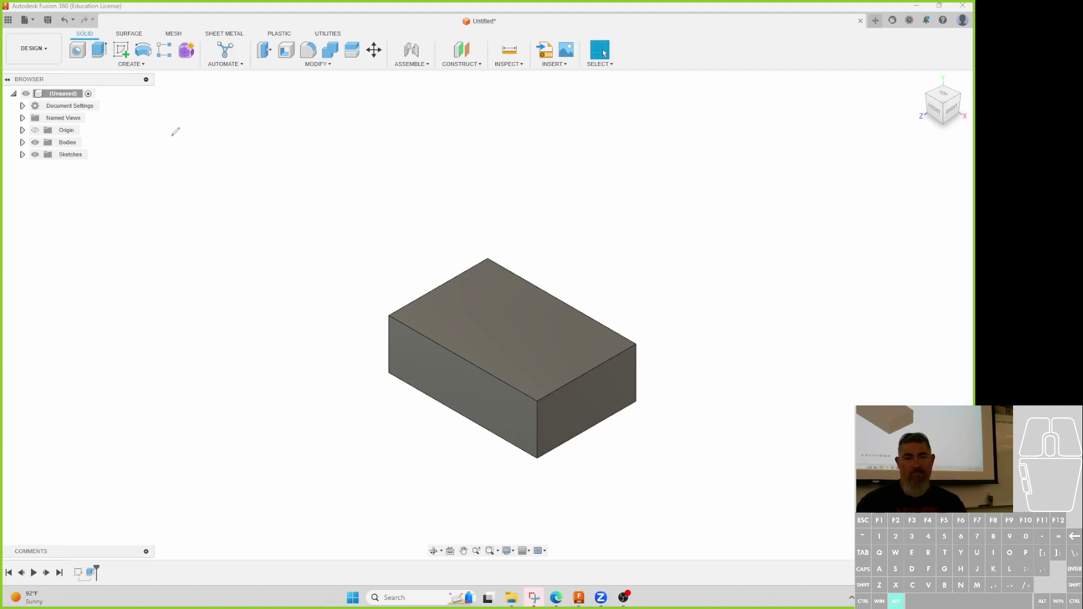
{"action": "key", "text": "Escape"}
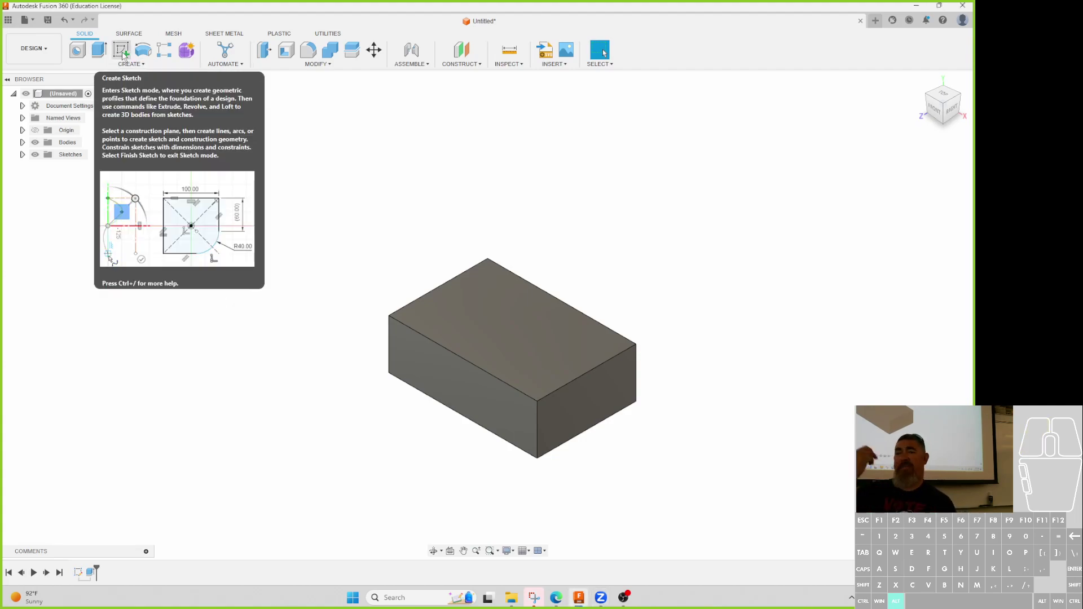
{"action": "left_click", "coordinate": [424, 386]}
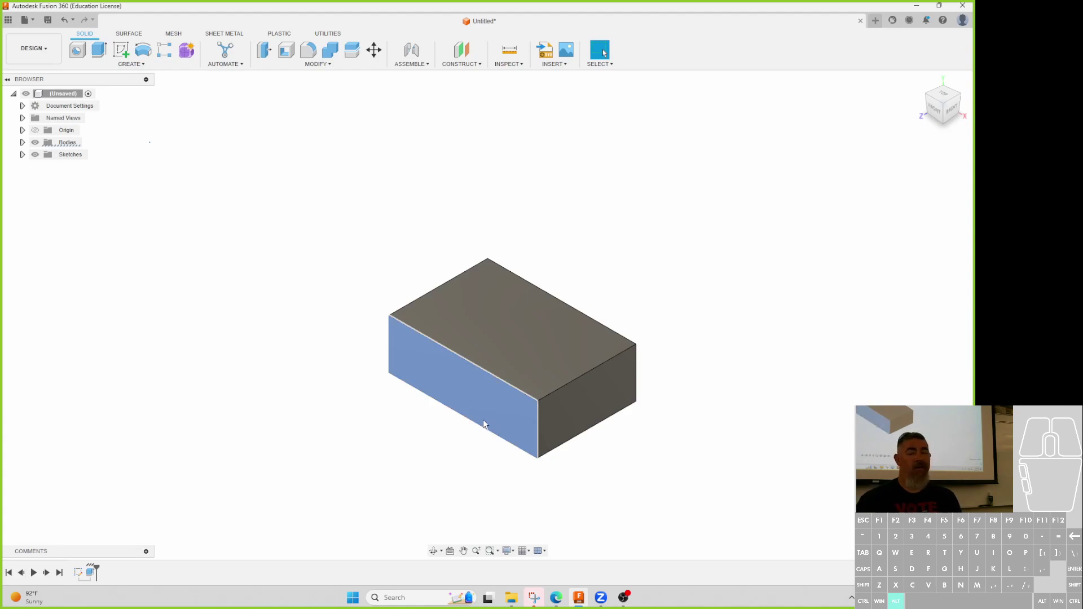
{"action": "left_click", "coordinate": [505, 345]}
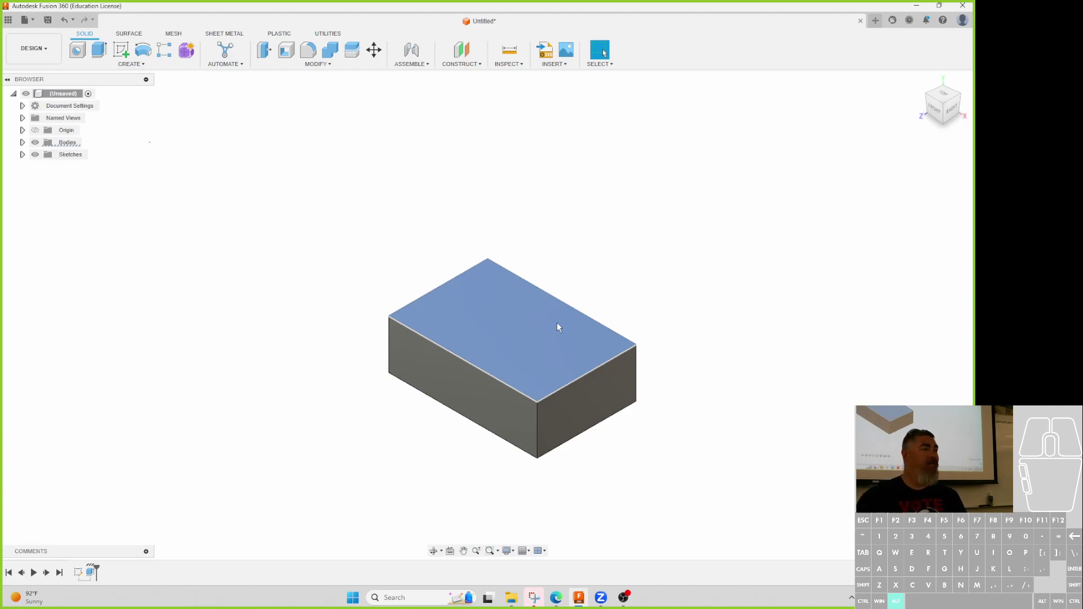
{"action": "left_click", "coordinate": [435, 506]}
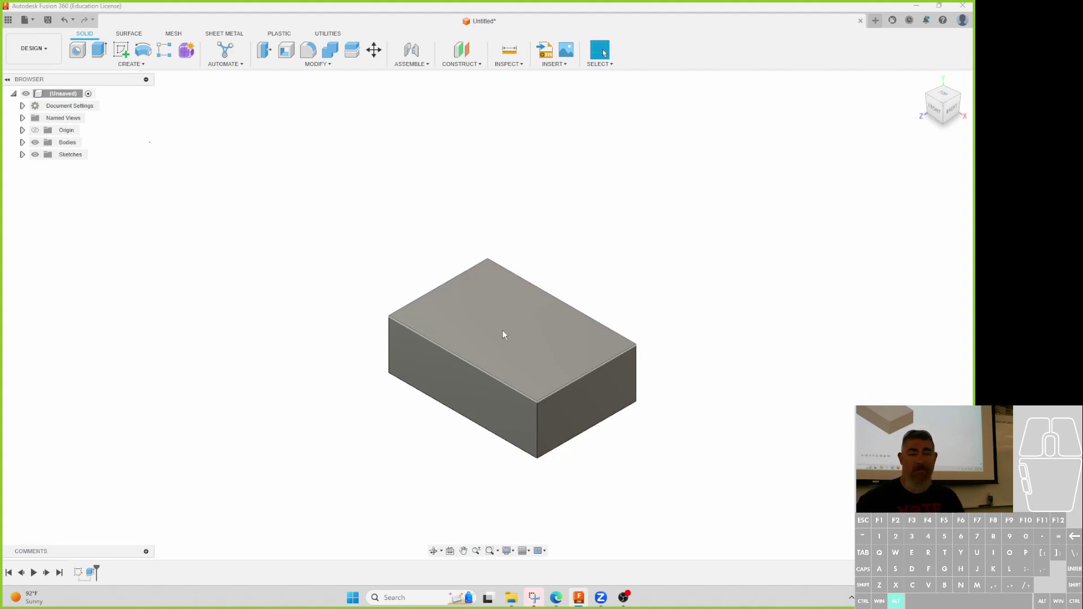
- Create a sketch on the block's top face and draw a small two-corner rectangle near the middle of the face
{"action": "left_click", "coordinate": [121, 49]}
{"action": "left_click", "coordinate": [564, 370]}
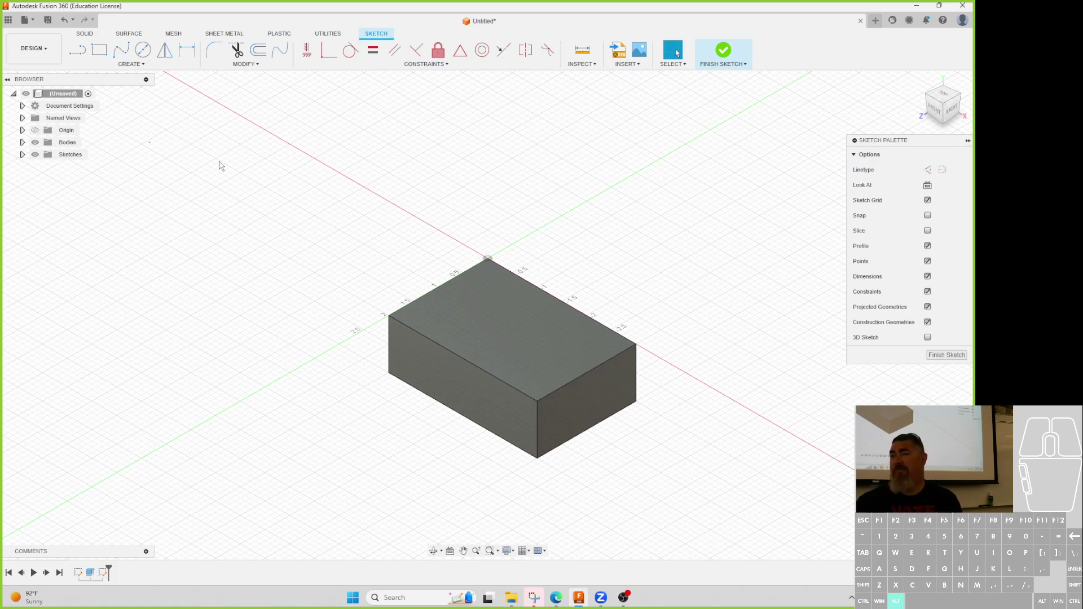
{"action": "left_click", "coordinate": [99, 51]}
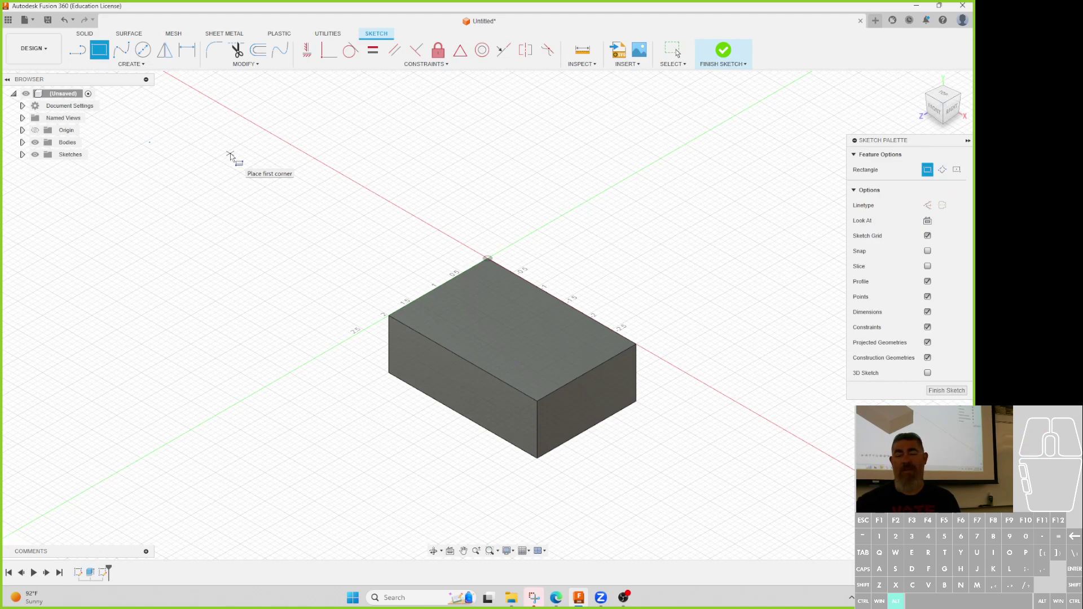
{"action": "left_click", "coordinate": [472, 330]}
{"action": "left_click", "coordinate": [540, 341]}
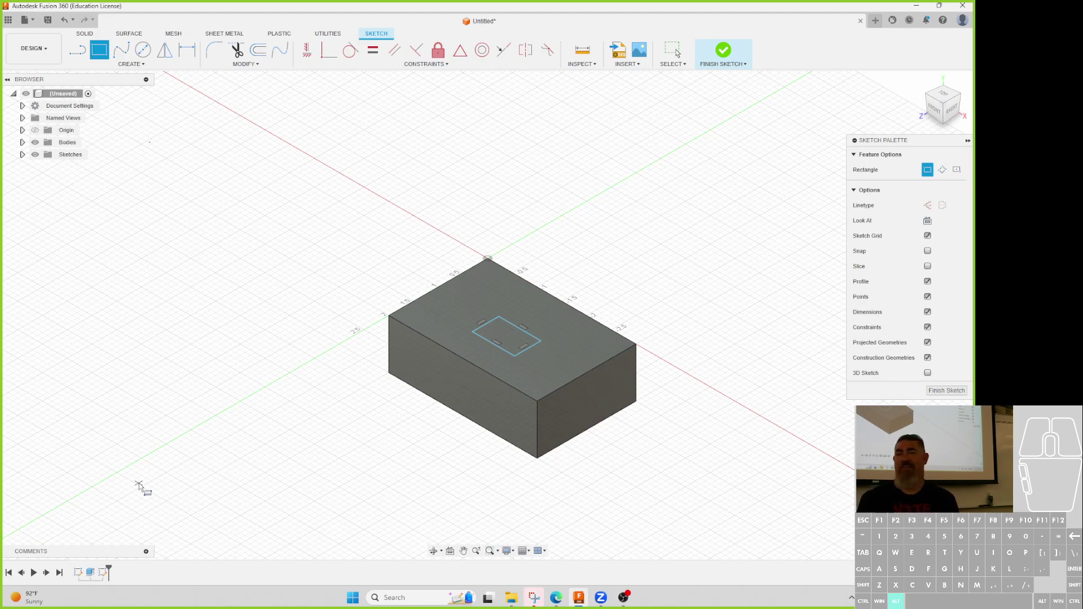
{"action": "left_click", "coordinate": [459, 356]}
{"action": "key", "text": "Escape"}
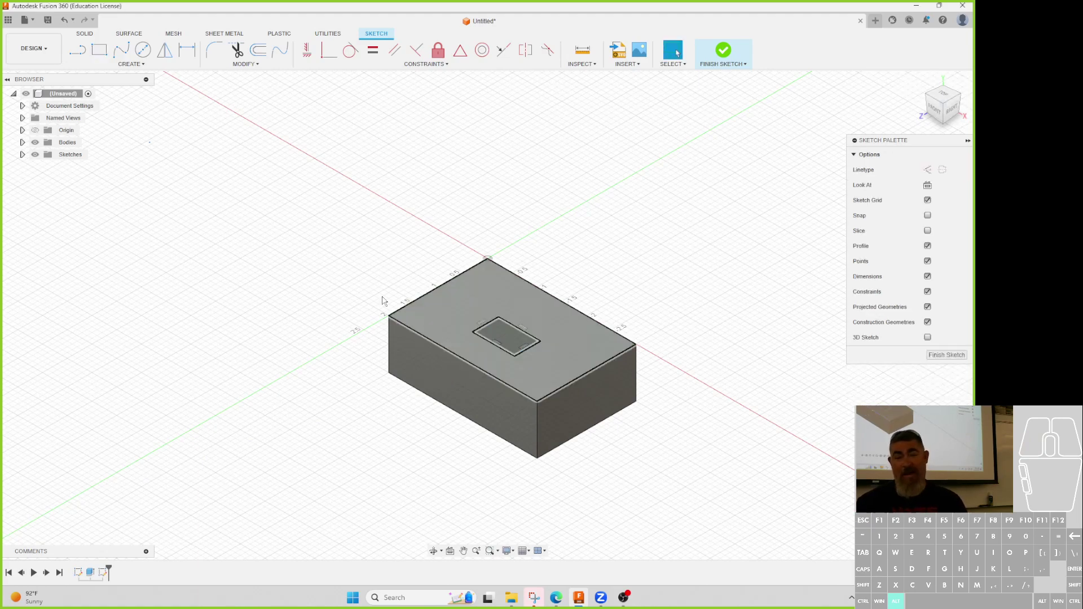
- Draw a second rectangle against the front edge of the top face, and undo it
{"action": "left_click", "coordinate": [98, 51]}
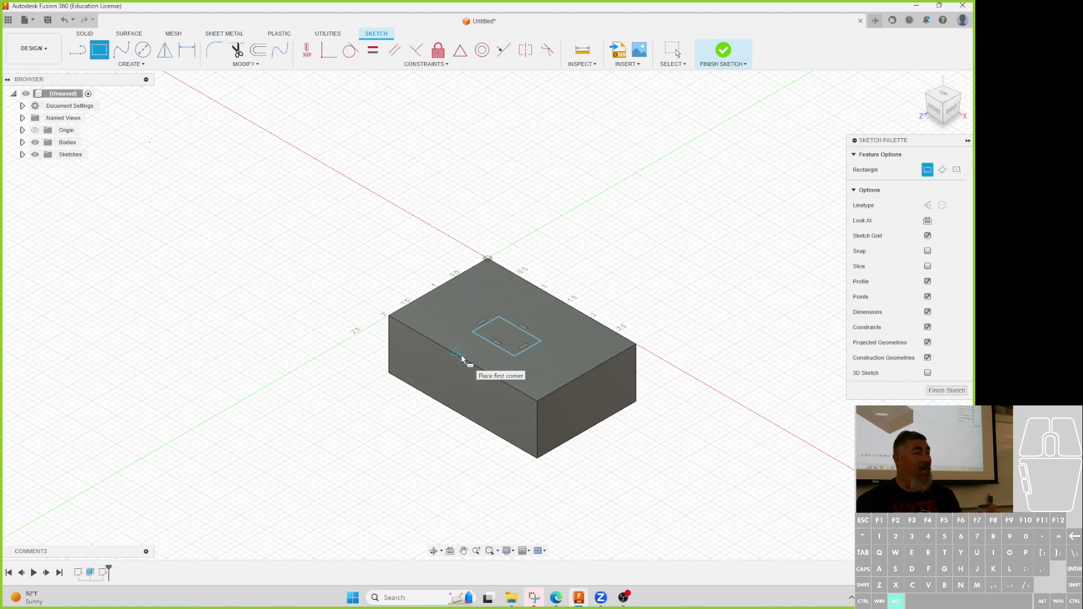
{"action": "left_click", "coordinate": [478, 368]}
{"action": "left_click", "coordinate": [534, 373]}
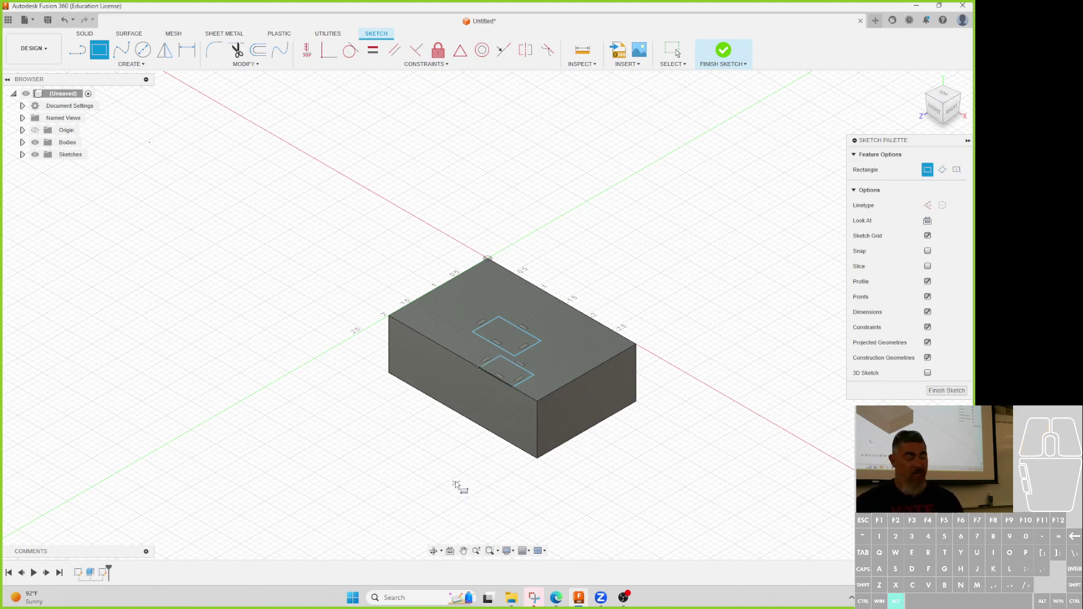
{"action": "key", "text": "Escape"}
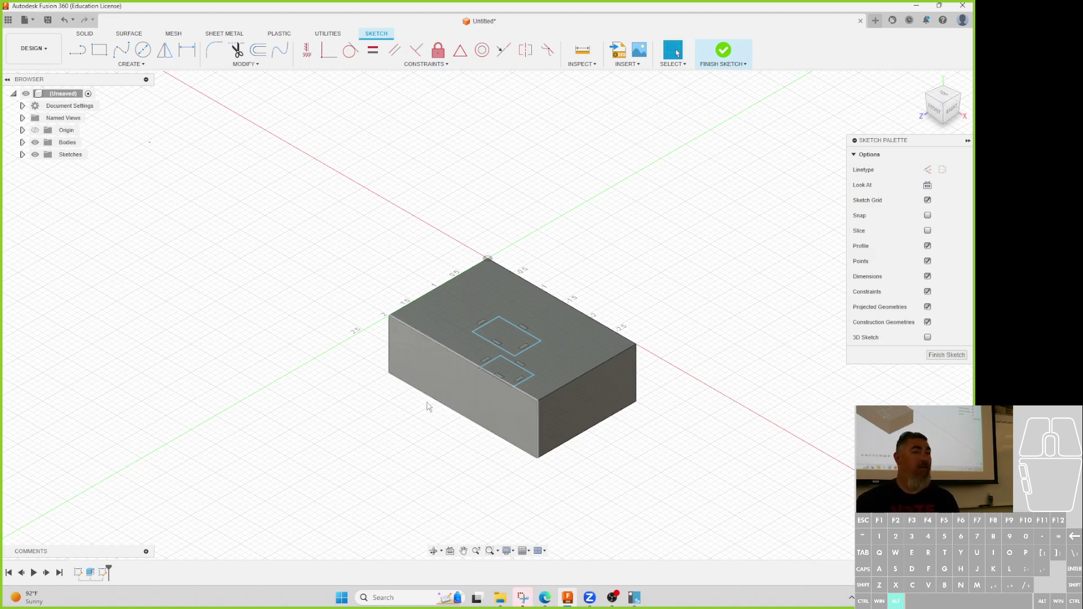
{"action": "key", "text": "ctrl+z"}
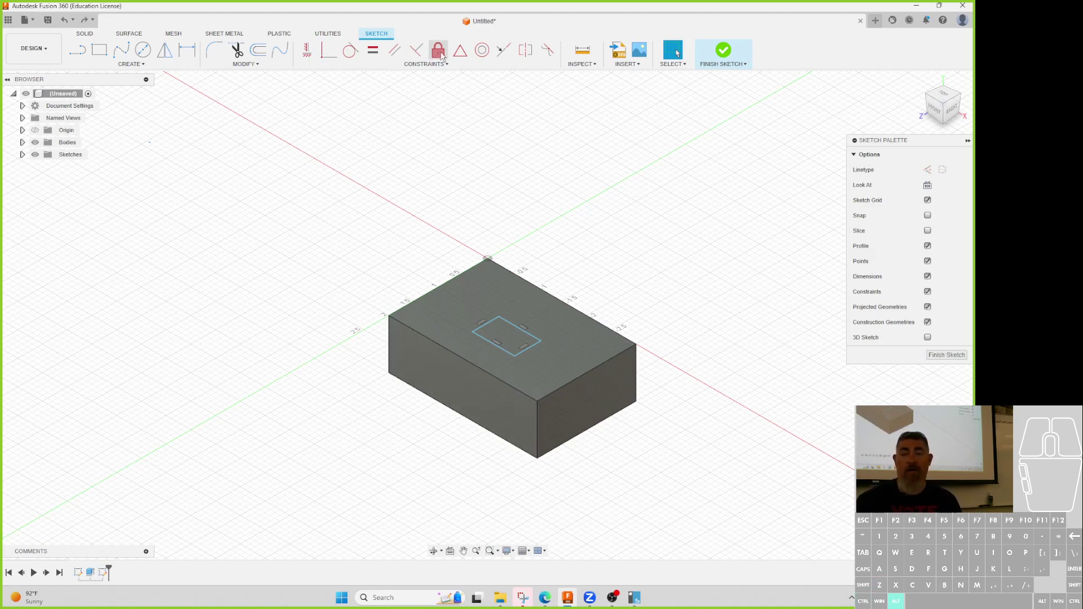
- Centre the rectangle's front line on the block's front top edge with a Midpoint constraint, and enlarge the rectangle to about 0.88 in deep
{"action": "left_click", "coordinate": [459, 52]}
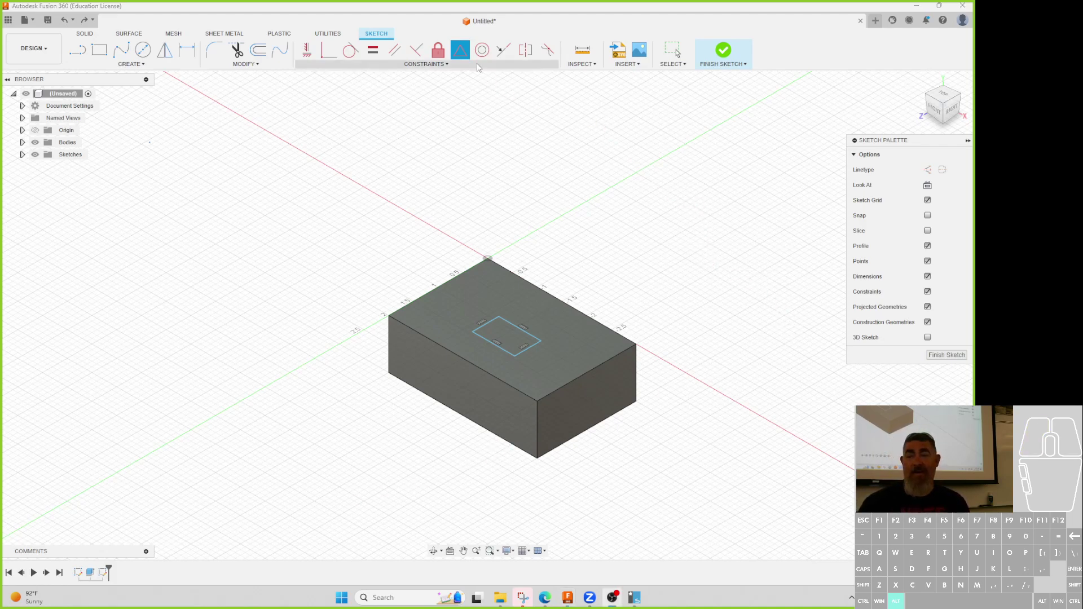
{"action": "left_click", "coordinate": [459, 50]}
{"action": "left_click", "coordinate": [498, 351]}
{"action": "left_click", "coordinate": [477, 369]}
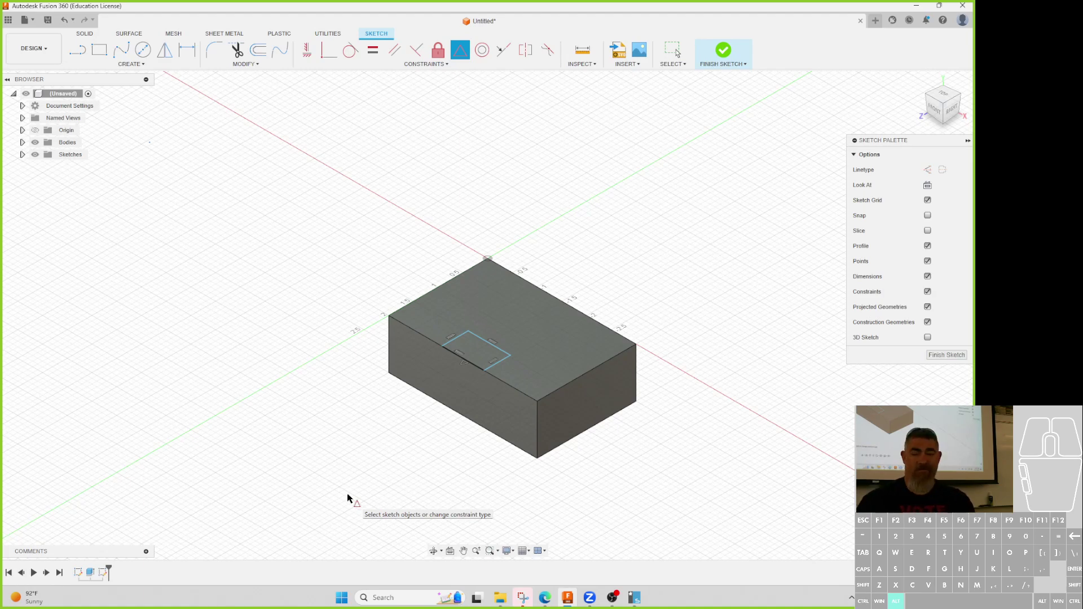
{"action": "mouse_move", "coordinate": [484, 370]}
{"action": "left_mouse_down"}
{"action": "mouse_move", "coordinate": [516, 389]}
{"action": "mouse_move", "coordinate": [486, 369]}
{"action": "mouse_move", "coordinate": [511, 382]}
{"action": "mouse_move", "coordinate": [562, 377]}
{"action": "mouse_move", "coordinate": [502, 344]}
{"action": "mouse_move", "coordinate": [560, 368]}
{"action": "mouse_move", "coordinate": [521, 319]}
{"action": "mouse_move", "coordinate": [549, 360]}
{"action": "mouse_move", "coordinate": [489, 336]}
{"action": "mouse_move", "coordinate": [549, 326]}
{"action": "mouse_move", "coordinate": [491, 353]}
{"action": "mouse_move", "coordinate": [497, 296]}
{"action": "mouse_move", "coordinate": [527, 309]}
{"action": "mouse_move", "coordinate": [465, 334]}
{"action": "mouse_move", "coordinate": [513, 366]}
{"action": "mouse_move", "coordinate": [571, 339]}
{"action": "mouse_move", "coordinate": [527, 354]}
{"action": "mouse_move", "coordinate": [556, 402]}
{"action": "mouse_move", "coordinate": [554, 319]}
{"action": "mouse_move", "coordinate": [548, 357]}
{"action": "left_mouse_up"}
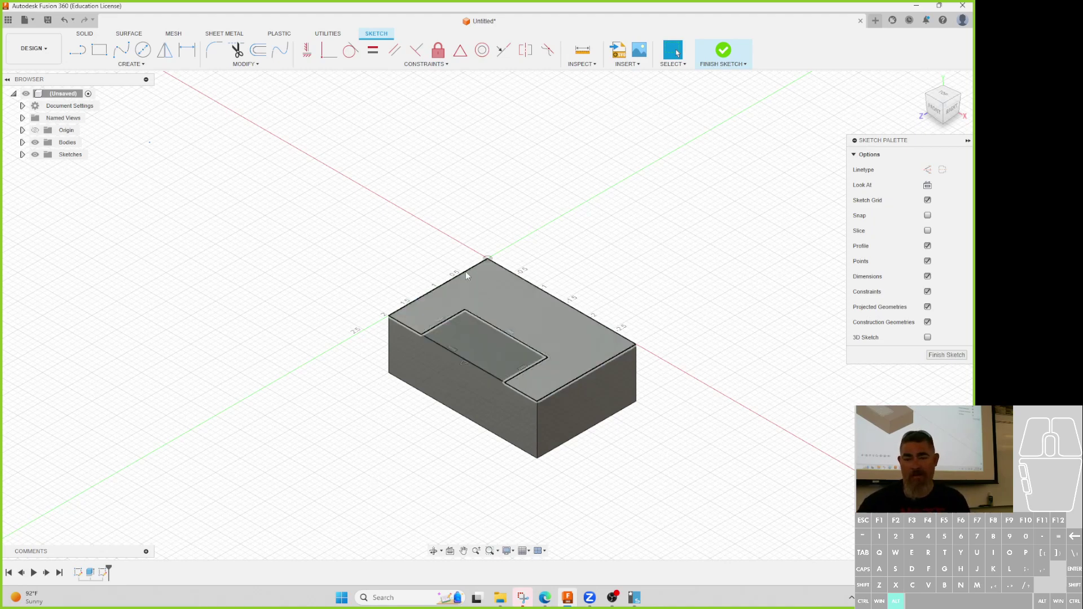
- Dimension the rectangle's short side, setting its depth to 0.75 in
{"action": "left_click", "coordinate": [187, 50]}
{"action": "left_click", "coordinate": [452, 319]}
{"action": "left_click", "coordinate": [367, 279]}
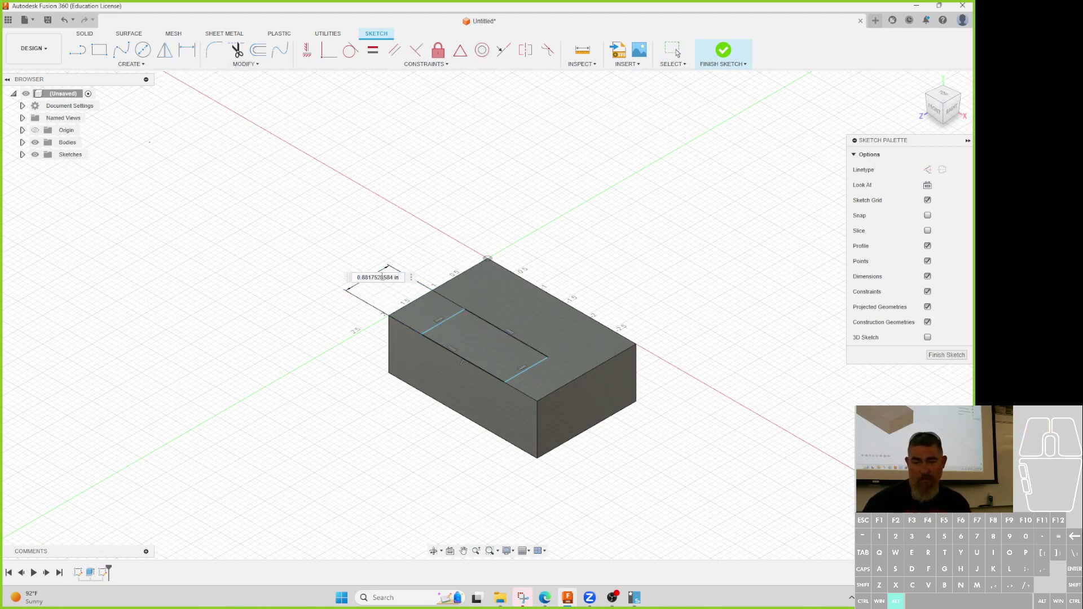
{"action": "left_click", "coordinate": [381, 276]}
{"action": "type", "text": "75"}
{"action": "key", "text": "Return"}
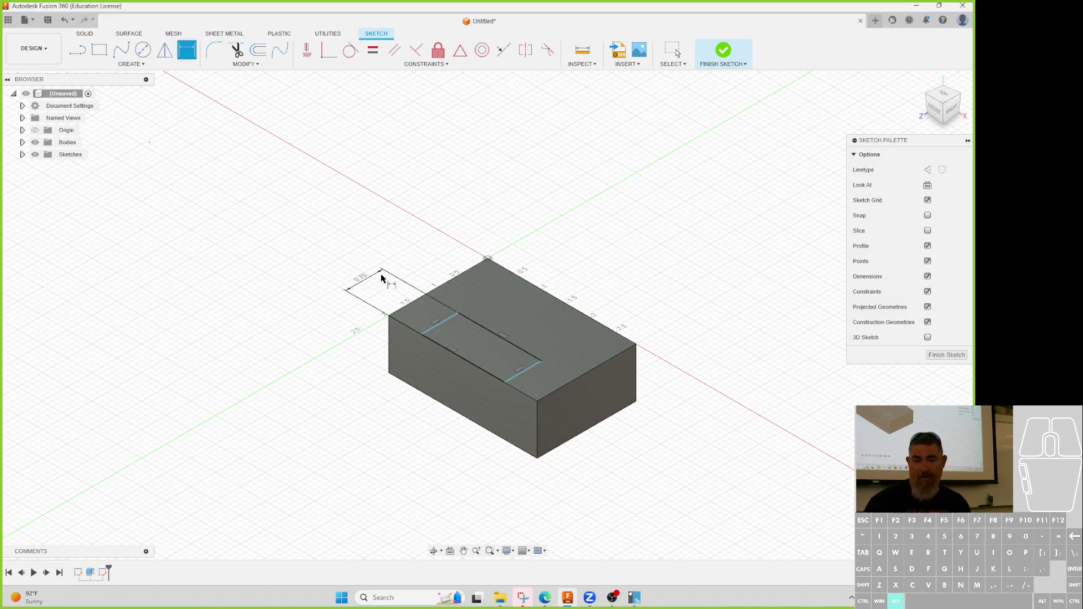
- Dimension the rectangle's long side as 1.5 in and finish the sketch
{"action": "left_click", "coordinate": [482, 333]}
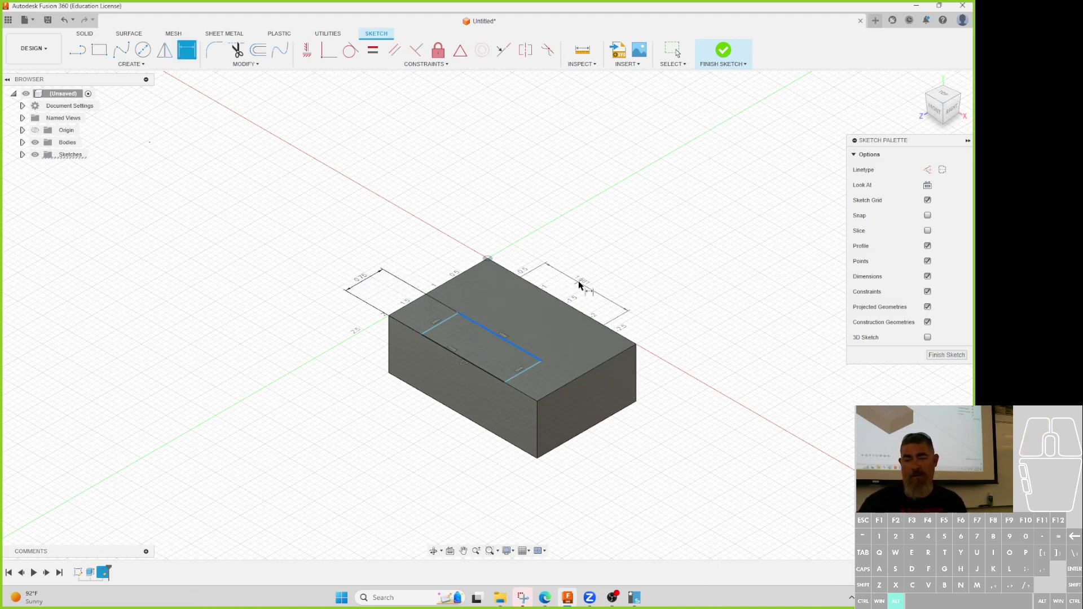
{"action": "left_click", "coordinate": [652, 305]}
{"action": "type", "text": "1"}
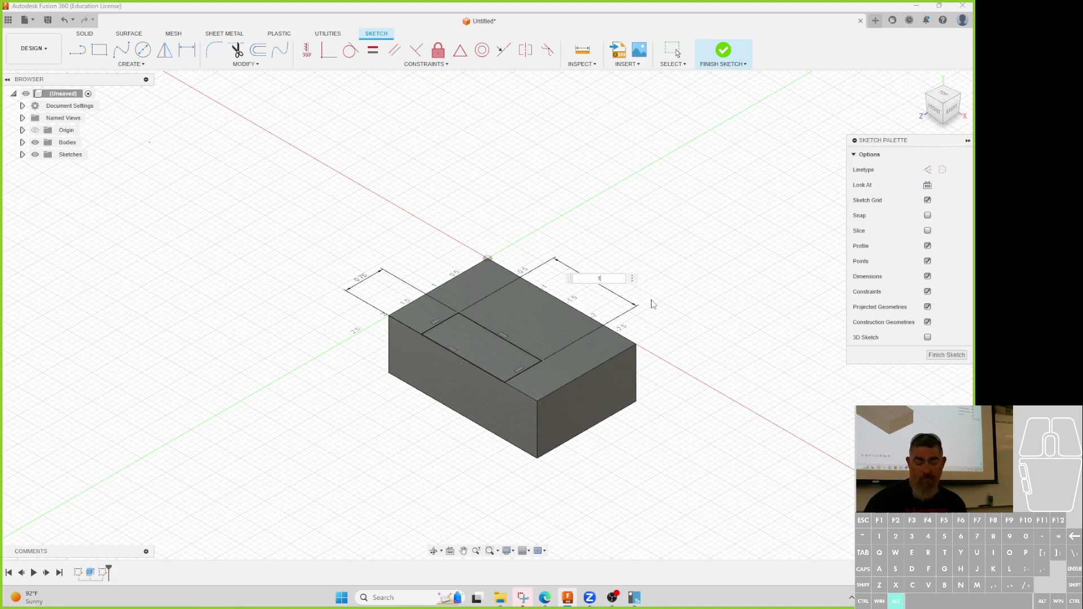
{"action": "type", "text": ".5"}
{"action": "key", "text": "Return"}
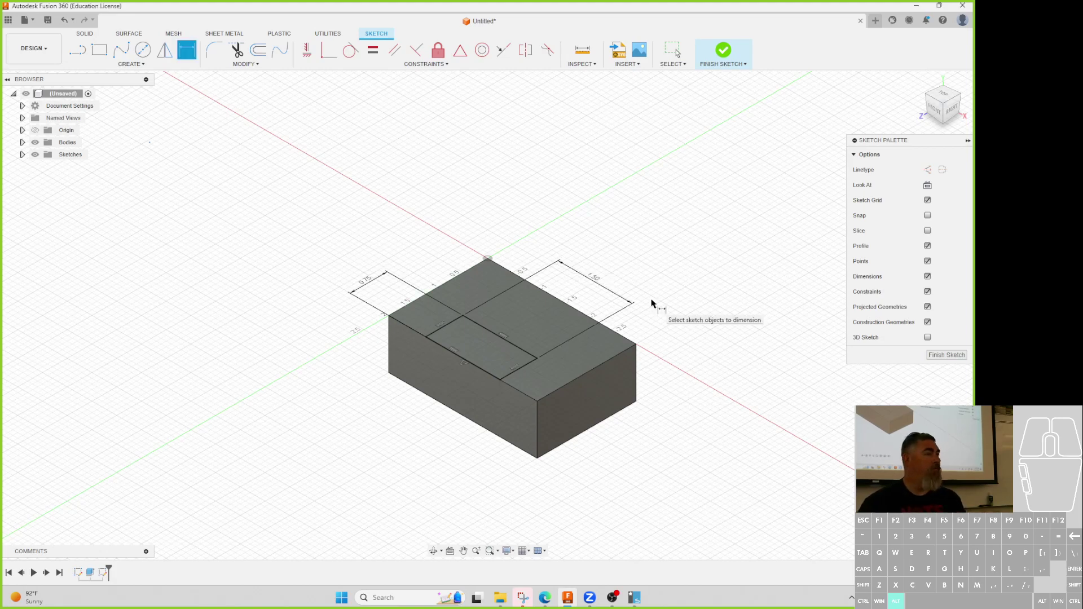
{"action": "left_click", "coordinate": [728, 51]}
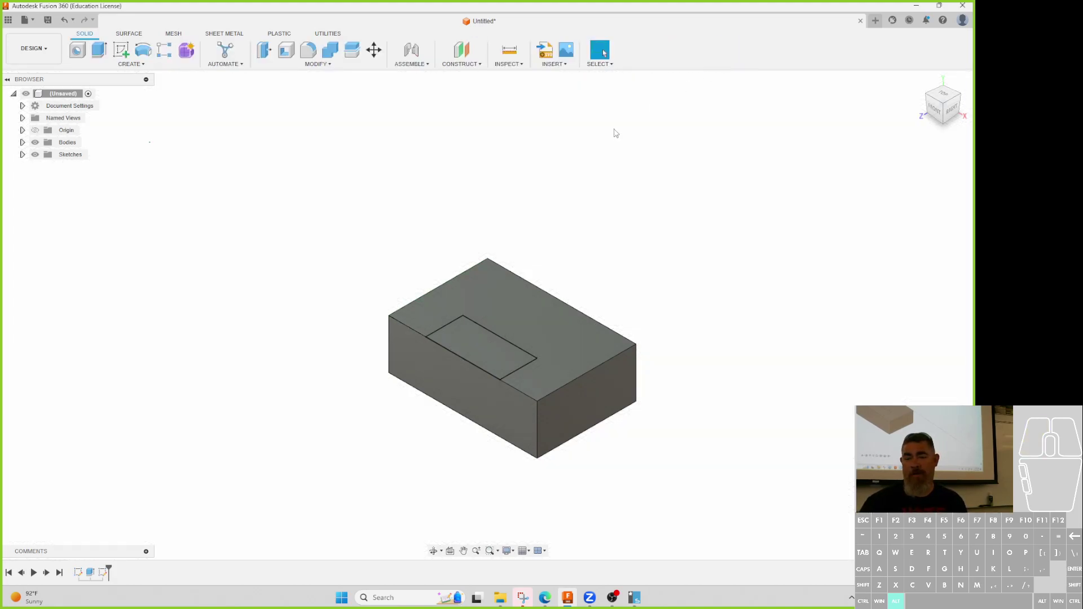
{"action": "left_click", "coordinate": [99, 50]}
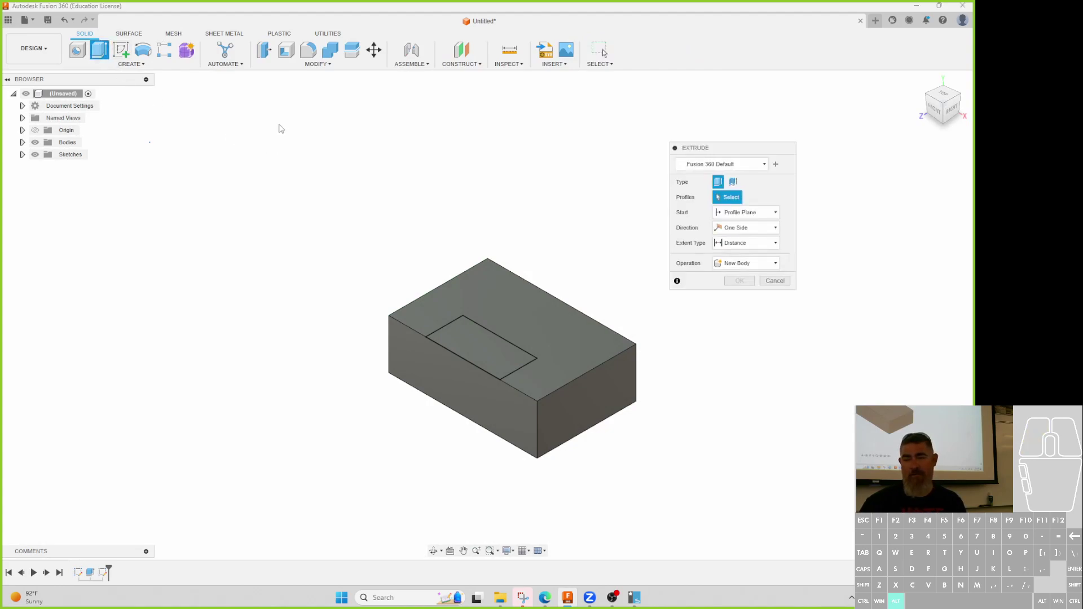
{"action": "left_click", "coordinate": [487, 353]}
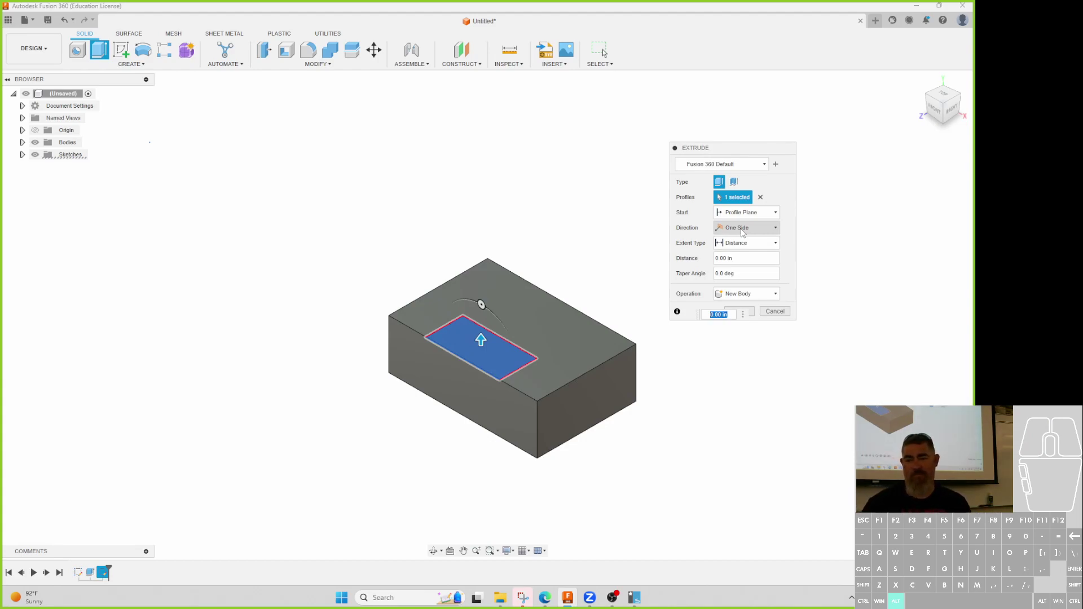
{"action": "left_click", "coordinate": [736, 258]}
{"action": "type", "text": "-.25"}
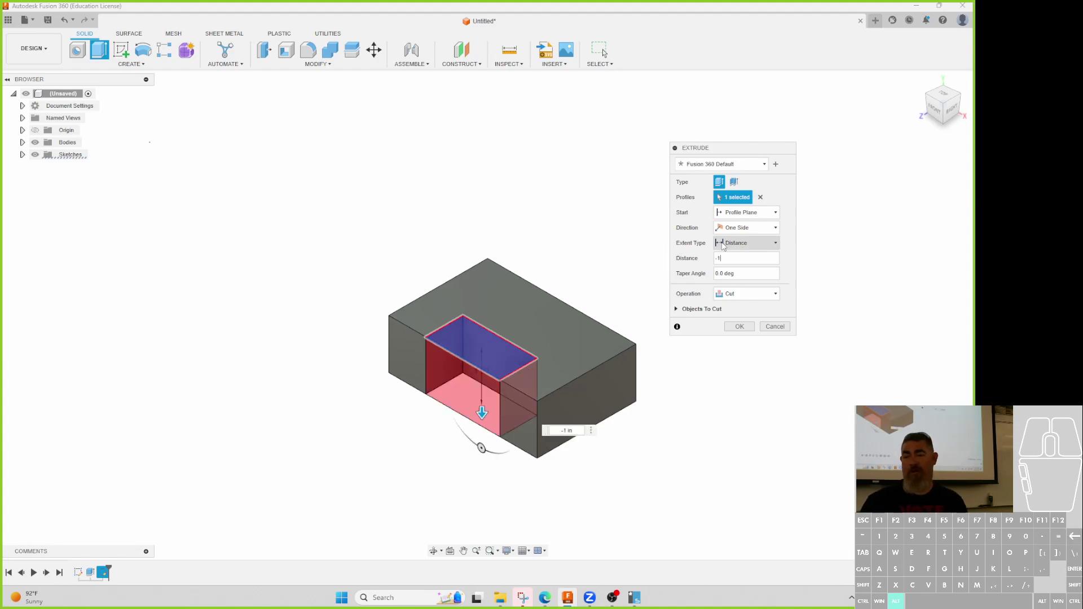
{"action": "left_click", "coordinate": [745, 243]}
{"action": "left_click", "coordinate": [734, 278]}
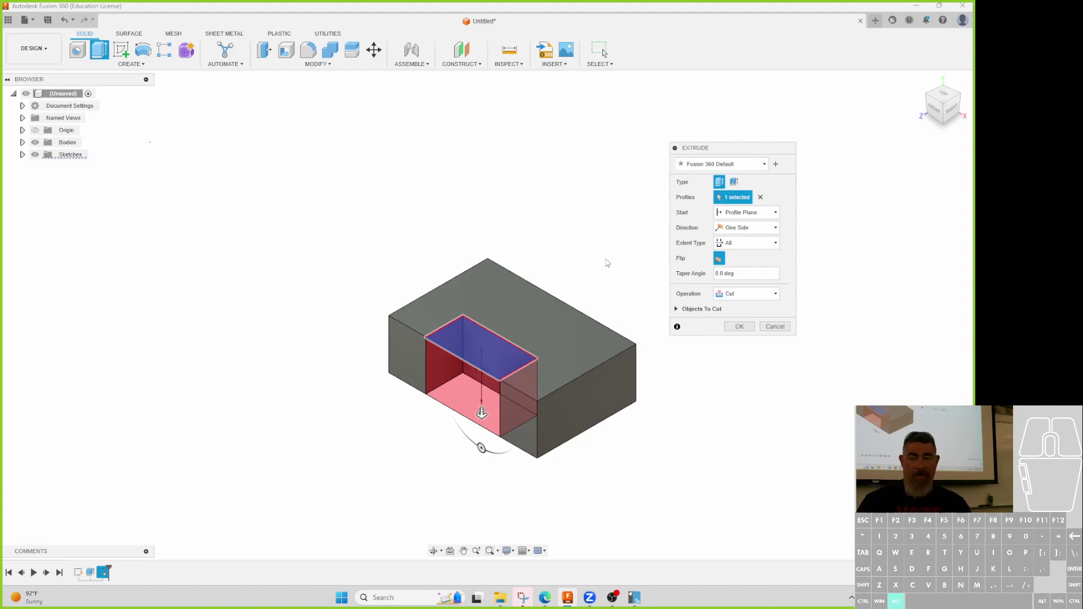
{"action": "key", "text": "Escape"}
- Extrude the rectangle as a cut through the whole block, with extent type All and the direction flipped downward
{"action": "left_click", "coordinate": [100, 50]}
{"action": "left_click", "coordinate": [473, 344]}
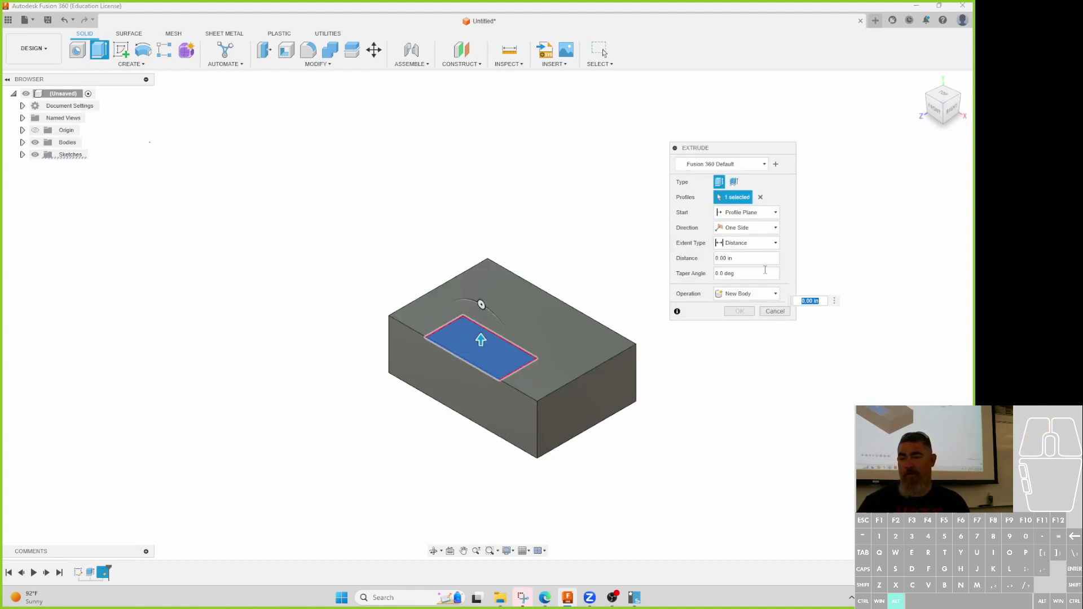
{"action": "left_click", "coordinate": [755, 242]}
{"action": "left_click", "coordinate": [733, 271]}
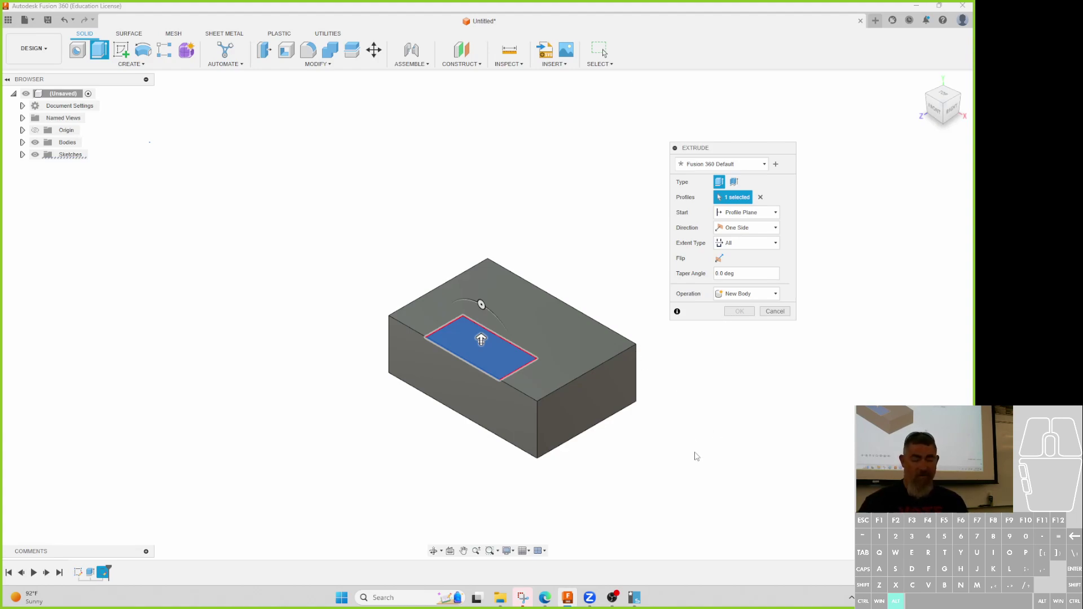
{"action": "middle_click_drag", "start_coordinate": [701, 472], "coordinate": [715, 448], "text": "shift"}
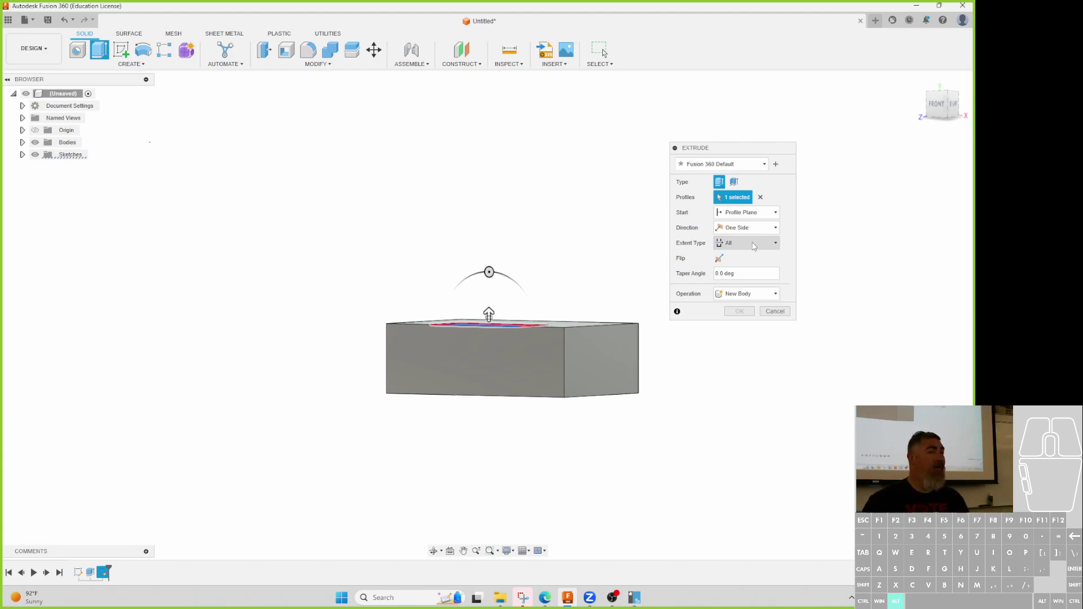
{"action": "left_click", "coordinate": [719, 257]}
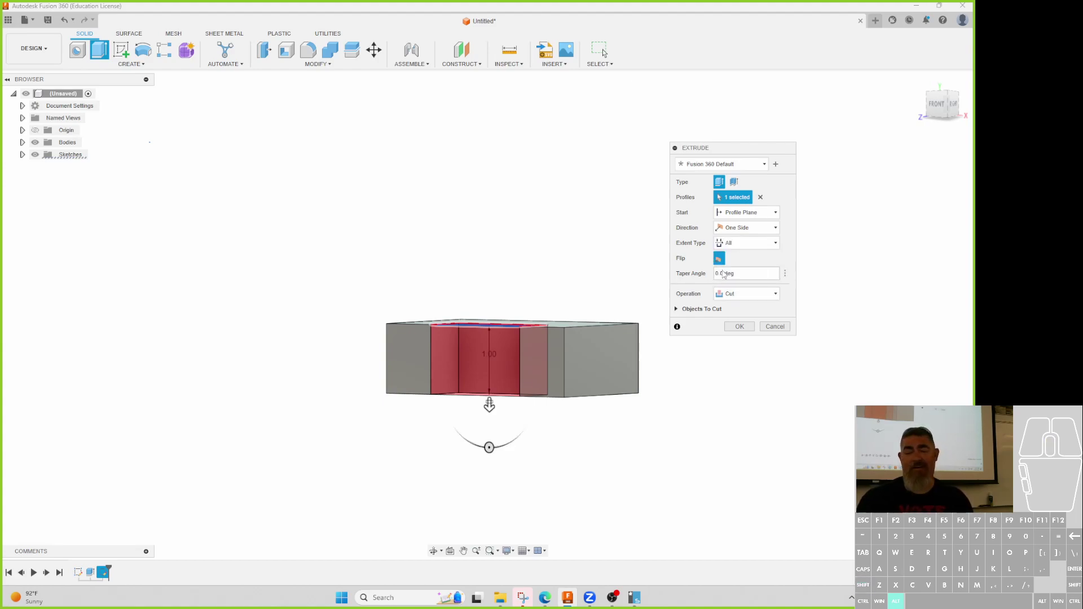
{"action": "left_click", "coordinate": [739, 326]}
{"action": "middle_click_drag", "start_coordinate": [486, 355], "coordinate": [429, 379], "text": "shift"}
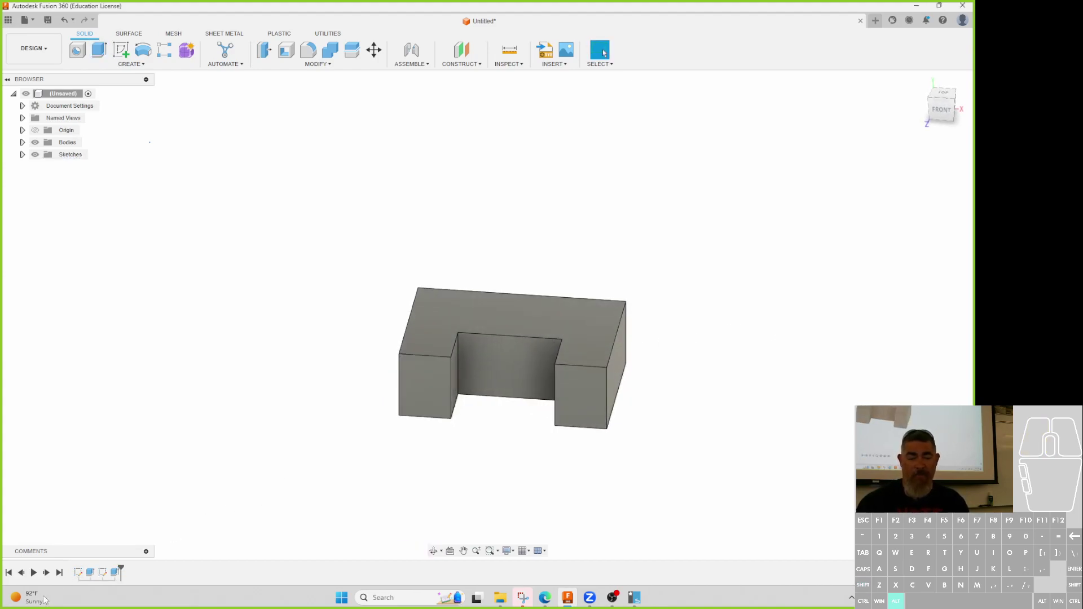
- Edit the block's base extrusion and set its height to 3 in
{"action": "double_click", "coordinate": [90, 573]}
{"action": "type", "text": "3"}
{"action": "key", "text": "Return"}
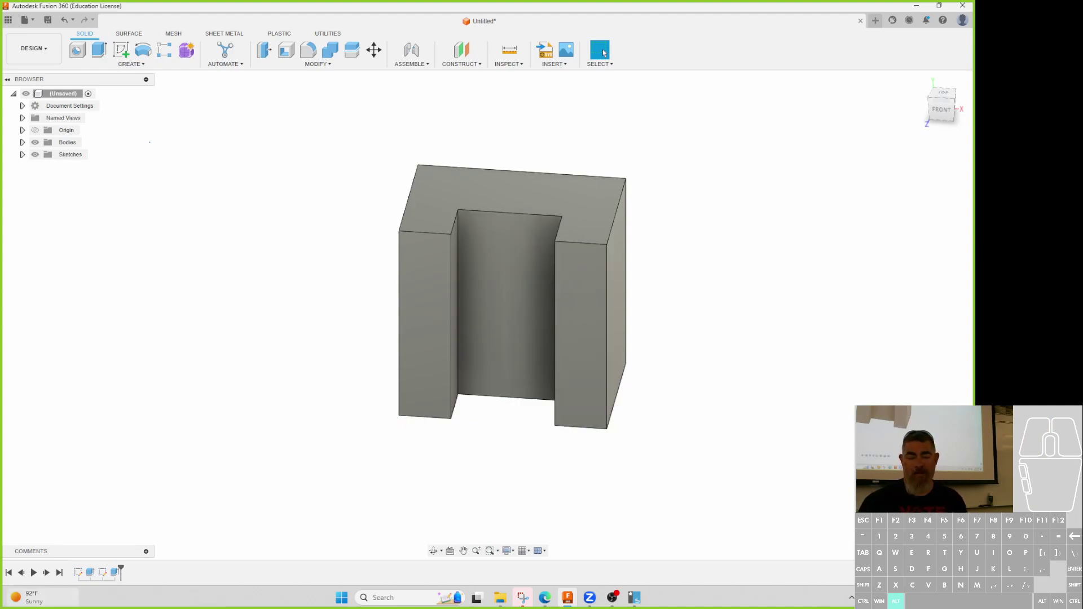
- Set the long dimension of the block's base sketch to 5 in and finish the sketch
{"action": "left_click", "coordinate": [78, 573]}
{"action": "double_click", "coordinate": [79, 572]}
{"action": "double_click", "coordinate": [542, 324]}
{"action": "type", "text": "5"}
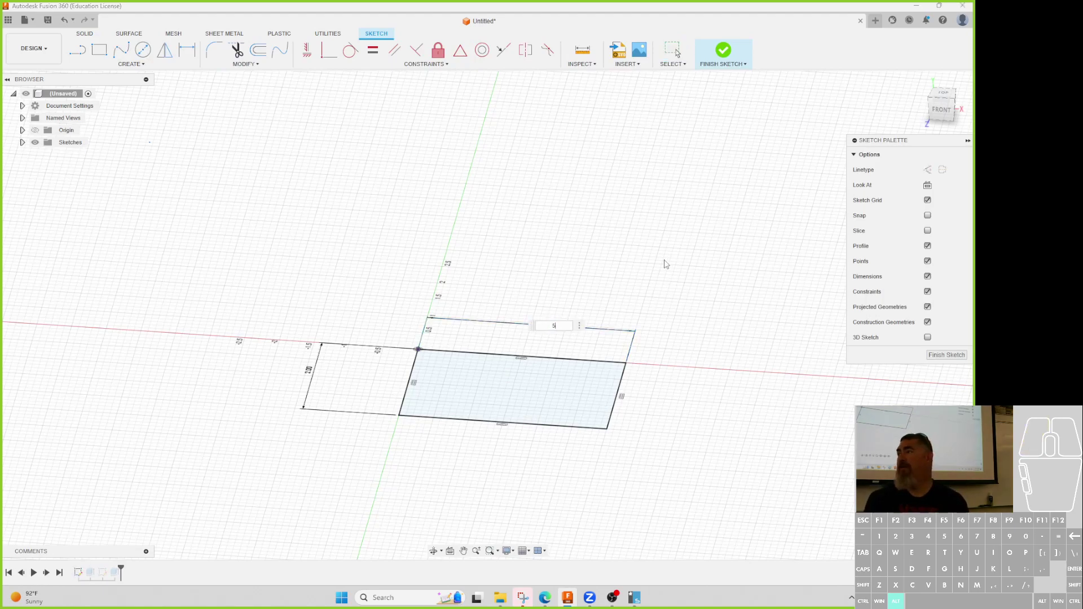
{"action": "key", "text": "Return"}
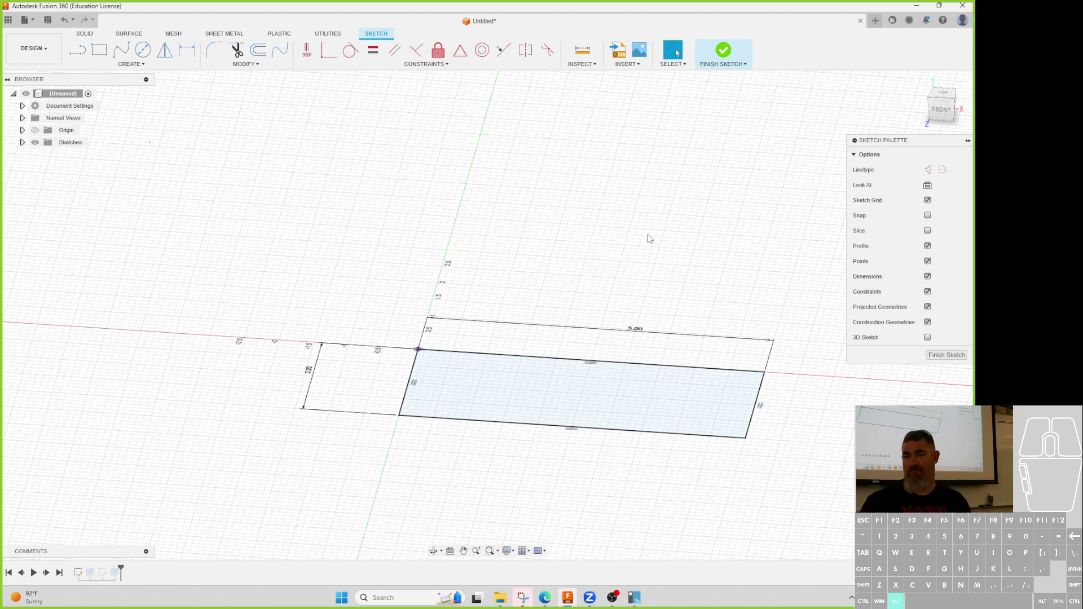
{"action": "left_click", "coordinate": [722, 52]}
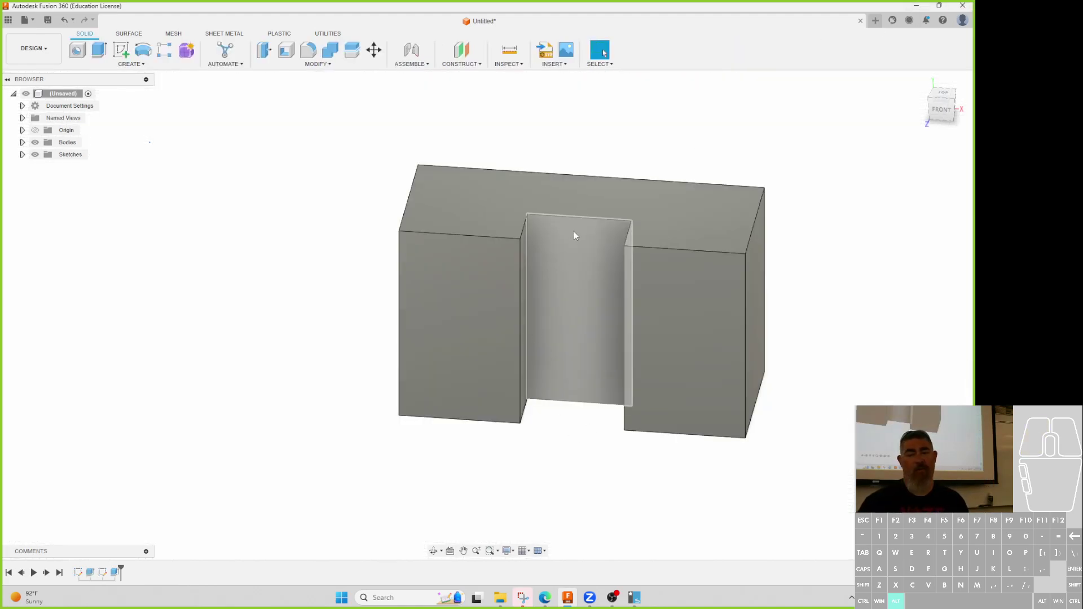
- Delete the 1.5 in long-side dimension from the notch sketch
{"action": "double_click", "coordinate": [103, 572]}
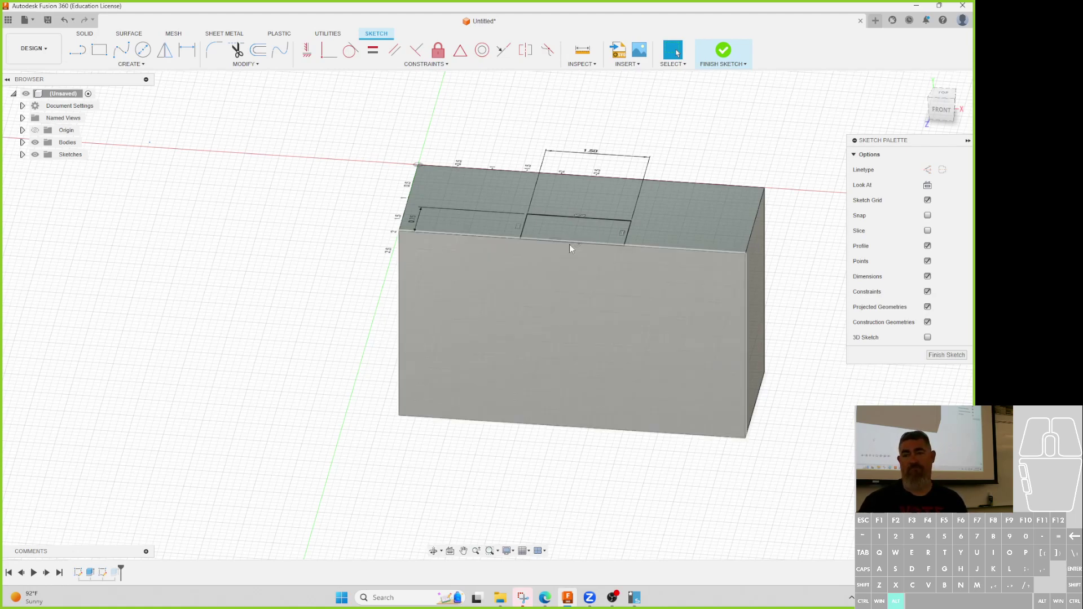
{"action": "left_click", "coordinate": [613, 158]}
{"action": "key", "text": "Delete"}
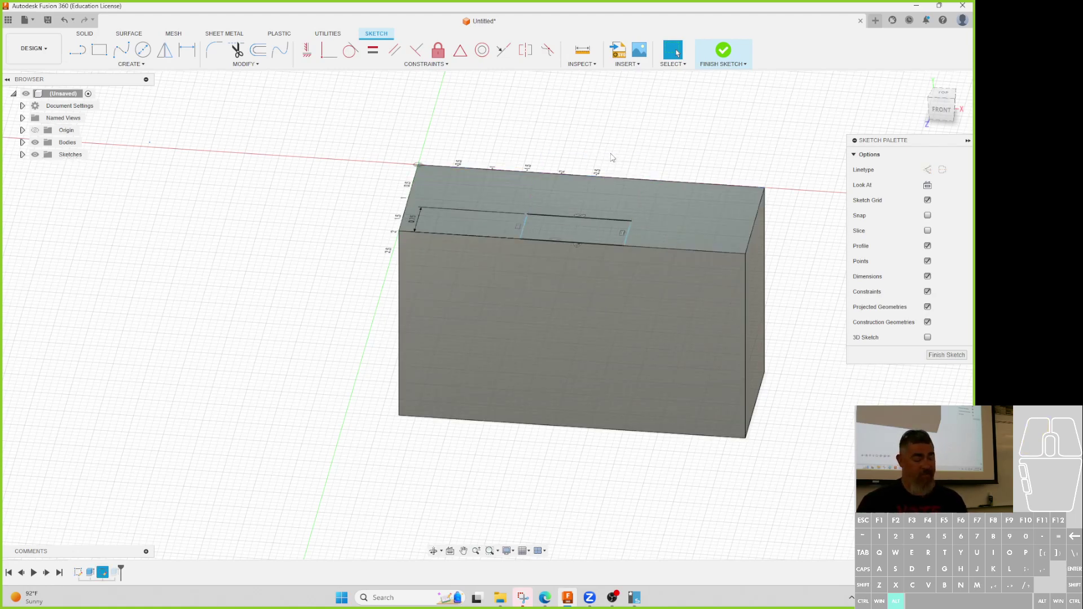
{"action": "key", "text": "d"}
{"action": "left_click", "coordinate": [627, 234]}
{"action": "left_click", "coordinate": [757, 235]}
{"action": "left_click", "coordinate": [757, 145]}
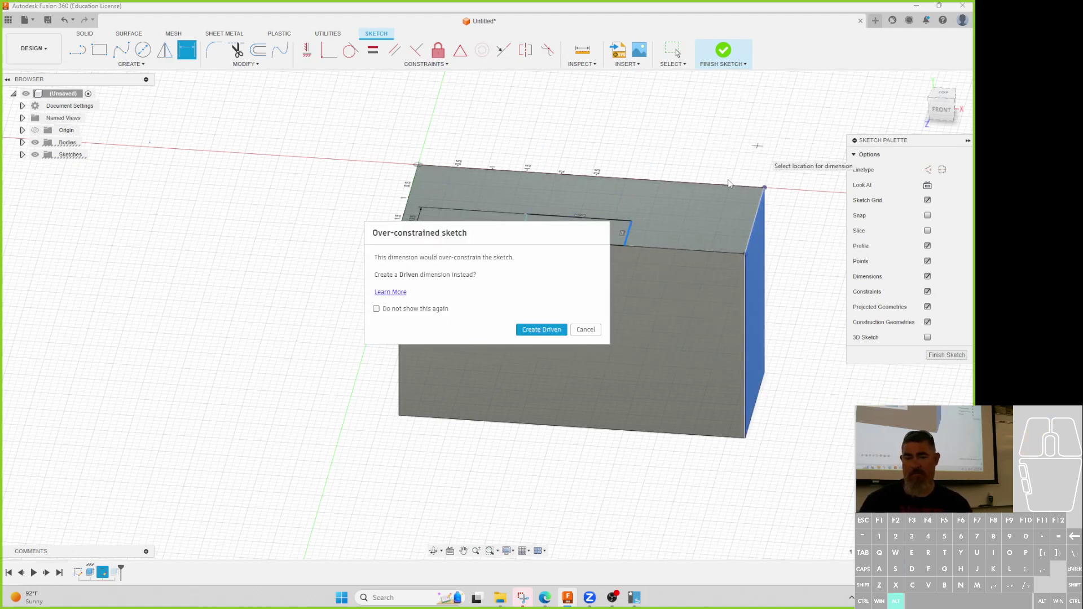
{"action": "left_click", "coordinate": [586, 329]}
- Dimension the notch rectangle's short right side 0.5 in from the block's right edge and finish the sketch
{"action": "key", "text": "d"}
{"action": "left_click", "coordinate": [627, 233]}
{"action": "left_click", "coordinate": [757, 230]}
{"action": "left_click", "coordinate": [728, 150]}
{"action": "key", "text": "BackSpace"}
{"action": "type", "text": ".5"}
{"action": "key", "text": "Return"}
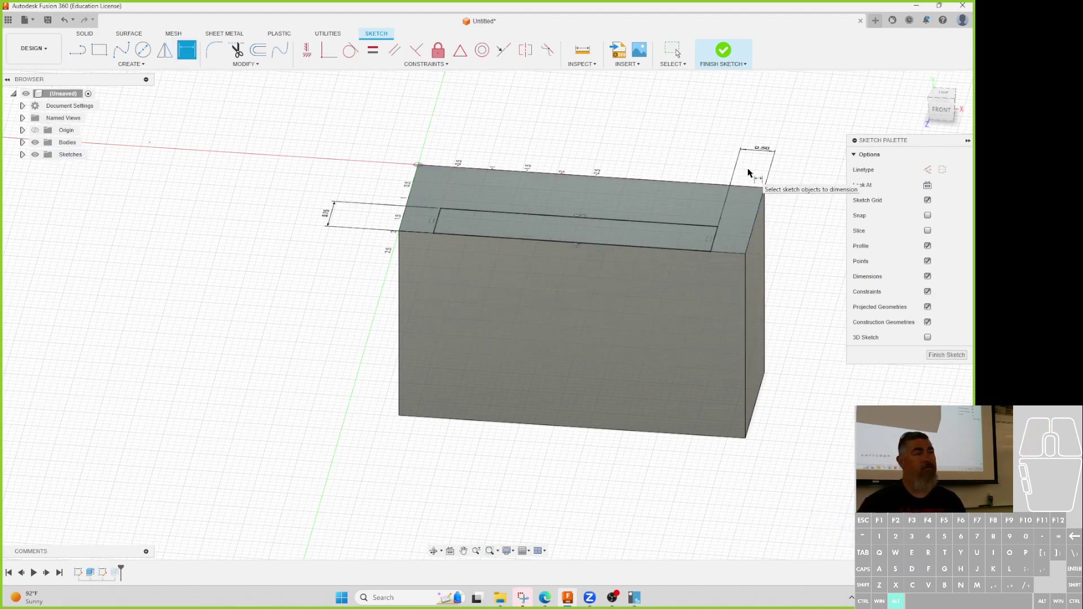
{"action": "left_click", "coordinate": [722, 51]}
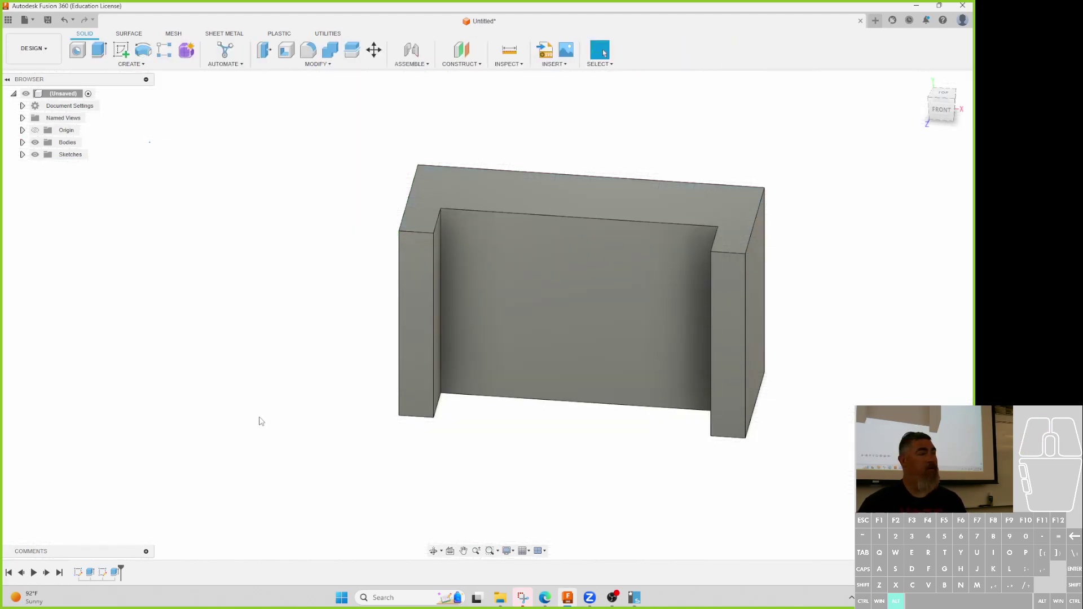
- Set the base sketch's long dimension to 3 in and finish the sketch
{"action": "double_click", "coordinate": [78, 572]}
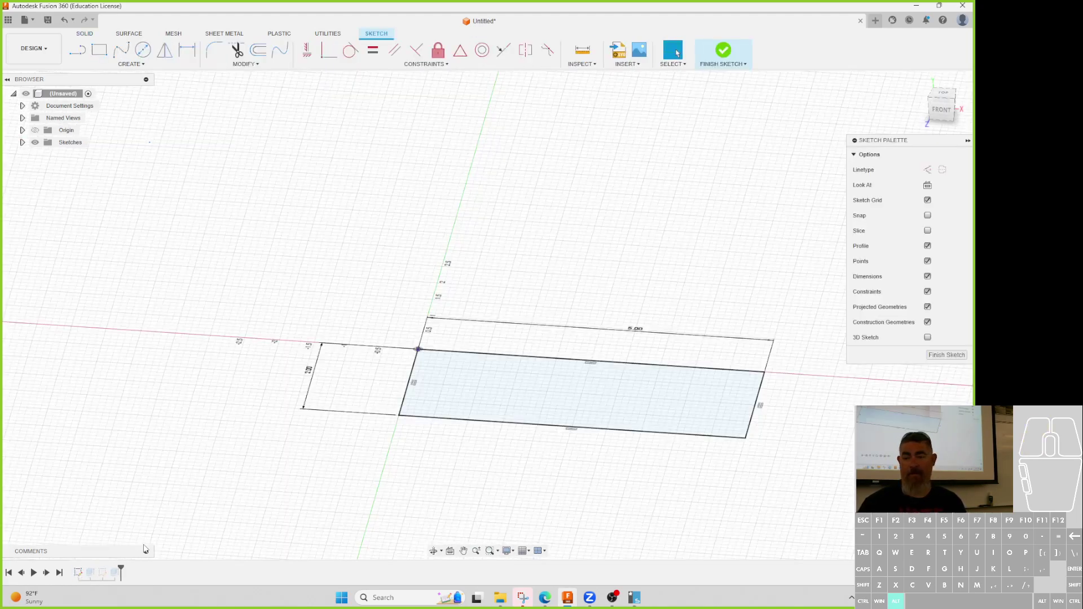
{"action": "double_click", "coordinate": [635, 329]}
{"action": "type", "text": "3"}
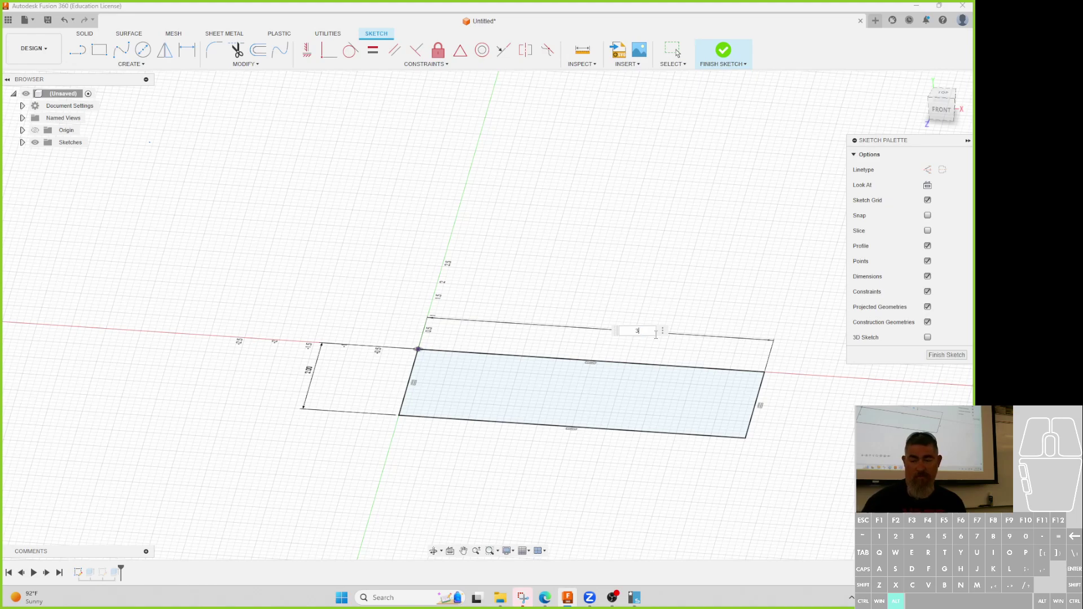
{"action": "key", "text": "Return"}
{"action": "left_click", "coordinate": [724, 52]}
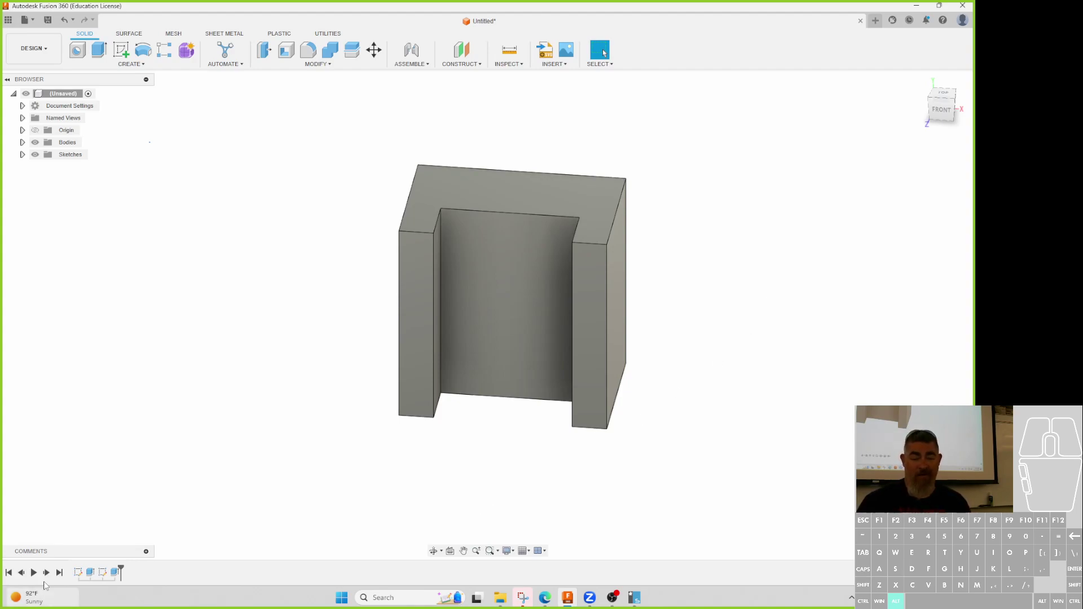
- Check the parameter name of the base sketch's long dimension, keep its value, and finish the sketch
{"action": "double_click", "coordinate": [80, 574]}
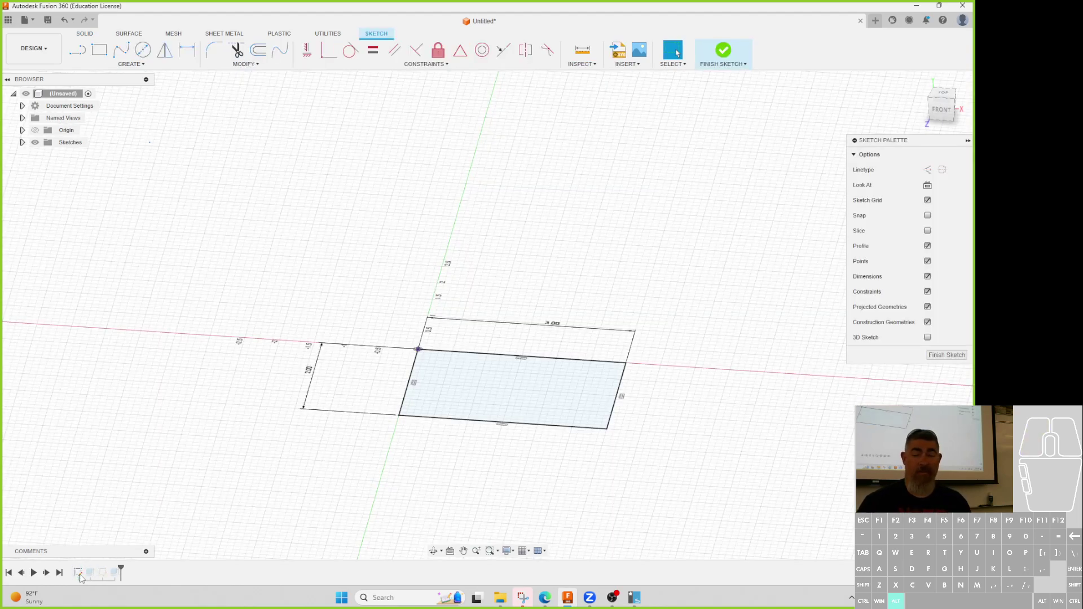
{"action": "double_click", "coordinate": [533, 325]}
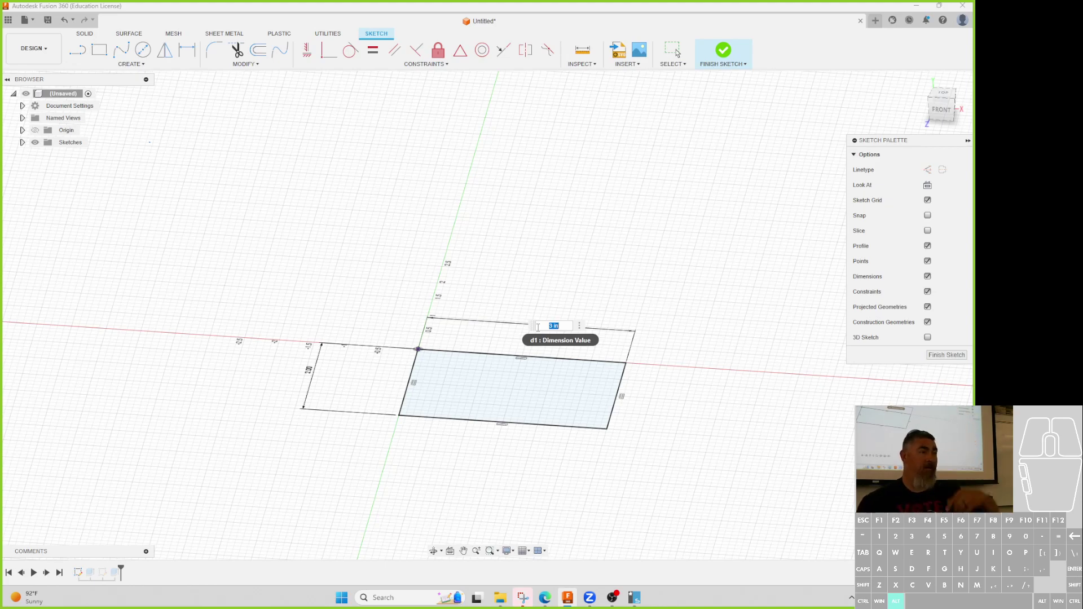
{"action": "key", "text": "Return"}
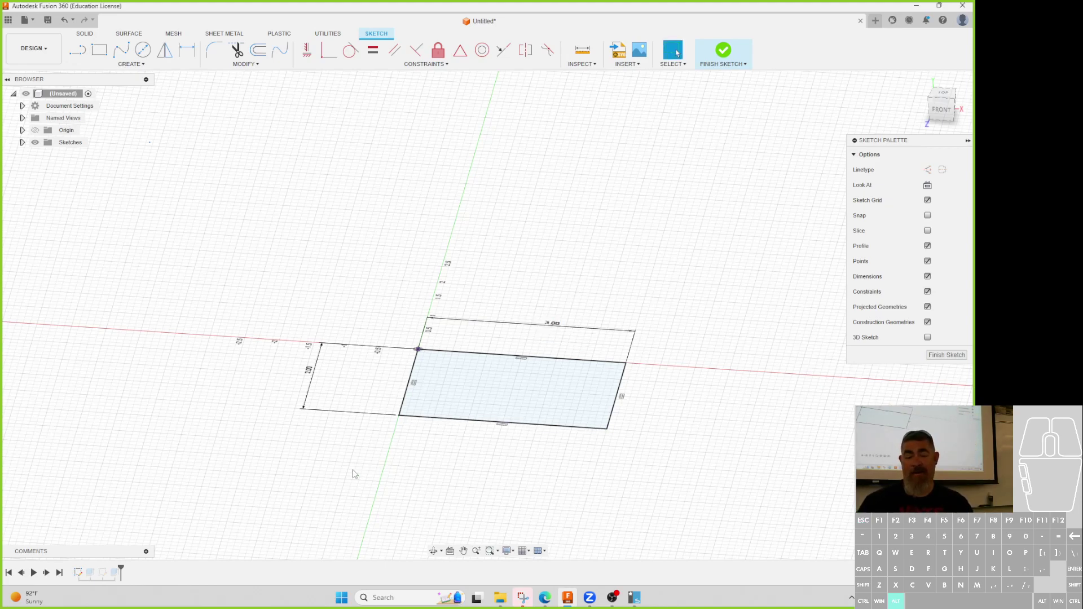
{"action": "left_click", "coordinate": [725, 53]}
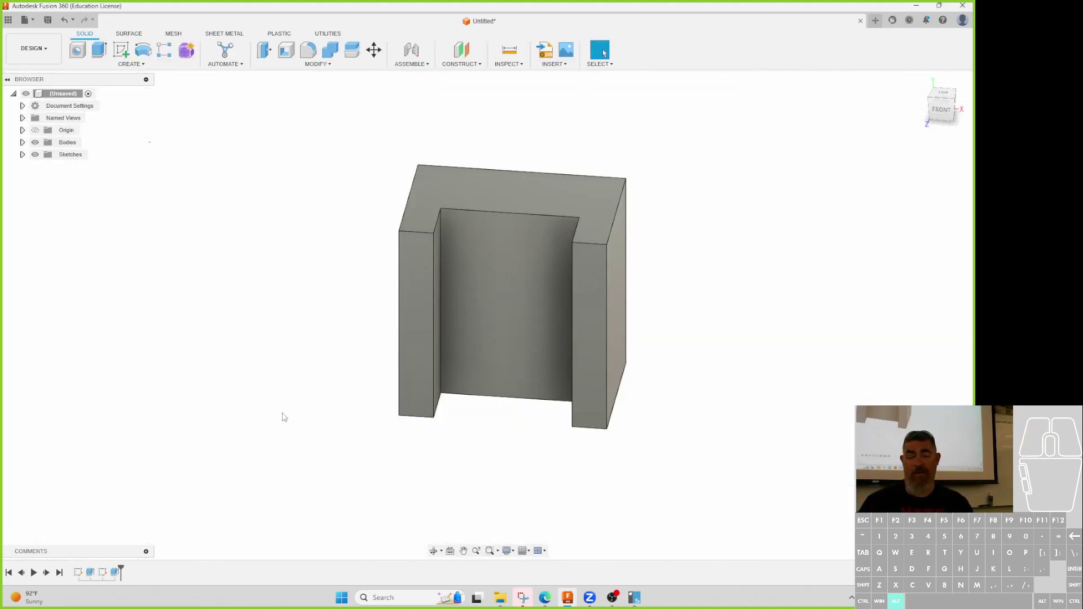
- Replace the notch sketch's 0.5 in edge dimension with a long-side dimension driven by the formula d1/2, and finish the sketch
{"action": "double_click", "coordinate": [102, 573]}
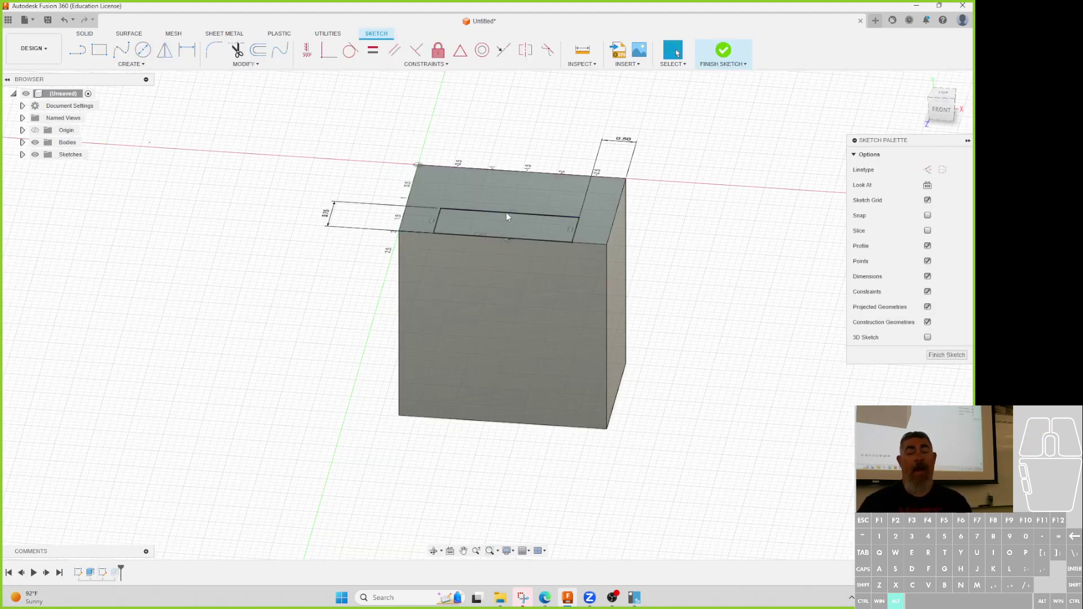
{"action": "left_click", "coordinate": [621, 143]}
{"action": "key", "text": "Delete"}
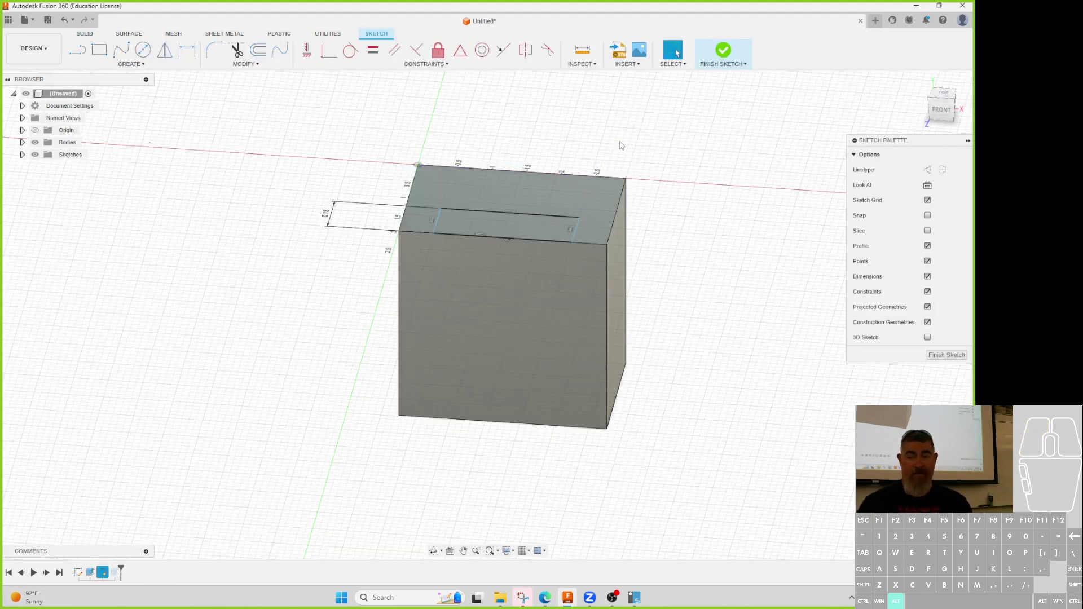
{"action": "key", "text": "d"}
{"action": "left_click", "coordinate": [495, 214]}
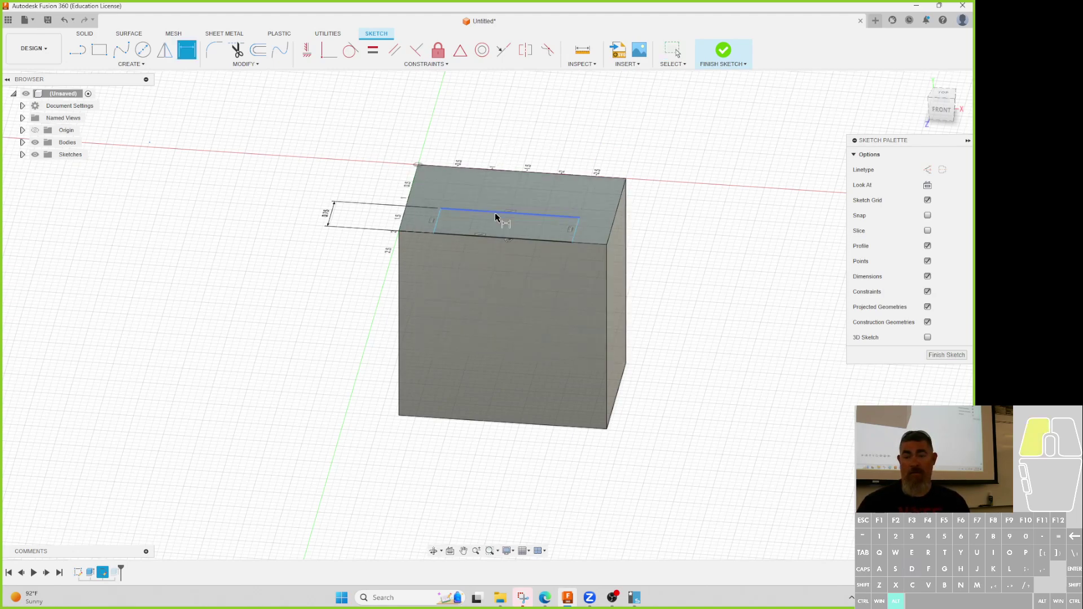
{"action": "left_click", "coordinate": [522, 142]}
{"action": "type", "text": "d1"}
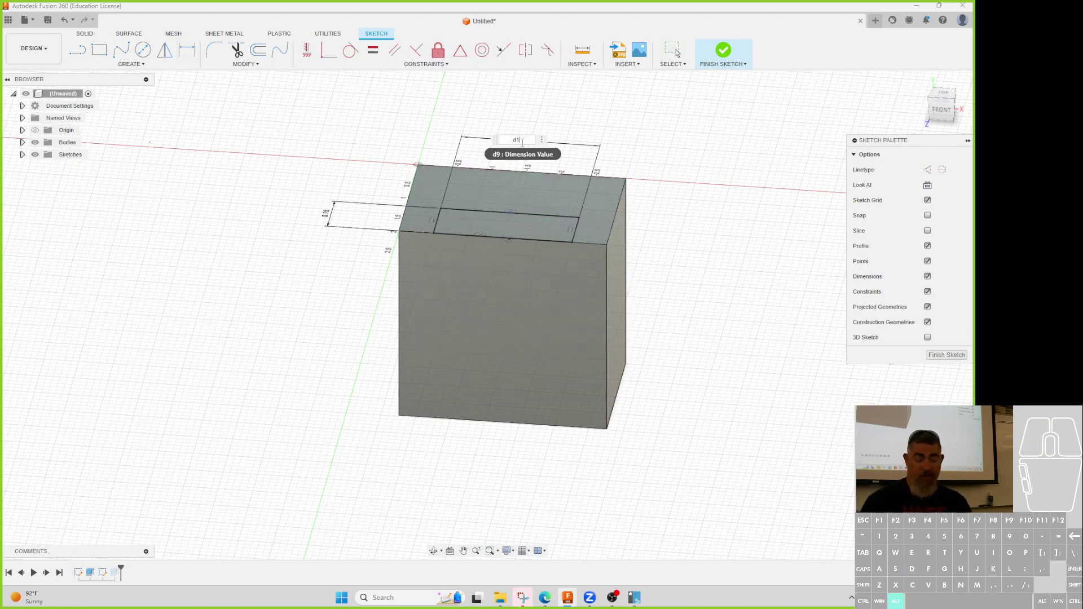
{"action": "type", "text": "/2"}
{"action": "key", "text": "Return"}
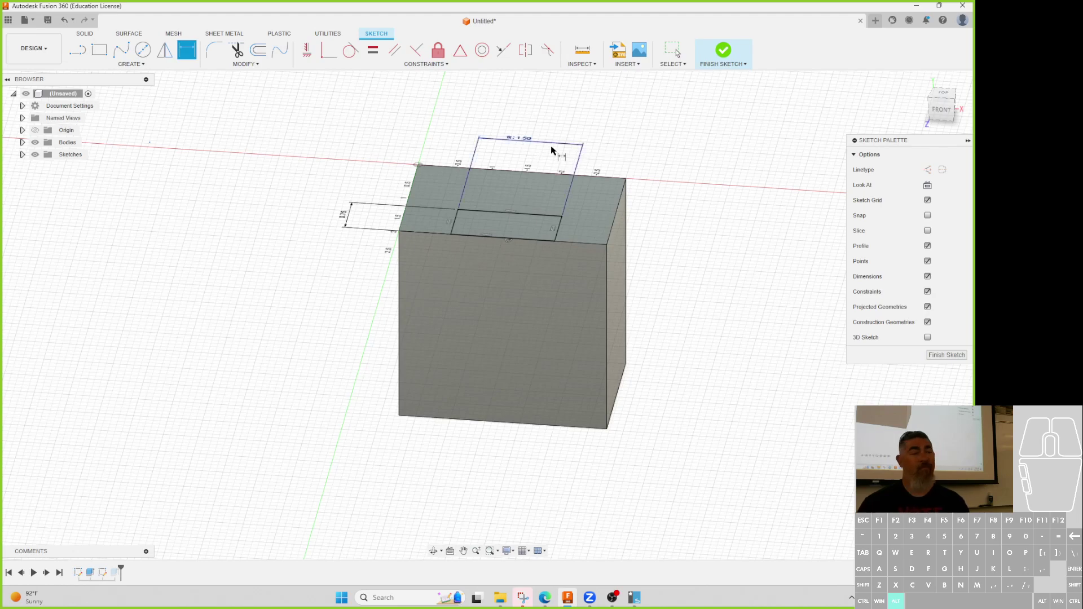
{"action": "middle_click_drag", "start_coordinate": [613, 160], "coordinate": [483, 182], "text": "shift"}
{"action": "left_click", "coordinate": [721, 52]}
- Change the block's long dimension in the base sketch to 8 in and finish the sketch
{"action": "double_click", "coordinate": [78, 573]}
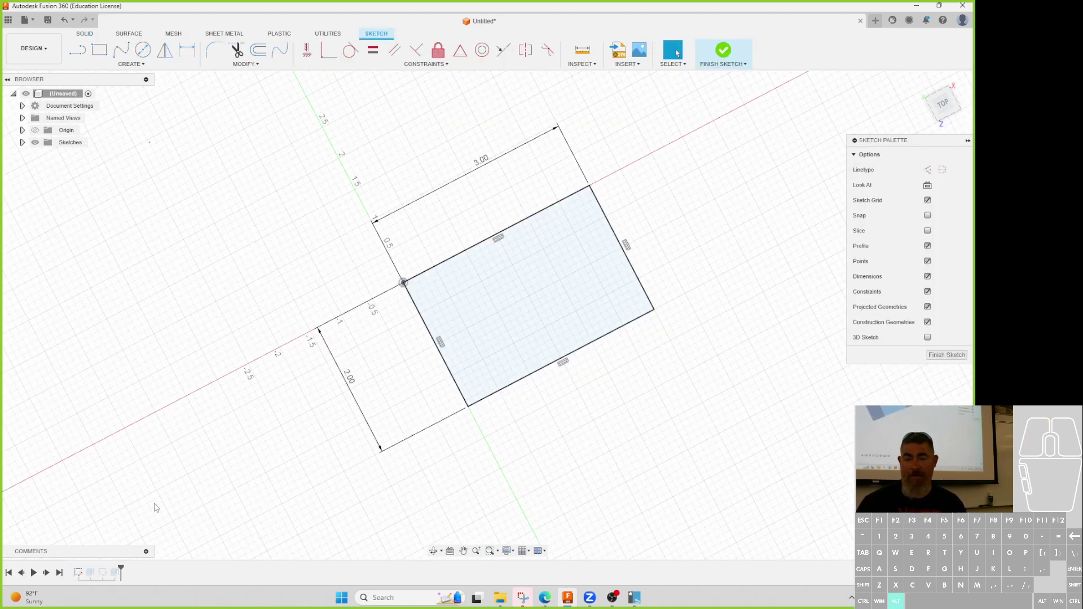
{"action": "double_click", "coordinate": [485, 158]}
{"action": "type", "text": "8"}
{"action": "key", "text": "Return"}
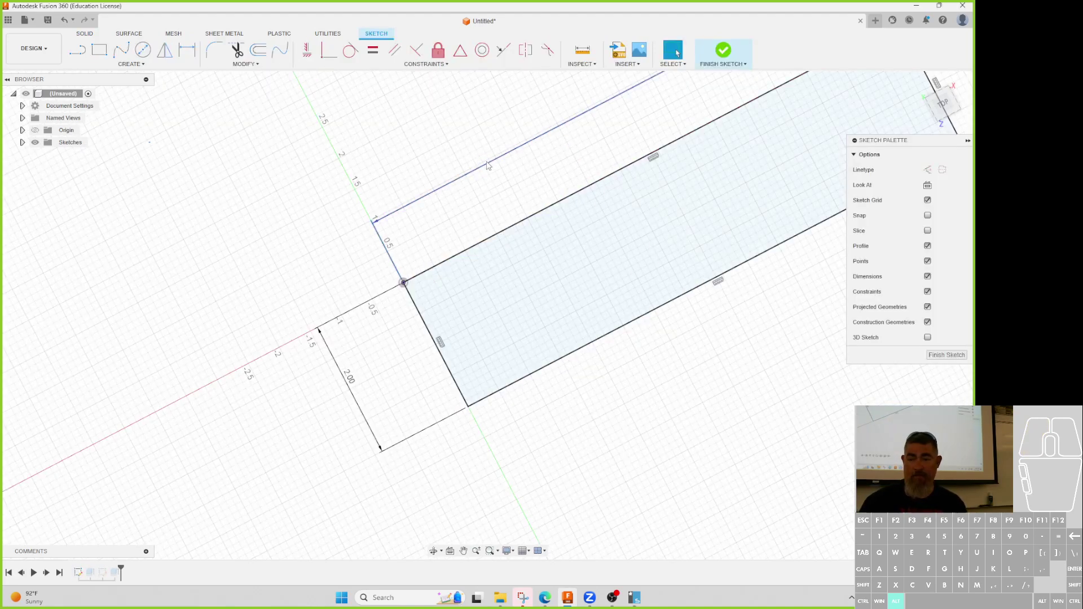
{"action": "left_click", "coordinate": [721, 50]}
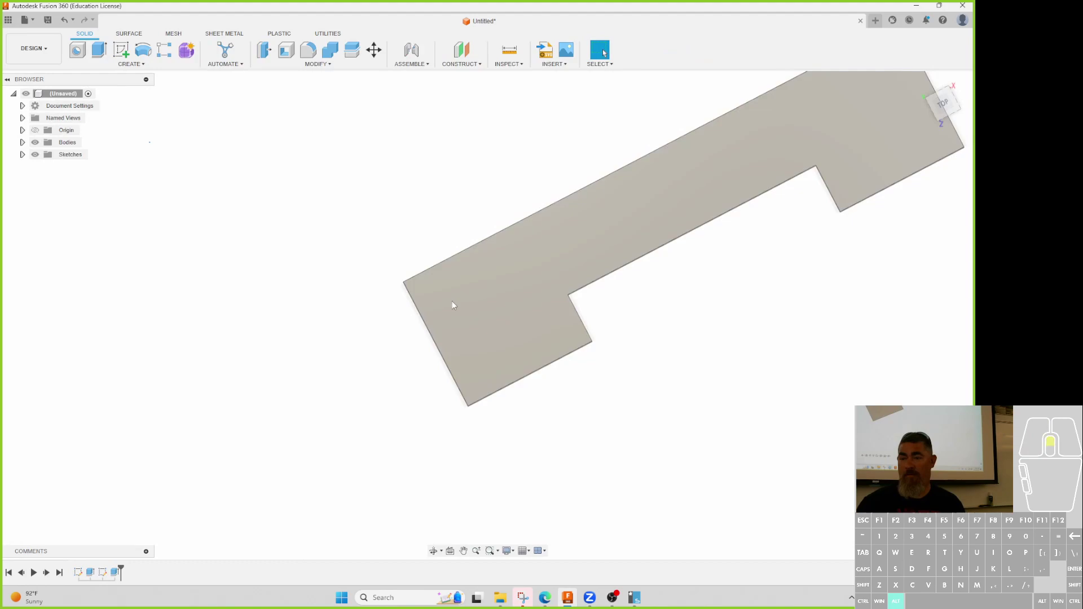
- Reopen the notch sketch to inspect the formula behind its long-side dimension, and examine the notched block from the front
{"action": "double_click", "coordinate": [103, 572]}
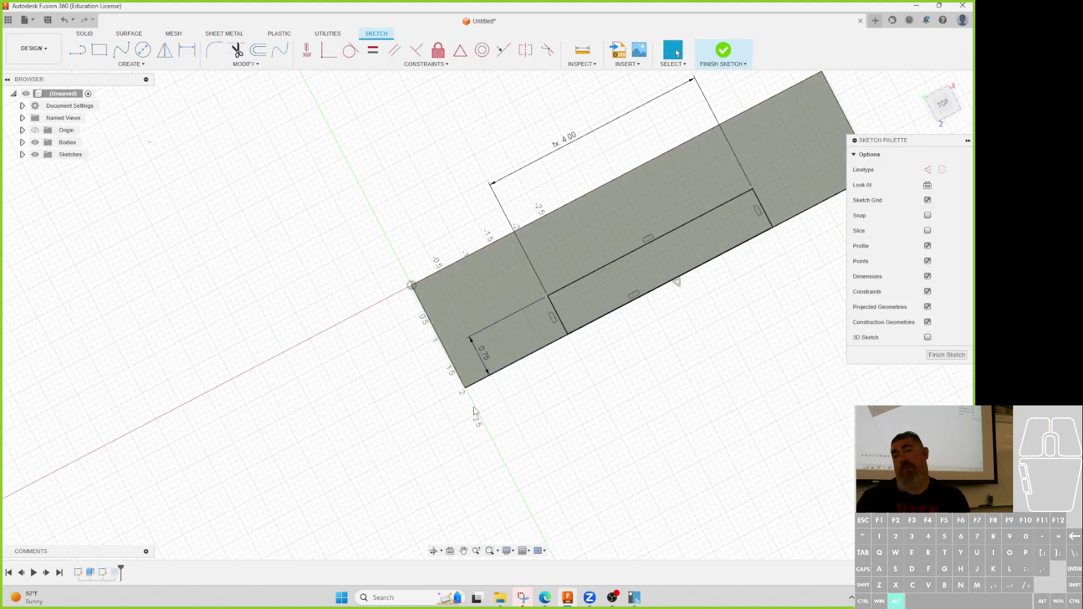
{"action": "left_click", "coordinate": [723, 52]}
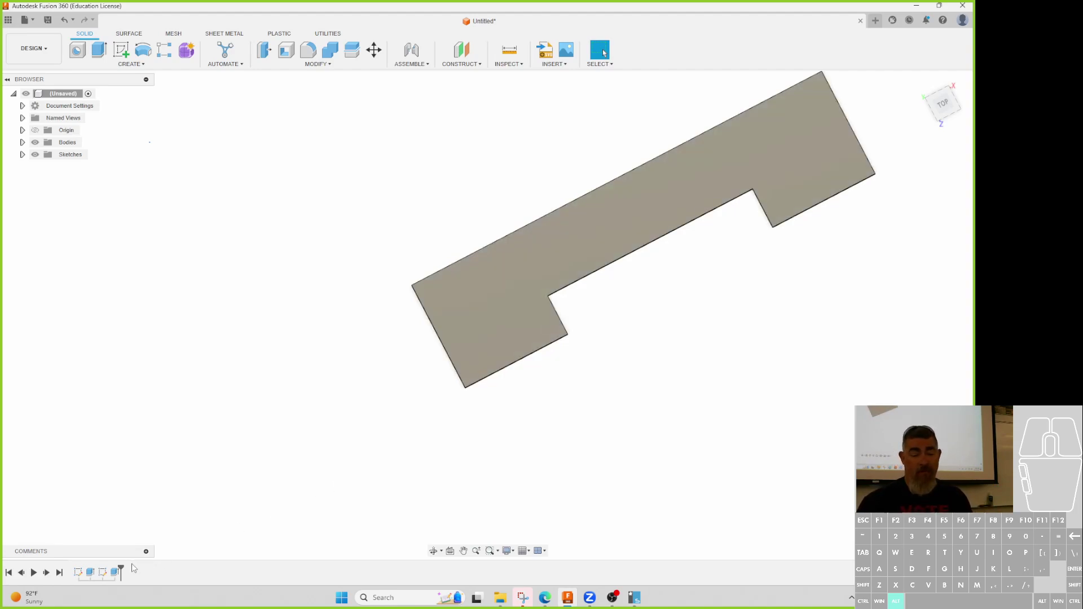
{"action": "double_click", "coordinate": [102, 572]}
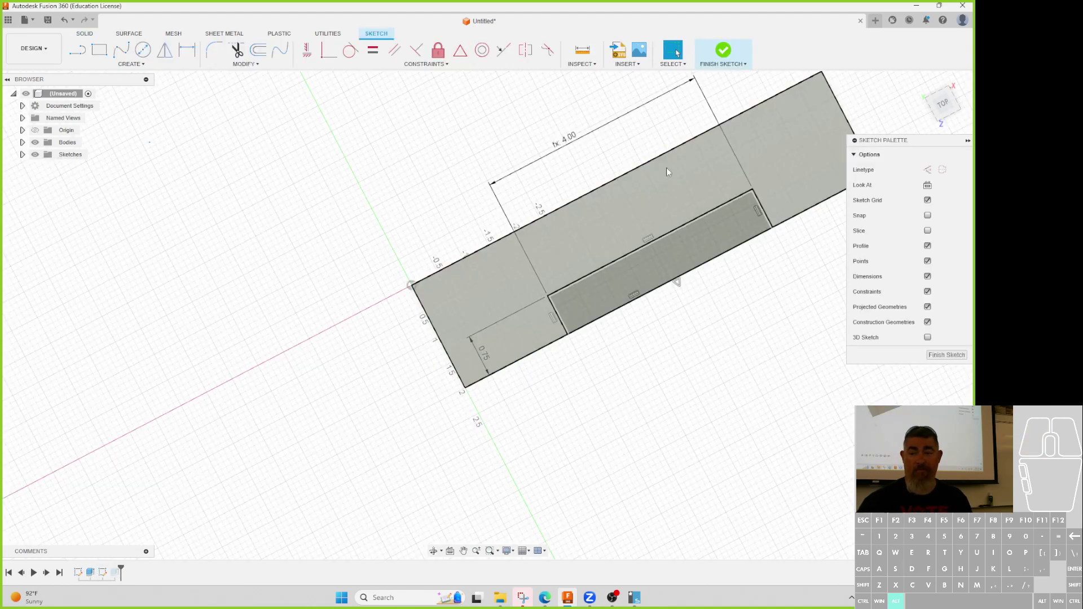
{"action": "double_click", "coordinate": [606, 123]}
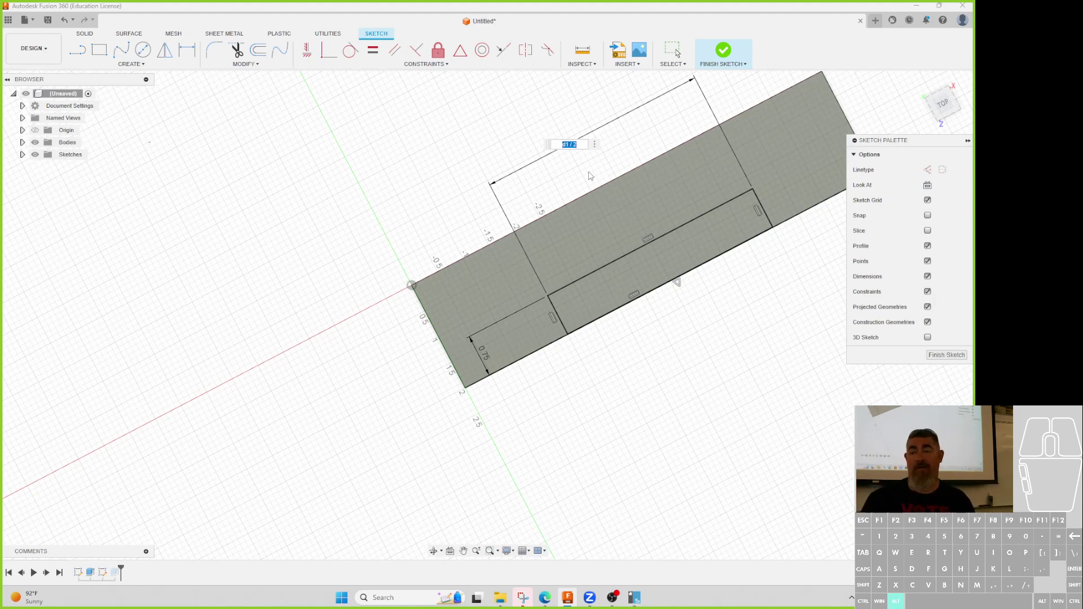
{"action": "left_click", "coordinate": [947, 355]}
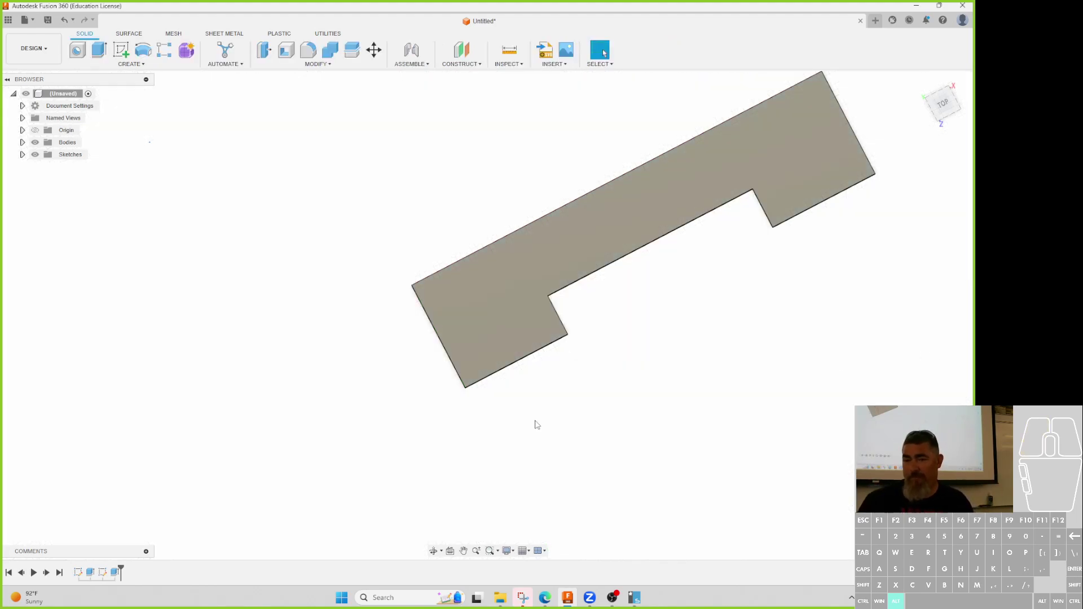
{"action": "middle_click_drag", "start_coordinate": [590, 404], "coordinate": [593, 390], "text": "shift"}
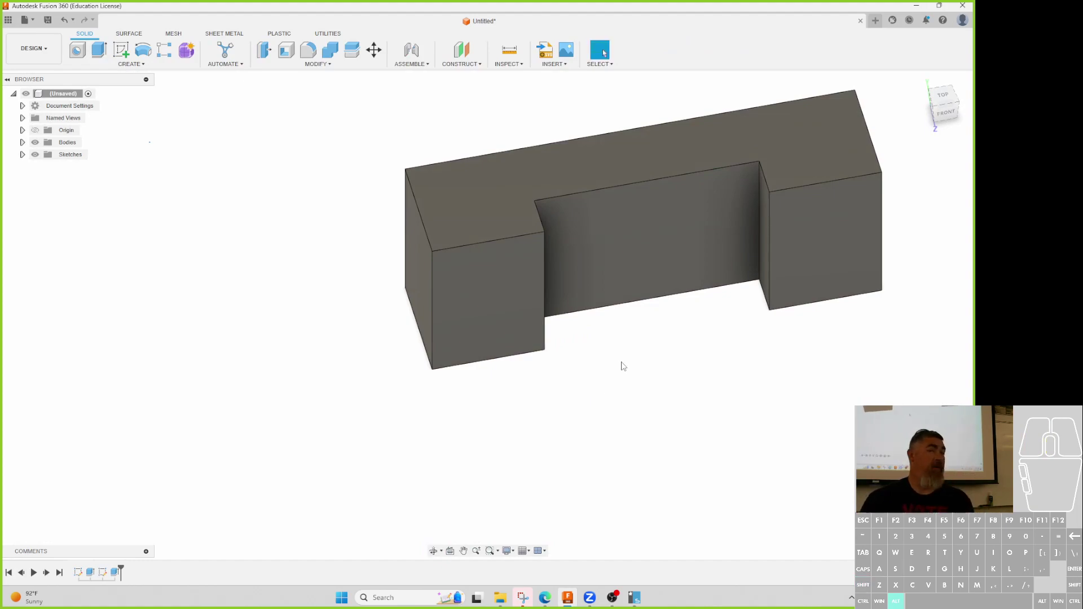
{"action": "middle_click_drag", "start_coordinate": [652, 342], "coordinate": [583, 415]}
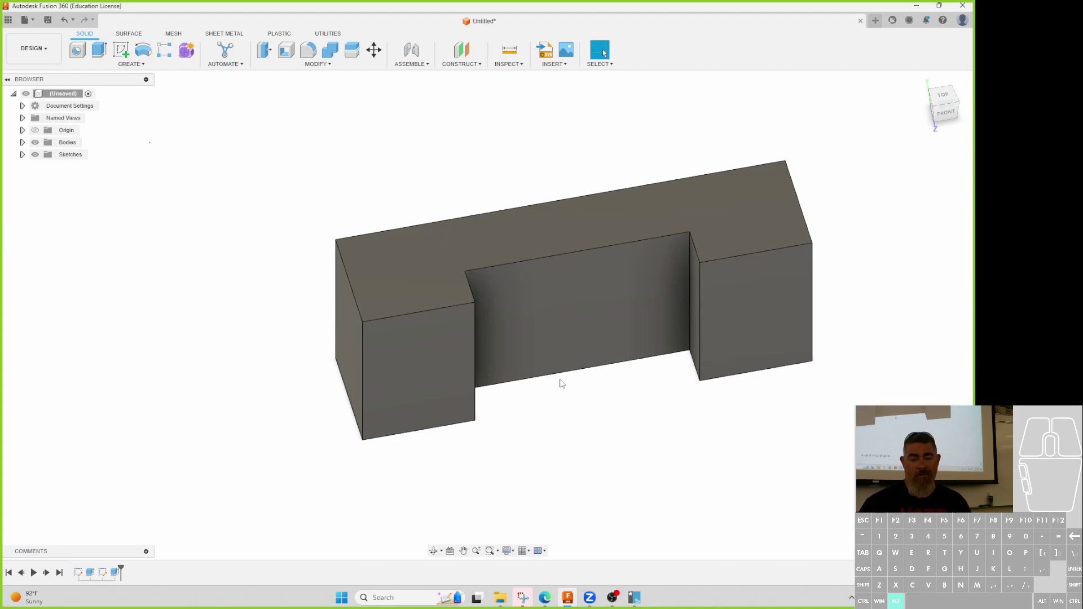
{"action": "double_click", "coordinate": [102, 572]}
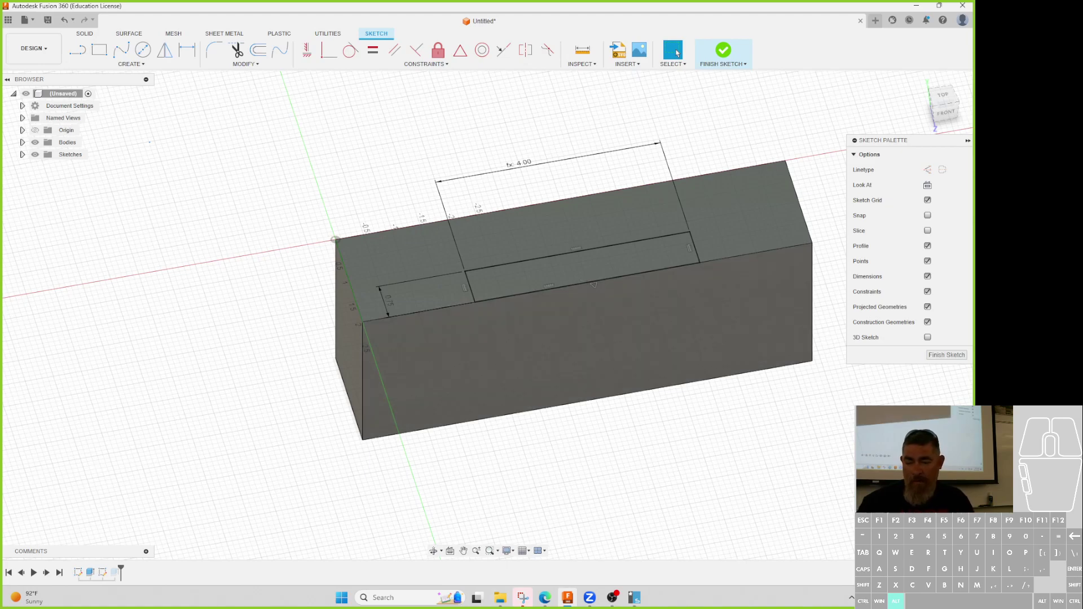
- Switch to the Edge browser window with 2.2.3 Centering Sketch Items and return to the 2.2.2 Practice Making Drawings page
{"action": "mouse_move", "coordinate": [544, 598]}
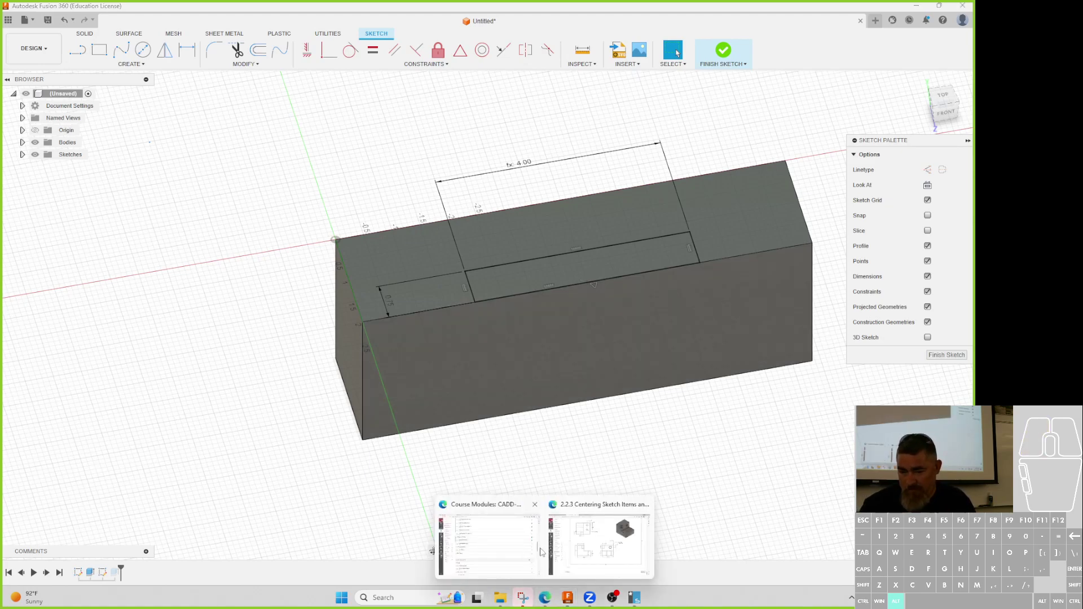
{"action": "left_click", "coordinate": [579, 548]}
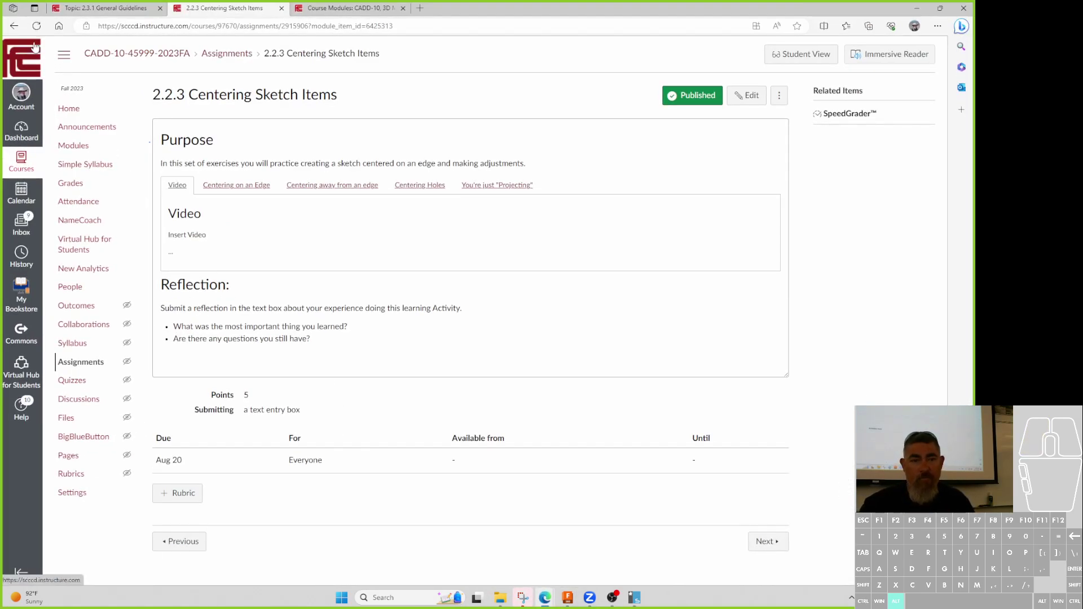
{"action": "left_click", "coordinate": [14, 26]}
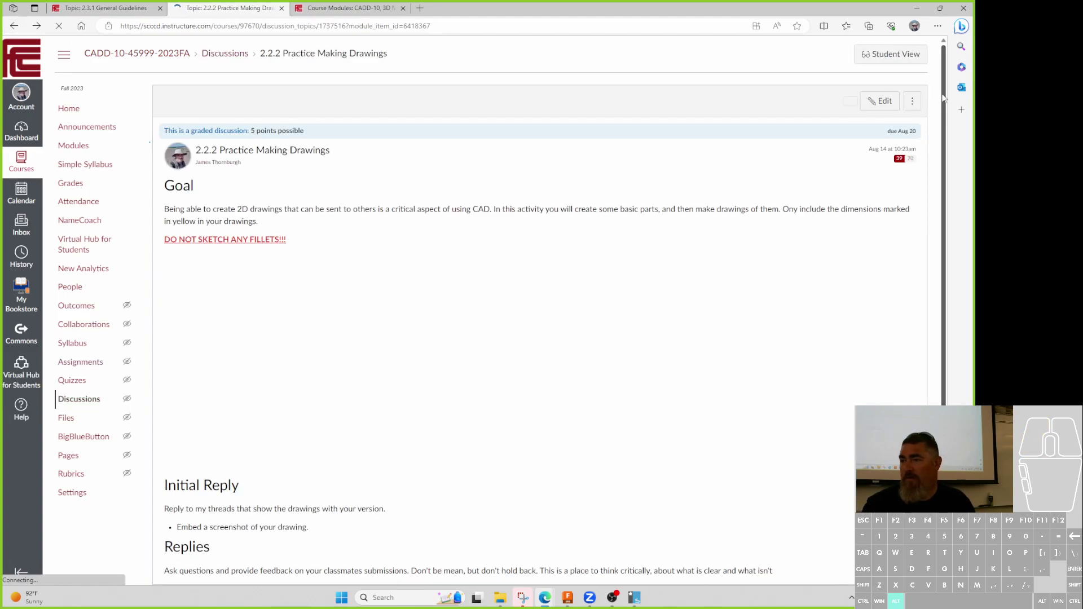
- Examine the LID drawing further down the 2.2.2 discussion page and return to Fusion 360
{"action": "mouse_move", "coordinate": [944, 62]}
{"action": "left_mouse_down"}
{"action": "mouse_move", "coordinate": [947, 457]}
{"action": "mouse_move", "coordinate": [947, 434]}
{"action": "left_mouse_up"}
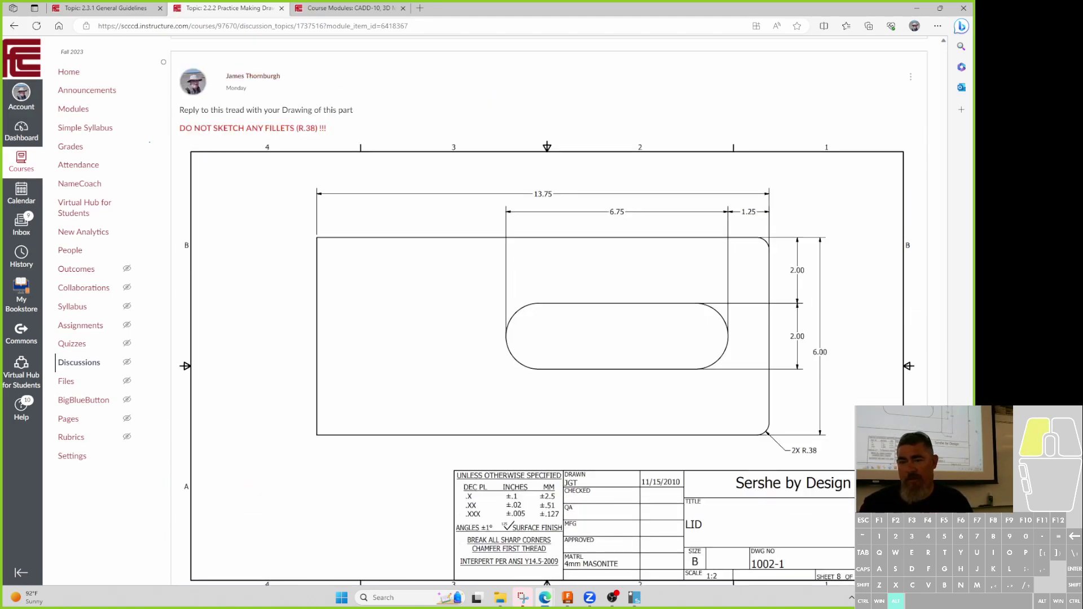
{"action": "scroll", "coordinate": [849, 393], "scroll_direction": "down", "scroll_amount": 1}
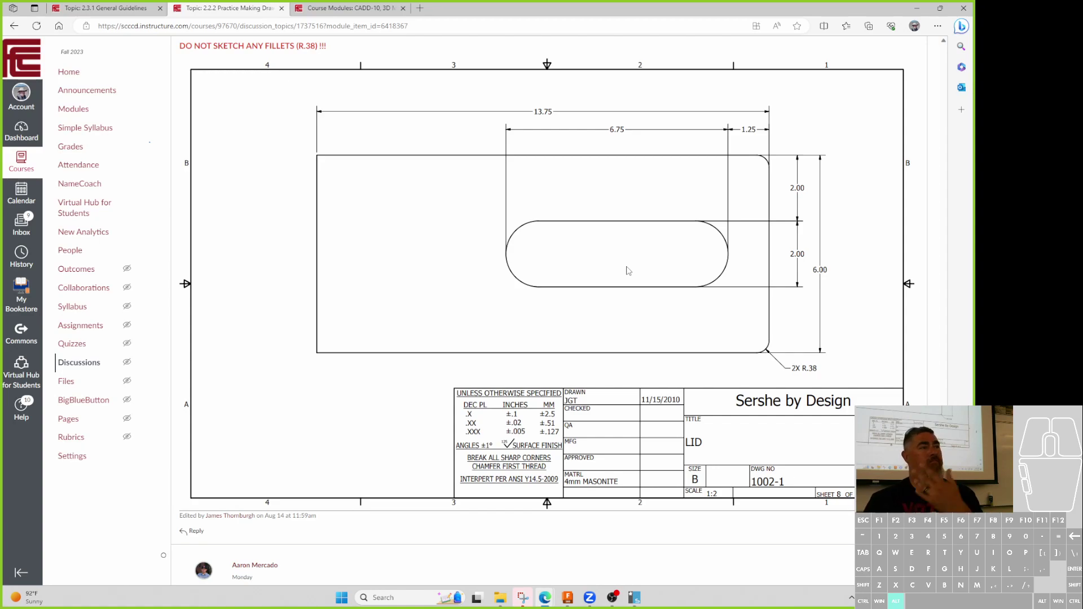
{"action": "left_click", "coordinate": [915, 9]}
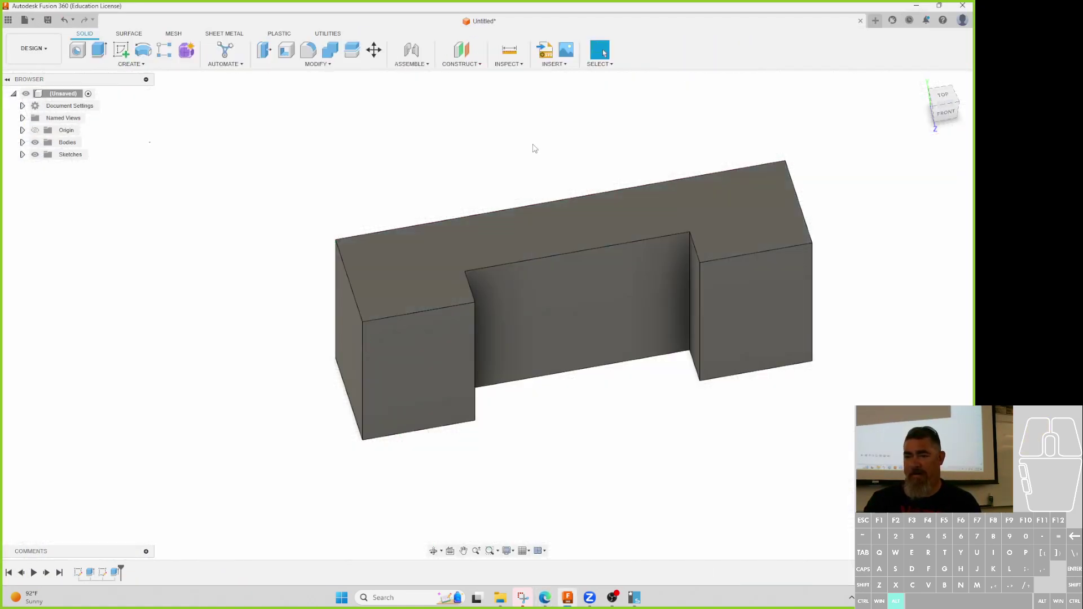
- Delete the notch cut and its sketch so only the plain block remains
{"action": "left_click", "coordinate": [115, 573]}
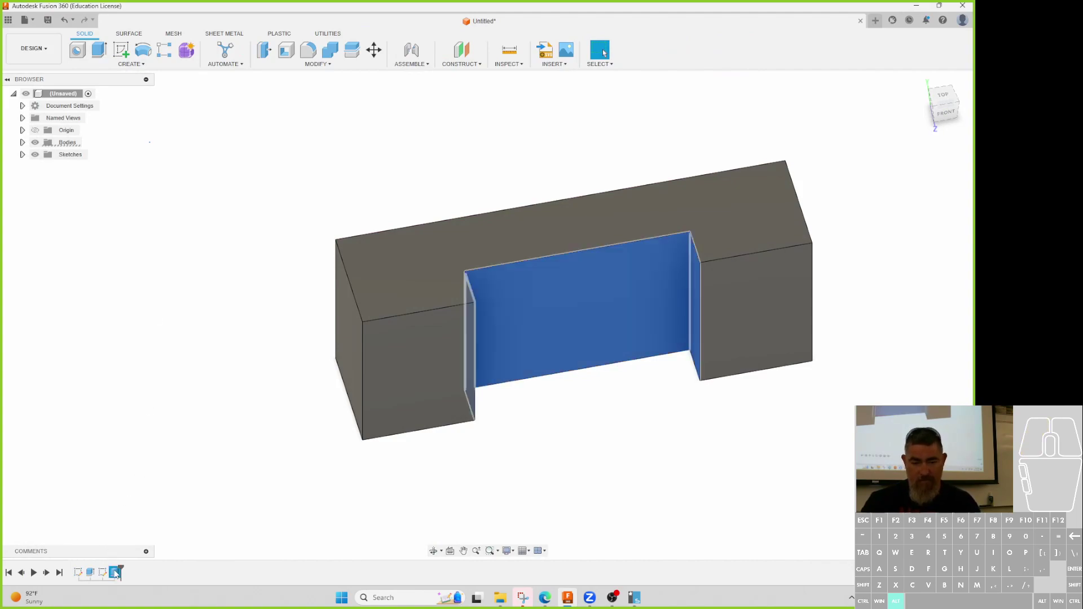
{"action": "key", "text": "Delete"}
{"action": "middle_click_drag", "start_coordinate": [200, 421], "coordinate": [173, 368], "text": "shift"}
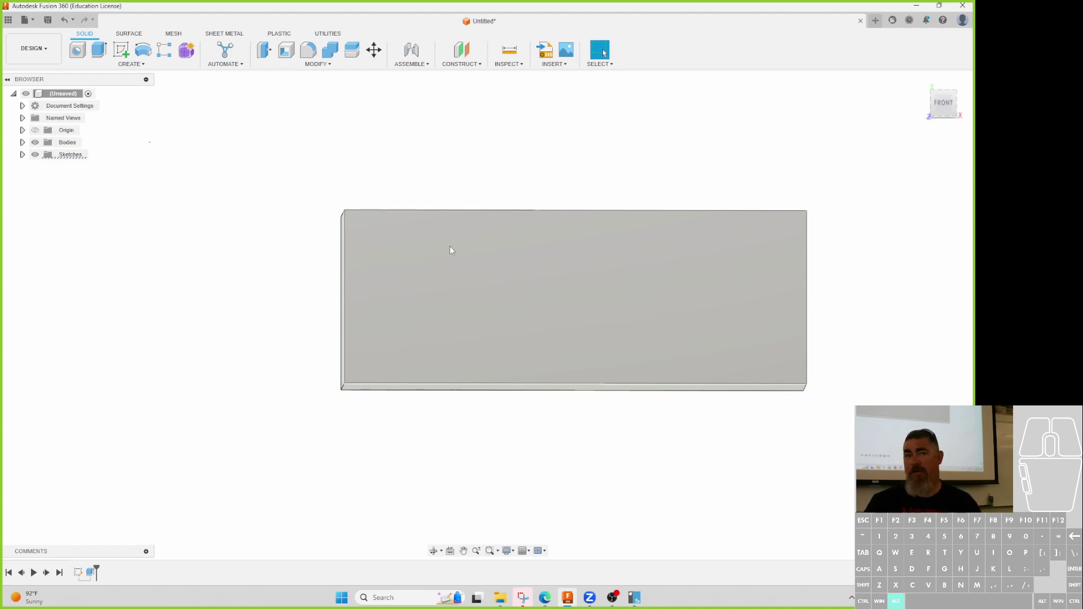
{"action": "middle_click_drag", "start_coordinate": [121, 275], "coordinate": [244, 304], "text": "shift"}
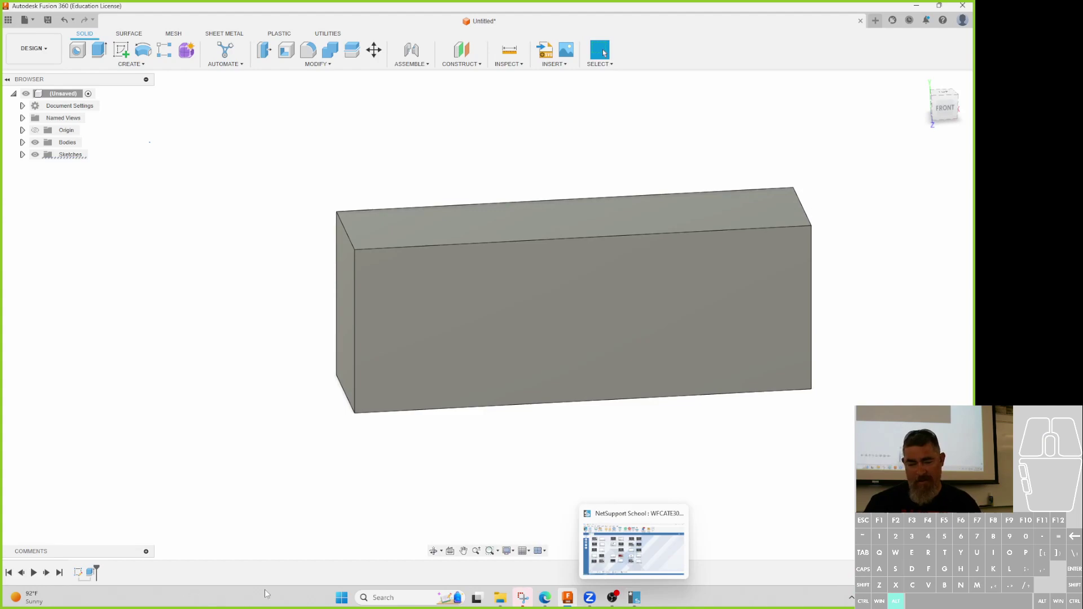
- Check the plate dimensions on the LID drawing in the Edge window and return to Fusion 360
{"action": "left_click", "coordinate": [499, 599]}
{"action": "left_click", "coordinate": [499, 599]}
{"action": "mouse_move", "coordinate": [552, 598]}
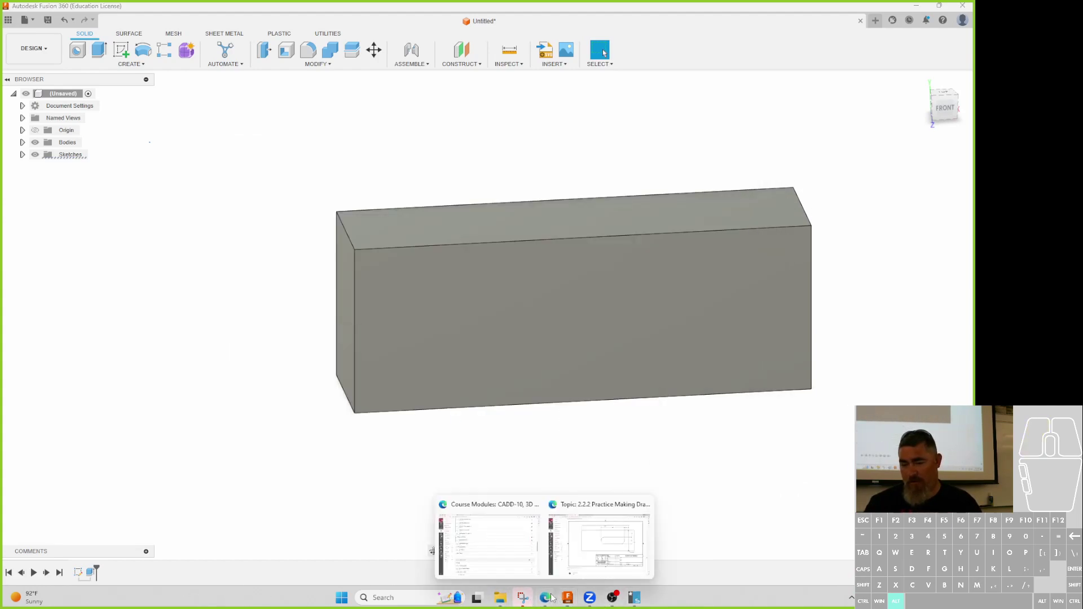
{"action": "left_click", "coordinate": [611, 556]}
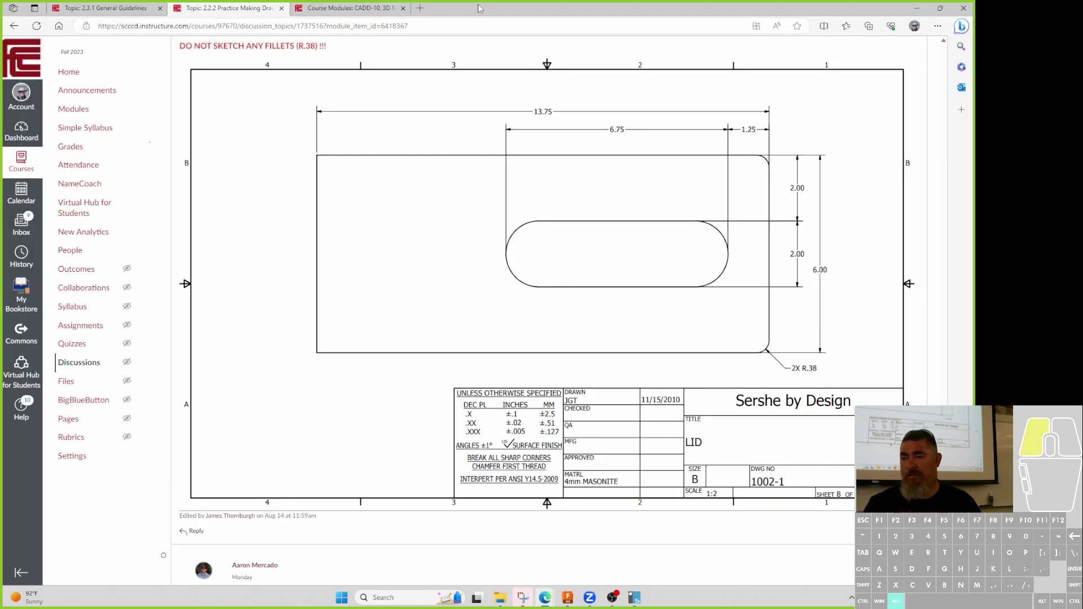
{"action": "left_click", "coordinate": [916, 8]}
- Set the base sketch's long dimension to 13.75 in and its short dimension to 6 in, and finish the sketch
{"action": "double_click", "coordinate": [78, 573]}
{"action": "double_click", "coordinate": [573, 349]}
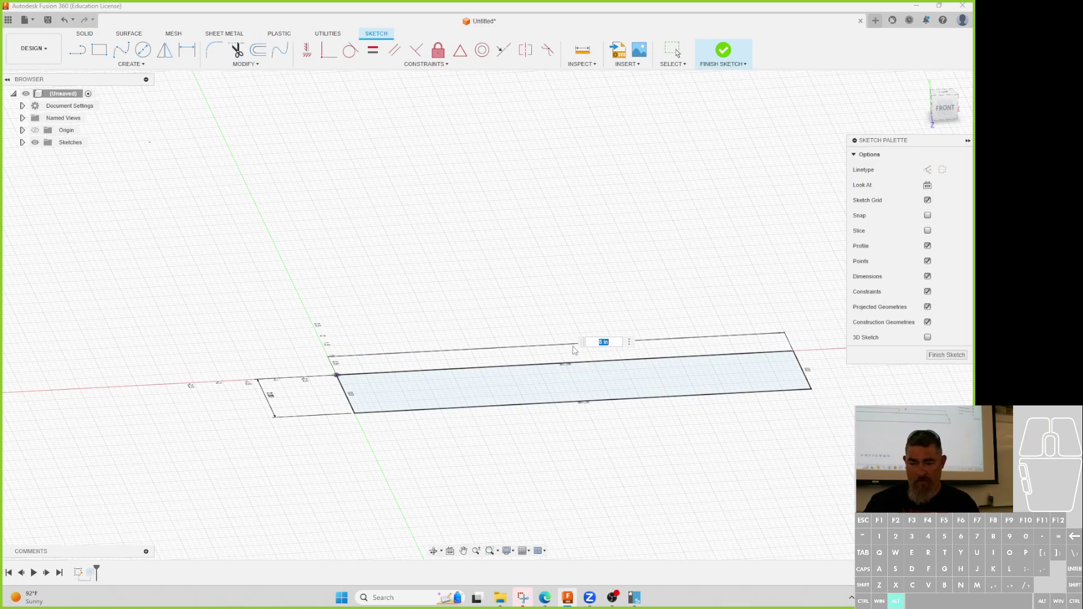
{"action": "type", "text": "13.75"}
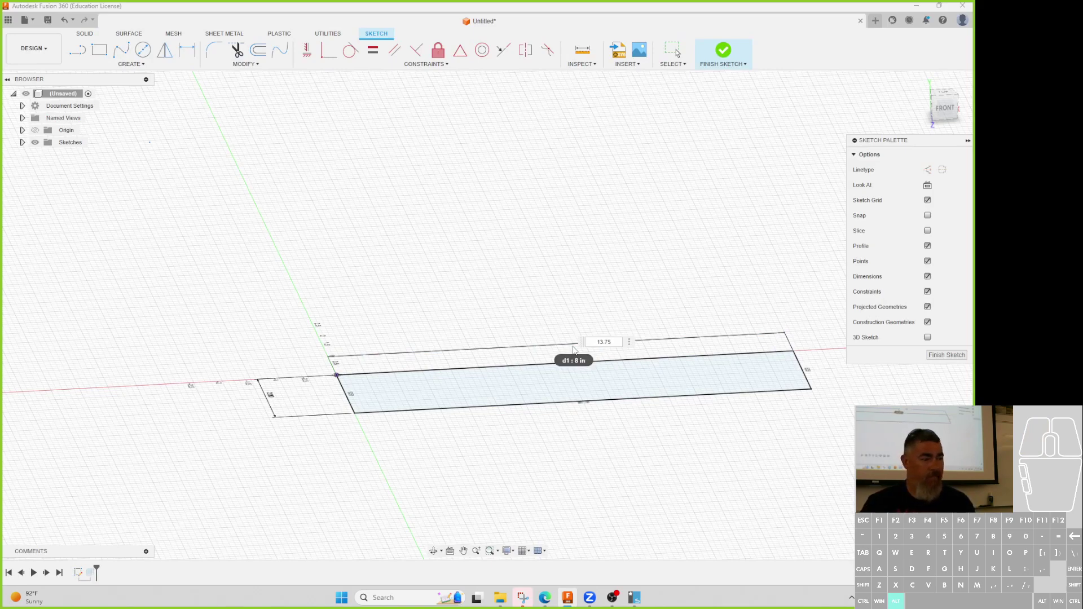
{"action": "key", "text": "Return"}
{"action": "double_click", "coordinate": [269, 404]}
{"action": "type", "text": "5.5"}
{"action": "key", "text": "Return"}
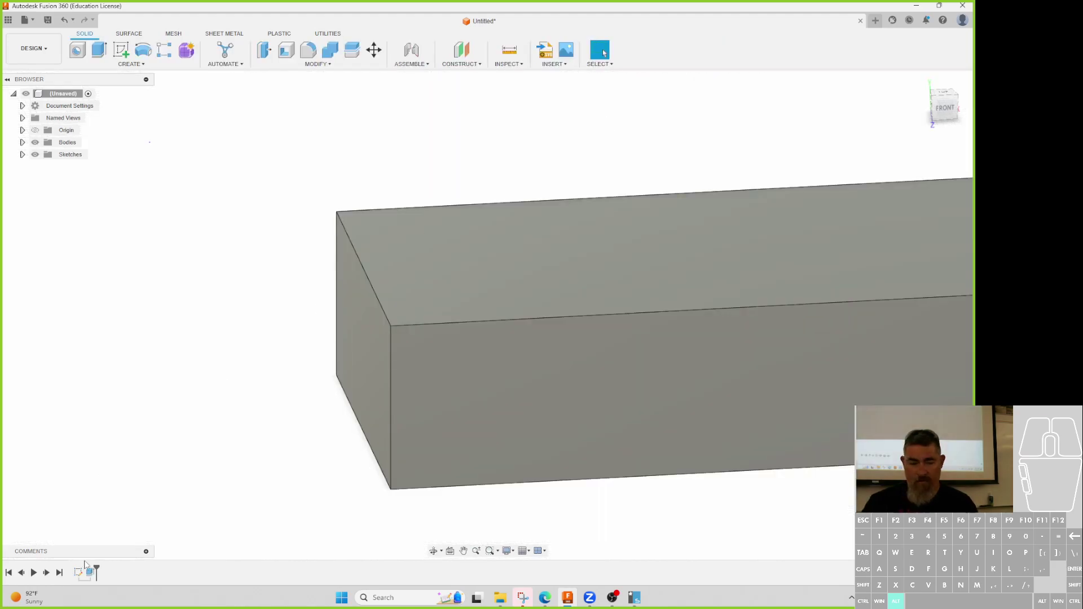
- Change the base extrusion's distance to 4 mm
{"action": "double_click", "coordinate": [89, 571]}
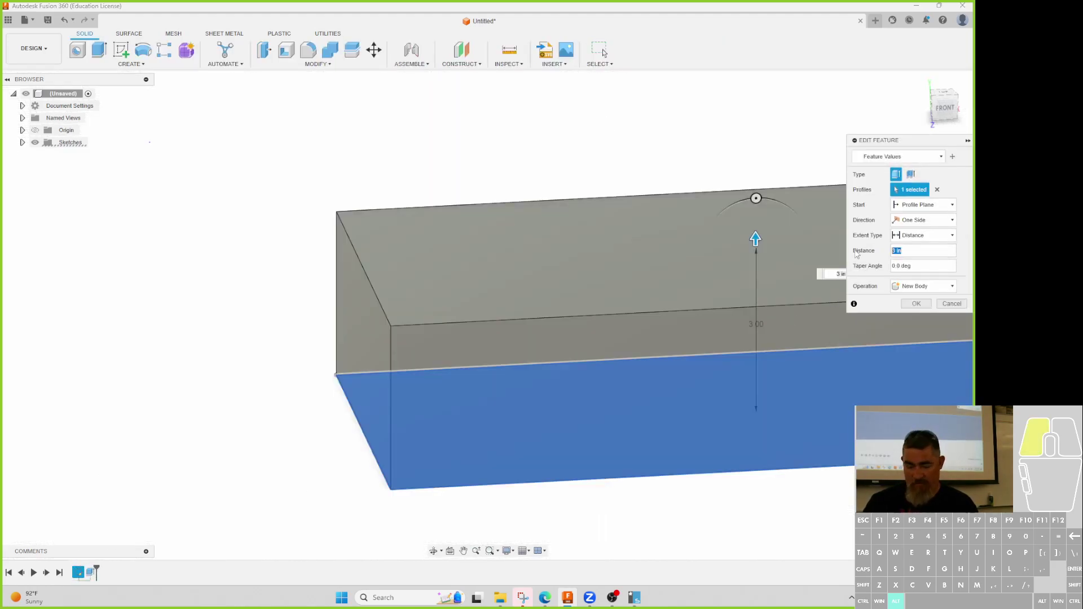
{"action": "type", "text": ".125"}
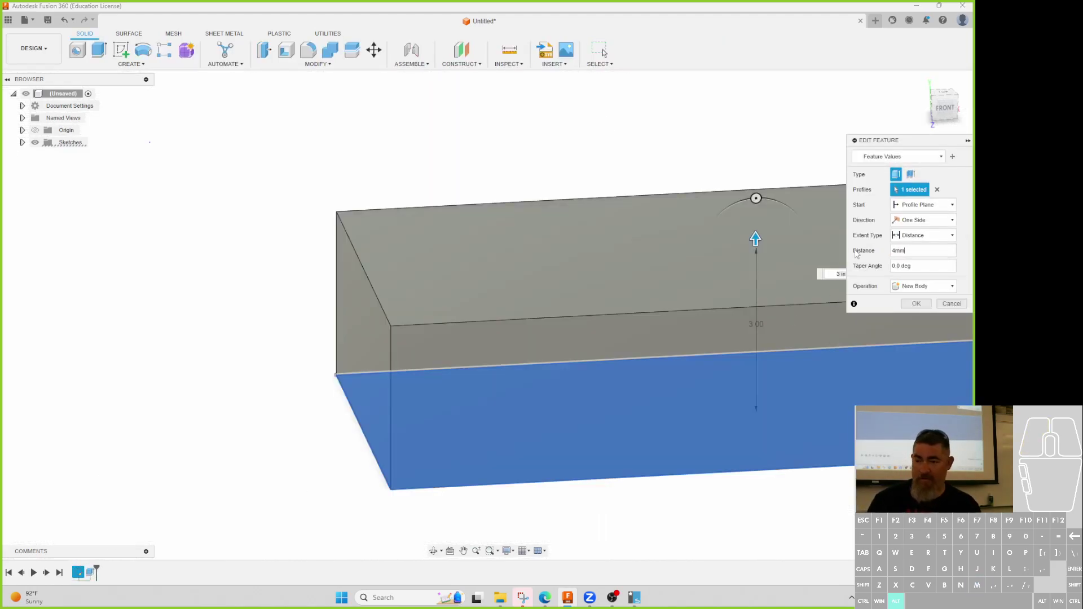
{"action": "key", "text": "Return"}
{"action": "middle_click_drag", "start_coordinate": [630, 203], "coordinate": [310, 191]}
{"action": "scroll", "coordinate": [326, 203], "scroll_direction": "down", "scroll_amount": 3}
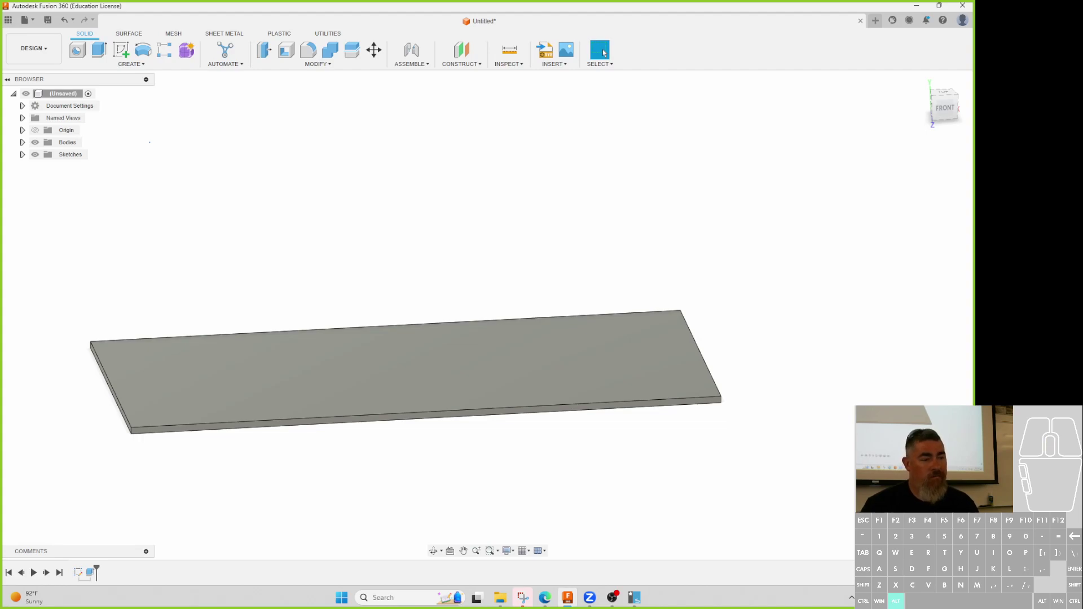
- Start a new sketch on the plate's large top face
{"action": "middle_click_drag", "start_coordinate": [488, 465], "coordinate": [607, 384], "text": "shift"}
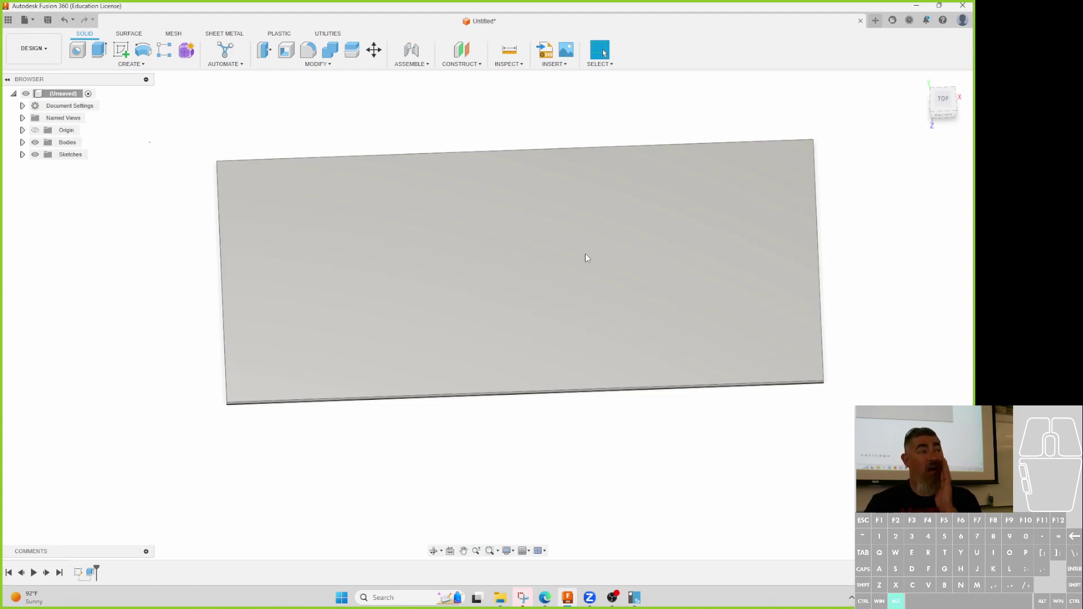
{"action": "left_click", "coordinate": [125, 52]}
{"action": "left_click", "coordinate": [415, 252]}
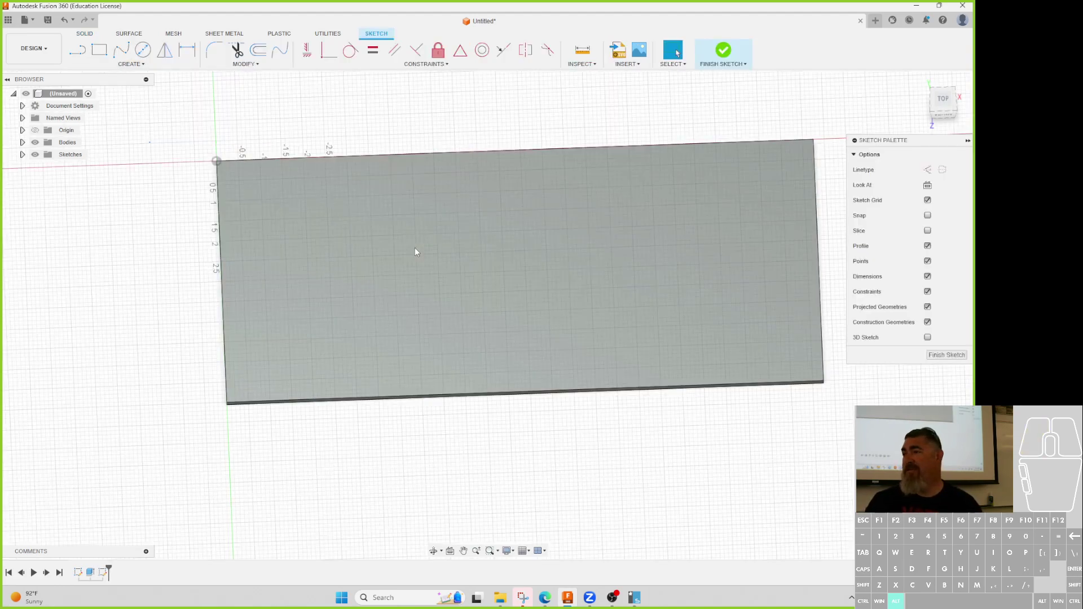
{"action": "left_click", "coordinate": [130, 64]}
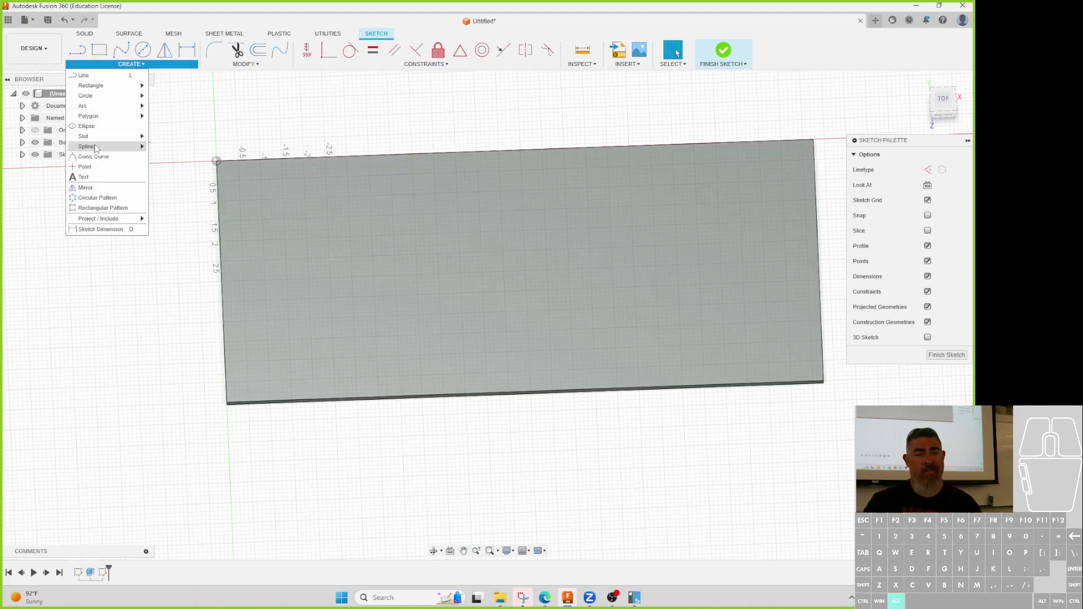
{"action": "mouse_move", "coordinate": [102, 136]}
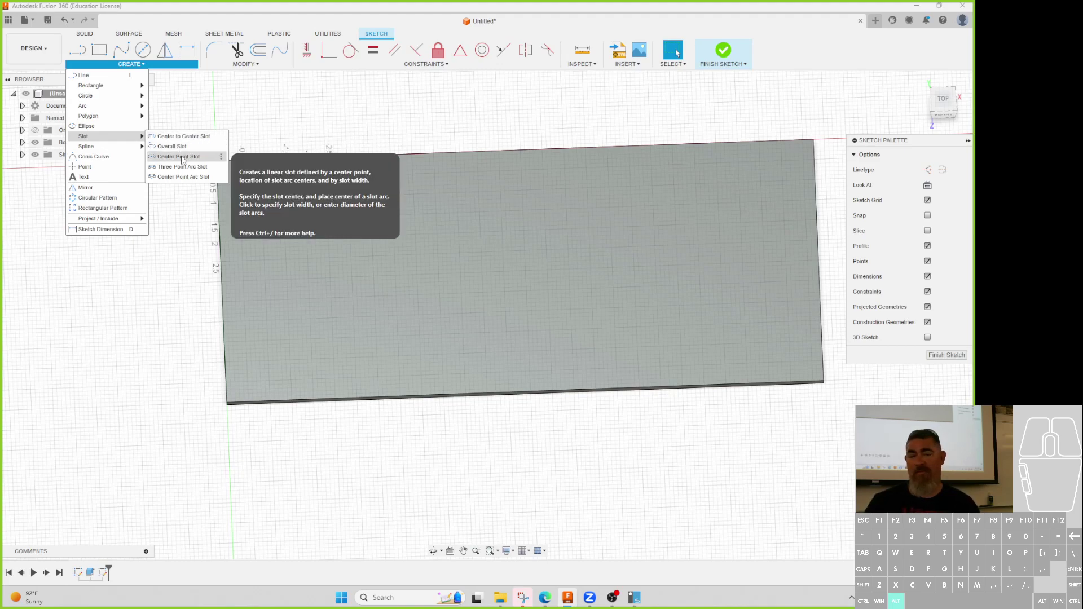
{"action": "left_click", "coordinate": [183, 157]}
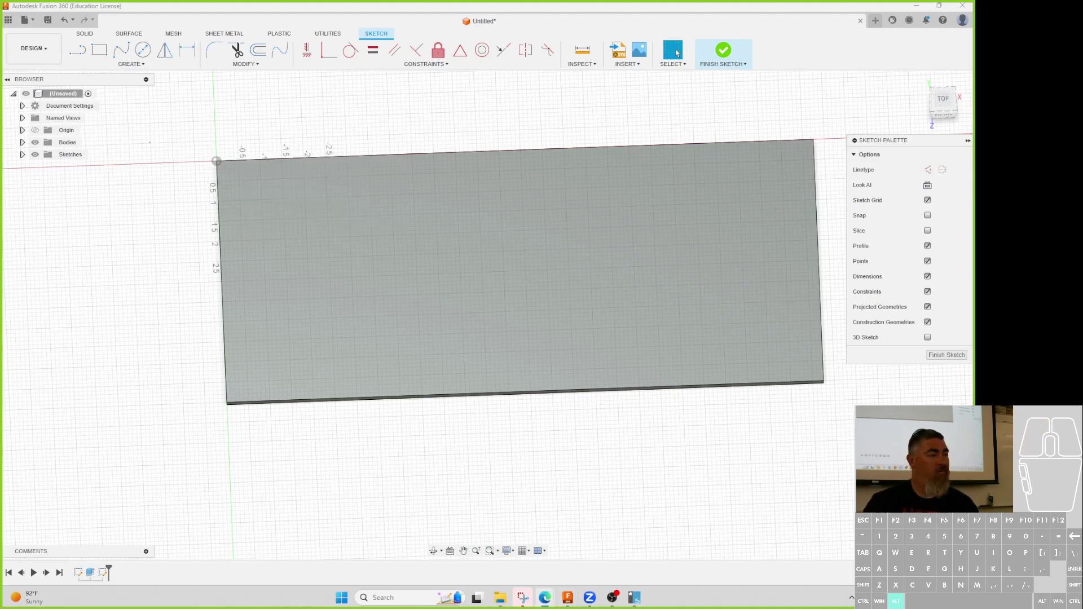
- Switch to the Edge window, find the LID drawing to see how its slot is dimensioned, and return to Fusion 360
{"action": "key", "text": "alt+Tab"}
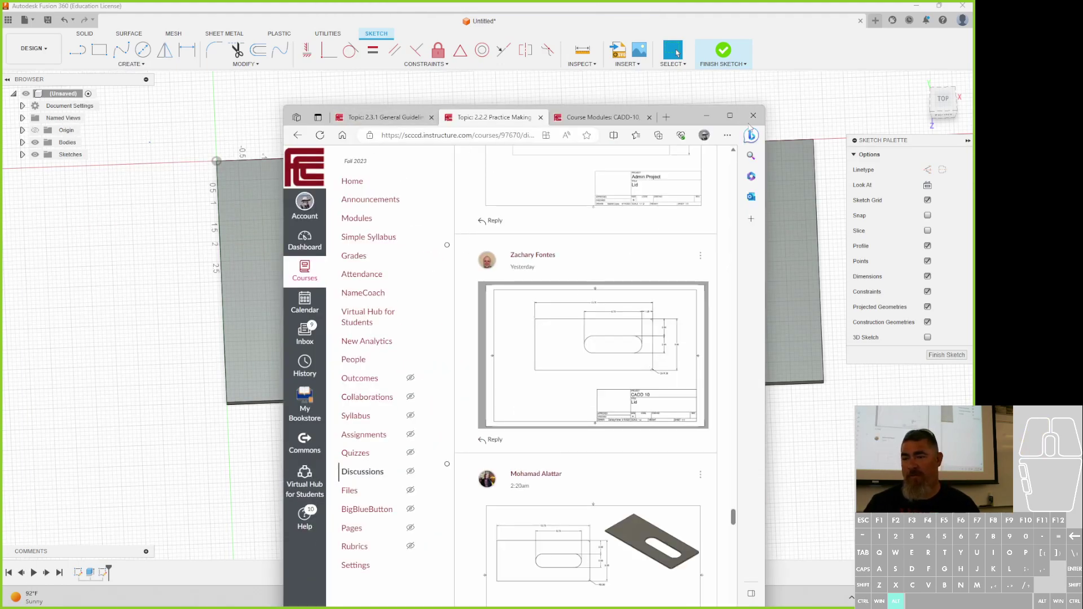
{"action": "left_click", "coordinate": [729, 115]}
{"action": "scroll", "coordinate": [955, 292], "scroll_direction": "down", "scroll_amount": 5}
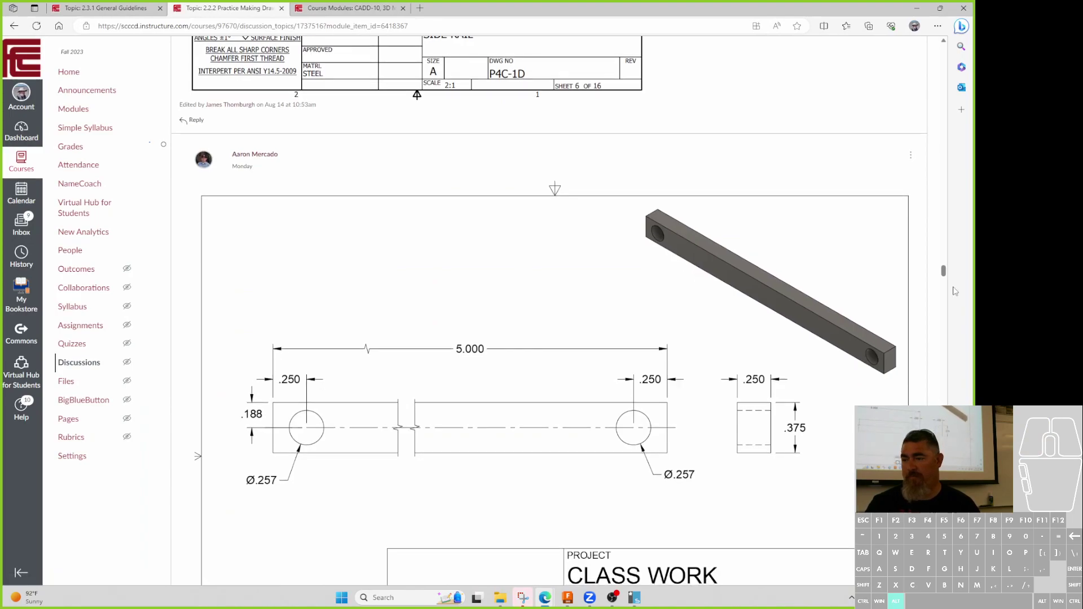
{"action": "left_click_drag", "start_coordinate": [944, 272], "coordinate": [943, 453]}
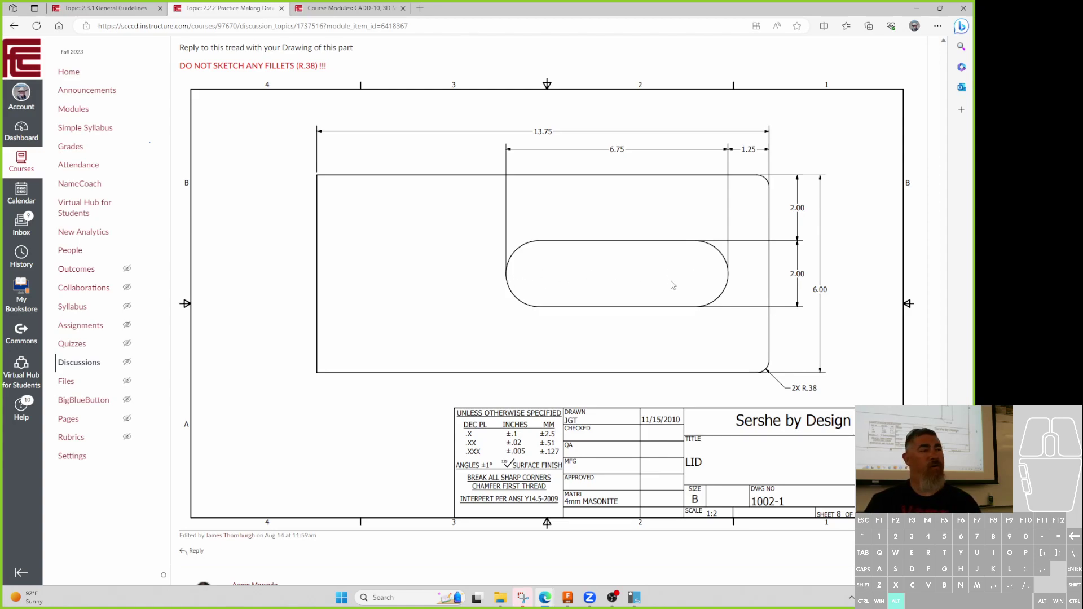
{"action": "left_click", "coordinate": [917, 8]}
- Sketch a lengthwise Overall Slot on the right half of the plate and leave the slot command
{"action": "left_click", "coordinate": [131, 63]}
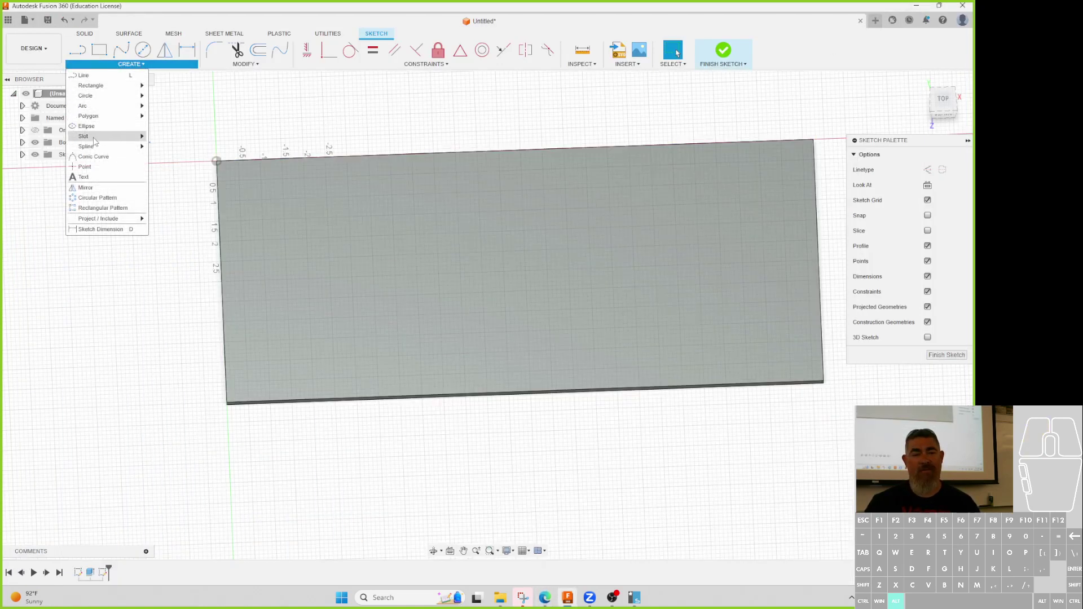
{"action": "left_click", "coordinate": [101, 136]}
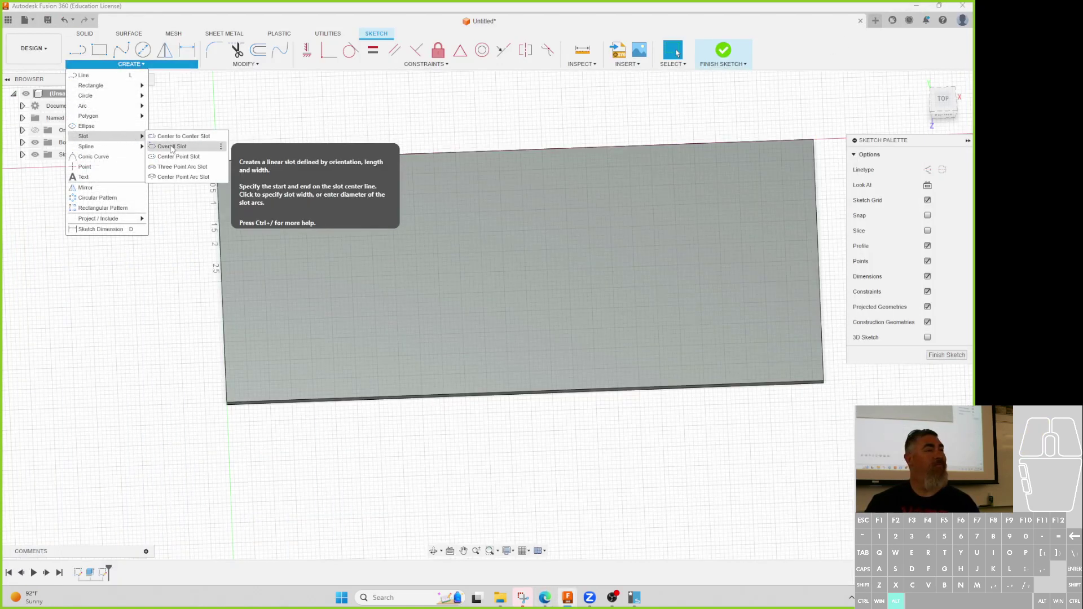
{"action": "left_click", "coordinate": [172, 146]}
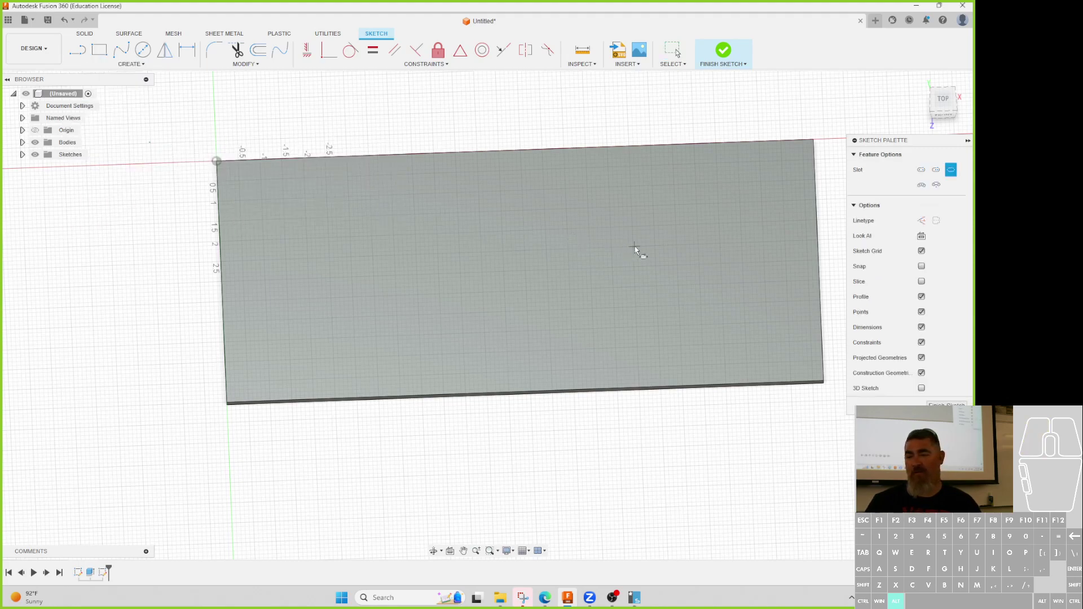
{"action": "left_click", "coordinate": [685, 261]}
{"action": "left_click", "coordinate": [578, 263]}
{"action": "left_click", "coordinate": [581, 284]}
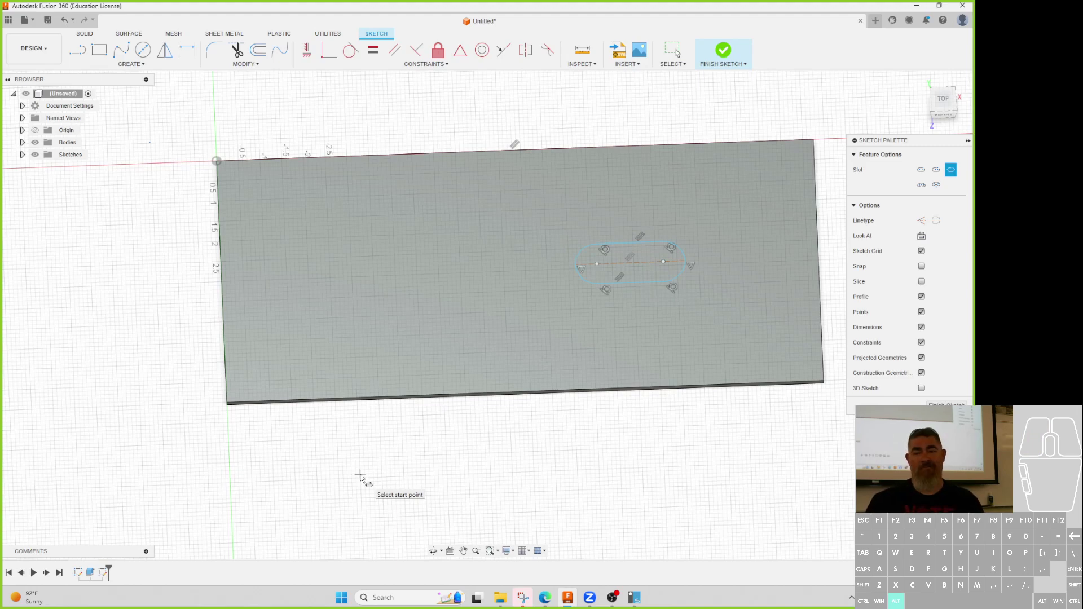
{"action": "key", "text": "Escape"}
- Stretch the slot toward the plate's right edge by its right arc centre and shift it slightly down
{"action": "left_click_drag", "start_coordinate": [665, 260], "coordinate": [716, 282]}
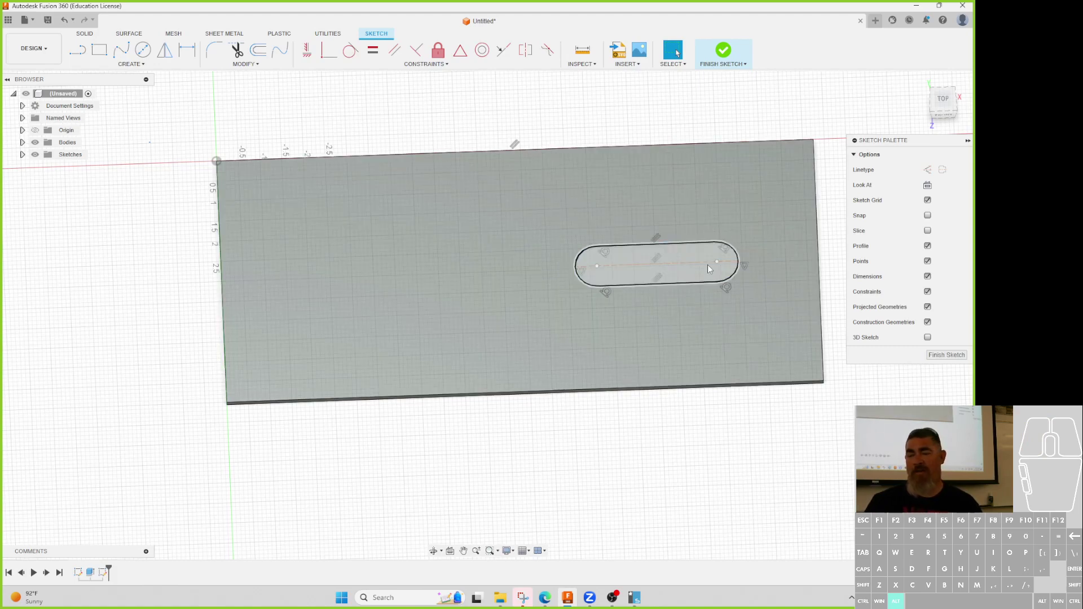
{"action": "left_click", "coordinate": [708, 263]}
{"action": "mouse_move", "coordinate": [719, 262]}
{"action": "left_mouse_down"}
{"action": "mouse_move", "coordinate": [717, 216]}
{"action": "mouse_move", "coordinate": [718, 269]}
{"action": "mouse_move", "coordinate": [694, 271]}
{"action": "mouse_move", "coordinate": [705, 269]}
{"action": "left_mouse_up"}
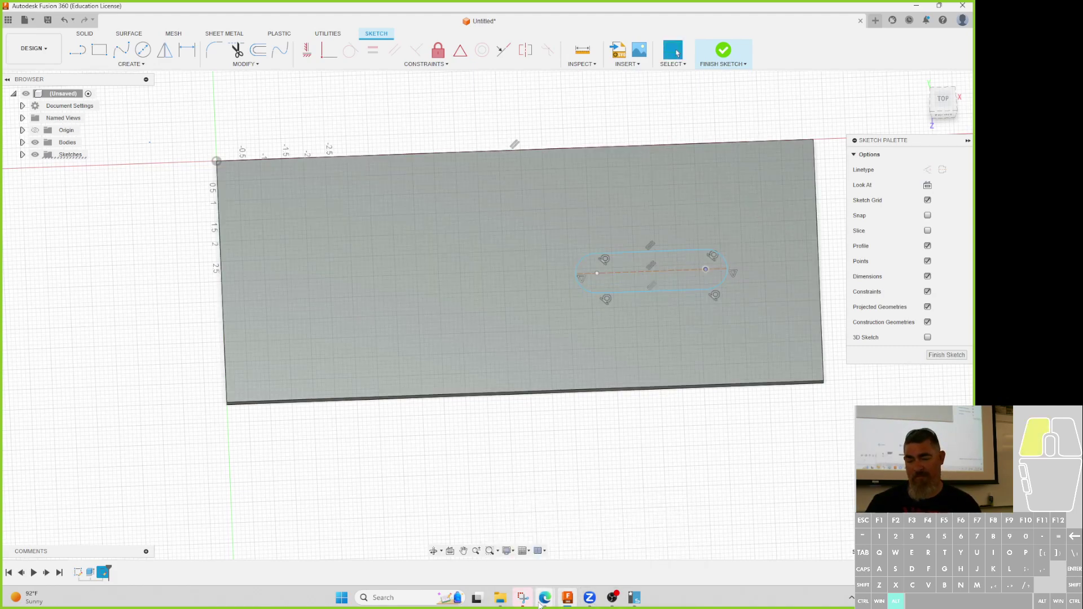
- Compare the slot with its dimensions on the LID drawing in Edge and return to Fusion 360
{"action": "mouse_move", "coordinate": [545, 598]}
{"action": "left_click", "coordinate": [602, 536]}
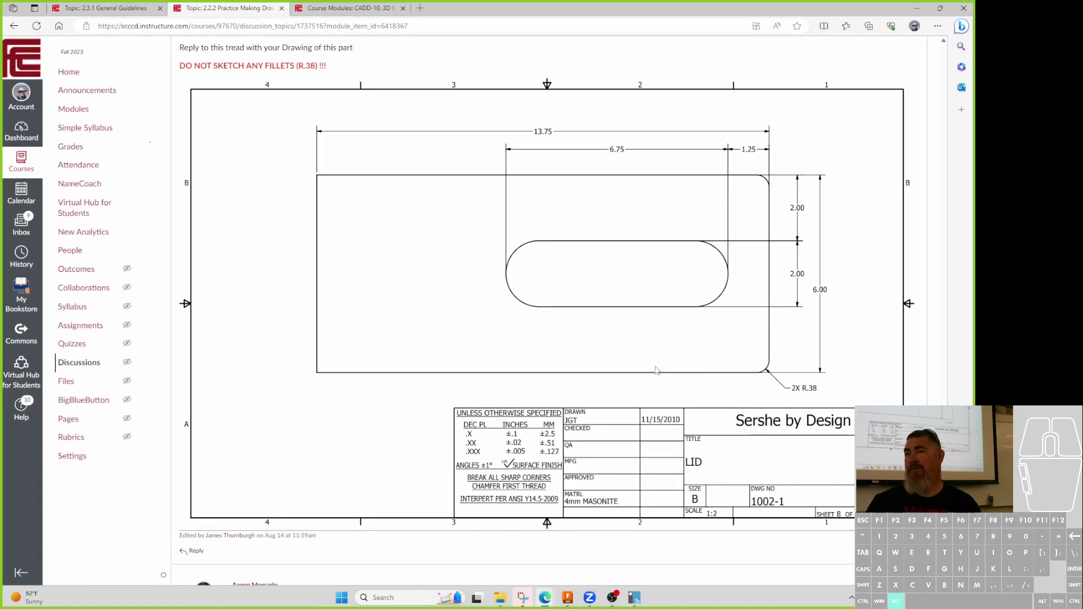
{"action": "mouse_move", "coordinate": [544, 598]}
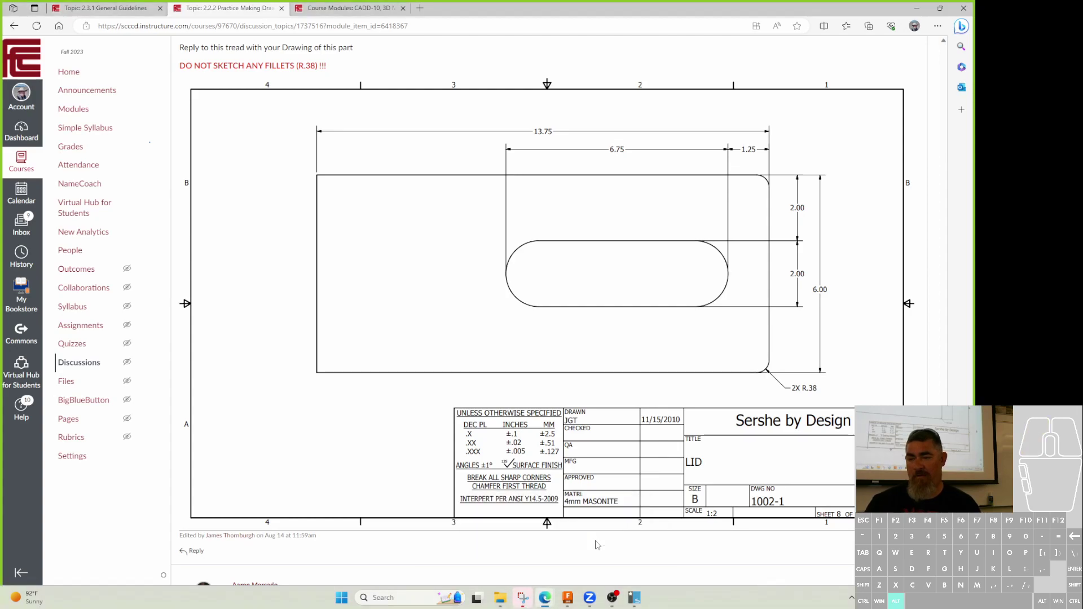
{"action": "left_click", "coordinate": [567, 598]}
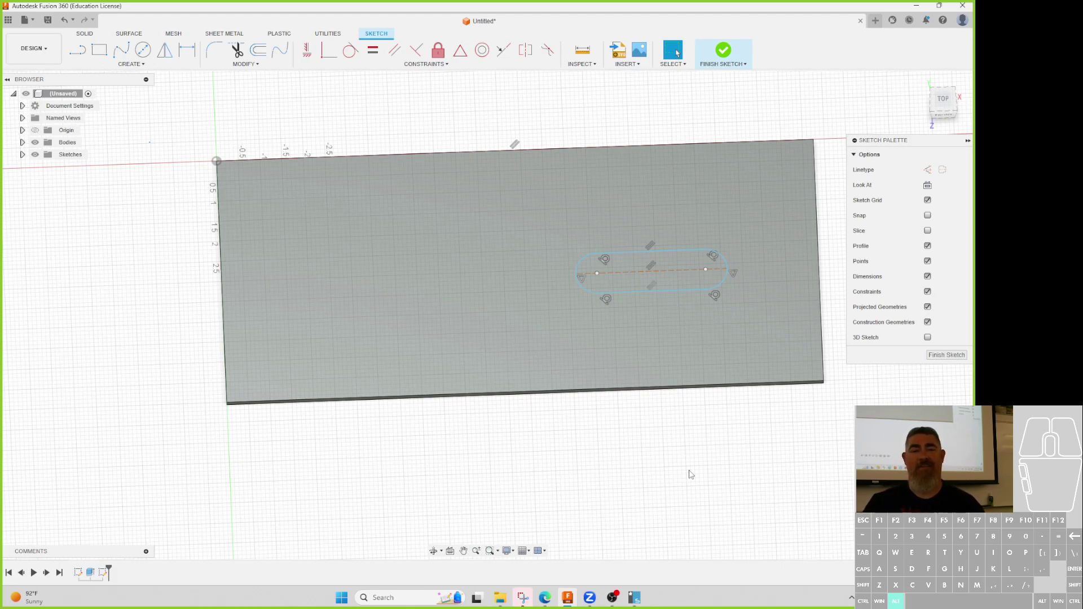
- Draw a line from the slot's right end to the plate's right edge
{"action": "middle_click_drag", "start_coordinate": [294, 201], "coordinate": [217, 197]}
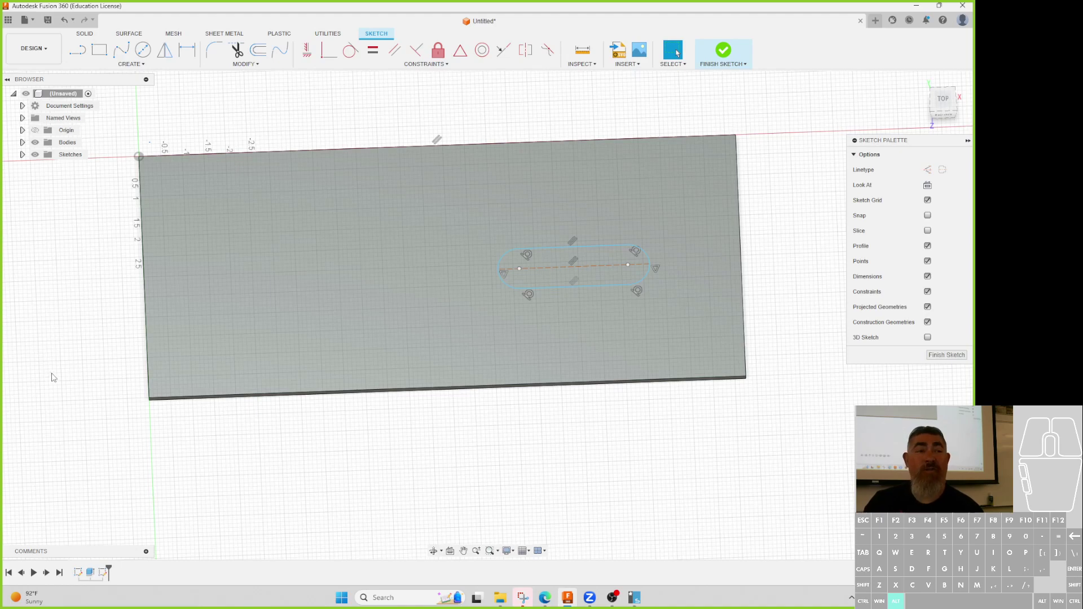
{"action": "left_click", "coordinate": [77, 50]}
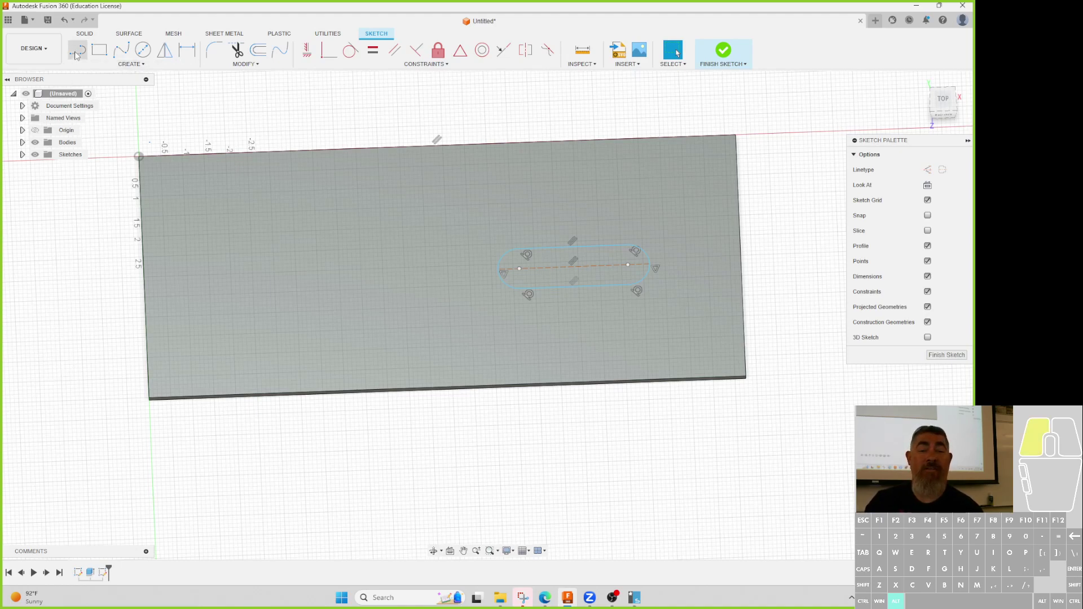
{"action": "left_click", "coordinate": [649, 265]}
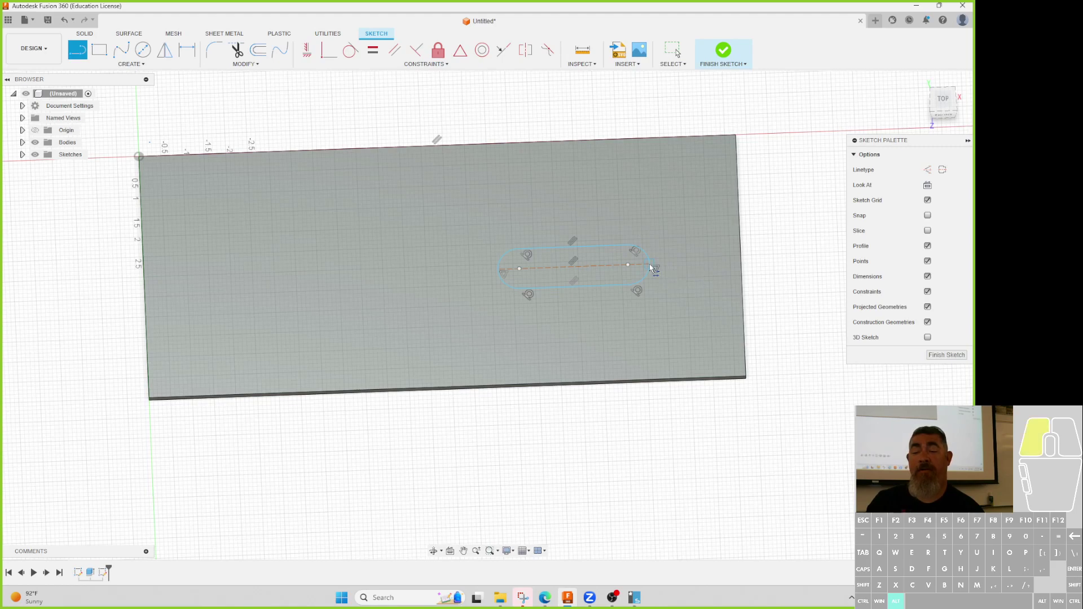
{"action": "double_click", "coordinate": [744, 257]}
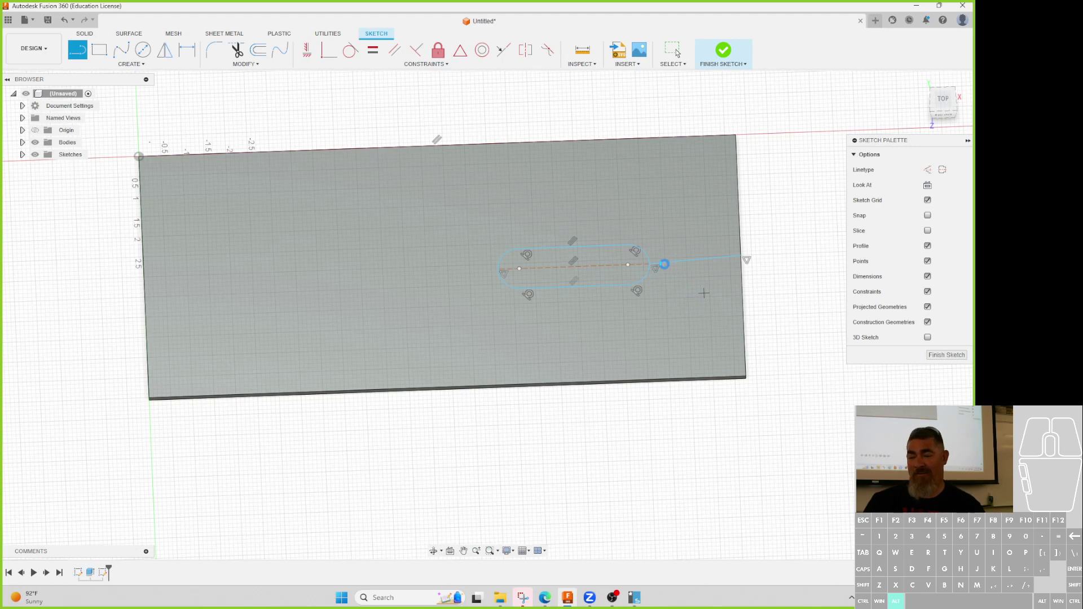
- Apply a Horizontal/Vertical constraint to the line joining the slot's right end to the plate's right edge
{"action": "key", "text": "Escape"}
{"action": "left_click_drag", "start_coordinate": [603, 266], "coordinate": [665, 280]}
{"action": "left_click", "coordinate": [681, 276]}
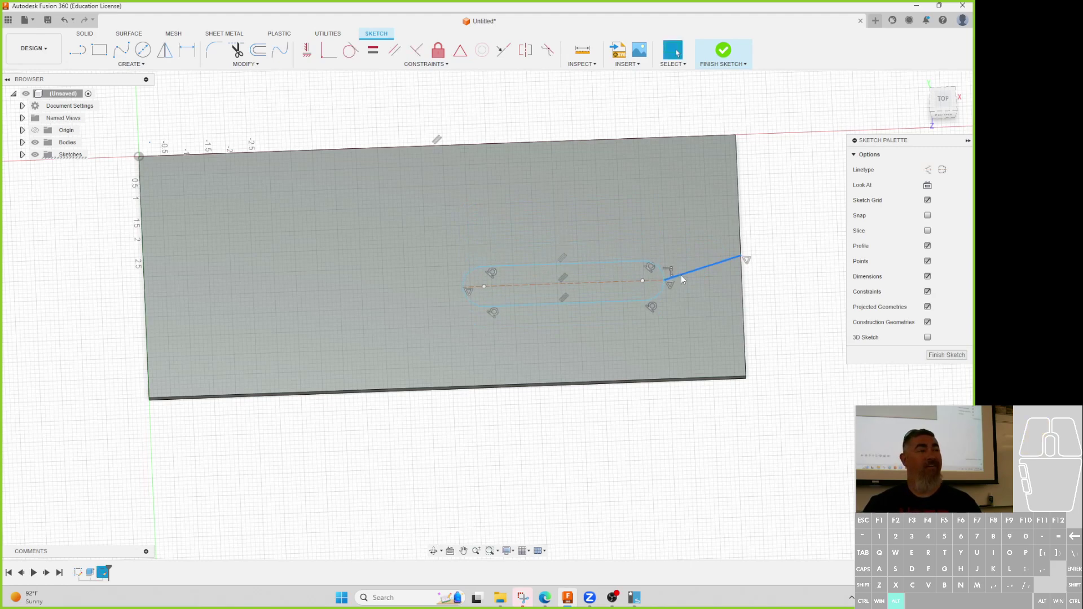
{"action": "left_click", "coordinate": [309, 51]}
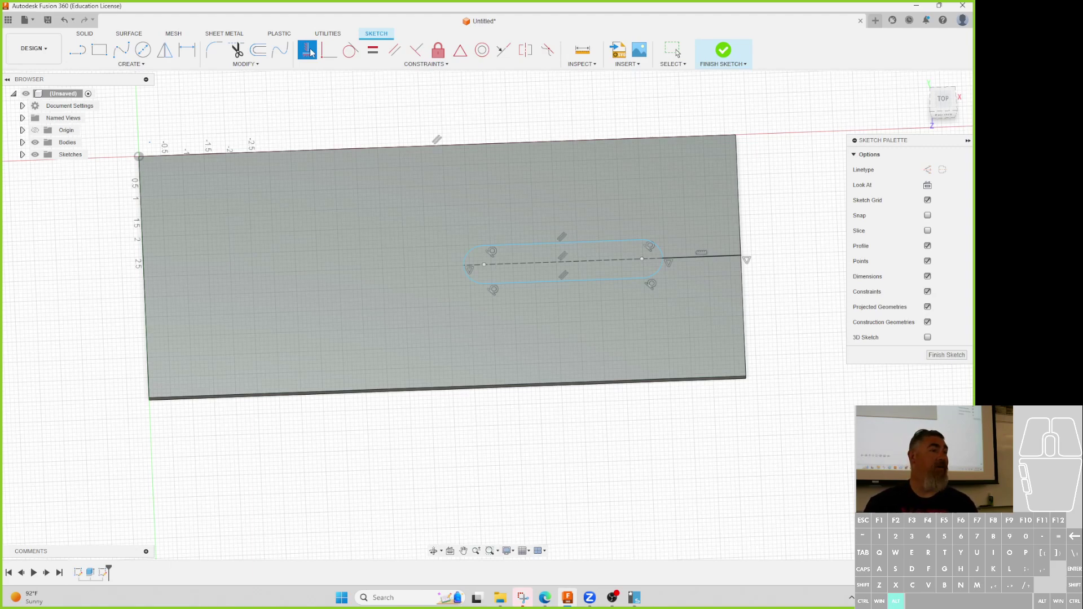
{"action": "key", "text": "Escape"}
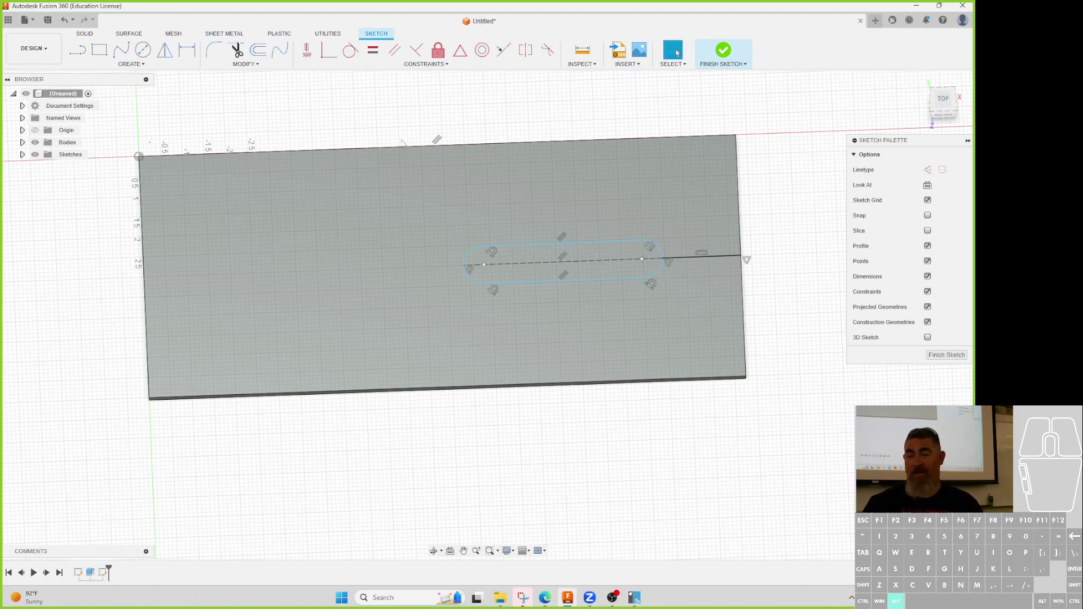
- Reshape the slot by moving its lower edge and arcs, keeping it on the horizontal centre line and making it wider
{"action": "left_click", "coordinate": [486, 283]}
{"action": "left_click_drag", "start_coordinate": [486, 284], "coordinate": [324, 290]}
{"action": "left_click", "coordinate": [644, 278]}
{"action": "mouse_move", "coordinate": [644, 279]}
{"action": "left_mouse_down"}
{"action": "mouse_move", "coordinate": [642, 329]}
{"action": "mouse_move", "coordinate": [622, 334]}
{"action": "mouse_move", "coordinate": [647, 299]}
{"action": "mouse_move", "coordinate": [593, 264]}
{"action": "mouse_move", "coordinate": [615, 311]}
{"action": "mouse_move", "coordinate": [627, 290]}
{"action": "left_mouse_up"}
{"action": "mouse_move", "coordinate": [324, 272]}
{"action": "left_mouse_down"}
{"action": "mouse_move", "coordinate": [516, 275]}
{"action": "mouse_move", "coordinate": [489, 248]}
{"action": "mouse_move", "coordinate": [498, 272]}
{"action": "mouse_move", "coordinate": [479, 293]}
{"action": "left_mouse_up"}
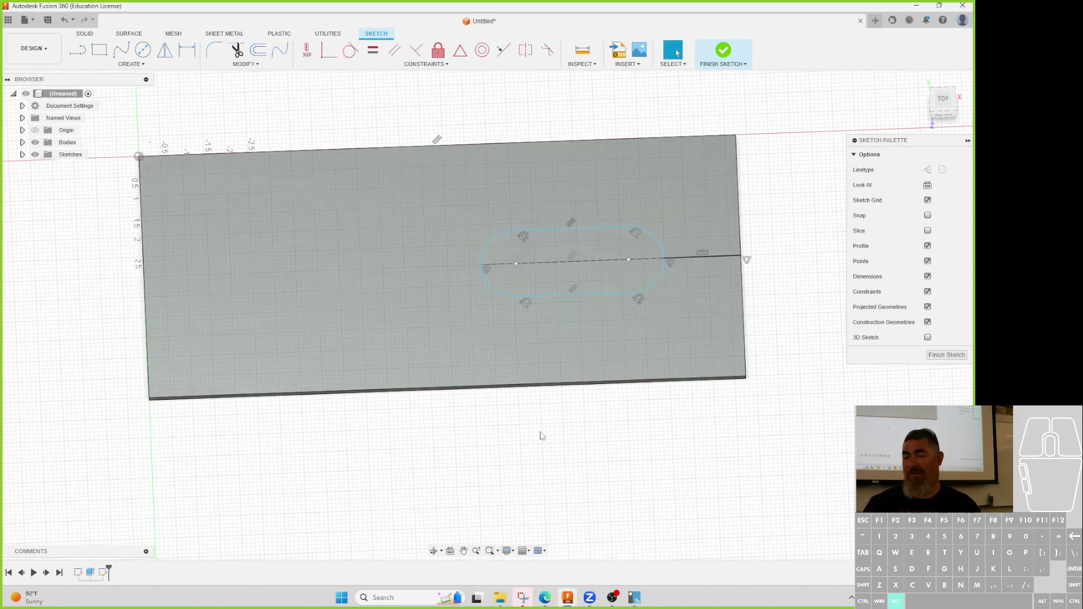
- Convert the line between the slot's right end and the plate's edge to a construction line
{"action": "left_click", "coordinate": [712, 259]}
{"action": "left_click", "coordinate": [928, 171]}
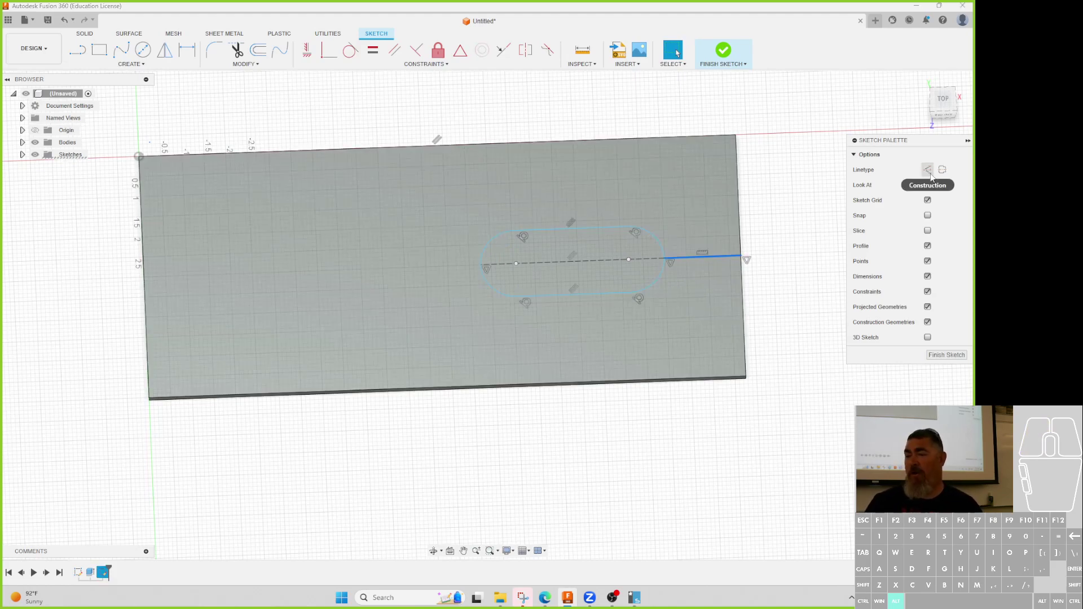
{"action": "left_click", "coordinate": [754, 443]}
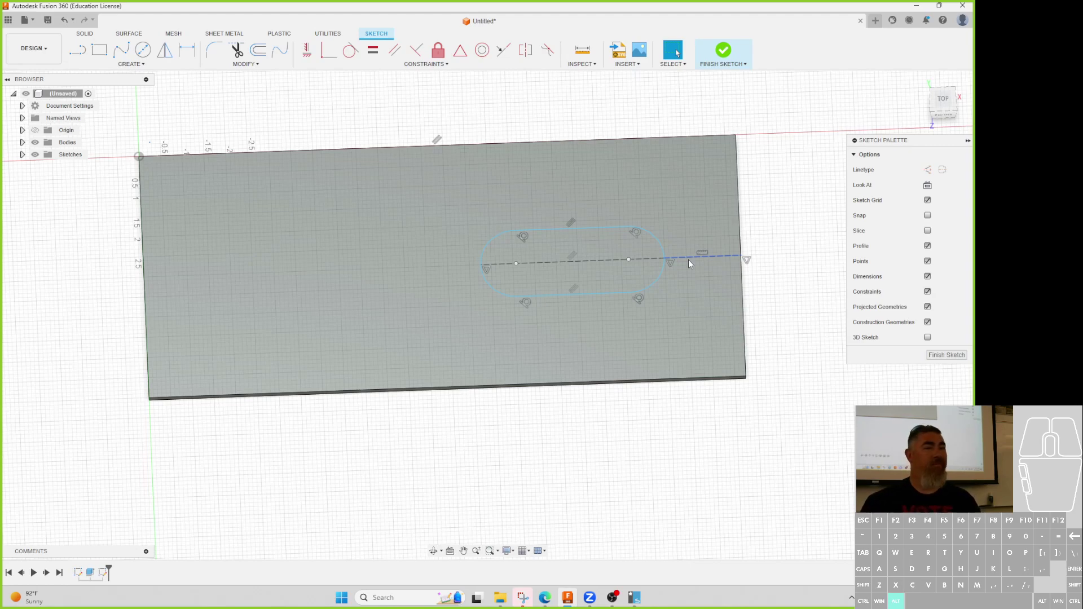
- Shorten and slightly widen the slot by its upper right end, farther from the plate's right edge
{"action": "left_click", "coordinate": [676, 259]}
{"action": "left_click", "coordinate": [665, 232]}
{"action": "left_click_drag", "start_coordinate": [628, 225], "coordinate": [599, 220]}
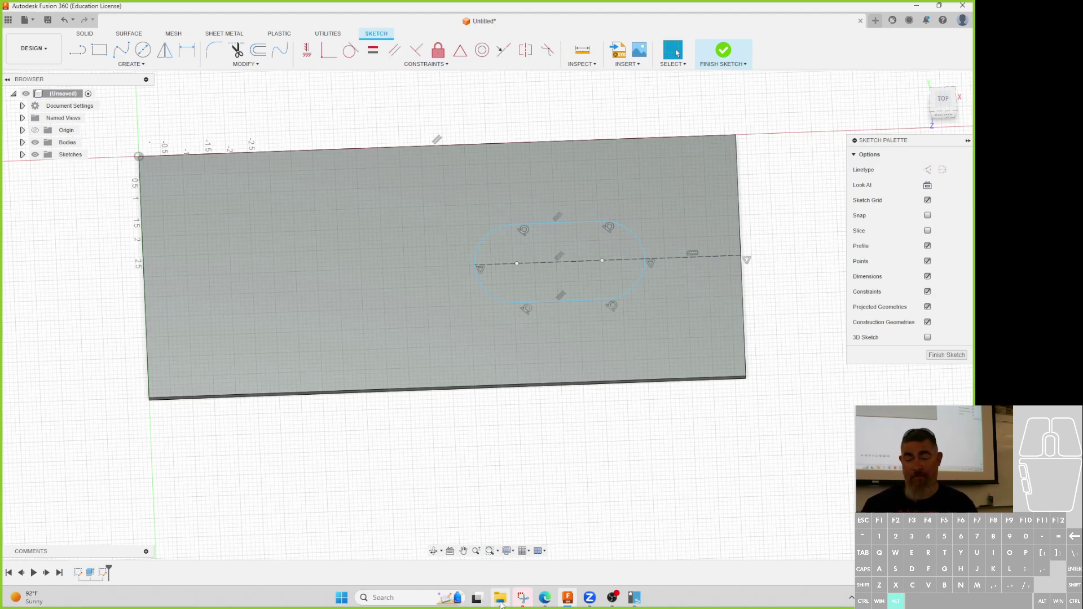
- Check the slot's dimensions on the LID drawing in Edge and return to Fusion 360
{"action": "left_click", "coordinate": [540, 599]}
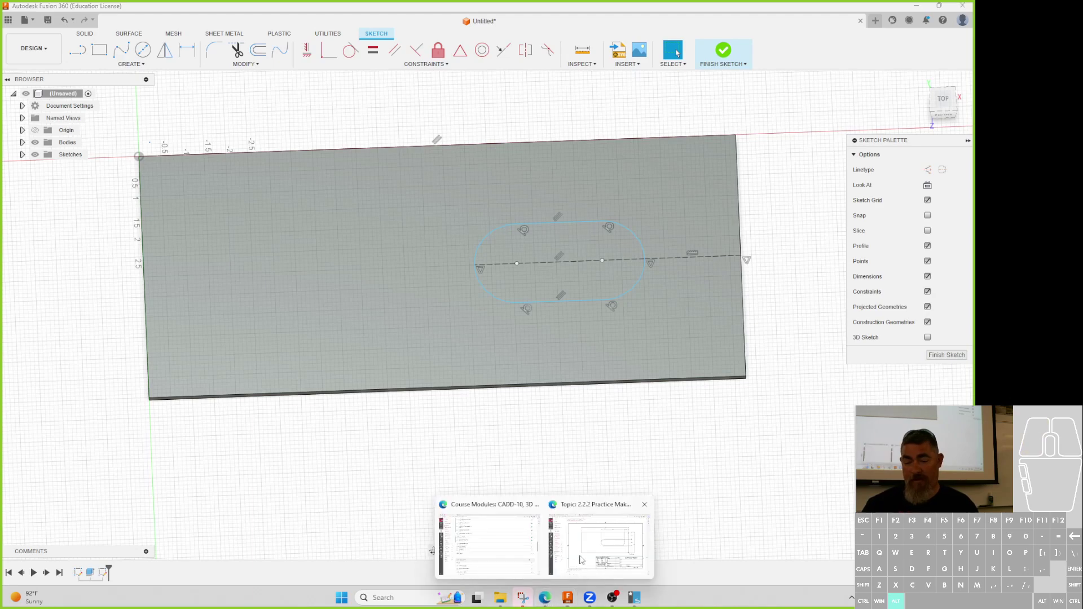
{"action": "left_click", "coordinate": [597, 540]}
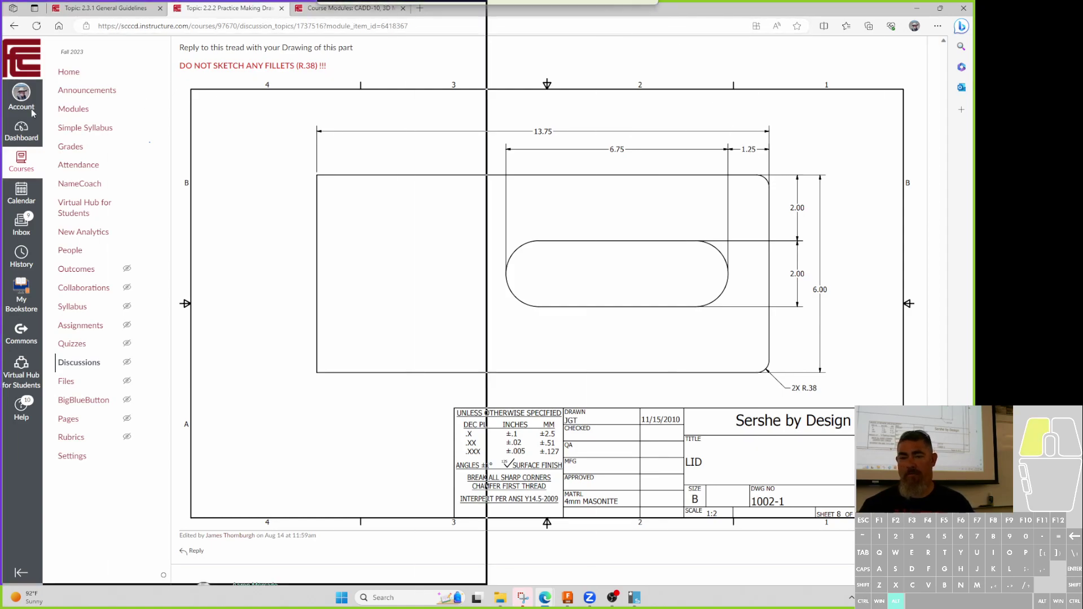
{"action": "key", "text": "alt+Tab"}
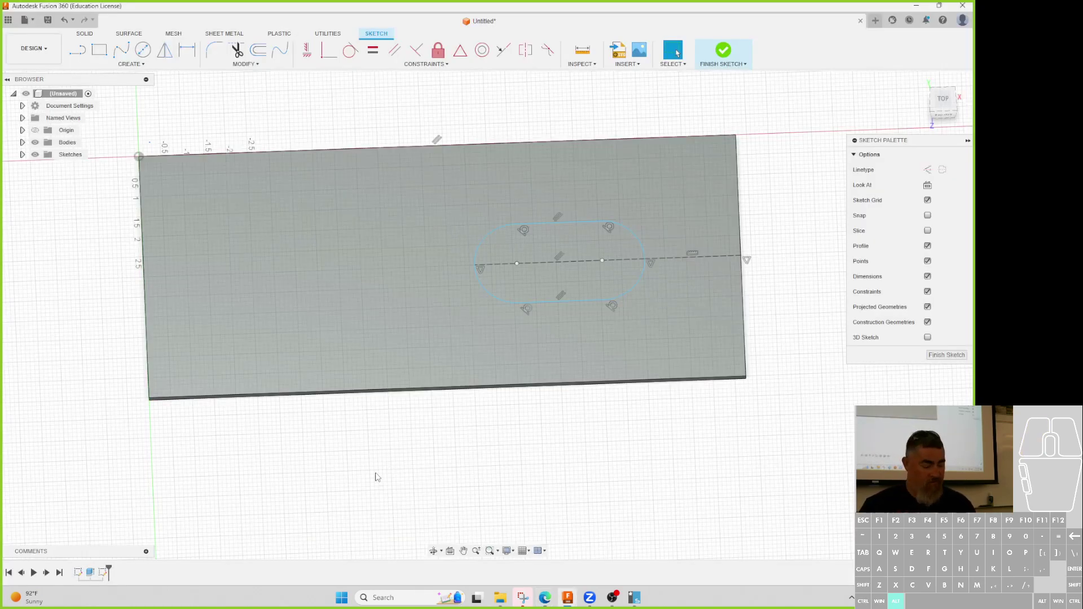
- Dimension the construction line between the slot's right end and the plate's right edge to 1.25 in
{"action": "key", "text": "d"}
{"action": "left_click", "coordinate": [704, 258]}
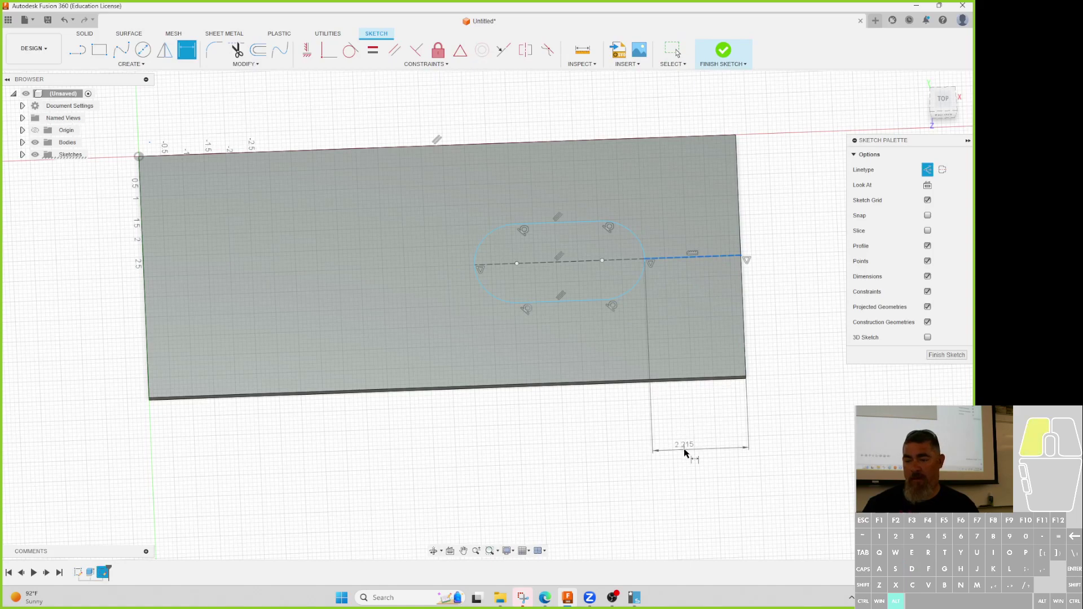
{"action": "left_click", "coordinate": [686, 450]}
{"action": "type", "text": "1.25"}
{"action": "key", "text": "Return"}
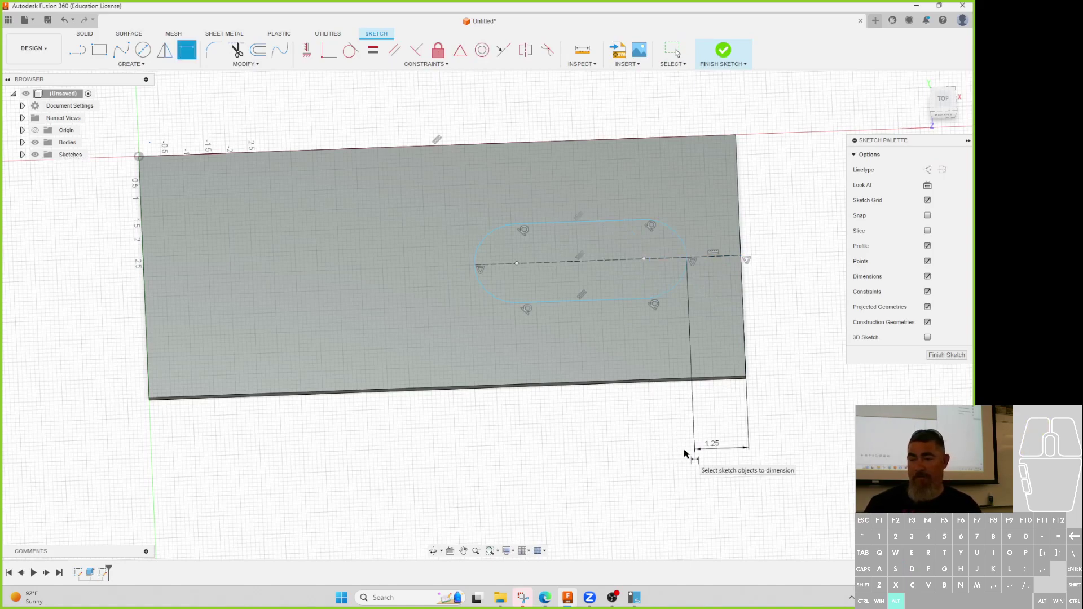
- Dimension the distance between the slot's two straight edges to 2 in
{"action": "left_click", "coordinate": [631, 222]}
{"action": "left_click", "coordinate": [616, 304]}
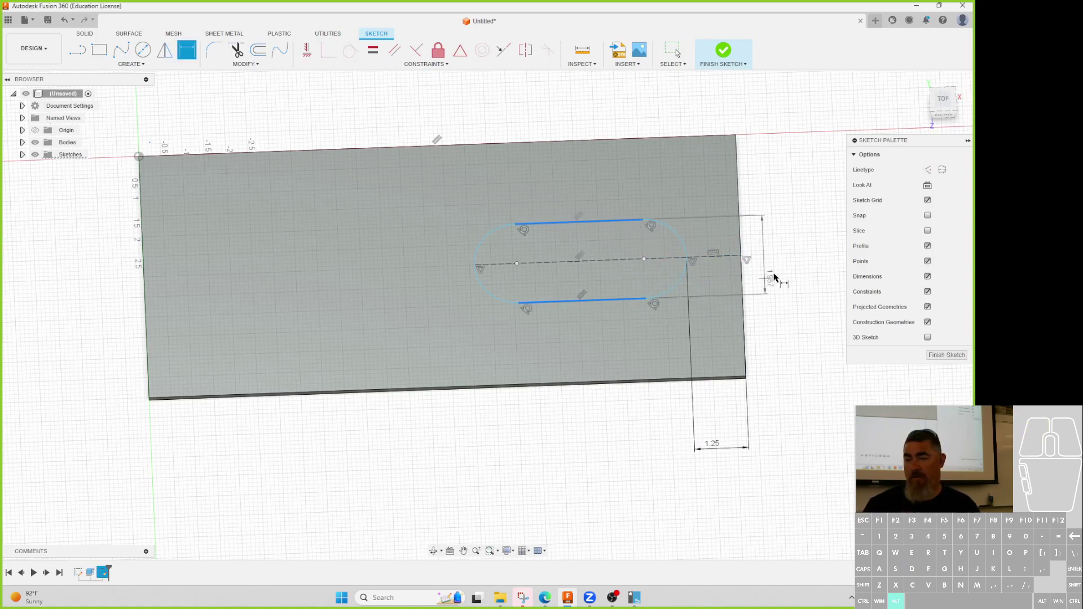
{"action": "left_click", "coordinate": [801, 274]}
{"action": "type", "text": "2"}
{"action": "key", "text": "Return"}
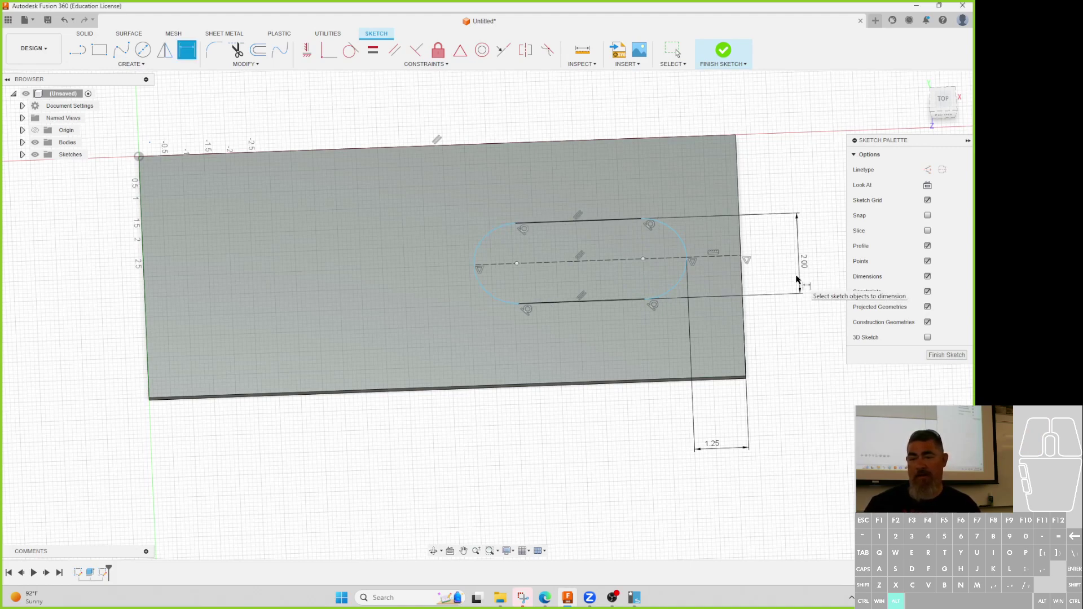
- Dimension the slot's overall length along its centre line to 6 in
{"action": "left_click", "coordinate": [683, 260]}
{"action": "left_click", "coordinate": [475, 265]}
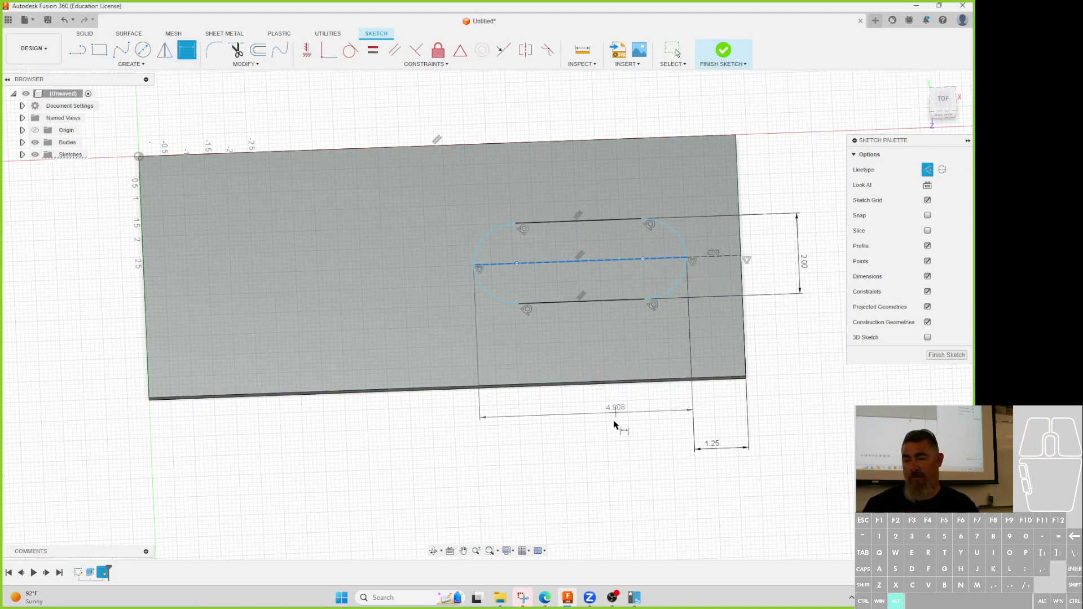
{"action": "left_click", "coordinate": [604, 435]}
{"action": "type", "text": "6"}
{"action": "key", "text": "Return"}
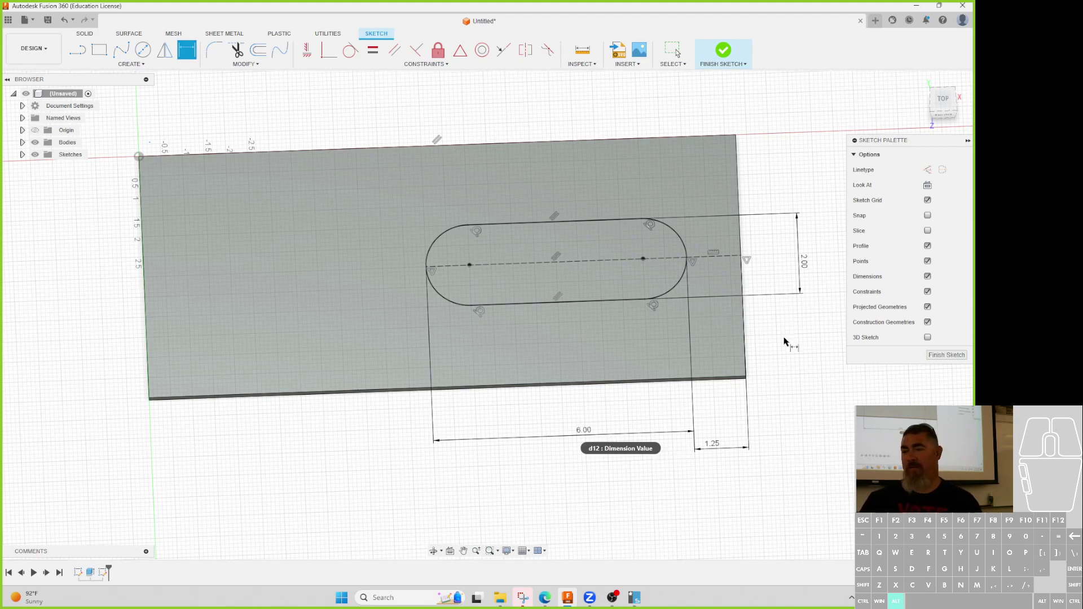
- Finish the sketch and extrude the slot profile as a Cut with extent All, flipped down through the plate
{"action": "left_click", "coordinate": [722, 52]}
{"action": "left_click", "coordinate": [99, 50]}
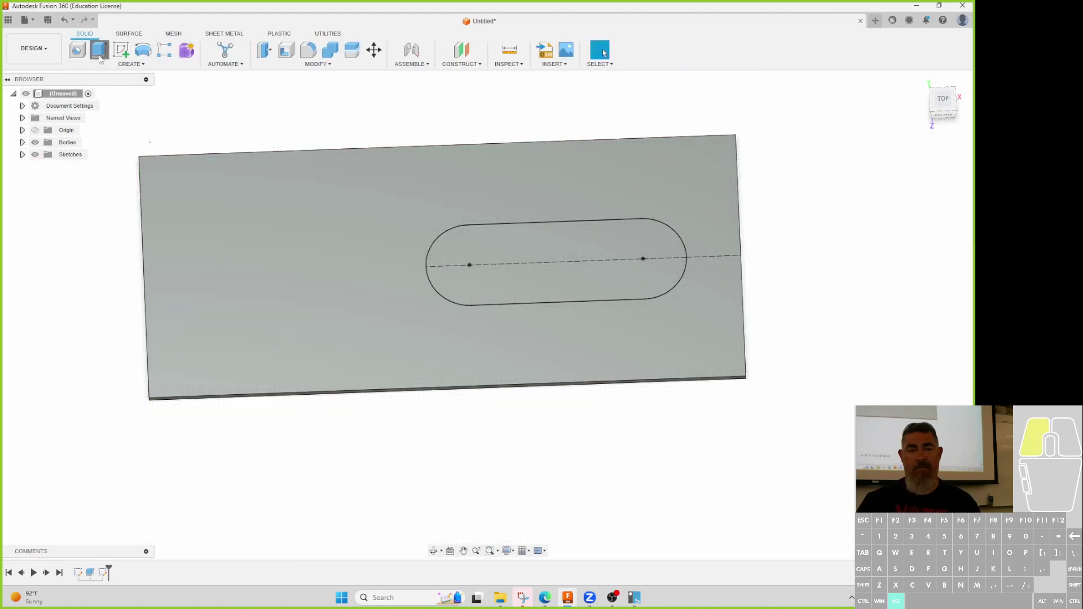
{"action": "left_click", "coordinate": [551, 276]}
{"action": "left_click", "coordinate": [746, 242]}
{"action": "left_click", "coordinate": [729, 277]}
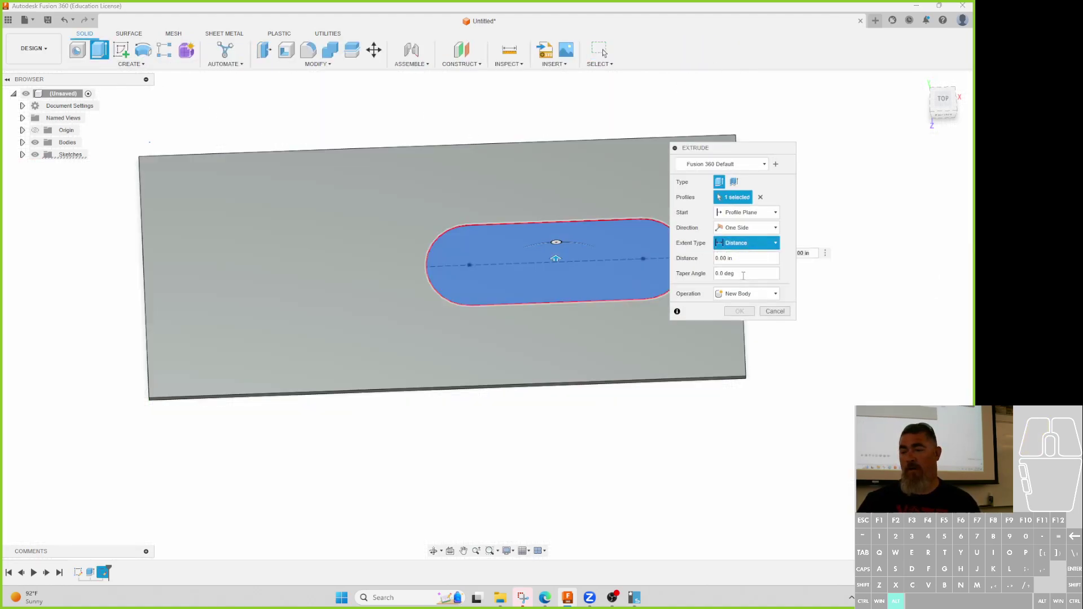
{"action": "left_click", "coordinate": [718, 258]}
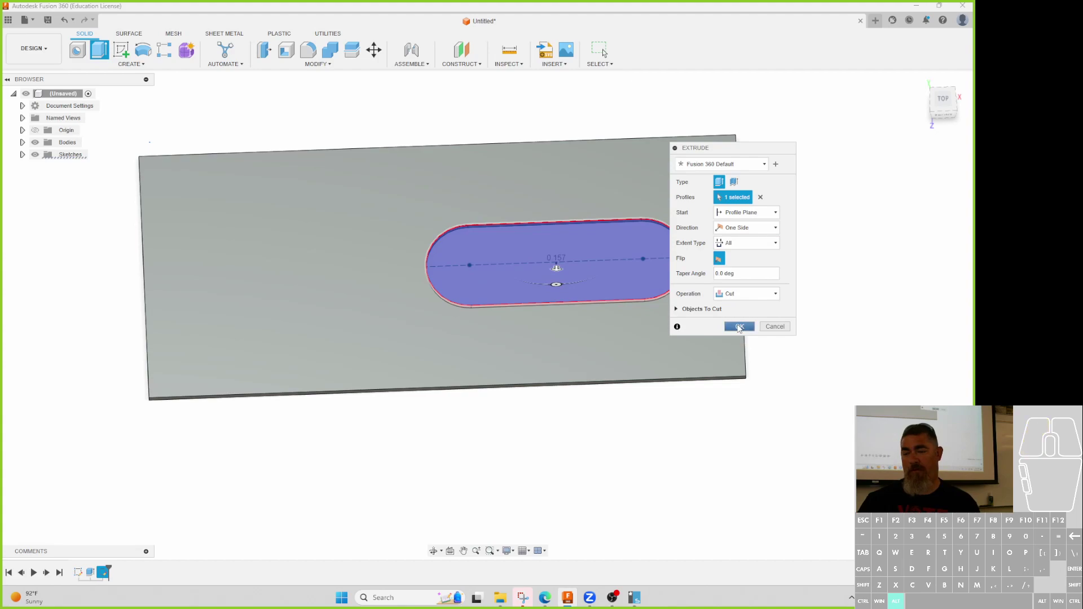
{"action": "left_click", "coordinate": [739, 326]}
{"action": "middle_click_drag", "start_coordinate": [704, 395], "coordinate": [720, 364], "text": "shift"}
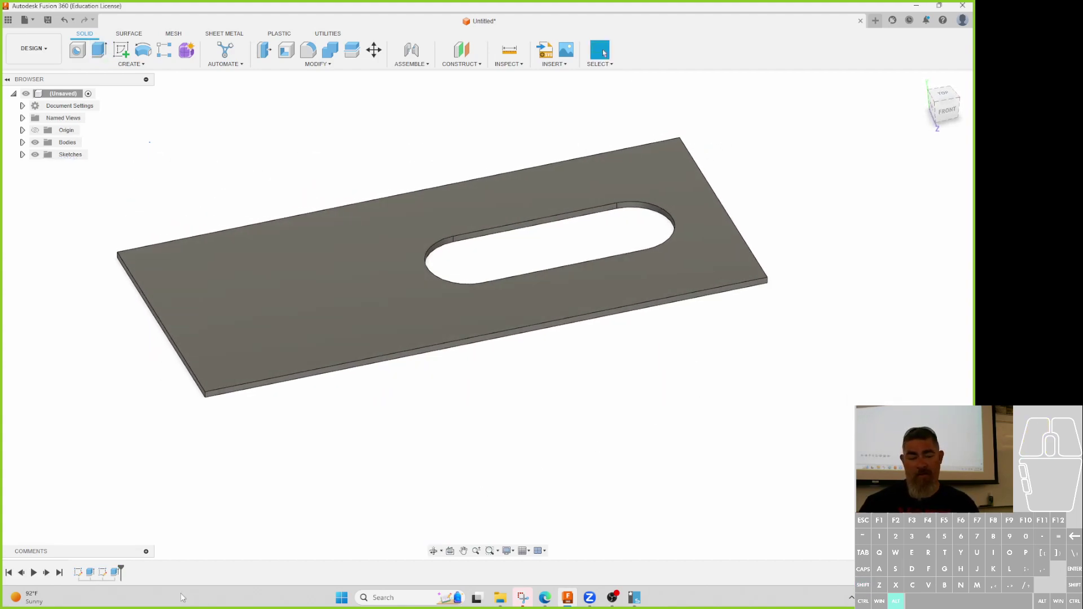
- Edit the plate's base sketch, set its width to 4 in and finish the sketch
{"action": "double_click", "coordinate": [78, 572]}
{"action": "double_click", "coordinate": [102, 326]}
{"action": "type", "text": "4"}
{"action": "key", "text": "Return"}
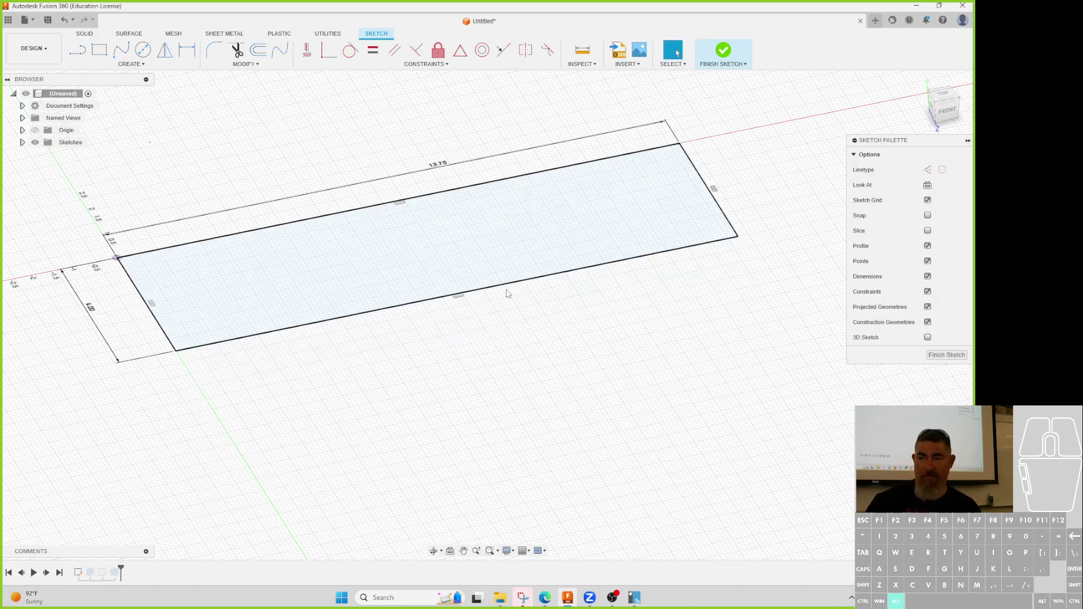
{"action": "left_click", "coordinate": [723, 51]}
{"action": "middle_click_drag", "start_coordinate": [716, 302], "coordinate": [723, 368], "text": "shift"}
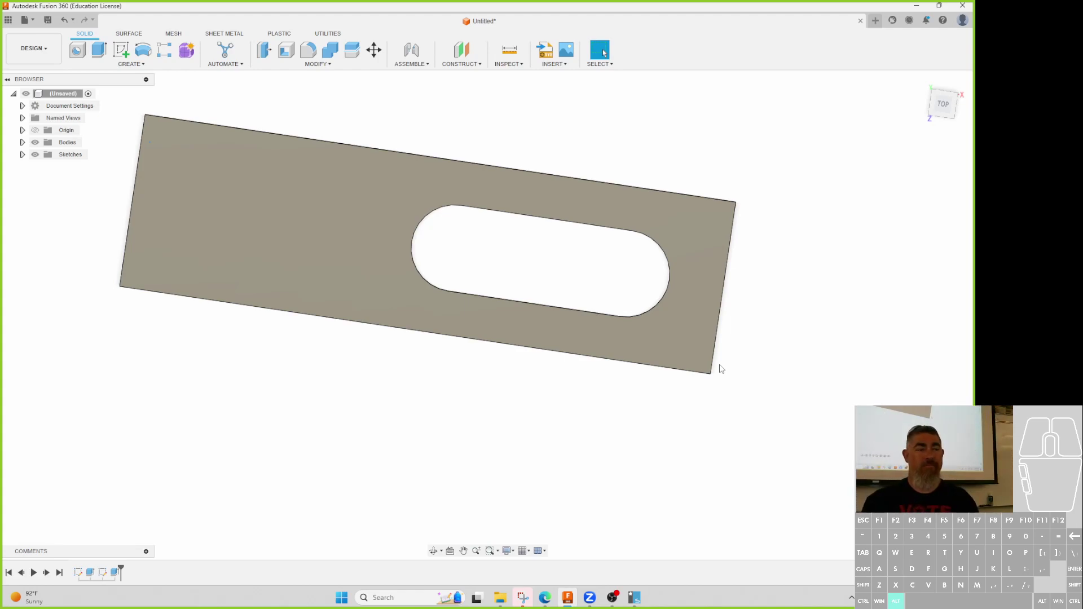
{"action": "scroll", "coordinate": [136, 422], "scroll_direction": "down", "scroll_amount": 1}
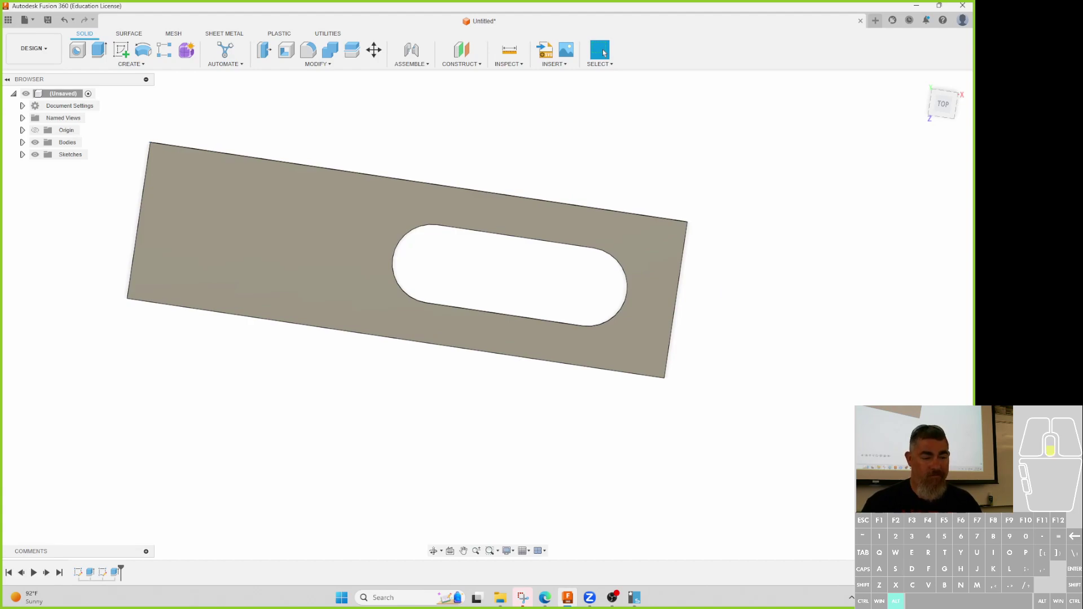
{"action": "left_click", "coordinate": [603, 52]}
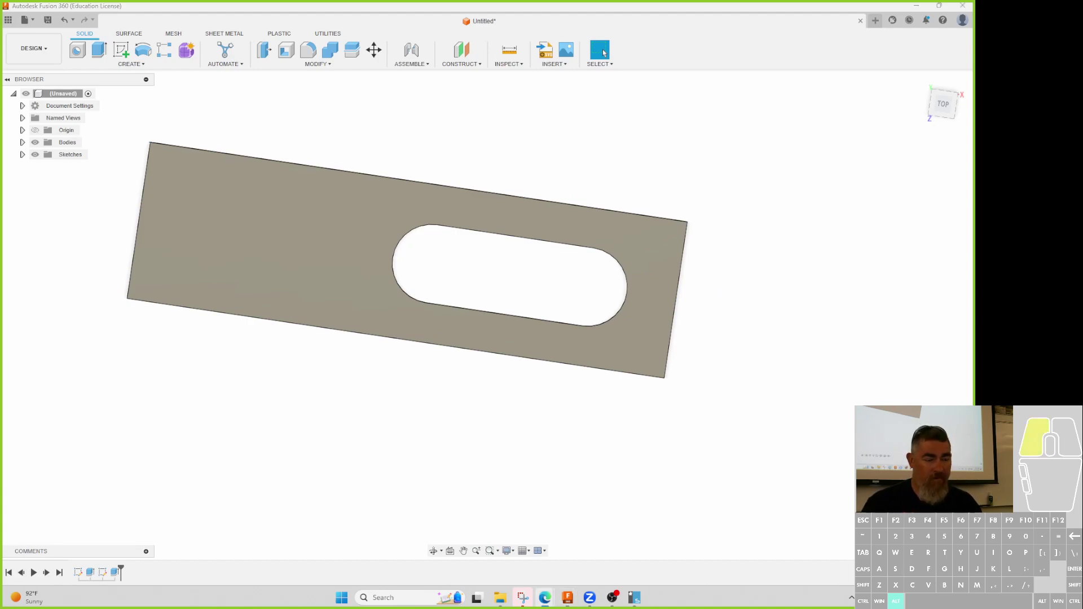
{"action": "left_click", "coordinate": [603, 53]}
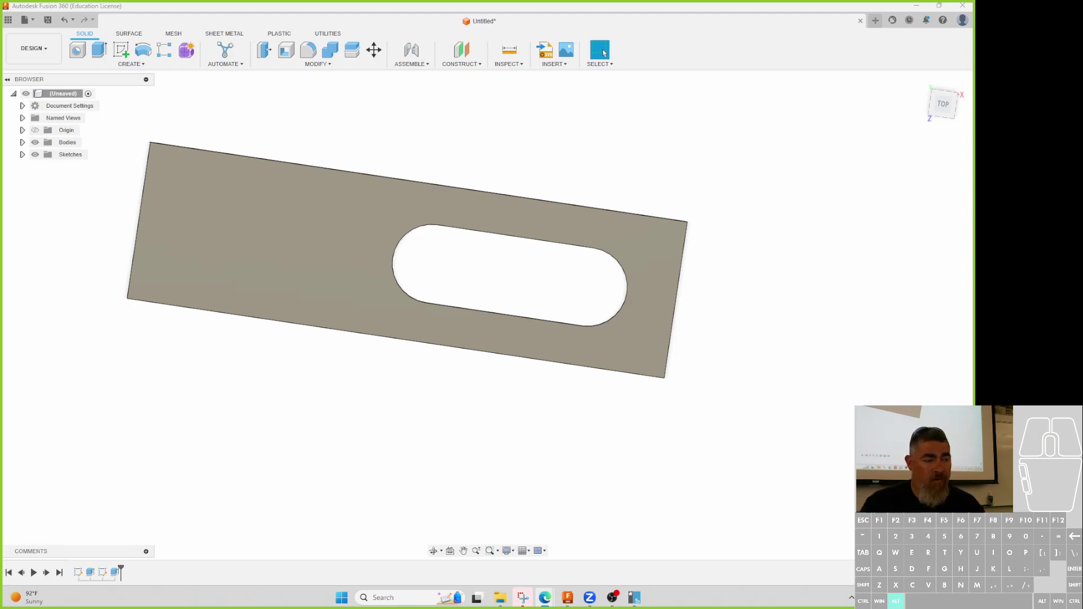
{"action": "middle_click_drag", "start_coordinate": [478, 254], "coordinate": [517, 259]}
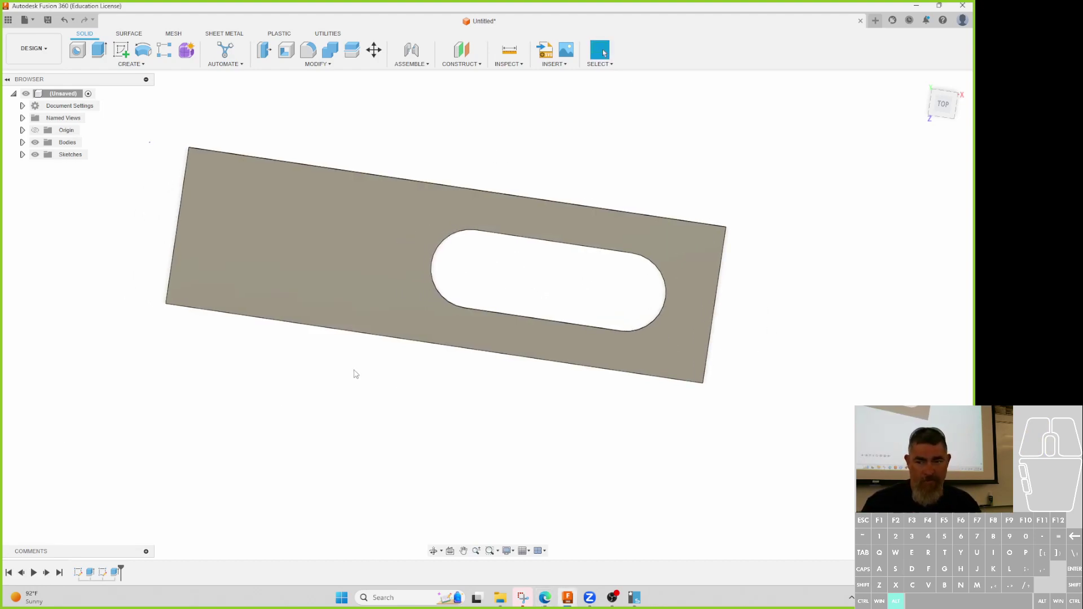
{"action": "middle_click_drag", "start_coordinate": [328, 296], "coordinate": [367, 275], "text": "shift"}
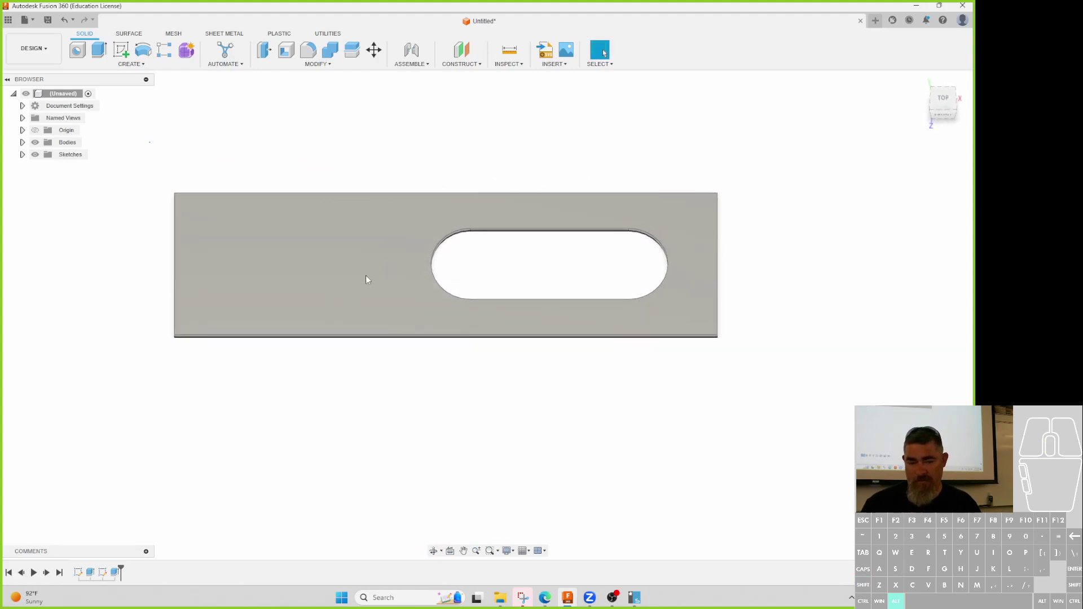
- Delete the slot sketch together with its cut from the plate
{"action": "left_click", "coordinate": [102, 573]}
{"action": "key", "text": "Delete"}
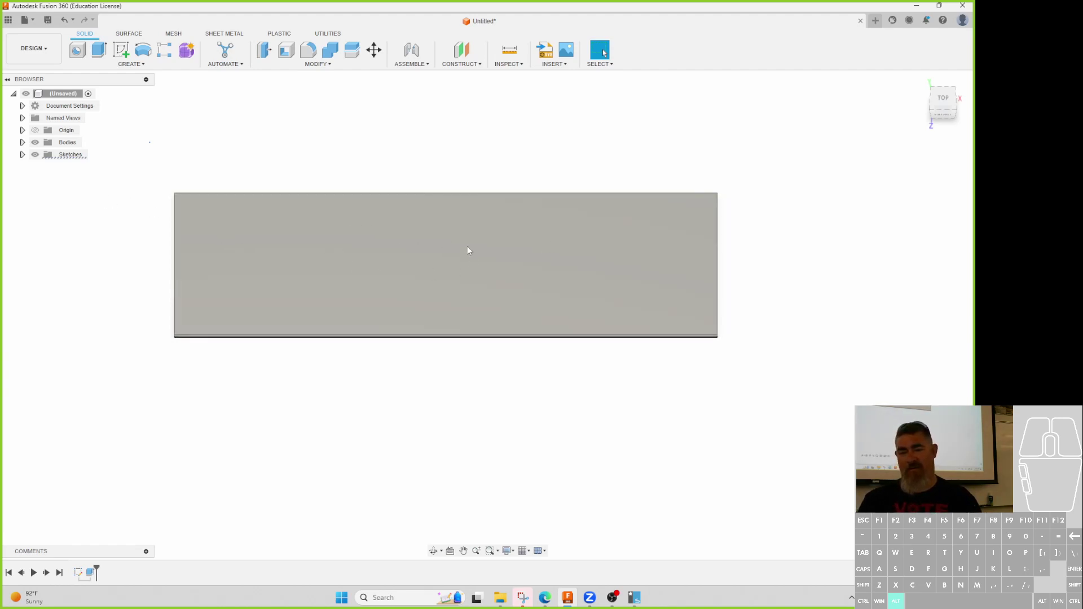
- Create a new sketch on the plate's top face
{"action": "middle_click_drag", "start_coordinate": [412, 259], "coordinate": [288, 256], "text": "shift"}
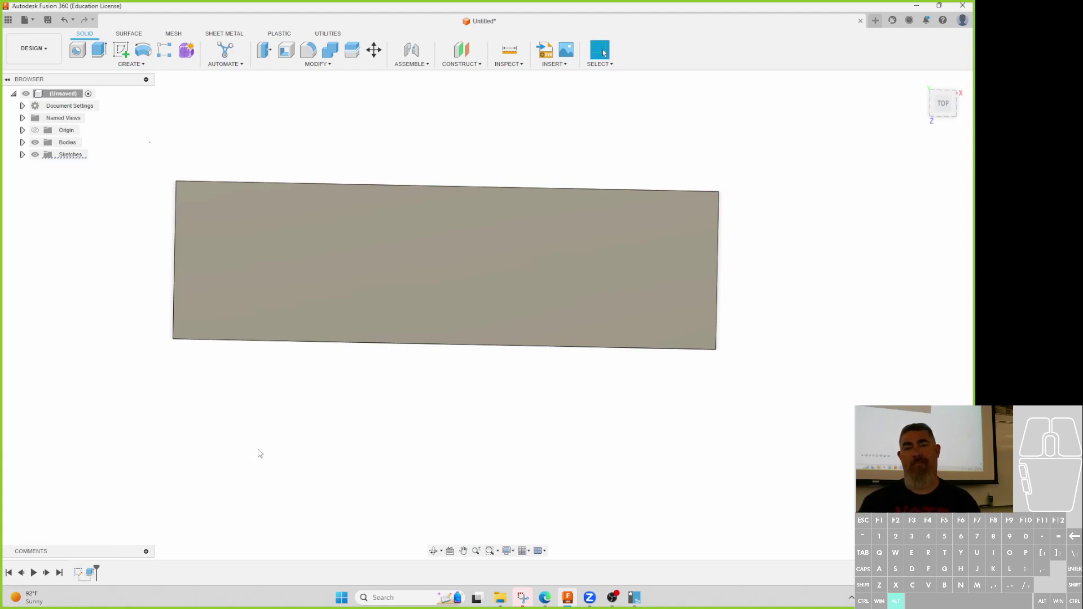
{"action": "left_click", "coordinate": [121, 50]}
{"action": "left_click", "coordinate": [309, 270]}
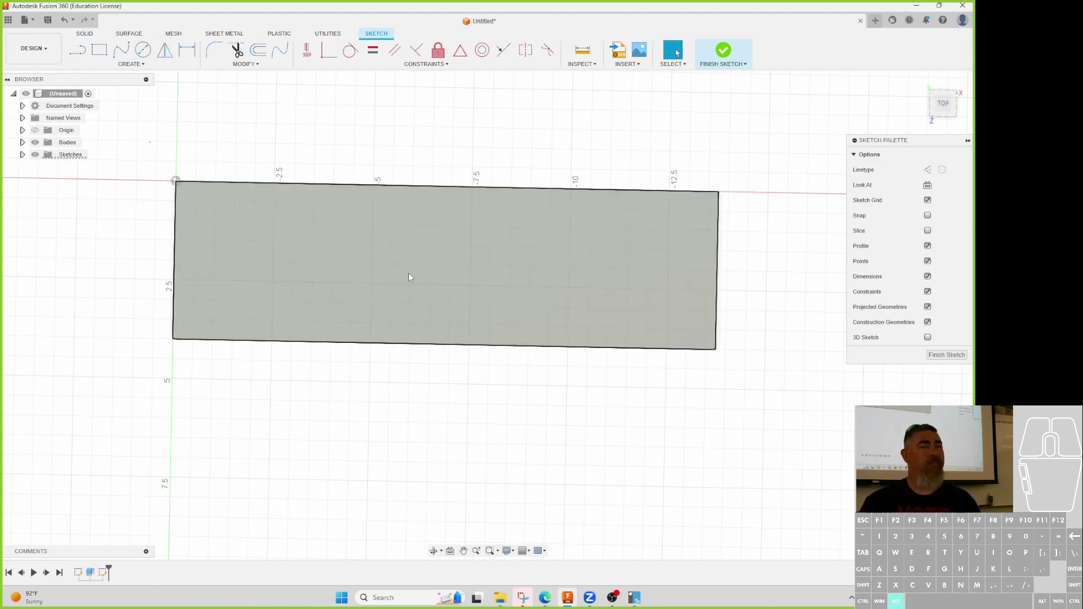
{"action": "left_click", "coordinate": [99, 49]}
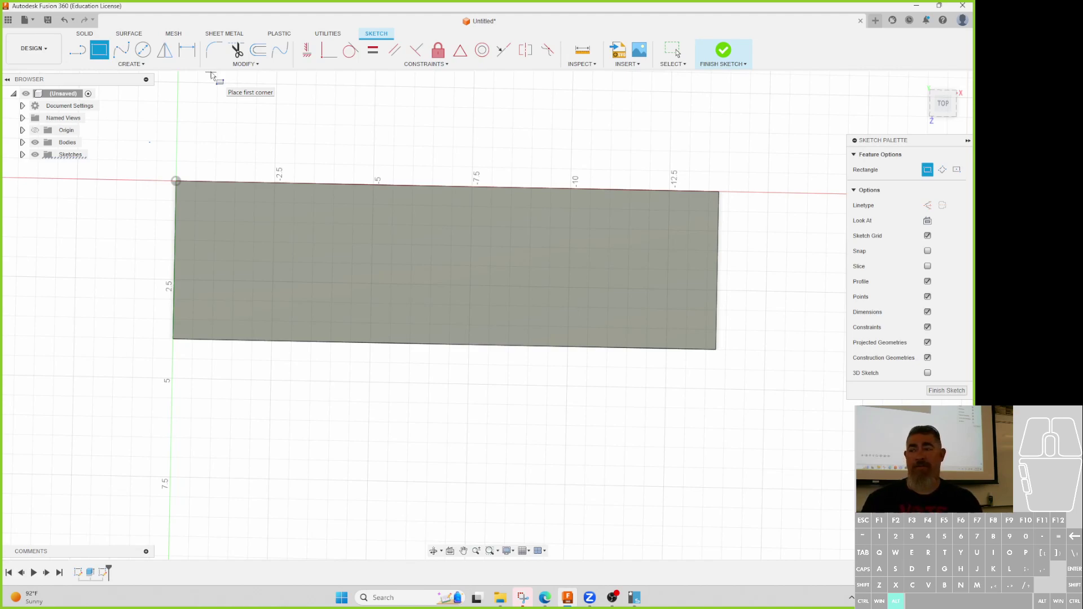
{"action": "left_click_drag", "start_coordinate": [881, 143], "coordinate": [876, 140]}
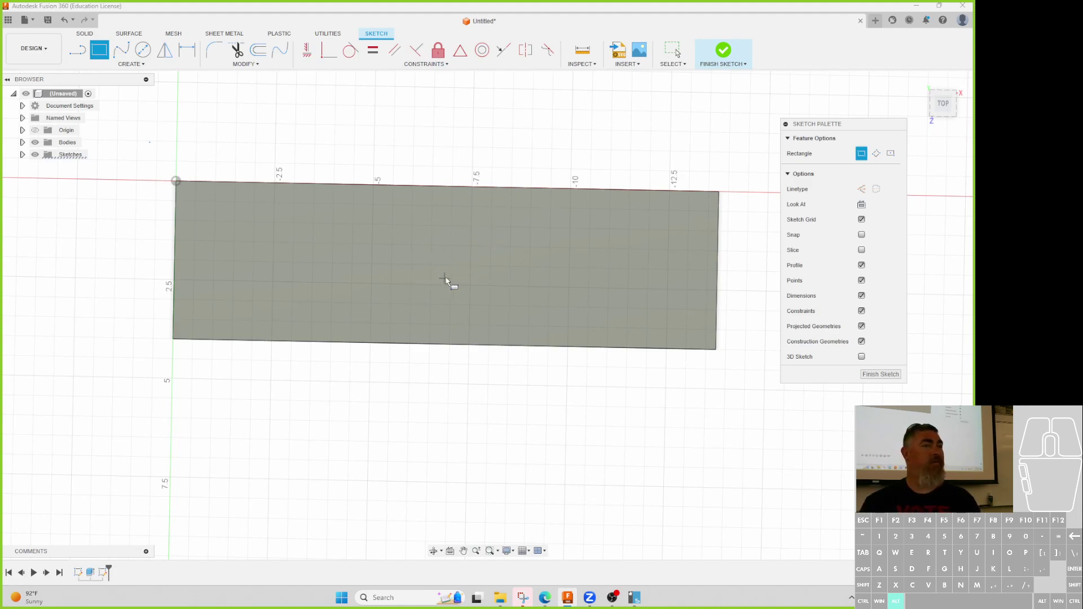
{"action": "key", "text": "Escape"}
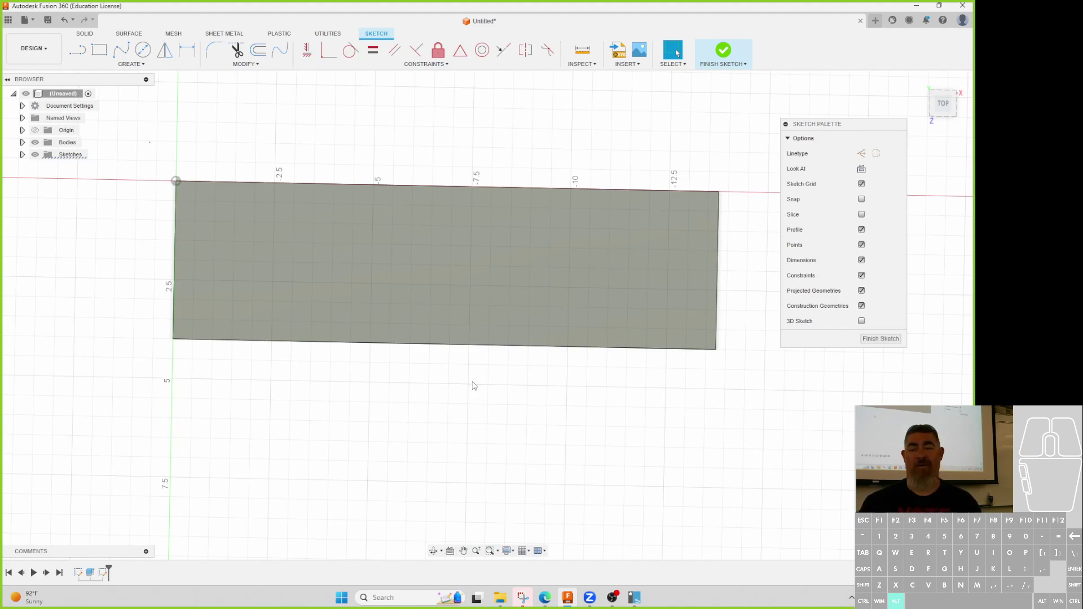
- Draw a diagonal line across the plate's top face from the origin corner to the opposite corner and make it a construction line
{"action": "left_click", "coordinate": [457, 266]}
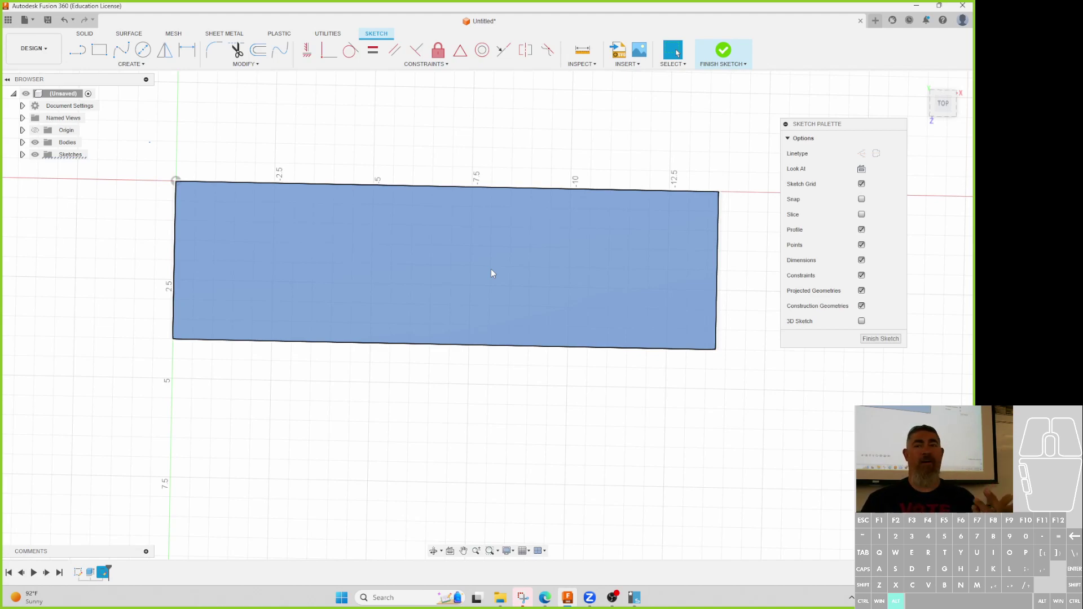
{"action": "left_click", "coordinate": [78, 49]}
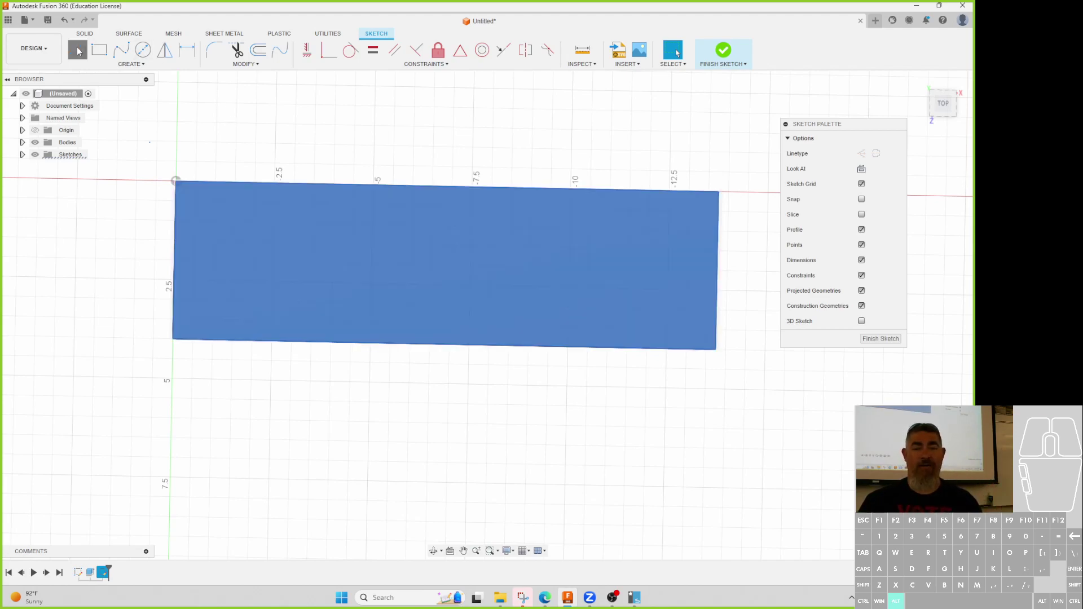
{"action": "left_click", "coordinate": [176, 180]}
{"action": "double_click", "coordinate": [715, 349]}
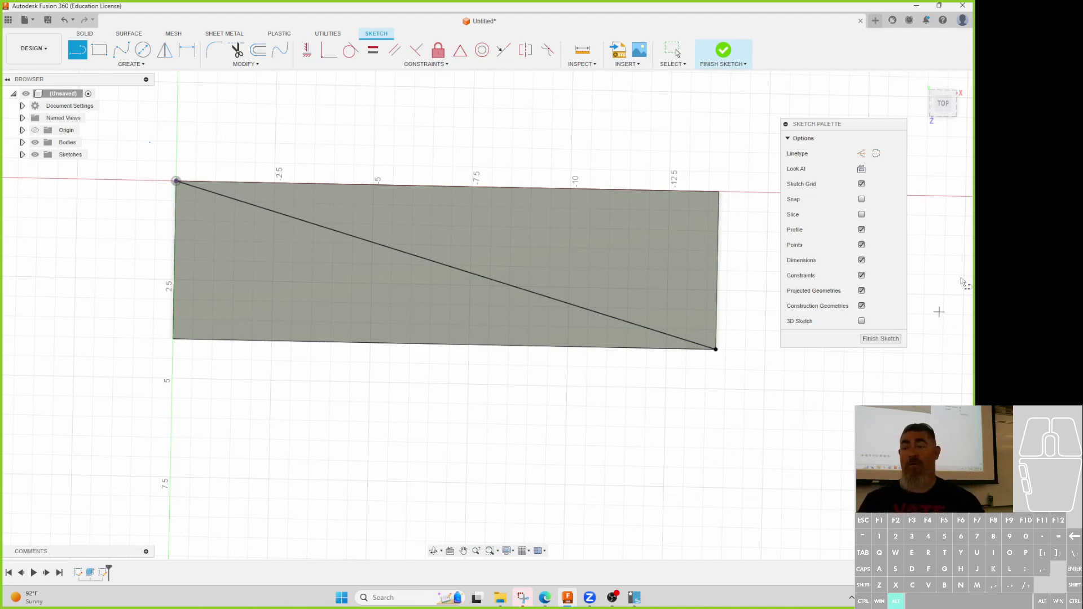
{"action": "key", "text": "Escape"}
{"action": "left_click", "coordinate": [607, 315]}
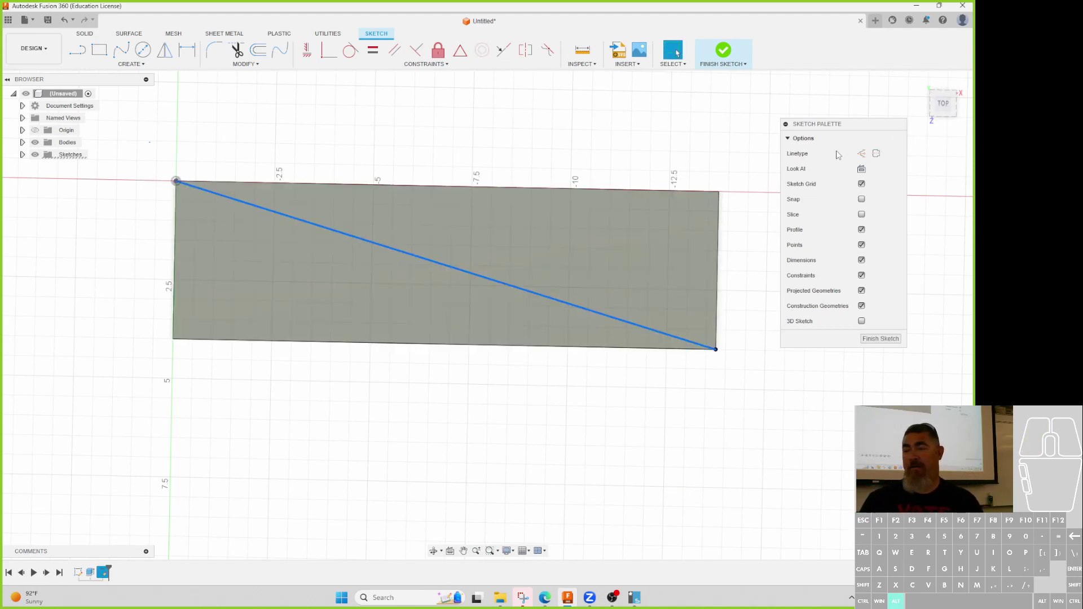
{"action": "left_click", "coordinate": [861, 154]}
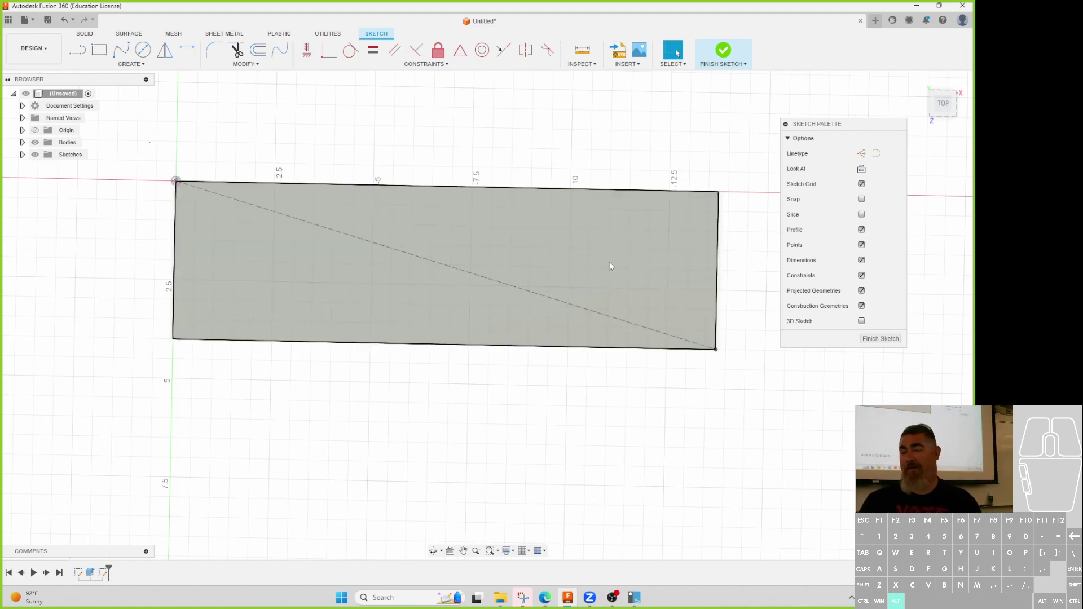
- Draw two construction centrelines, joining the midpoints of the plate's long edges and the midpoints of its short edges
{"action": "left_click", "coordinate": [449, 267]}
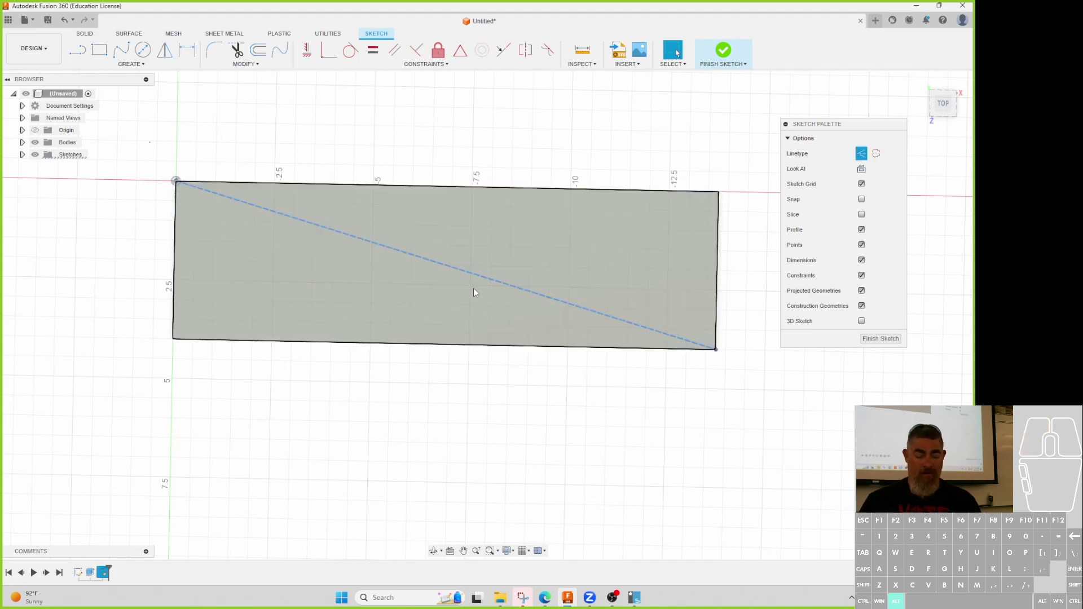
{"action": "key", "text": "l"}
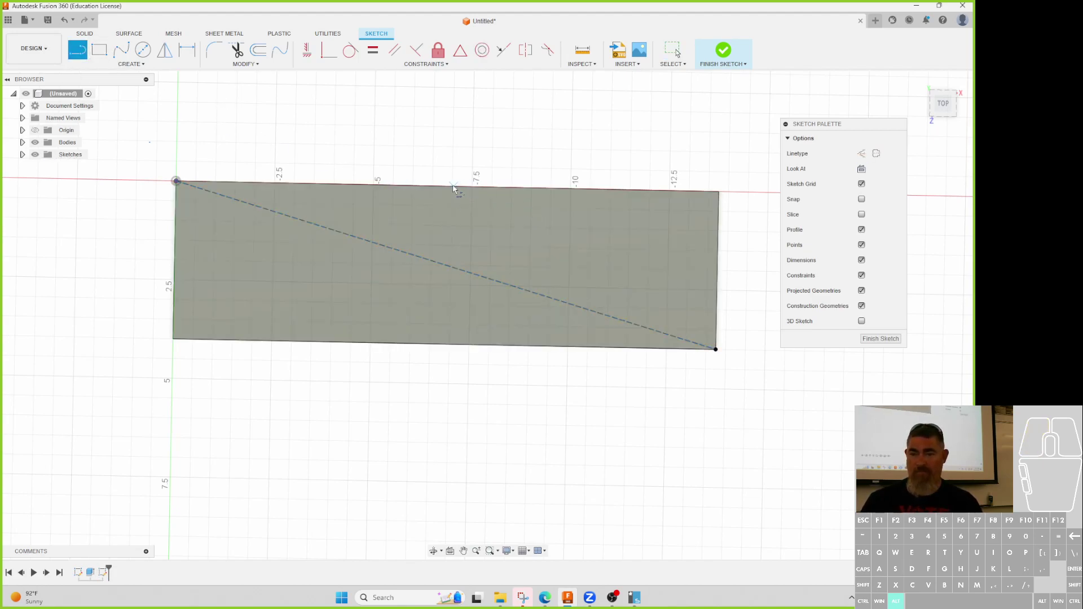
{"action": "key", "text": "Escape"}
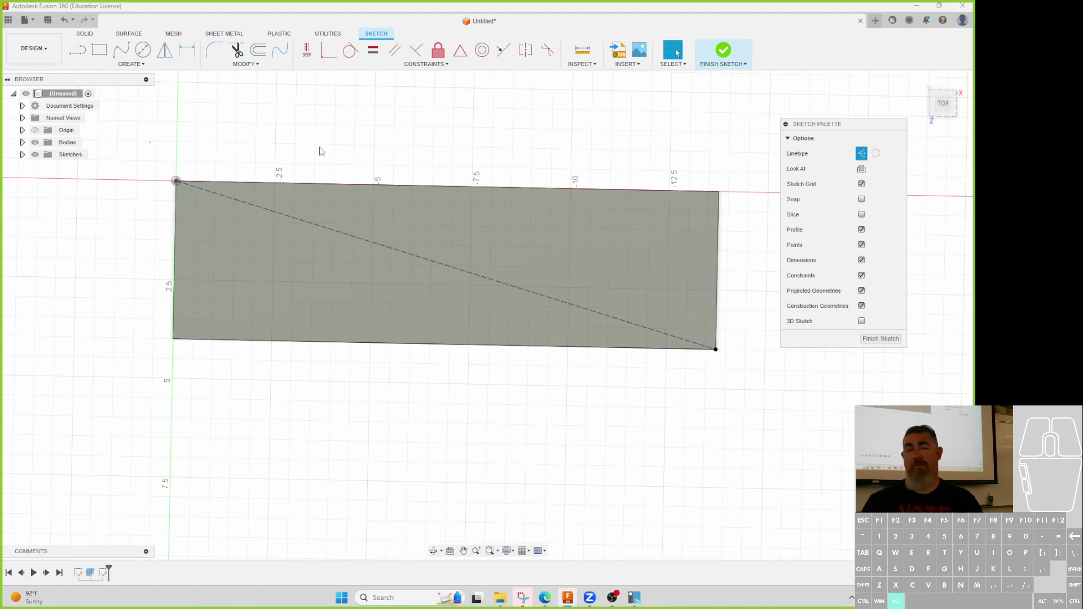
{"action": "key", "text": "l"}
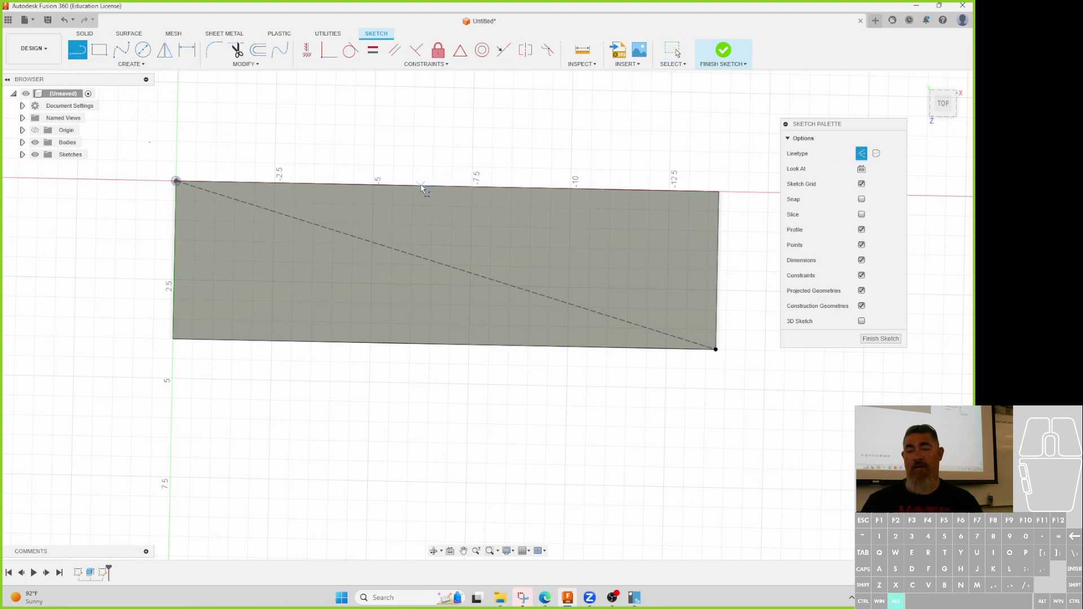
{"action": "left_click", "coordinate": [449, 186]}
{"action": "left_click_drag", "start_coordinate": [446, 347], "coordinate": [445, 345]}
{"action": "left_click", "coordinate": [716, 269]}
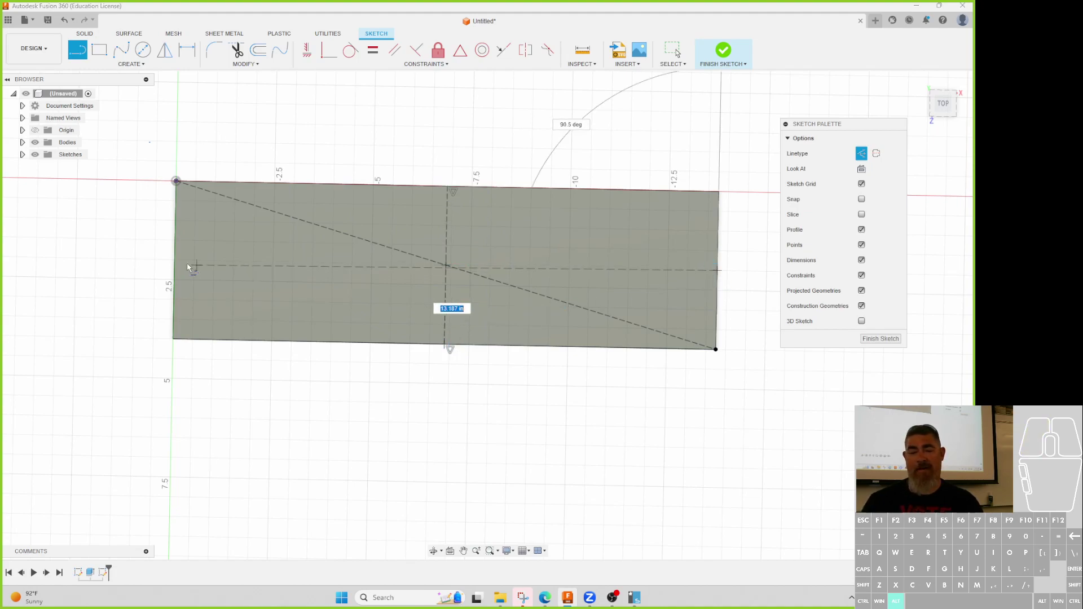
{"action": "left_click", "coordinate": [175, 263]}
{"action": "key", "text": "Escape"}
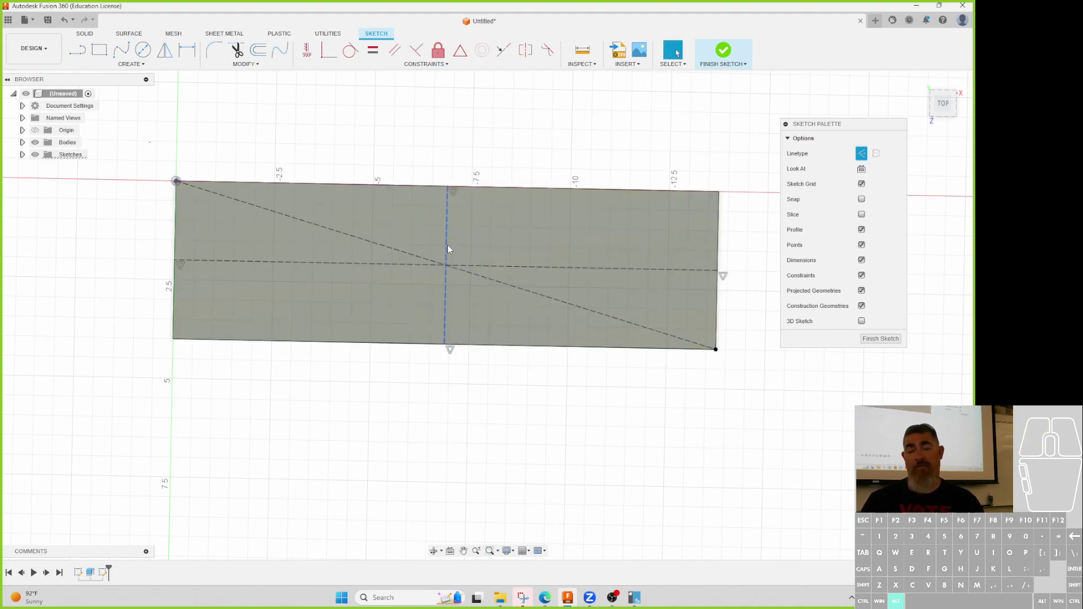
{"action": "left_click", "coordinate": [448, 245]}
{"action": "left_click", "coordinate": [418, 265]}
{"action": "left_click", "coordinate": [411, 252], "text": "shift"}
{"action": "left_click", "coordinate": [411, 255]}
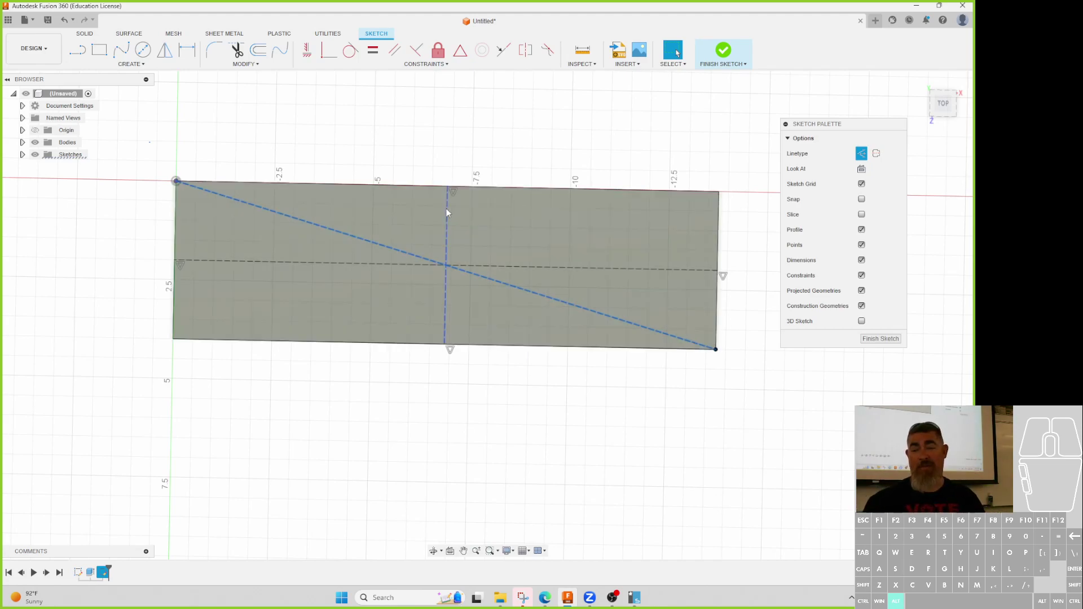
- Draw a construction line across the plate between its long edges, offset from the centre toward the far short edge, and shift it slightly
{"action": "key", "text": "l"}
{"action": "left_click", "coordinate": [598, 190]}
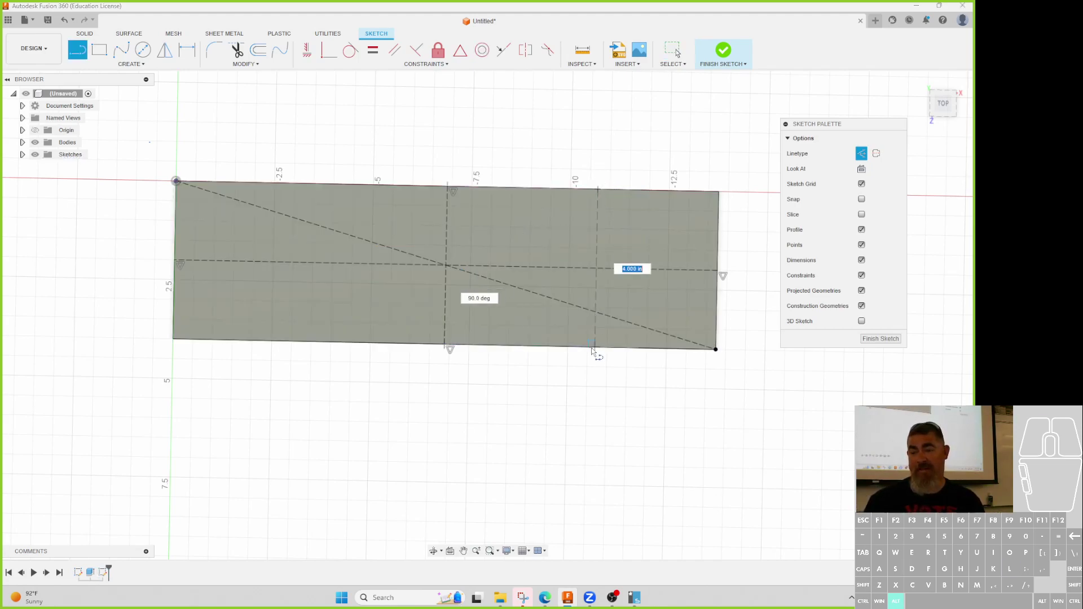
{"action": "left_click", "coordinate": [595, 347]}
{"action": "key", "text": "Escape"}
{"action": "mouse_move", "coordinate": [597, 287]}
{"action": "left_mouse_down"}
{"action": "mouse_move", "coordinate": [614, 284]}
{"action": "mouse_move", "coordinate": [572, 283]}
{"action": "left_mouse_up"}
{"action": "mouse_move", "coordinate": [614, 252]}
{"action": "left_mouse_down"}
{"action": "mouse_move", "coordinate": [587, 253]}
{"action": "mouse_move", "coordinate": [621, 243]}
{"action": "mouse_move", "coordinate": [562, 245]}
{"action": "mouse_move", "coordinate": [603, 241]}
{"action": "left_mouse_up"}
{"action": "left_click", "coordinate": [588, 157]}
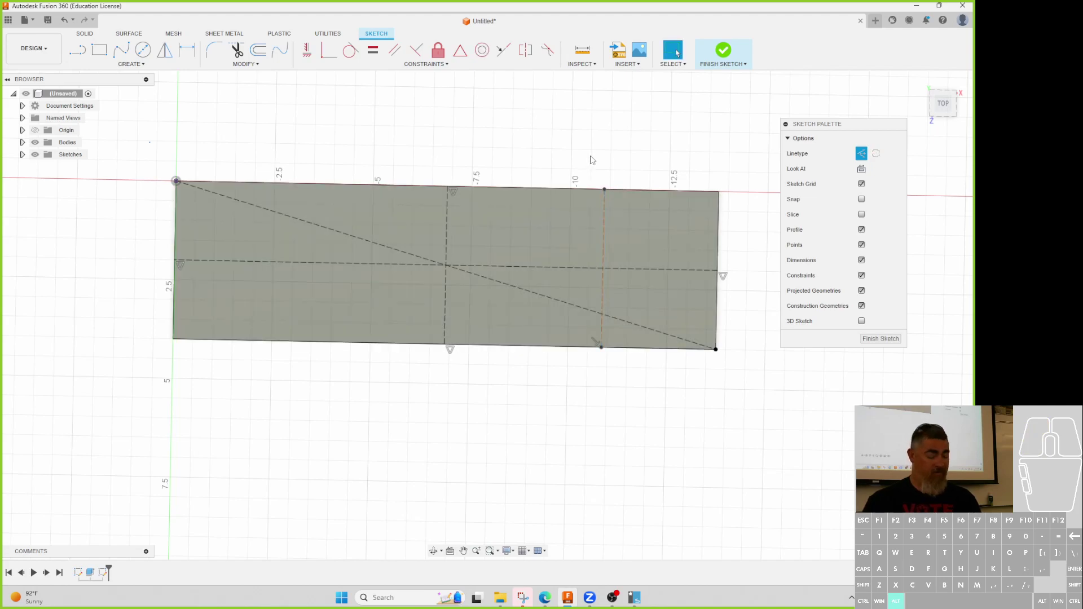
- Dimension the offset construction line 2 in from the plate's far short edge
{"action": "key", "text": "d"}
{"action": "left_click", "coordinate": [604, 215]}
{"action": "left_click", "coordinate": [716, 220]}
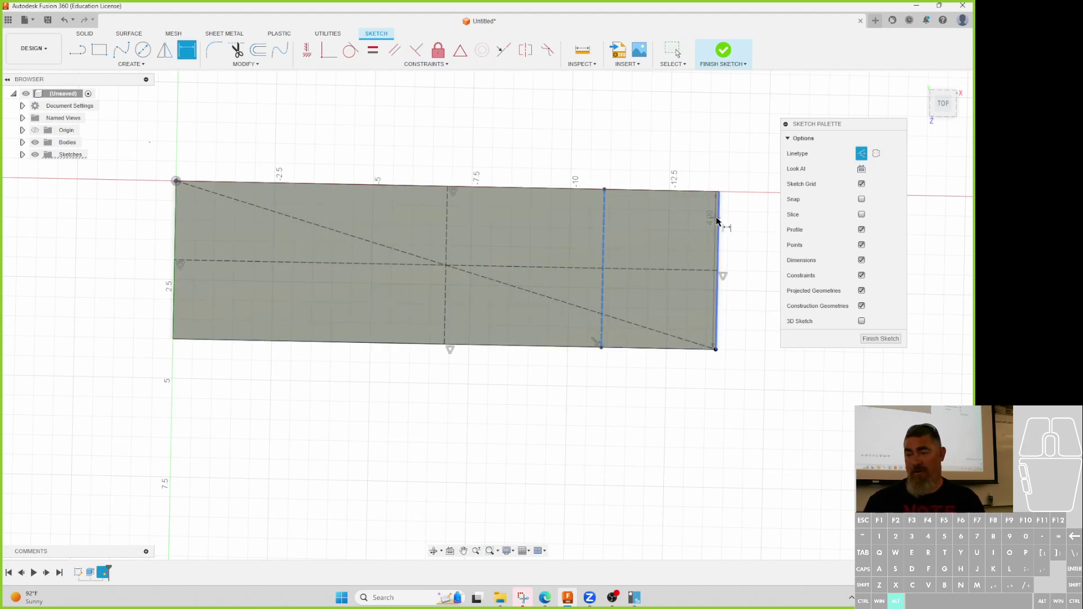
{"action": "left_click", "coordinate": [692, 156]}
{"action": "type", "text": "2"}
{"action": "key", "text": "Return"}
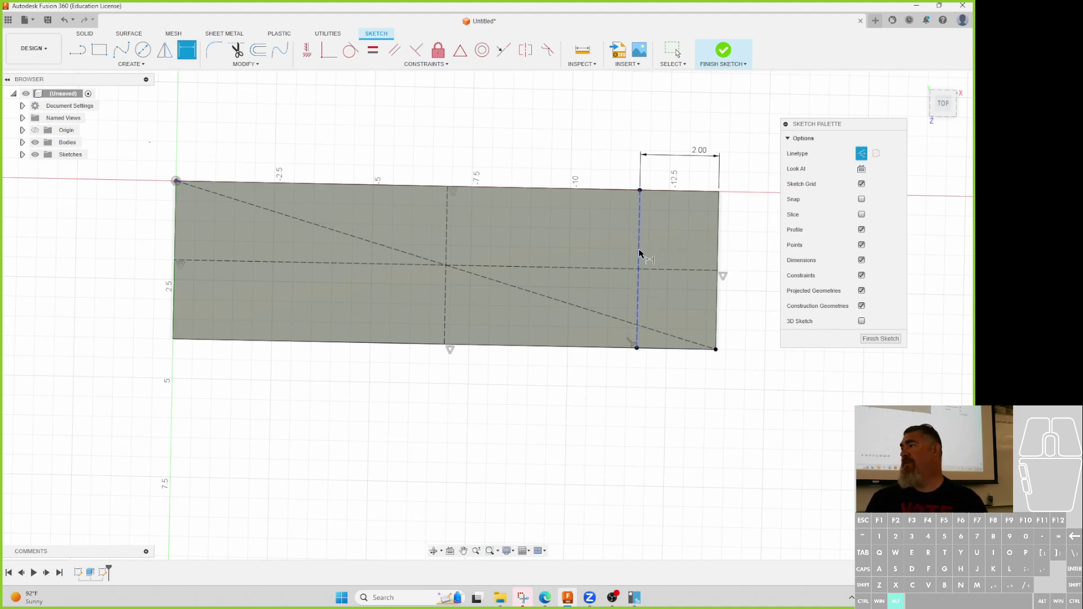
{"action": "key", "text": "Escape"}
- Delete the lengthwise centreline and place a sketch point at the midpoint of the offset construction line
{"action": "left_click", "coordinate": [662, 270]}
{"action": "key", "text": "Delete"}
{"action": "left_click", "coordinate": [143, 49]}
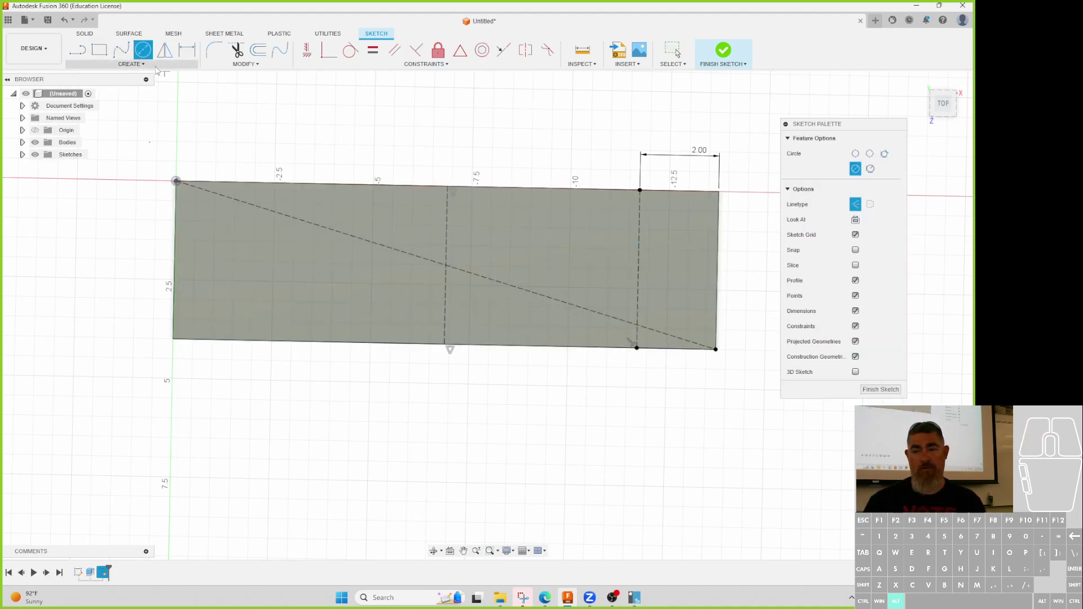
{"action": "left_click", "coordinate": [130, 64]}
{"action": "left_click", "coordinate": [88, 158]}
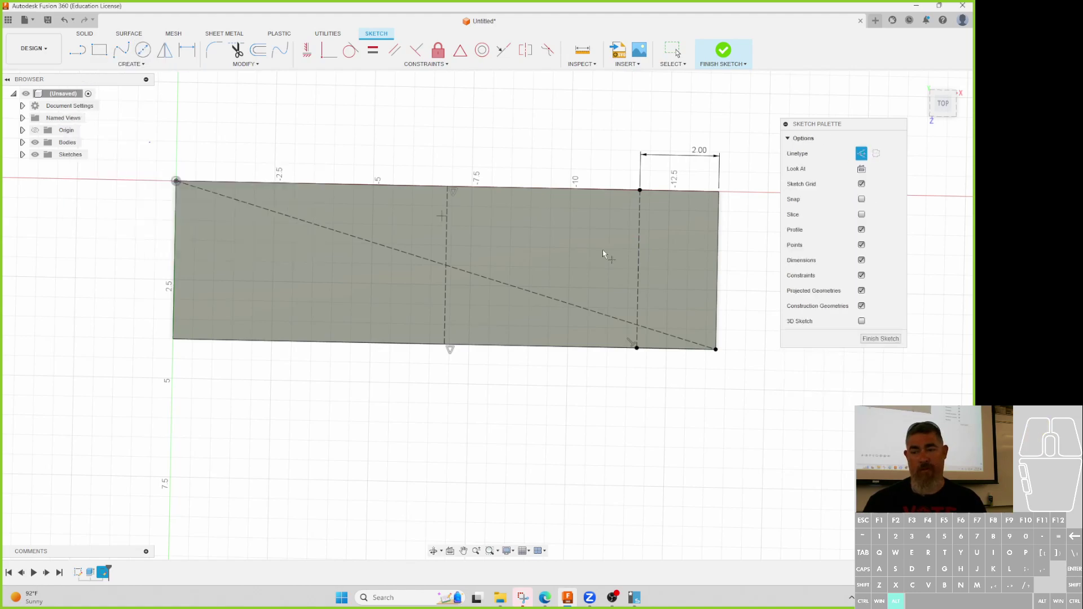
{"action": "left_click", "coordinate": [638, 269]}
{"action": "key", "text": "Escape"}
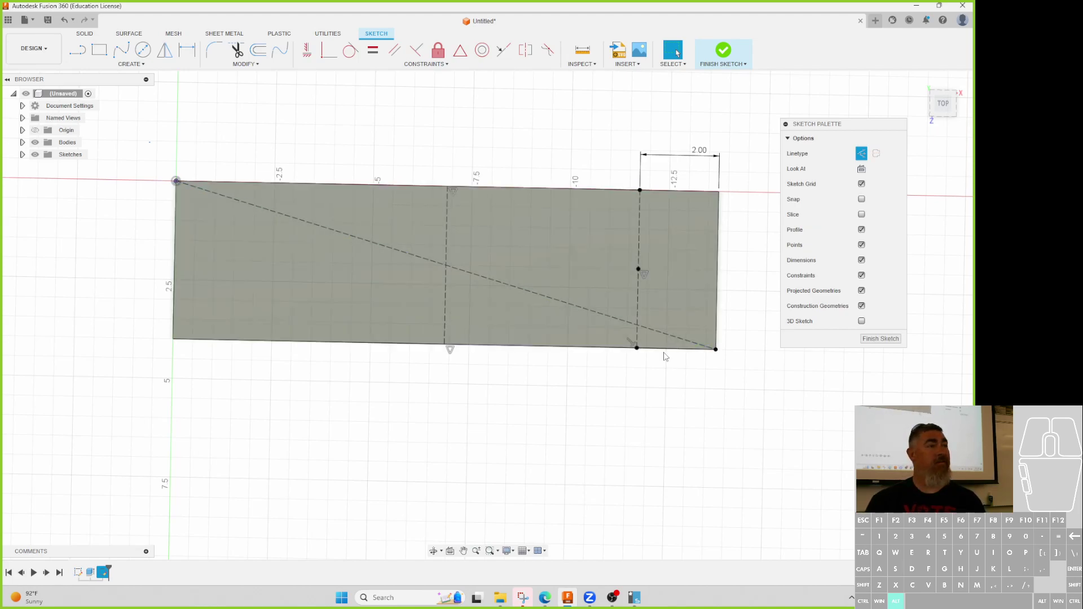
- Set the offset construction line's distance from the plate's short edge to 3 in
{"action": "double_click", "coordinate": [701, 153]}
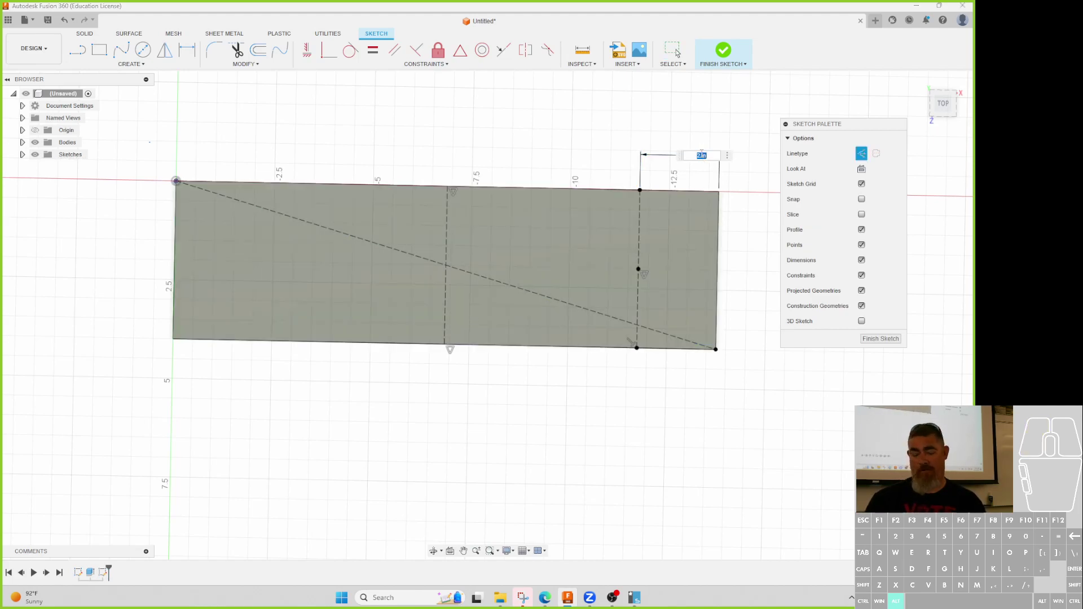
{"action": "type", "text": "3"}
{"action": "key", "text": "Return"}
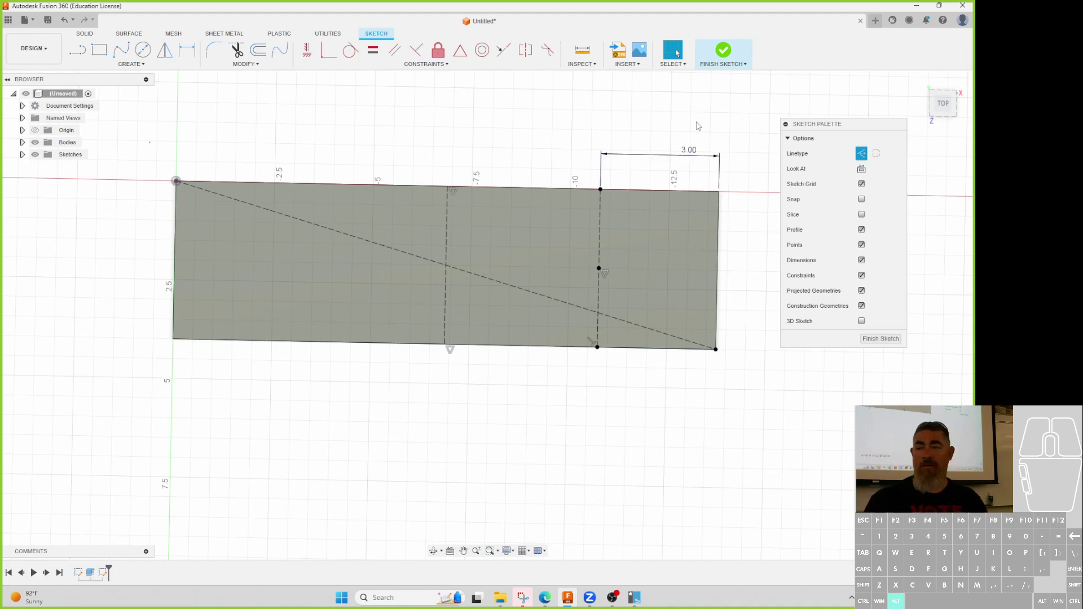
- Delete the offset construction line and the crosswise centreline, keeping only the diagonal
{"action": "left_click", "coordinate": [598, 252]}
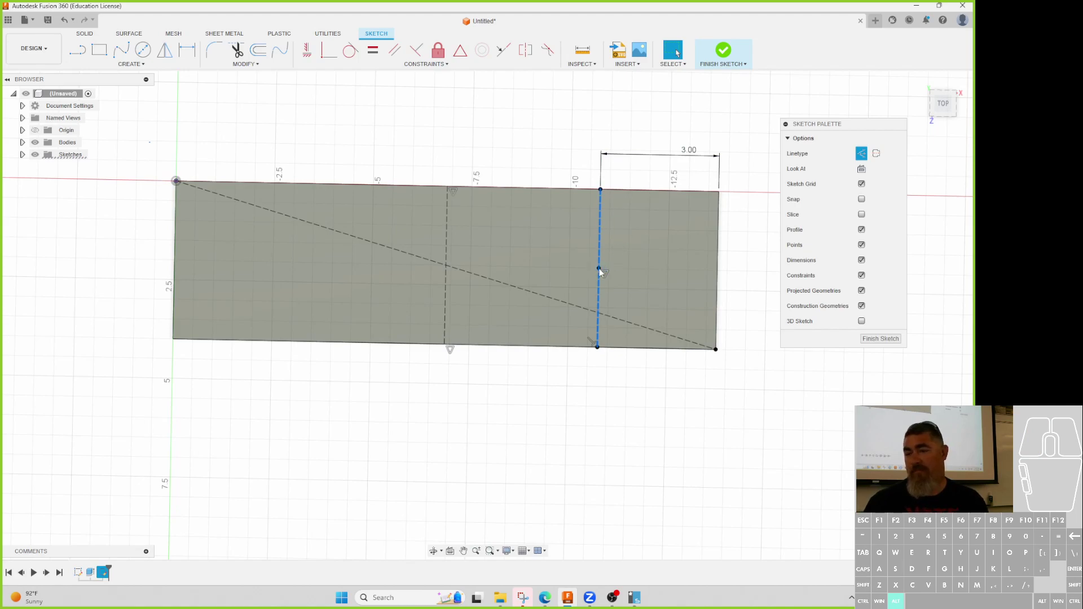
{"action": "key", "text": "Delete"}
{"action": "left_click", "coordinate": [438, 239]}
{"action": "left_click", "coordinate": [445, 245]}
{"action": "key", "text": "Delete"}
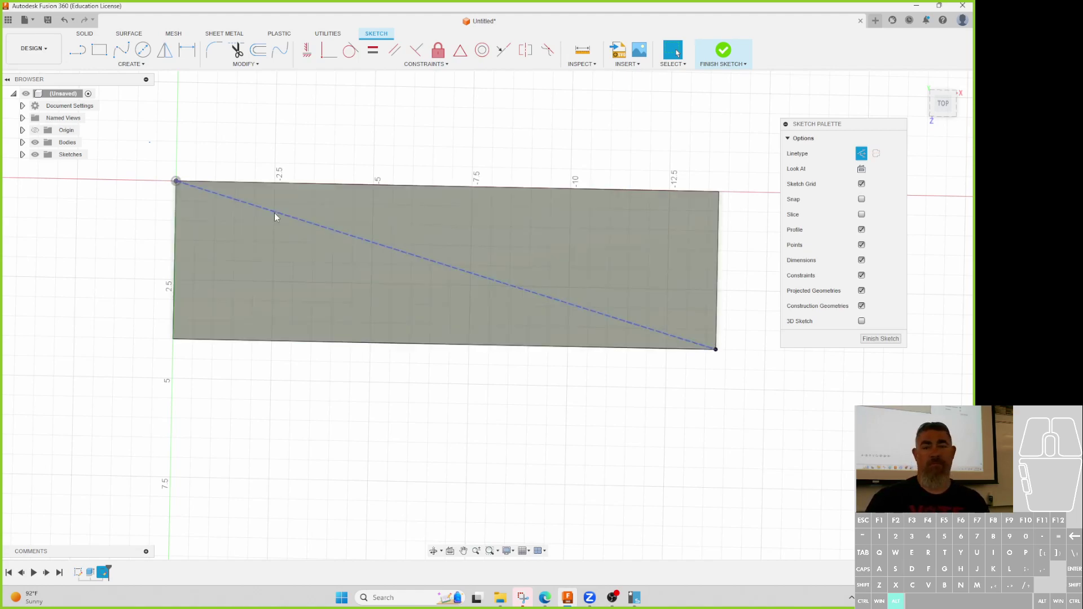
{"action": "left_click", "coordinate": [99, 49]}
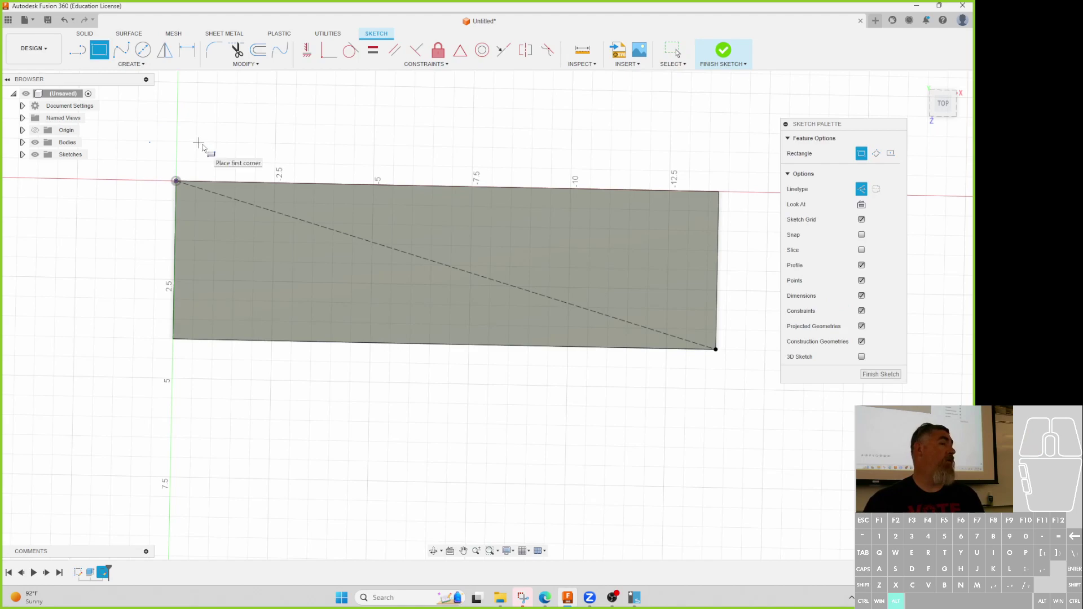
{"action": "left_click", "coordinate": [891, 154]}
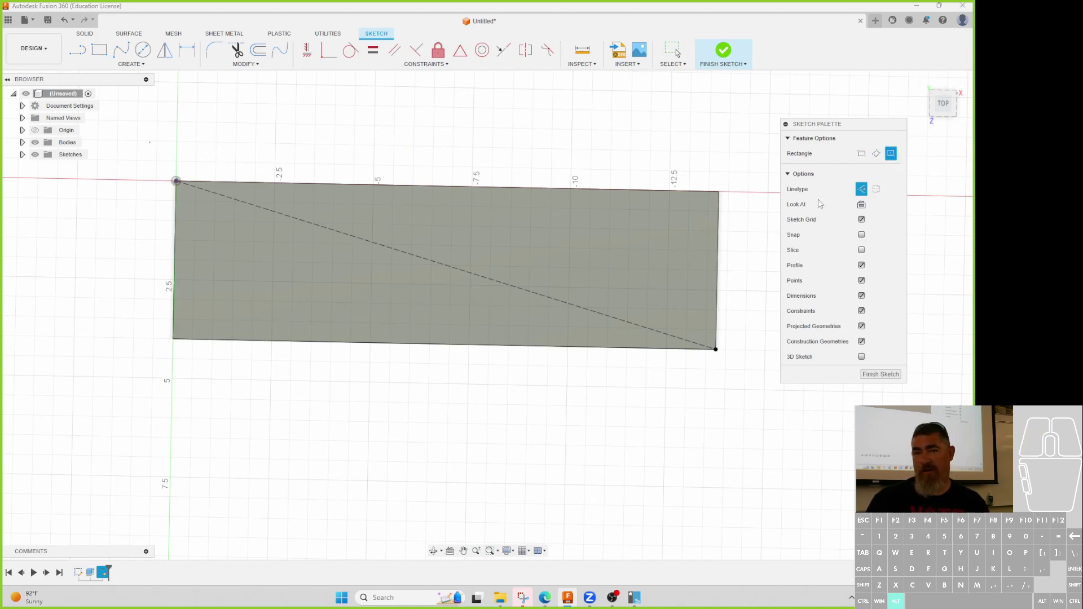
{"action": "left_click", "coordinate": [443, 264]}
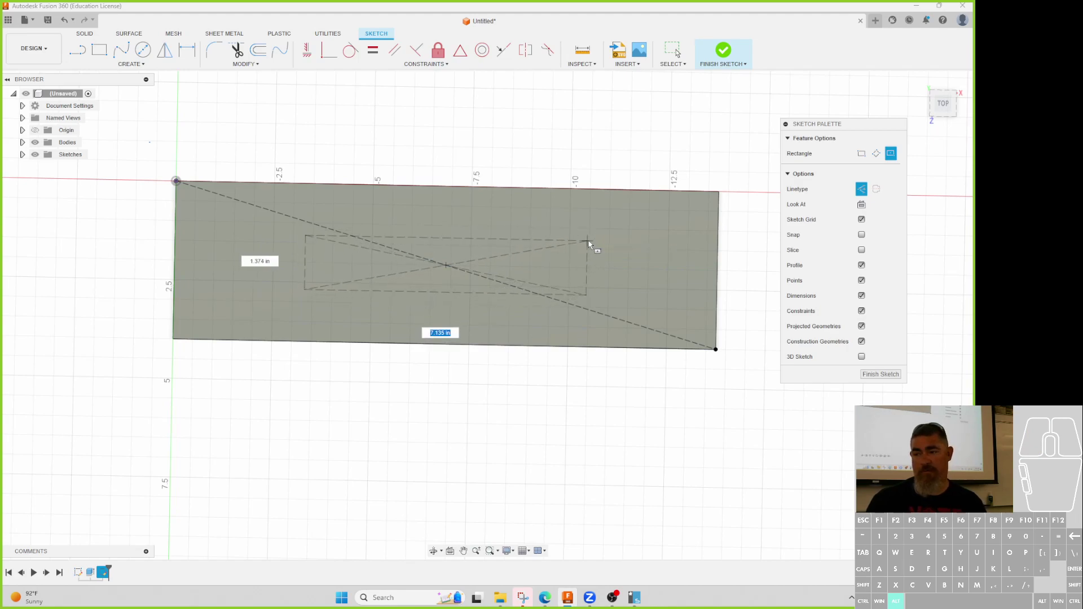
{"action": "key", "text": "Escape"}
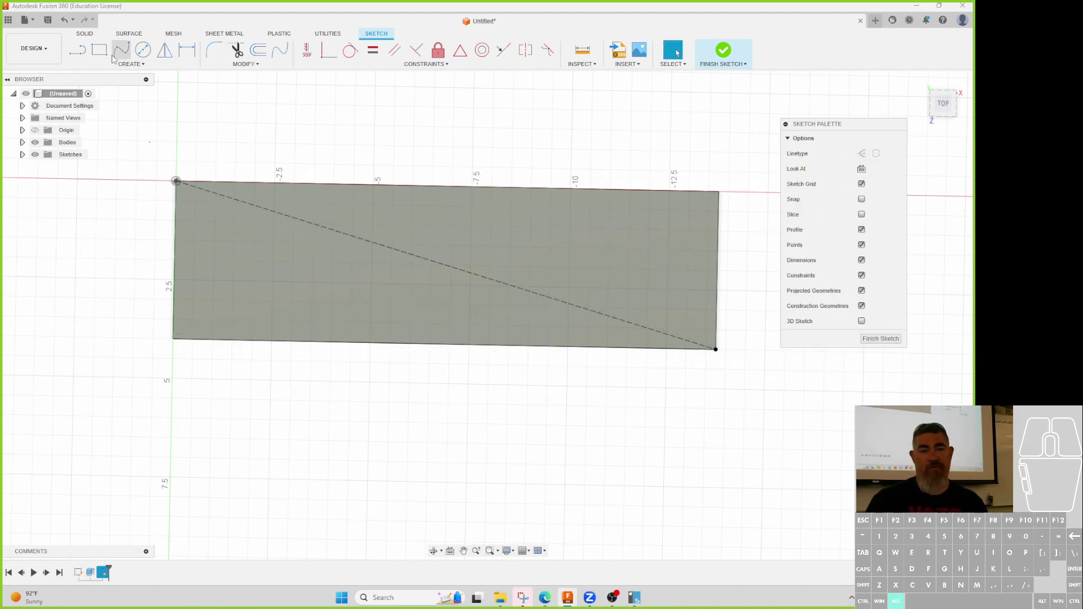
- Sketch a center rectangle with solid lines at the diagonal's midpoint and enlarge it across the plate's width by one corner
{"action": "left_click", "coordinate": [100, 49]}
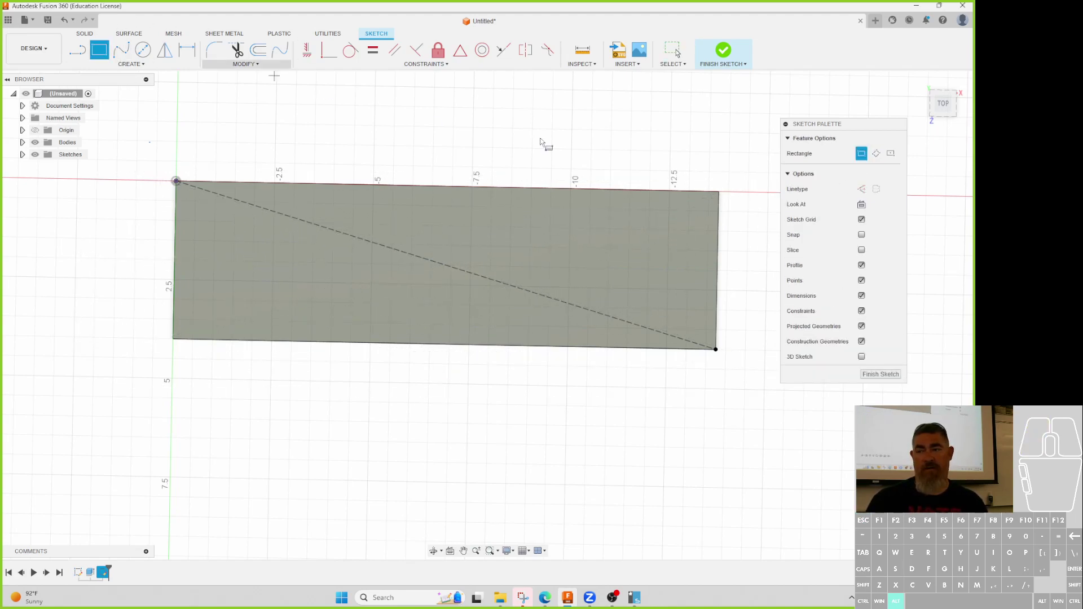
{"action": "left_click", "coordinate": [445, 265]}
{"action": "left_click", "coordinate": [564, 229]}
{"action": "key", "text": "Escape"}
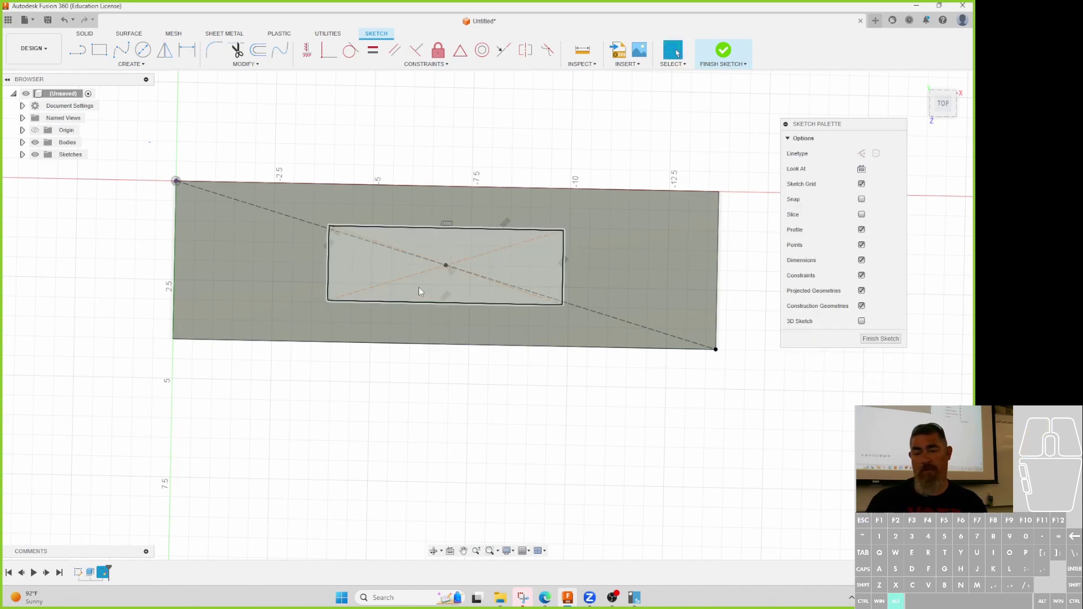
{"action": "left_click", "coordinate": [372, 273]}
{"action": "mouse_move", "coordinate": [328, 301]}
{"action": "left_mouse_down"}
{"action": "mouse_move", "coordinate": [319, 322]}
{"action": "mouse_move", "coordinate": [412, 332]}
{"action": "mouse_move", "coordinate": [366, 367]}
{"action": "mouse_move", "coordinate": [248, 306]}
{"action": "mouse_move", "coordinate": [326, 317]}
{"action": "left_mouse_up"}
{"action": "left_click", "coordinate": [355, 269]}
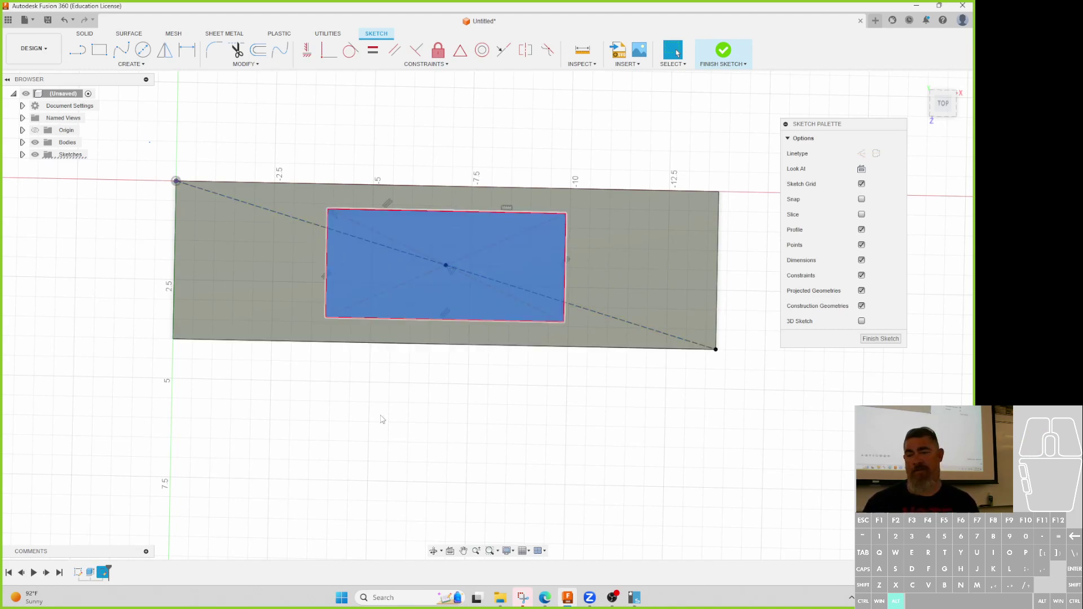
- Convert the diagonal to a normal line and select the rectangle's split profile regions
{"action": "left_click", "coordinate": [663, 330]}
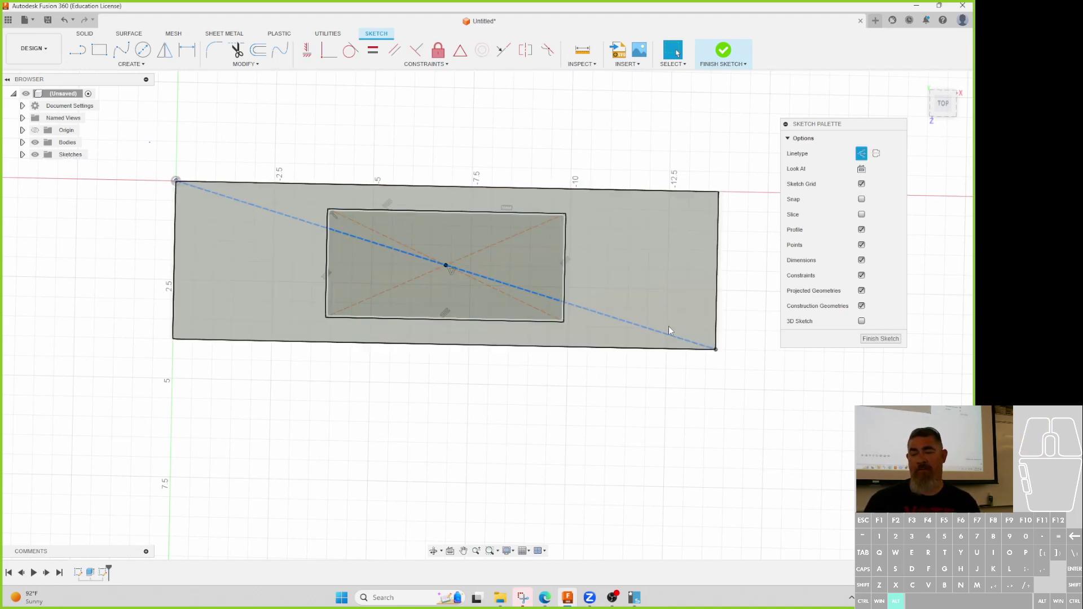
{"action": "left_click", "coordinate": [859, 155]}
{"action": "left_click", "coordinate": [543, 233]}
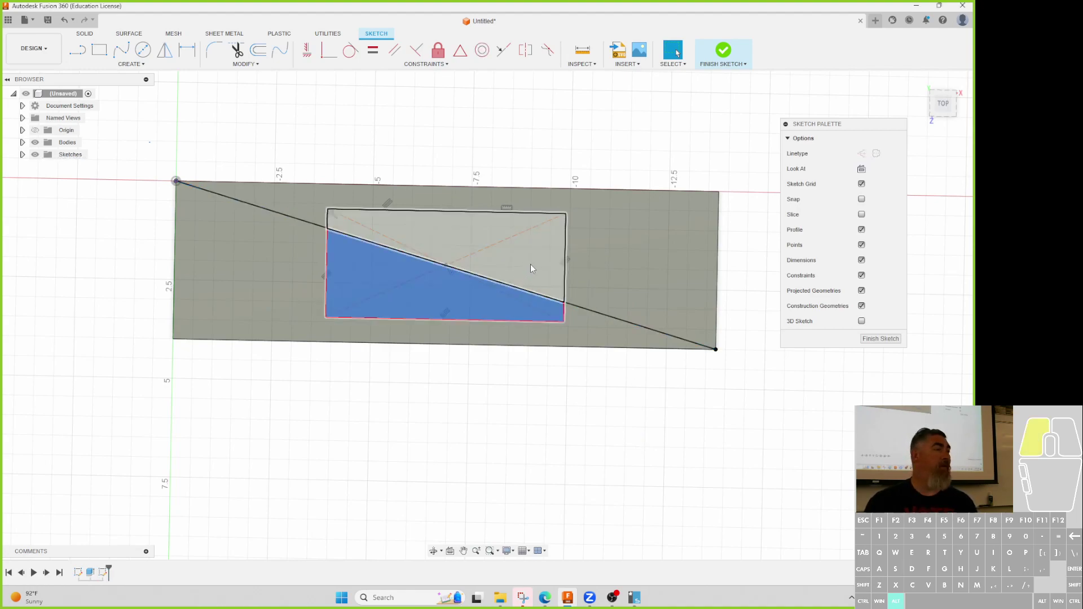
{"action": "left_click", "coordinate": [481, 304]}
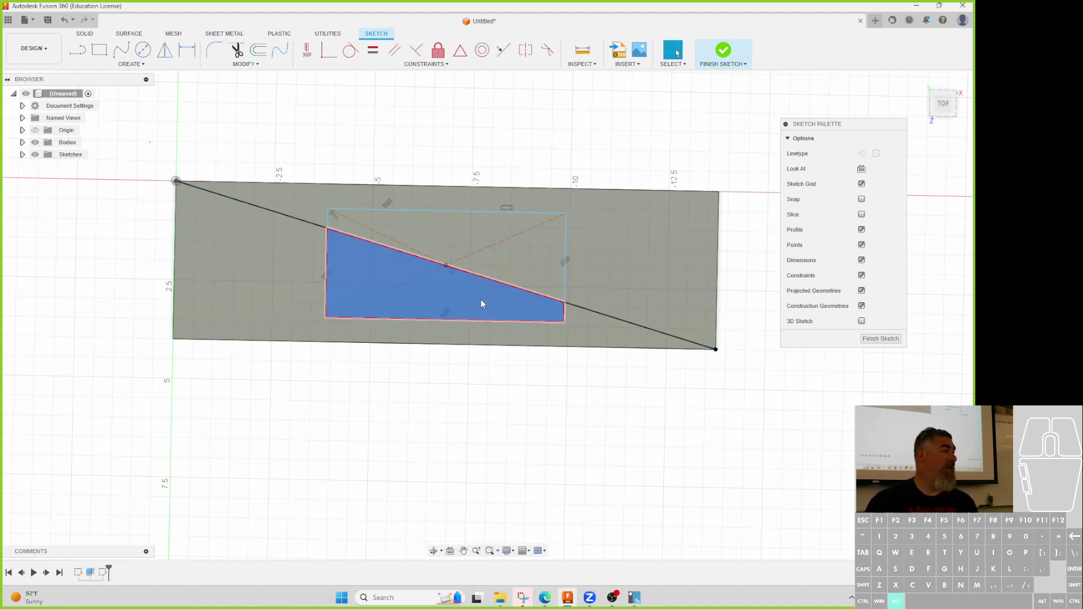
- Turn the diagonal back into a construction line and select the rectangle's whole profile to check it
{"action": "left_click", "coordinate": [671, 334]}
{"action": "left_click", "coordinate": [861, 153]}
{"action": "left_click", "coordinate": [526, 272]}
{"action": "left_click", "coordinate": [590, 276]}
{"action": "left_click", "coordinate": [544, 266]}
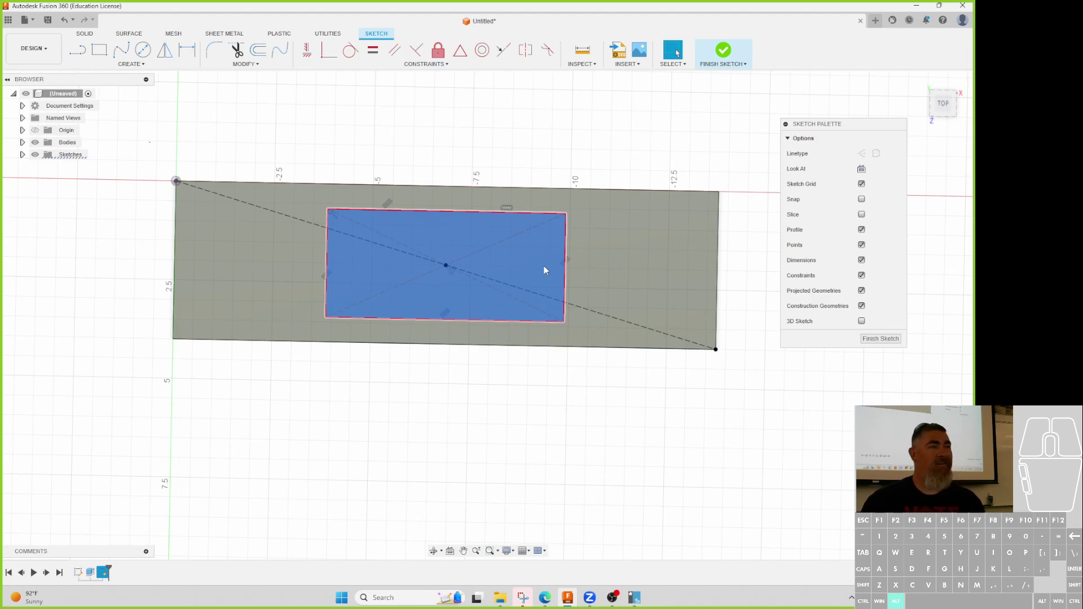
{"action": "left_click", "coordinate": [685, 185]}
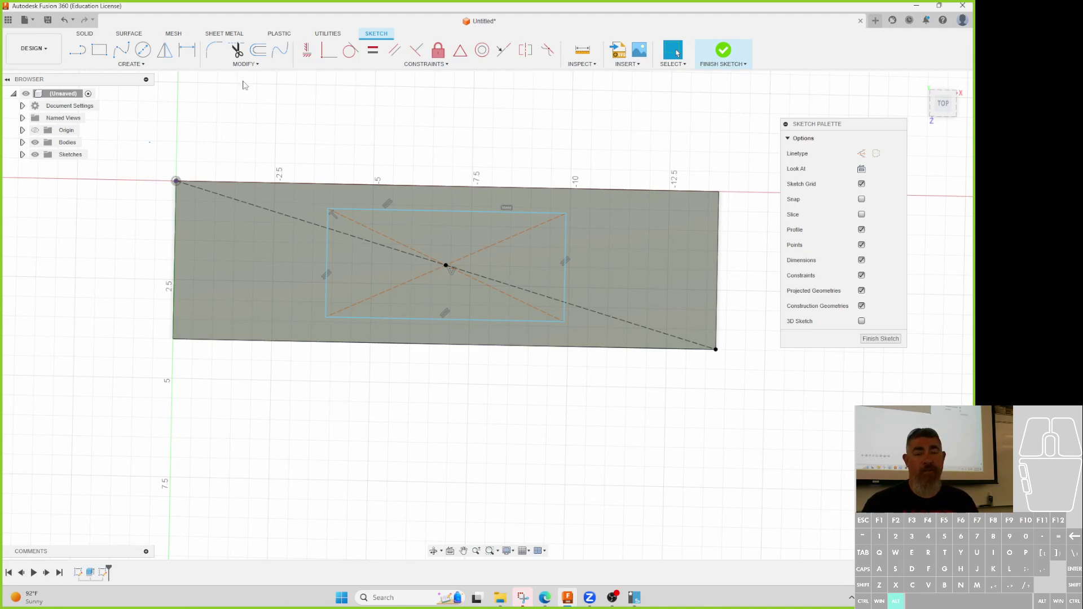
- Dimension the inner rectangle's long side 0.5 in from the plate's neighbouring long edge
{"action": "left_click", "coordinate": [186, 49]}
{"action": "left_click", "coordinate": [394, 212]}
{"action": "left_click", "coordinate": [411, 186]}
{"action": "left_click", "coordinate": [460, 141]}
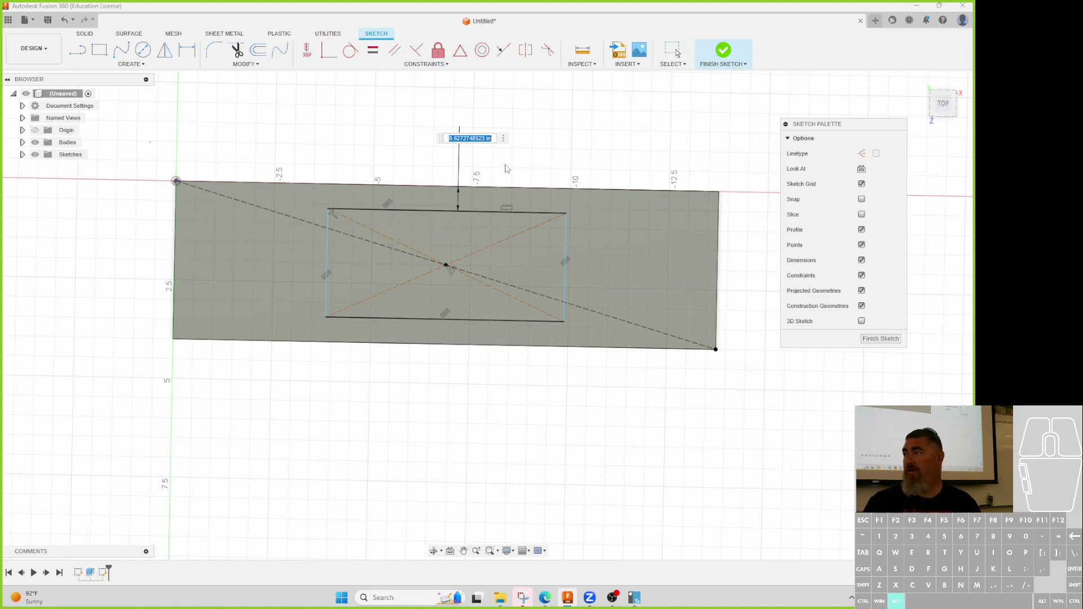
{"action": "type", "text": ".5"}
{"action": "key", "text": "Return"}
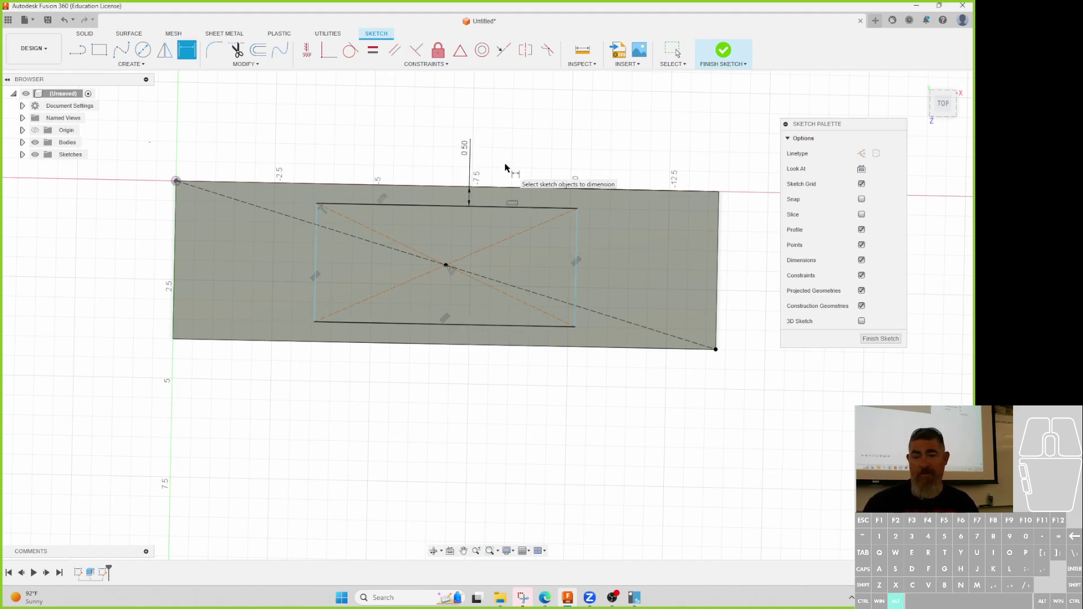
- Dimension the inner rectangle's short side 1 in from the plate's adjacent short edge and finish the sketch
{"action": "left_click", "coordinate": [317, 277]}
{"action": "left_click", "coordinate": [175, 278]}
{"action": "left_click", "coordinate": [223, 376]}
{"action": "type", "text": "1"}
{"action": "key", "text": "Return"}
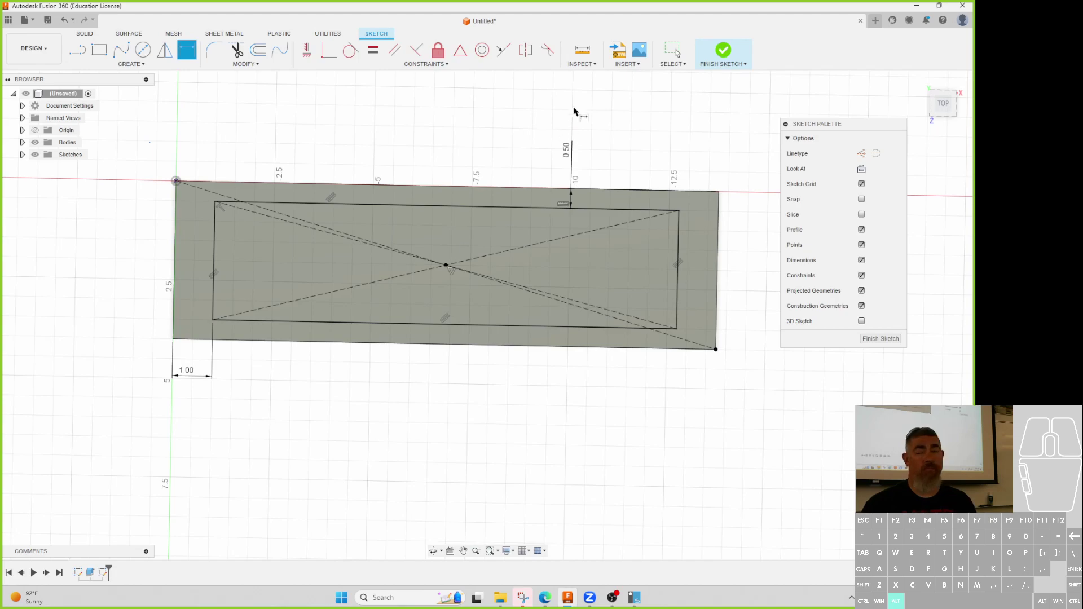
{"action": "left_click", "coordinate": [724, 51]}
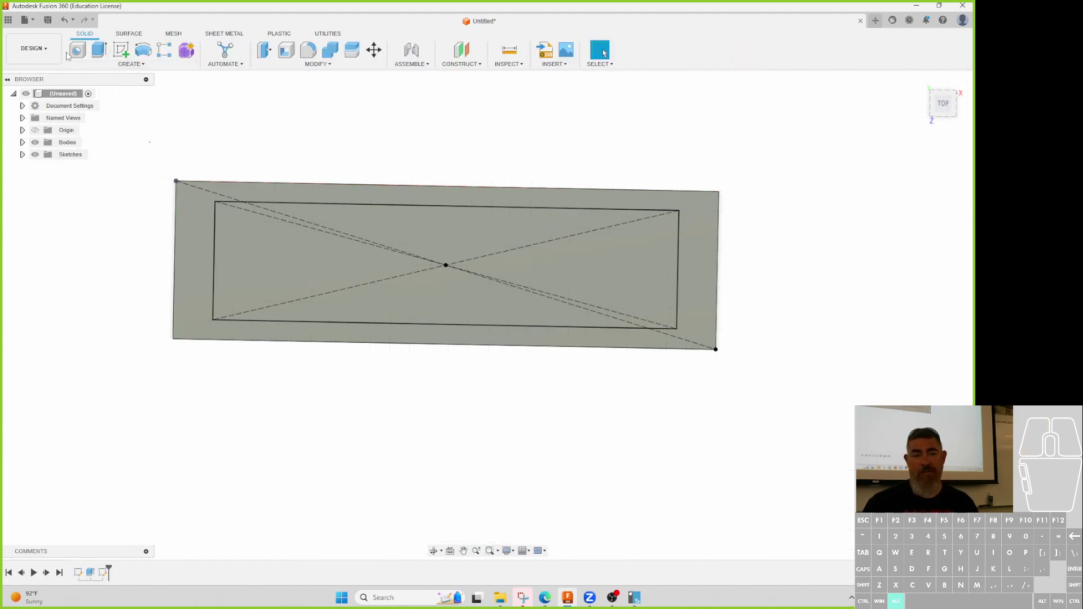
- Extrude the inner rectangle's profile 0.25 in to form a raised pad on the plate
{"action": "left_click", "coordinate": [100, 51]}
{"action": "left_click", "coordinate": [353, 268]}
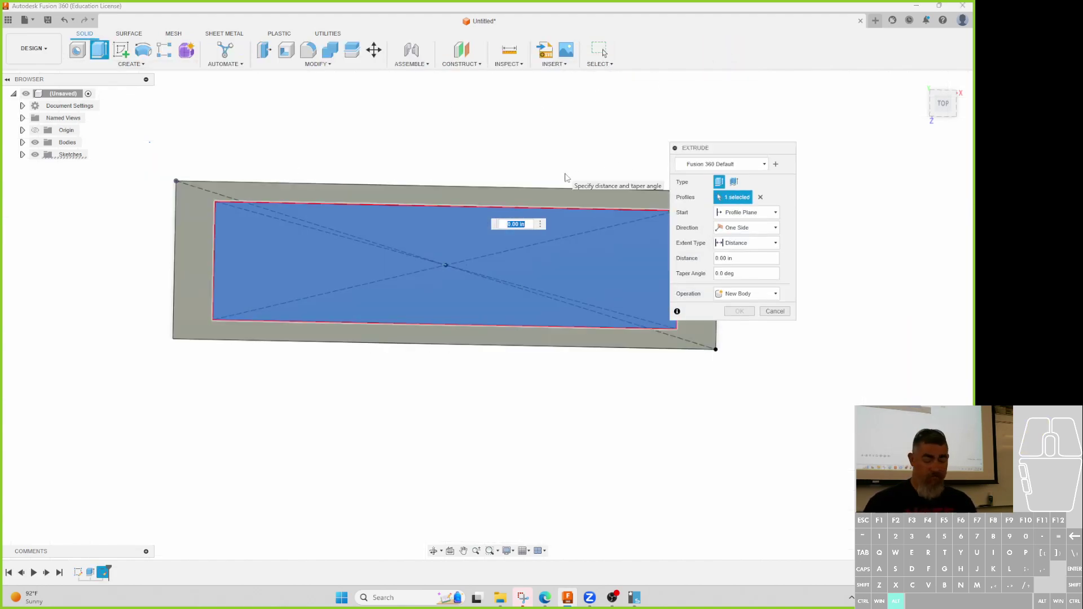
{"action": "type", "text": ".25"}
{"action": "key", "text": "Return"}
{"action": "middle_click_drag", "start_coordinate": [537, 310], "coordinate": [664, 367], "text": "shift"}
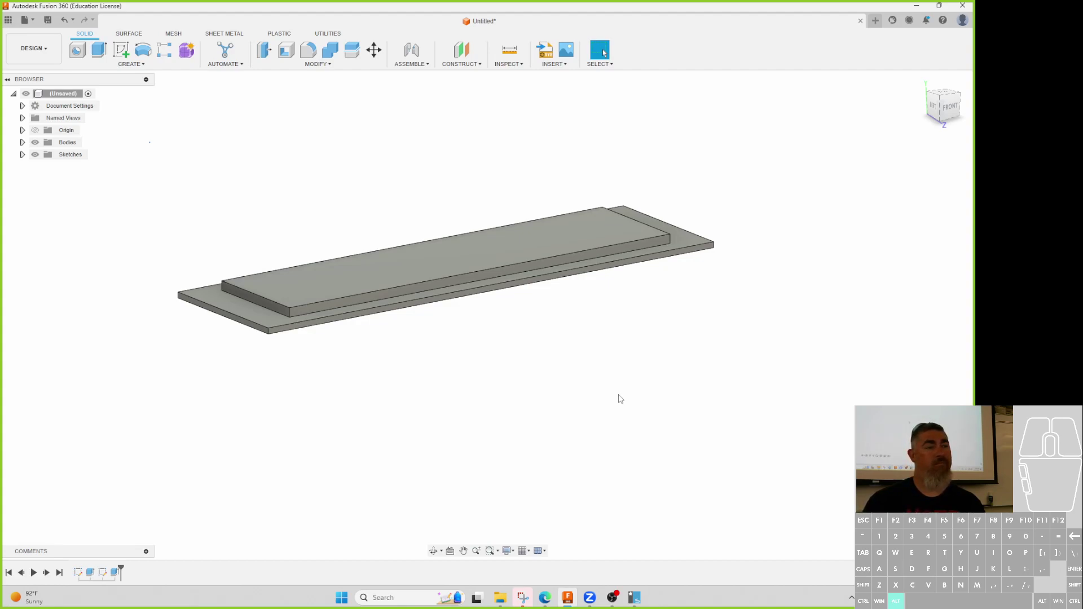
{"action": "middle_click_drag", "start_coordinate": [641, 379], "coordinate": [570, 406], "text": "shift"}
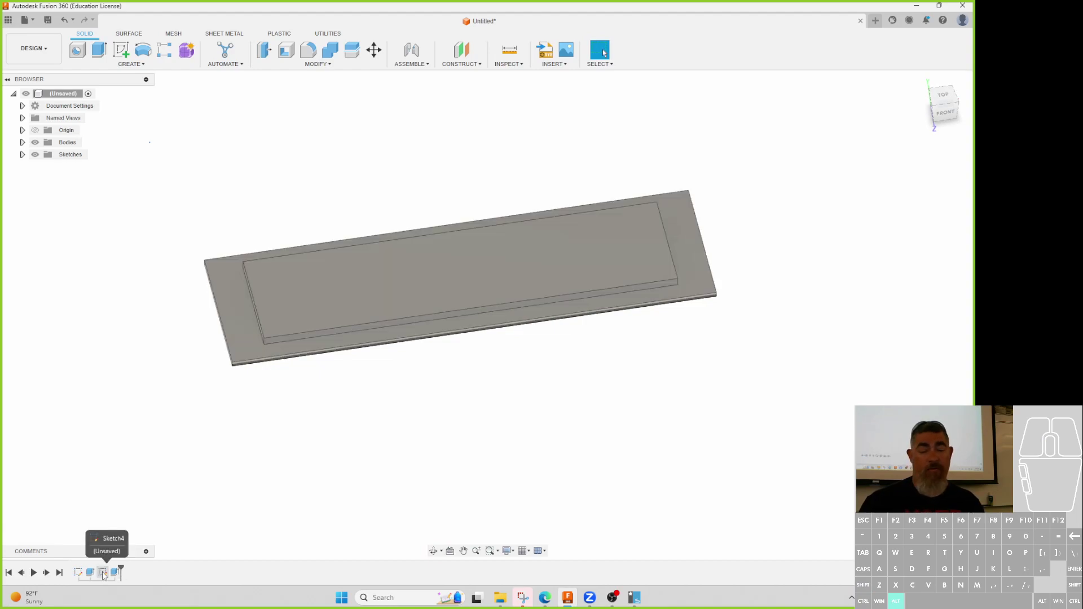
- Reopen the raised pad's sketch and replace its 1 in end offset with a 10 in length dimension
{"action": "double_click", "coordinate": [102, 573]}
{"action": "mouse_move", "coordinate": [390, 419]}
{"action": "middle_mouse_down", "text": "shift"}
{"action": "mouse_move", "coordinate": [372, 453]}
{"action": "mouse_move", "coordinate": [415, 457]}
{"action": "middle_mouse_up", "text": "shift"}
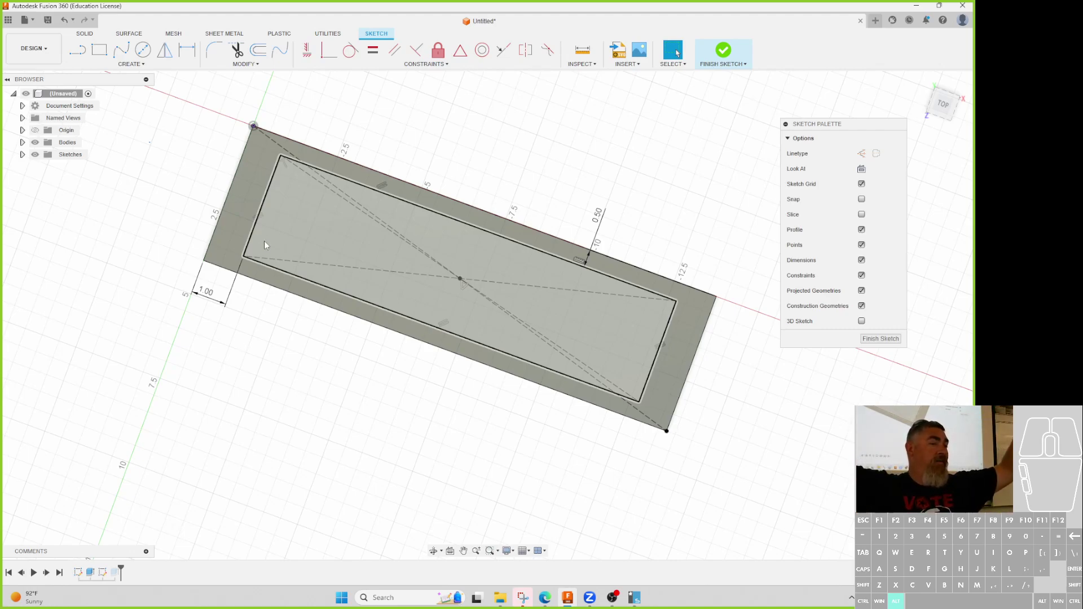
{"action": "scroll", "coordinate": [264, 241], "scroll_direction": "down", "scroll_amount": 1}
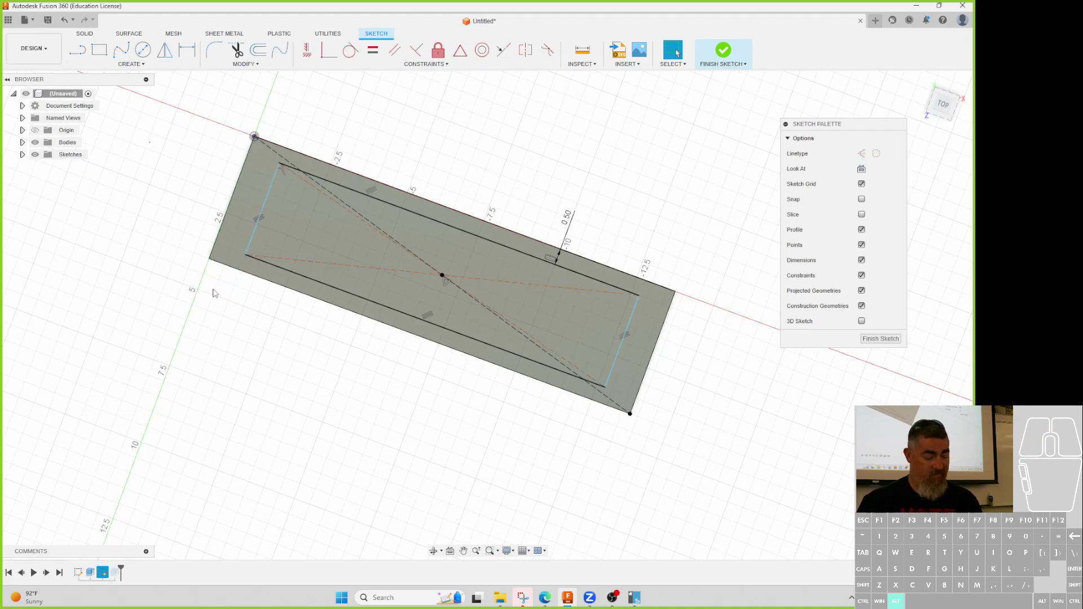
{"action": "key", "text": "d"}
{"action": "left_click", "coordinate": [331, 289]}
{"action": "left_click", "coordinate": [326, 339]}
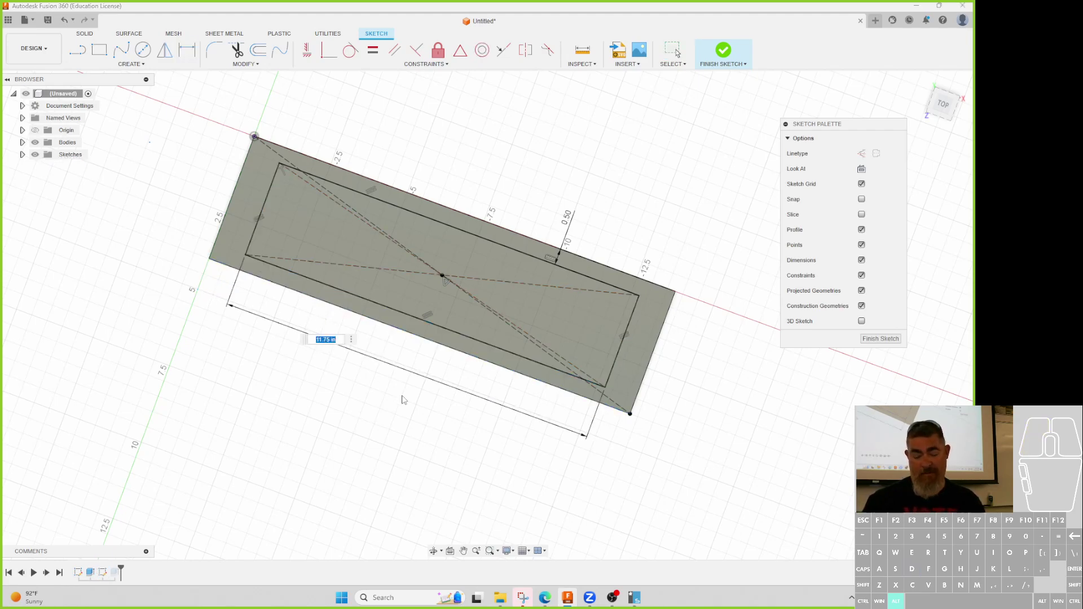
{"action": "type", "text": "10"}
{"action": "key", "text": "Return"}
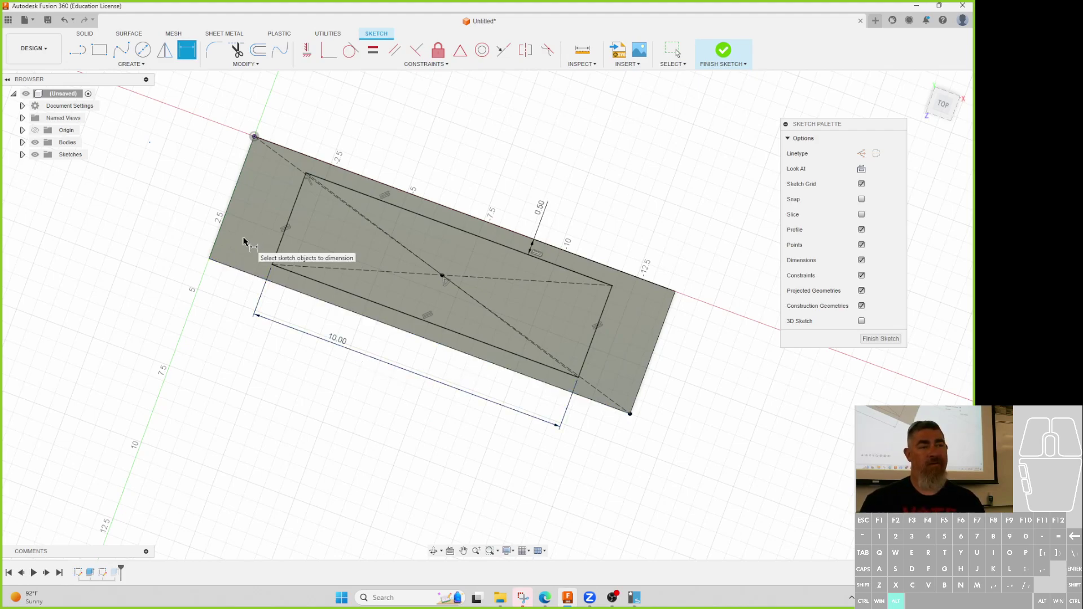
- Undo the length dimension and restore the rectangle's 1 in end offset
{"action": "key", "text": "ctrl+z"}
{"action": "key", "text": "ctrl+z"}
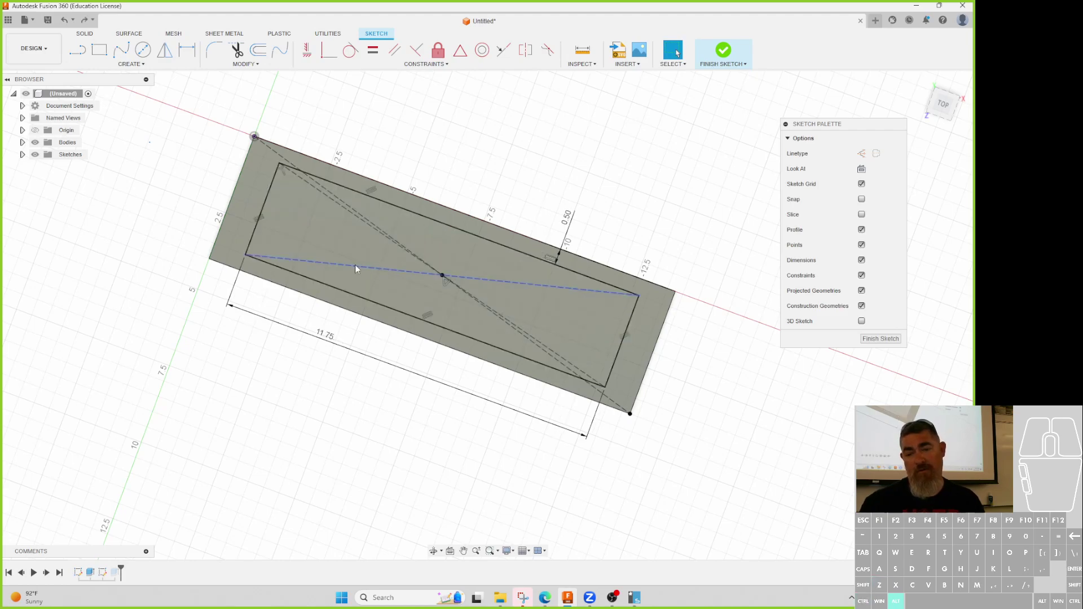
{"action": "left_click", "coordinate": [326, 189]}
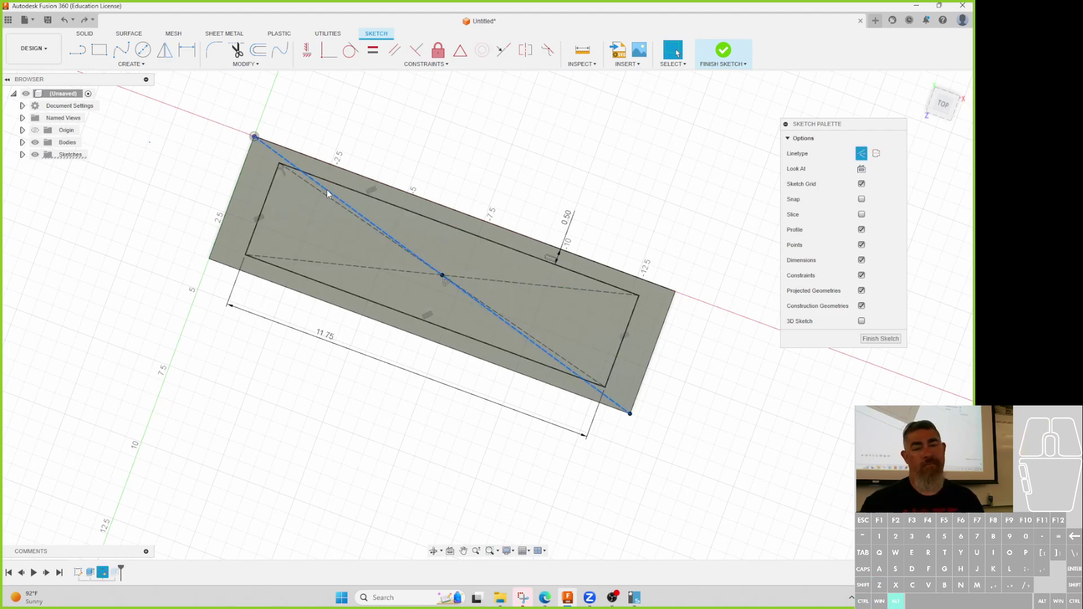
{"action": "key", "text": "ctrl+z"}
{"action": "key", "text": "ctrl+z"}
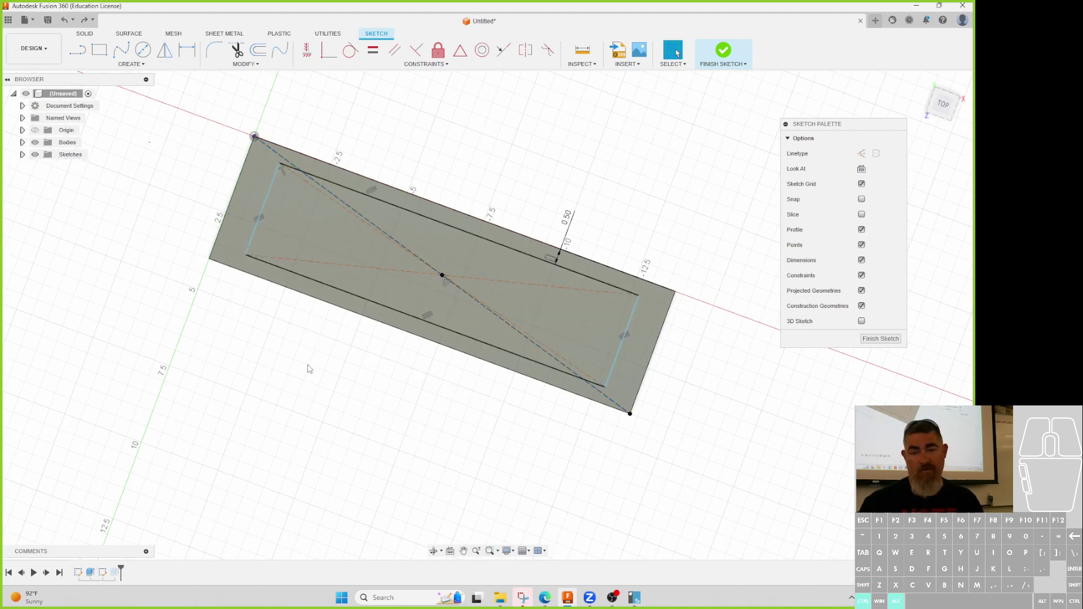
- Inspect the diagonal in the pad's sketch and the dimensions in the base plate's sketch, closing each sketch unchanged
{"action": "left_click", "coordinate": [364, 214]}
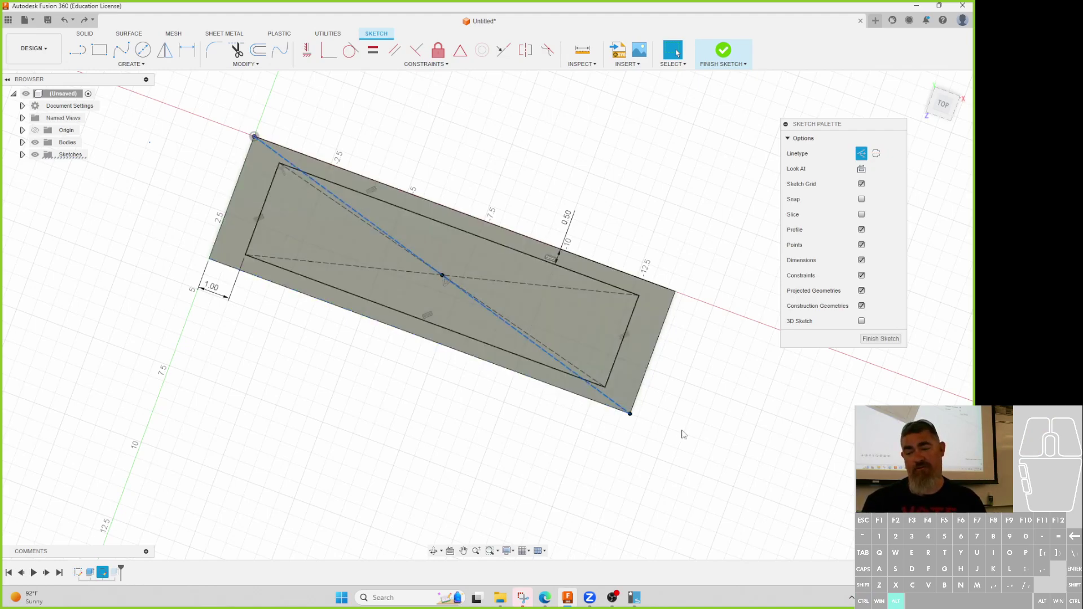
{"action": "left_click", "coordinate": [441, 276]}
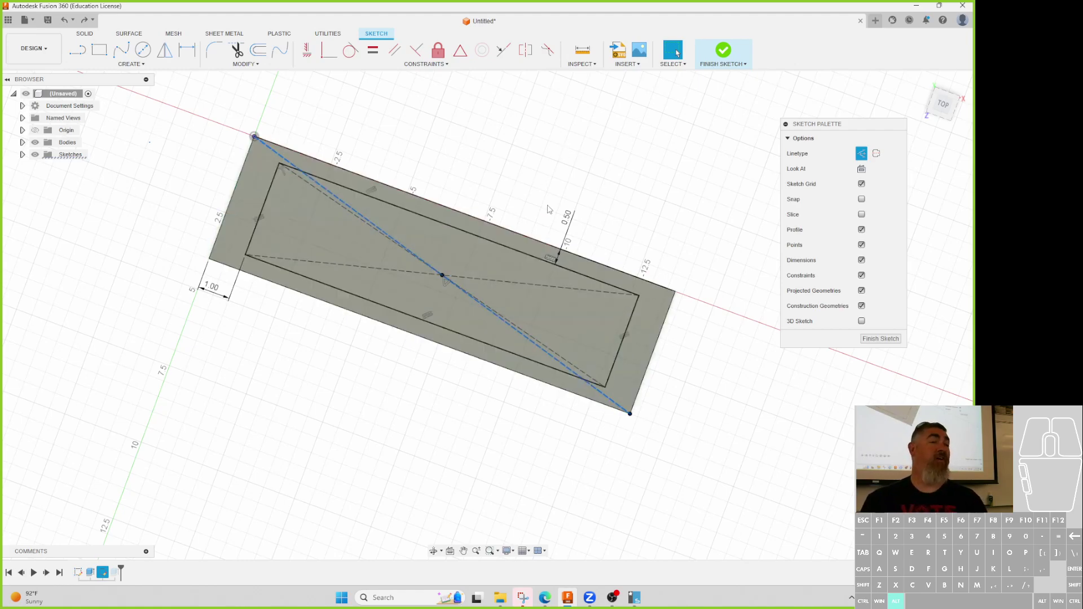
{"action": "left_click", "coordinate": [880, 338]}
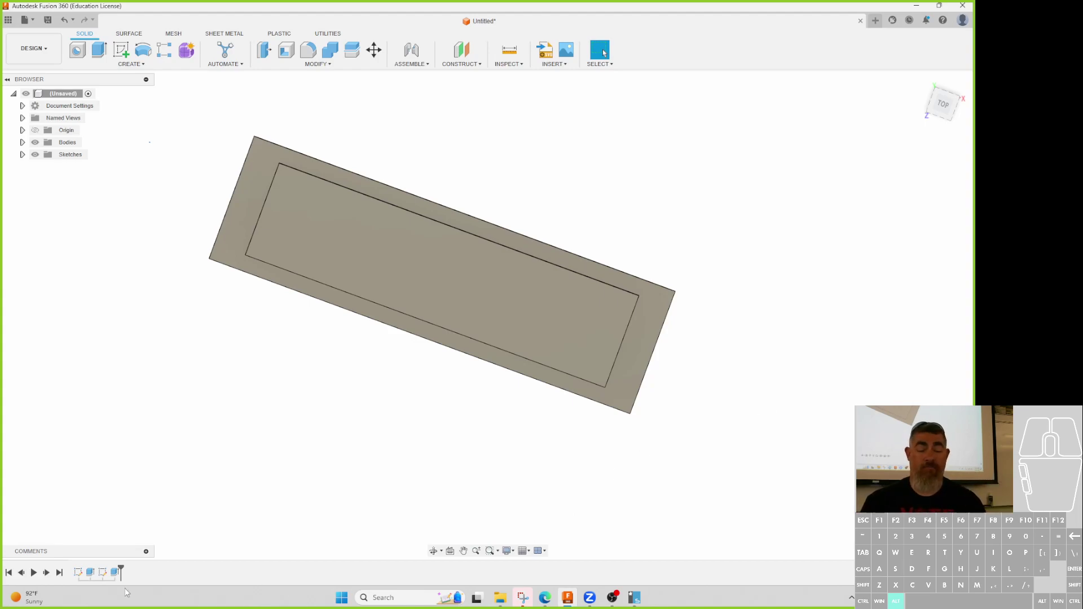
{"action": "double_click", "coordinate": [92, 572]}
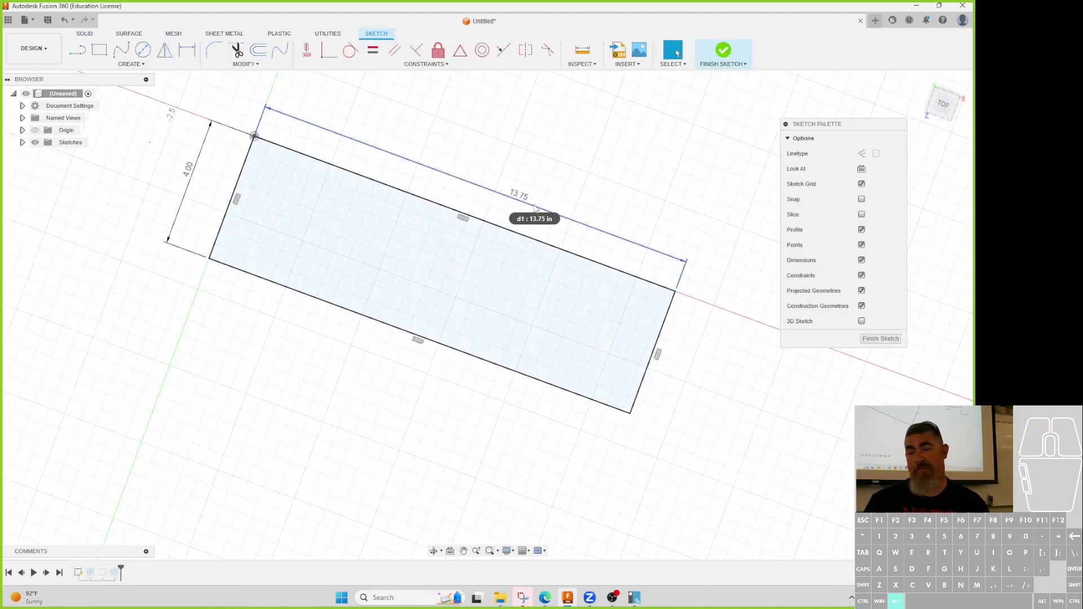
{"action": "left_click", "coordinate": [723, 53]}
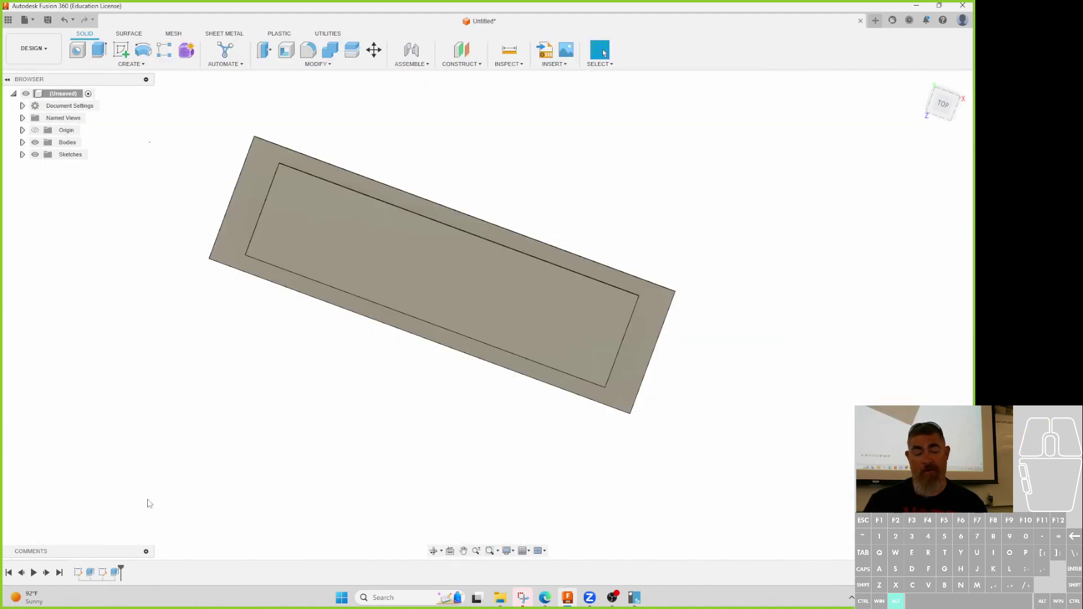
{"action": "double_click", "coordinate": [103, 572]}
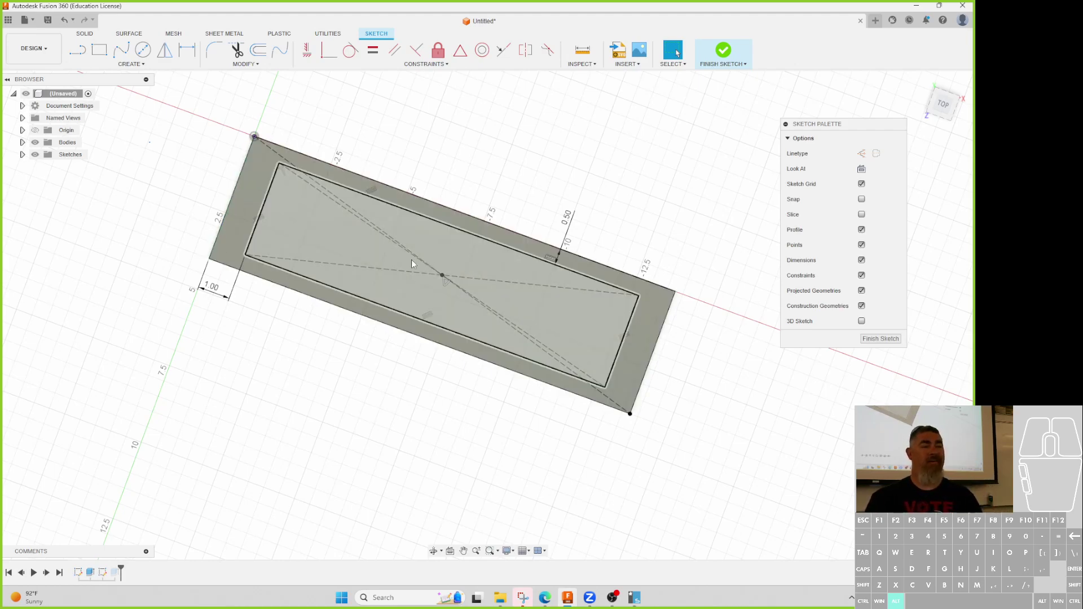
{"action": "left_click", "coordinate": [885, 340]}
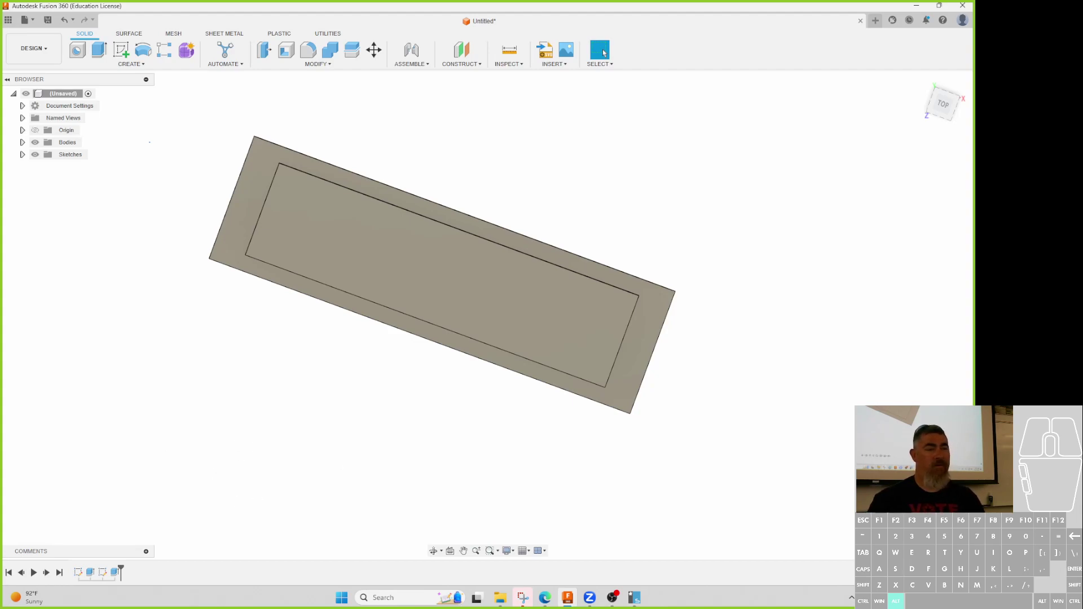
{"action": "left_click", "coordinate": [544, 597]}
{"action": "scroll", "coordinate": [487, 305], "scroll_direction": "down", "scroll_amount": 4}
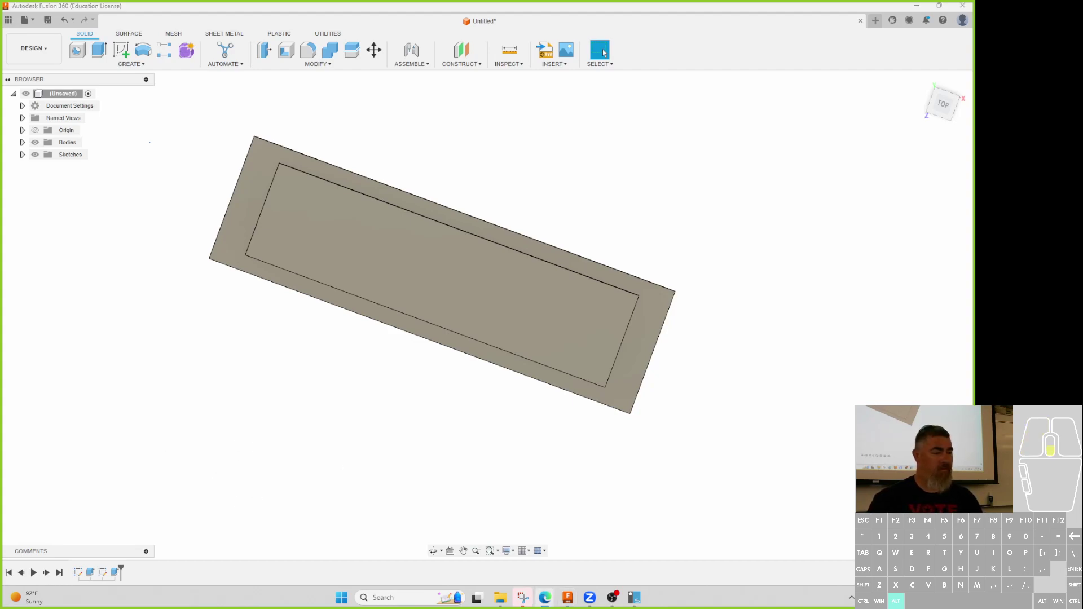
{"action": "scroll", "coordinate": [488, 304], "scroll_direction": "down", "scroll_amount": 1}
{"action": "scroll", "coordinate": [488, 305], "scroll_direction": "up", "scroll_amount": 1}
{"action": "left_click", "coordinate": [487, 304]}
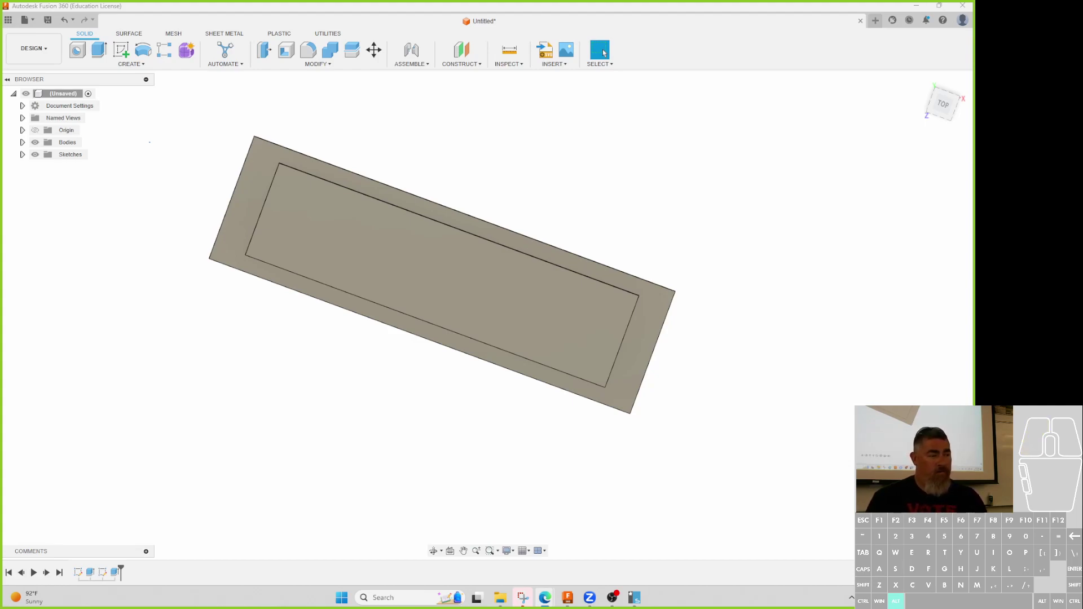
{"action": "middle_click_drag", "start_coordinate": [256, 418], "coordinate": [295, 343], "text": "shift"}
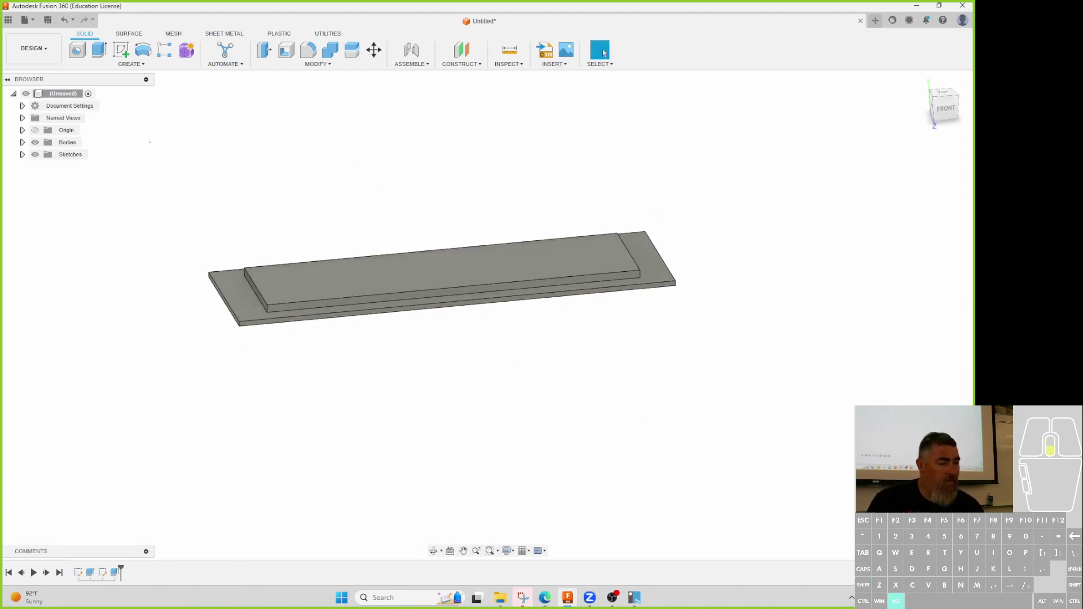
{"action": "scroll", "coordinate": [408, 382], "scroll_direction": "down", "scroll_amount": 4}
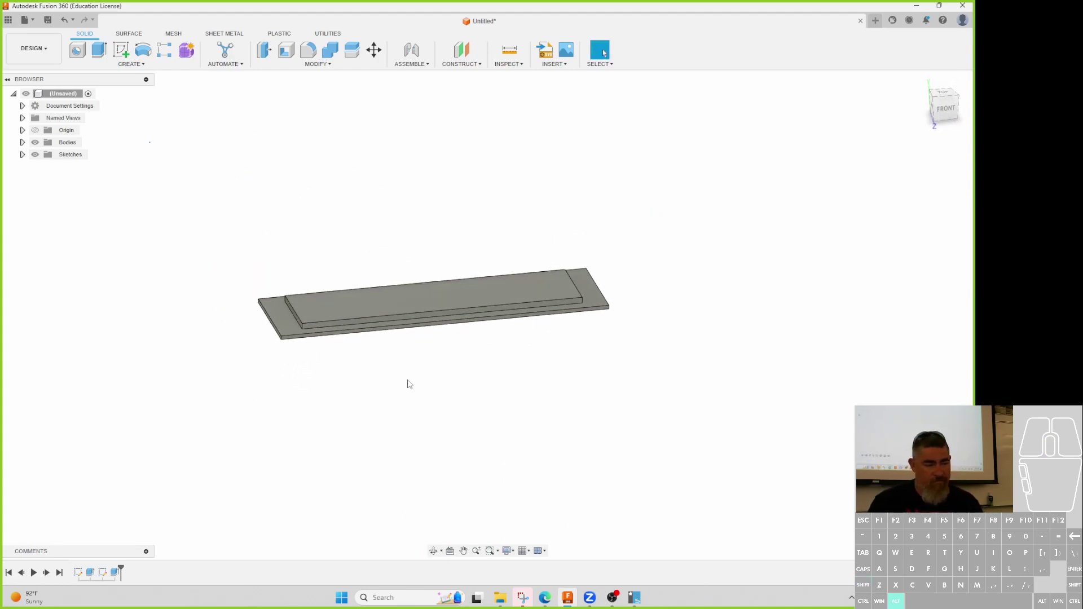
{"action": "scroll", "coordinate": [442, 365], "scroll_direction": "up", "scroll_amount": 5}
{"action": "middle_click_drag", "start_coordinate": [442, 366], "coordinate": [346, 262], "text": "shift"}
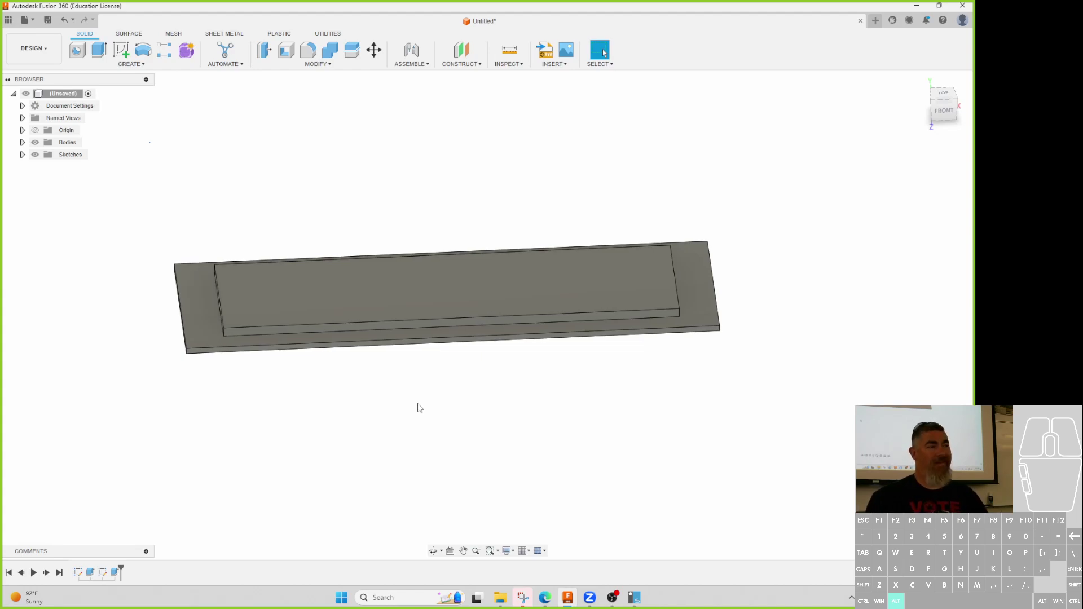
- Start a sketch on the raised pad's top face and draw a corner-to-corner diagonal as a construction line
{"action": "left_click", "coordinate": [128, 51]}
{"action": "left_click", "coordinate": [329, 296]}
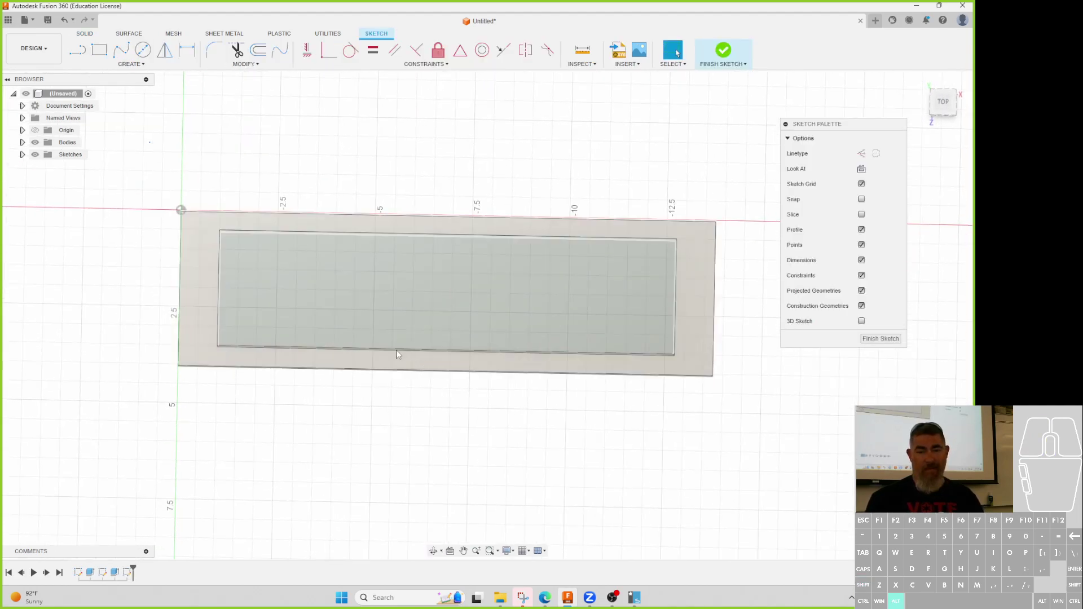
{"action": "key", "text": "l"}
{"action": "left_click", "coordinate": [220, 230]}
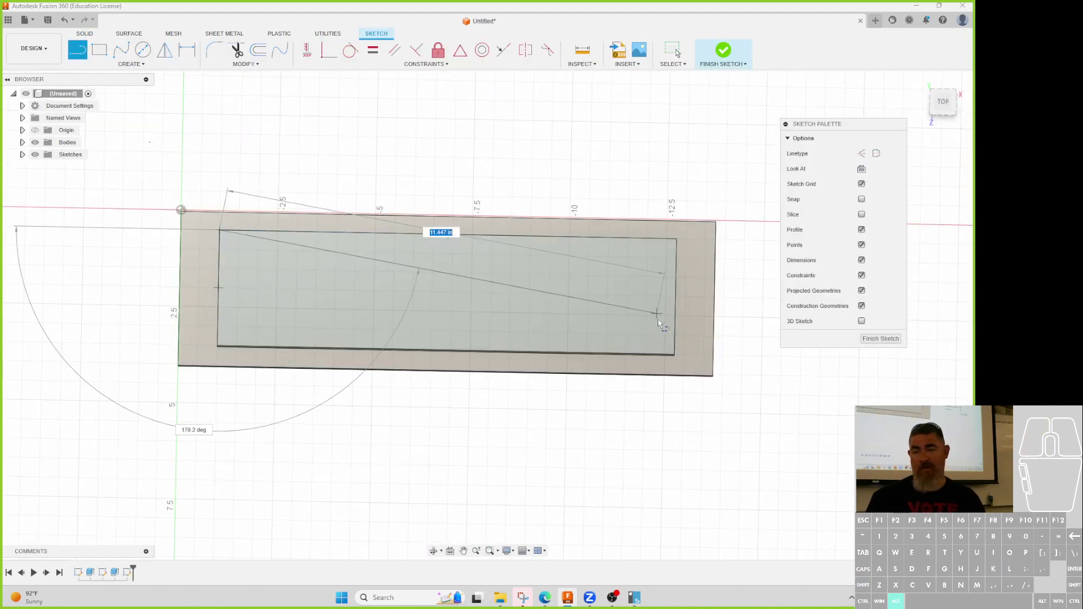
{"action": "left_click", "coordinate": [675, 354]}
{"action": "key", "text": "Escape"}
{"action": "left_click", "coordinate": [409, 283]}
{"action": "left_click", "coordinate": [861, 153]}
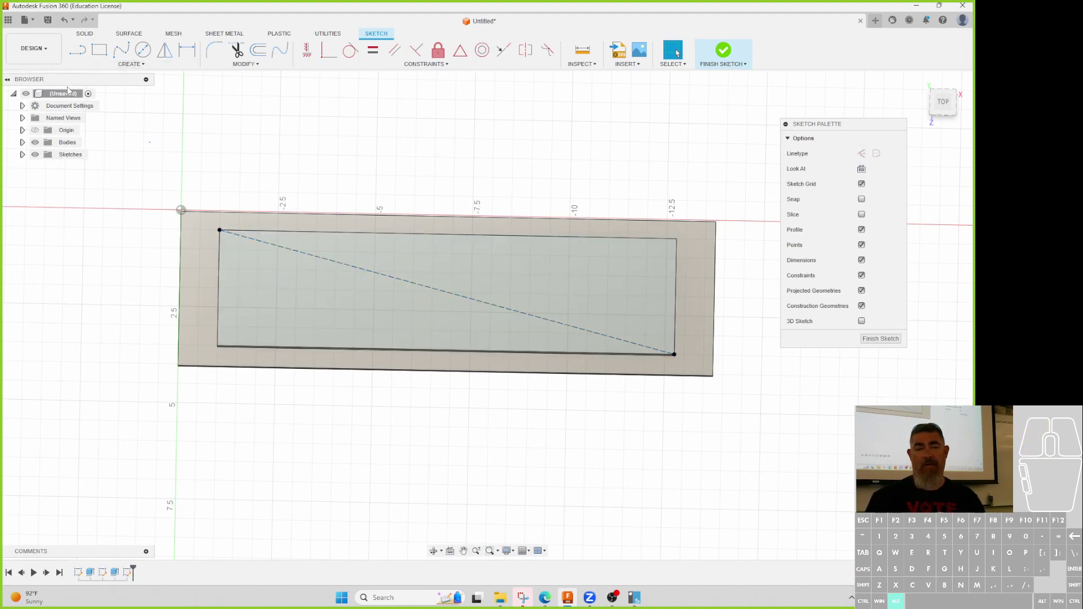
- Sketch a small center rectangle in the empty area beyond the plate's long edge
{"action": "left_click", "coordinate": [100, 50]}
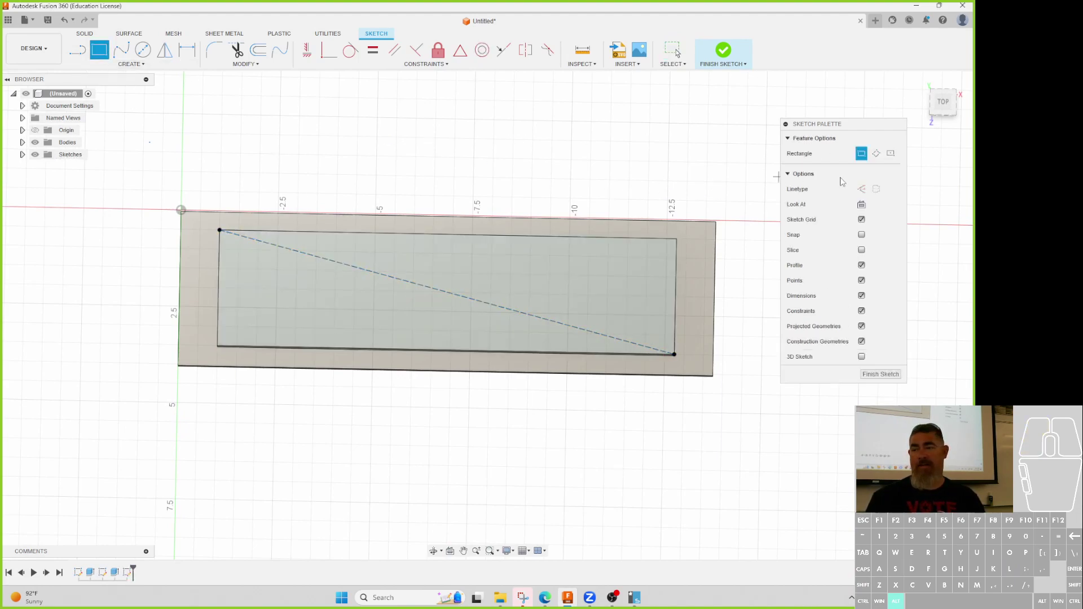
{"action": "left_click", "coordinate": [891, 154]}
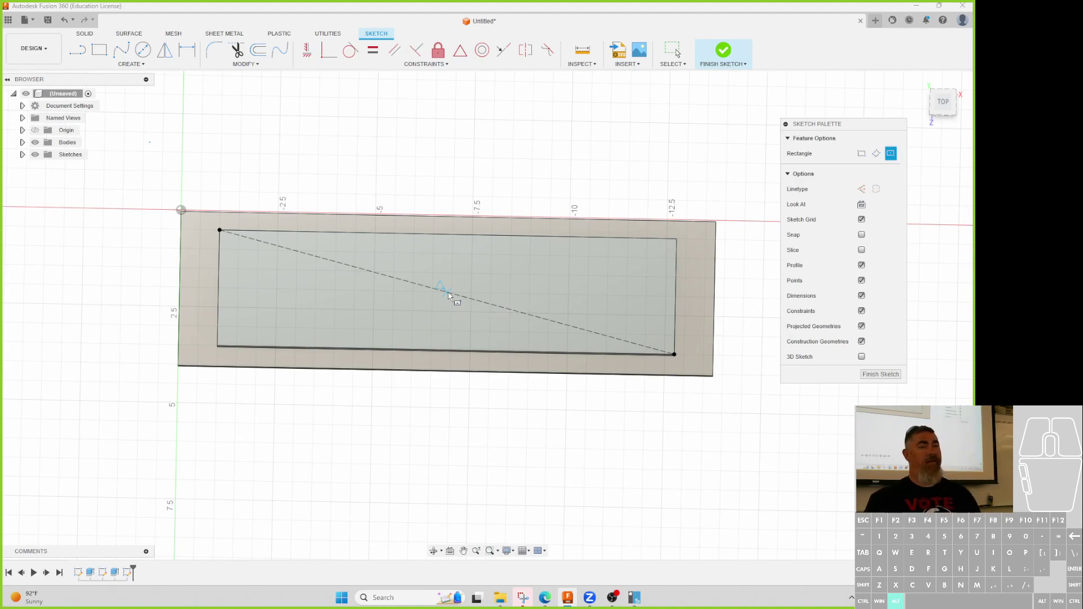
{"action": "left_click", "coordinate": [495, 134]}
{"action": "left_click", "coordinate": [537, 162]}
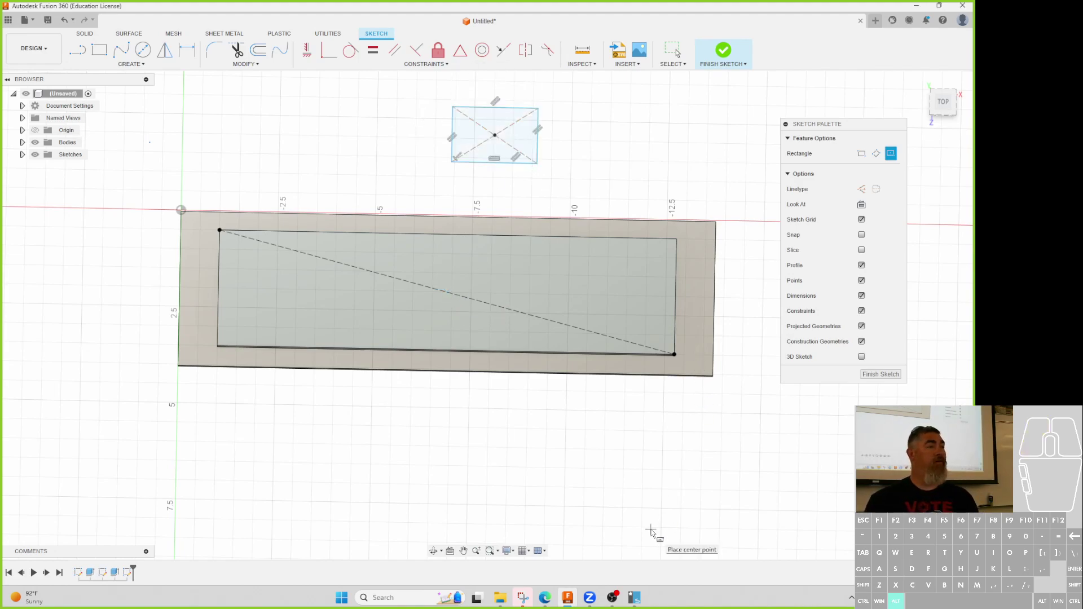
- Apply a Midpoint constraint between the small rectangle's center point and the pad's construction diagonal
{"action": "left_click", "coordinate": [460, 50]}
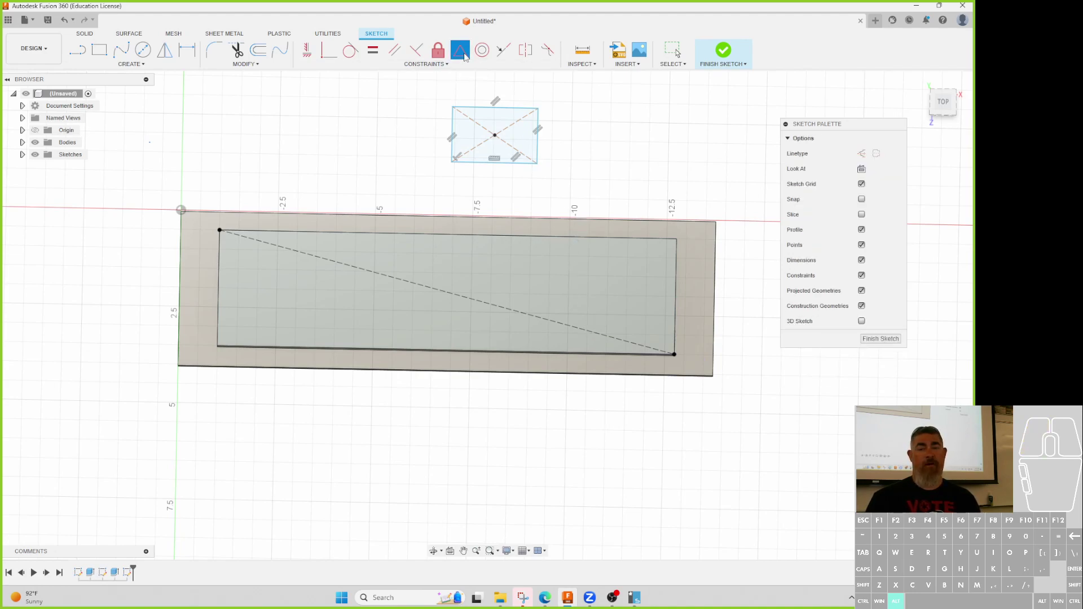
{"action": "left_click", "coordinate": [495, 135]}
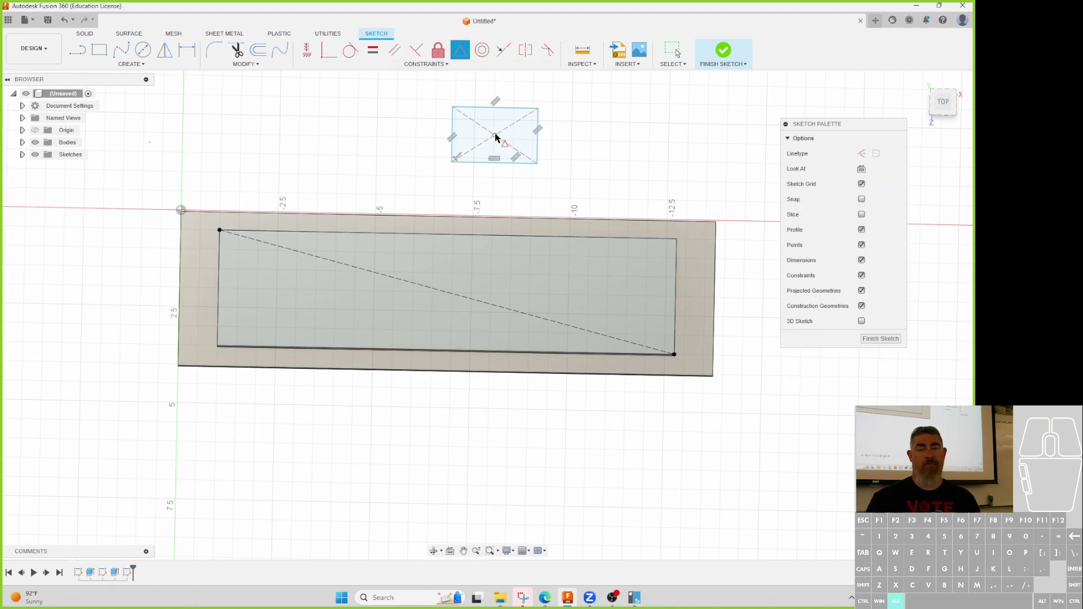
{"action": "left_click", "coordinate": [451, 294]}
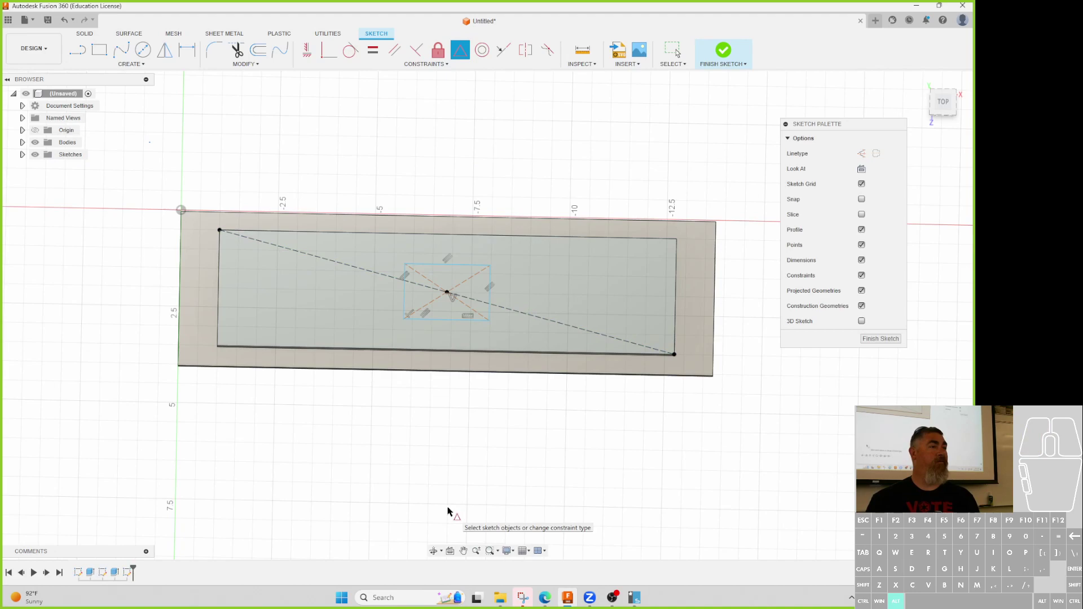
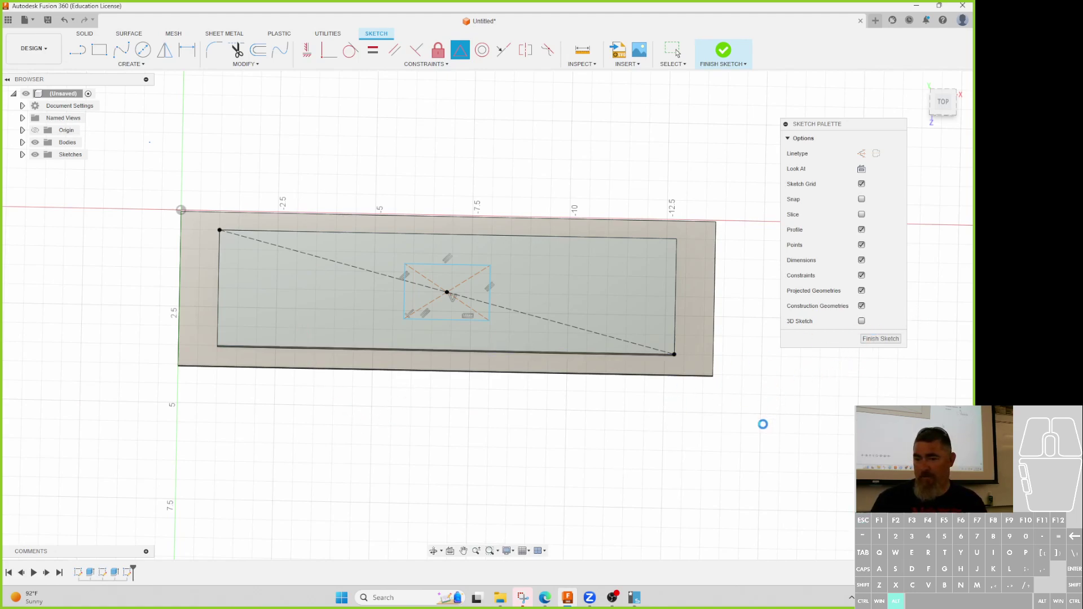
- Finish the sketch, switch to the browser and review the Centering Holes exercise on the 2.2.3 Centering Sketch Items page
{"action": "left_click", "coordinate": [888, 339]}
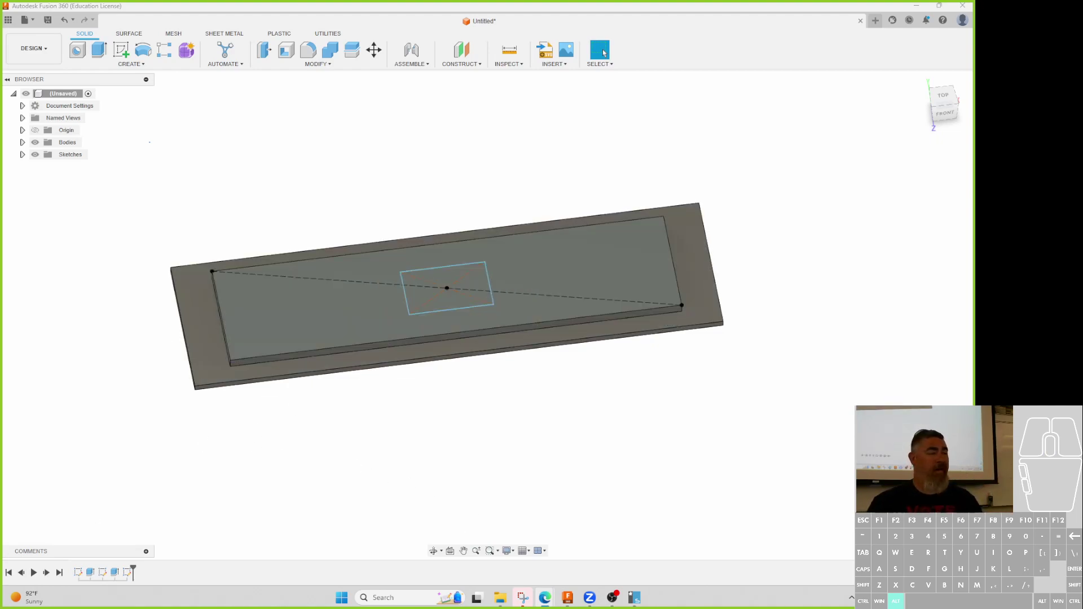
{"action": "left_click_drag", "start_coordinate": [105, 573], "coordinate": [625, 9]}
{"action": "scroll", "coordinate": [339, 304], "scroll_direction": "up", "scroll_amount": 8}
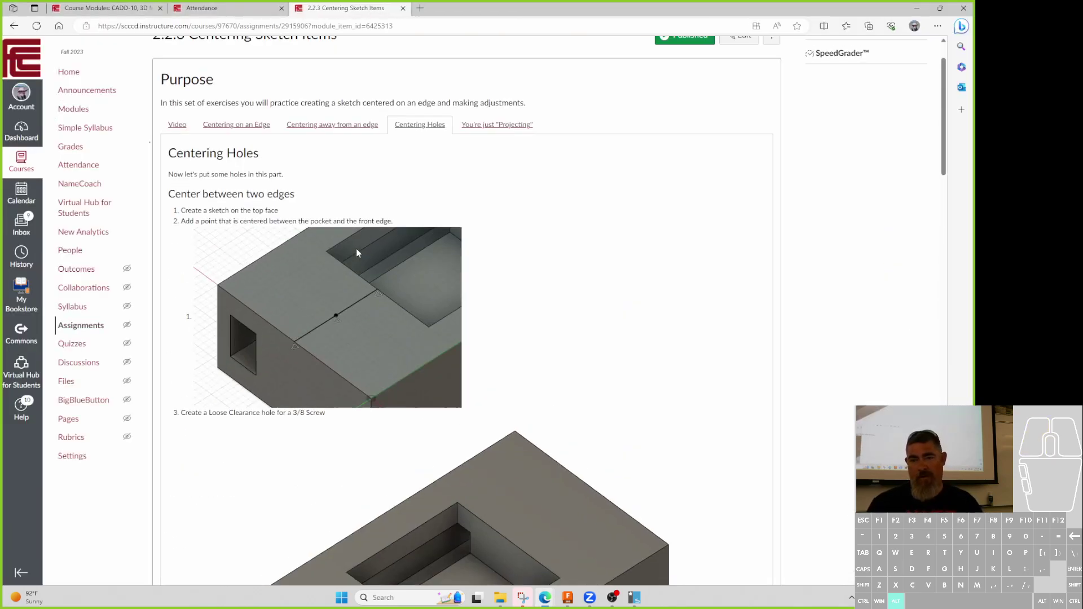
{"action": "scroll", "coordinate": [359, 226], "scroll_direction": "down", "scroll_amount": 2}
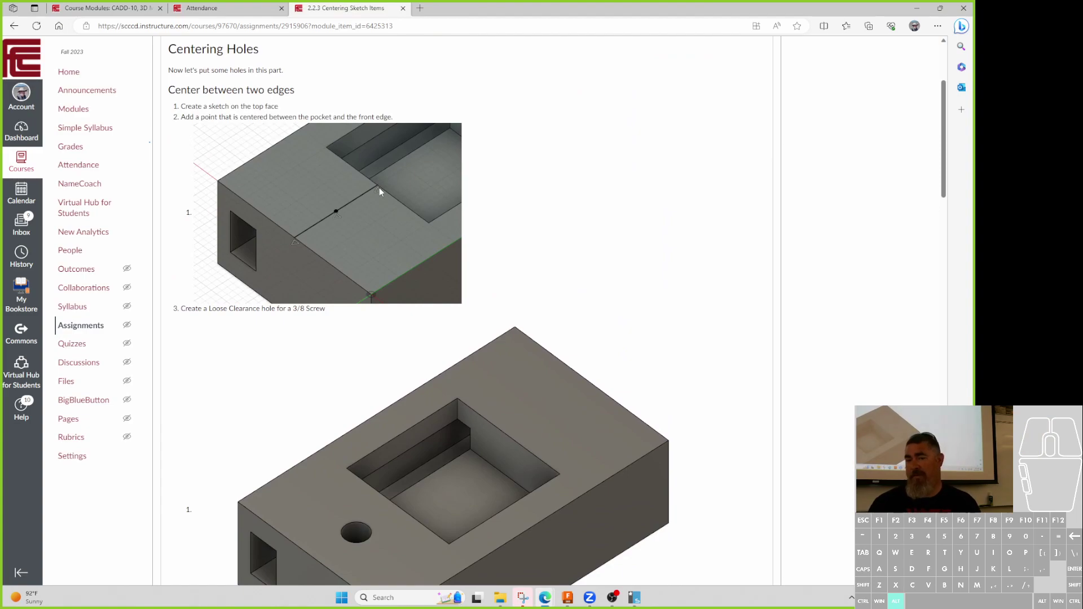
{"action": "scroll", "coordinate": [341, 221], "scroll_direction": "down", "scroll_amount": 9}
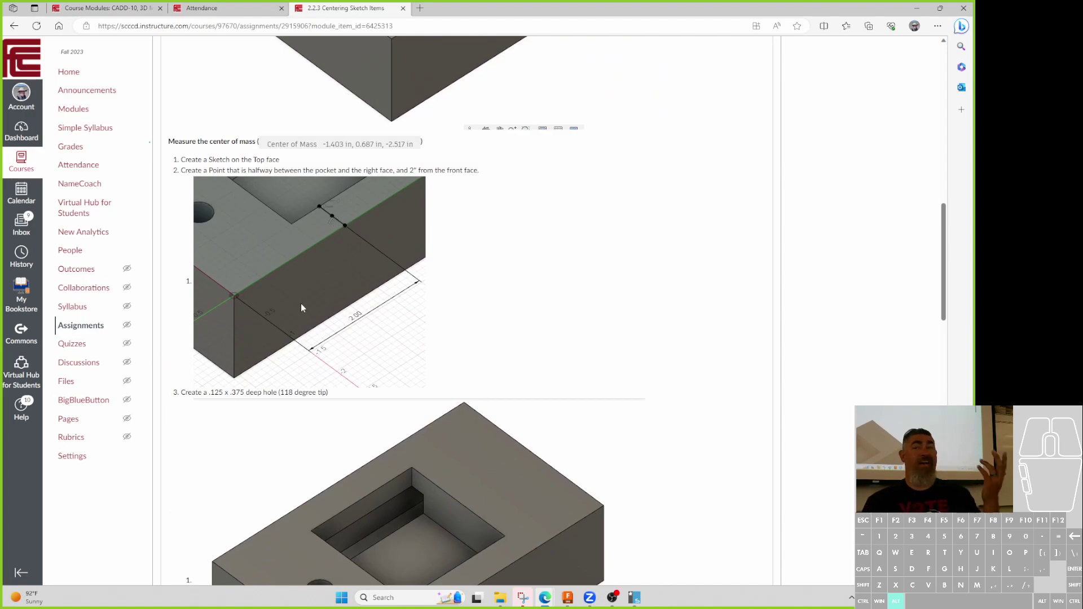
{"action": "scroll", "coordinate": [301, 307], "scroll_direction": "down", "scroll_amount": 8}
{"action": "scroll", "coordinate": [304, 274], "scroll_direction": "up", "scroll_amount": 5}
{"action": "scroll", "coordinate": [305, 274], "scroll_direction": "up", "scroll_amount": 7}
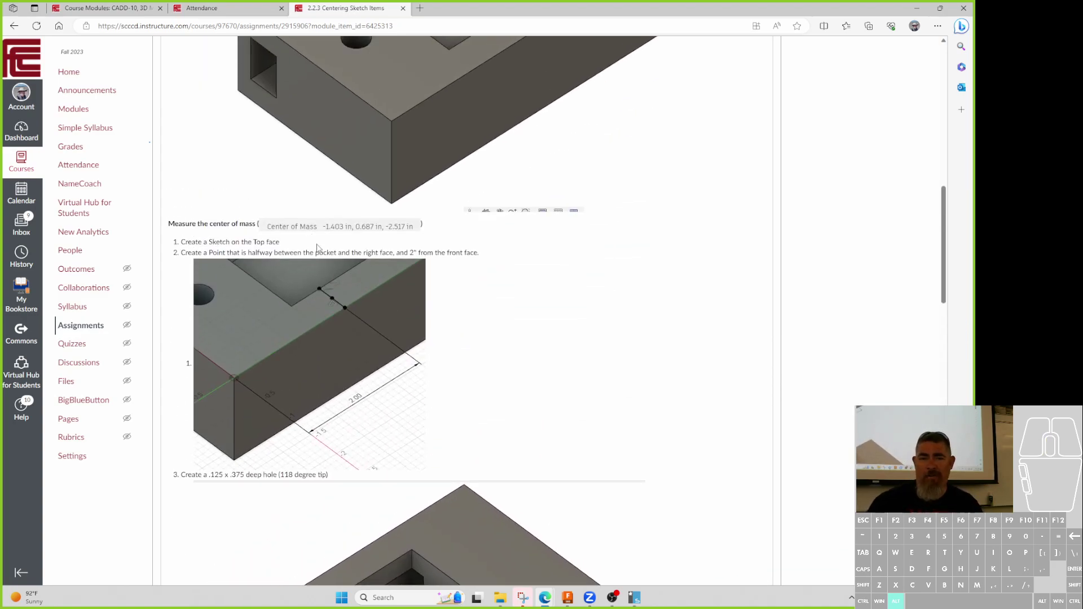
{"action": "scroll", "coordinate": [365, 244], "scroll_direction": "up", "scroll_amount": 2}
{"action": "scroll", "coordinate": [366, 246], "scroll_direction": "down", "scroll_amount": 2}
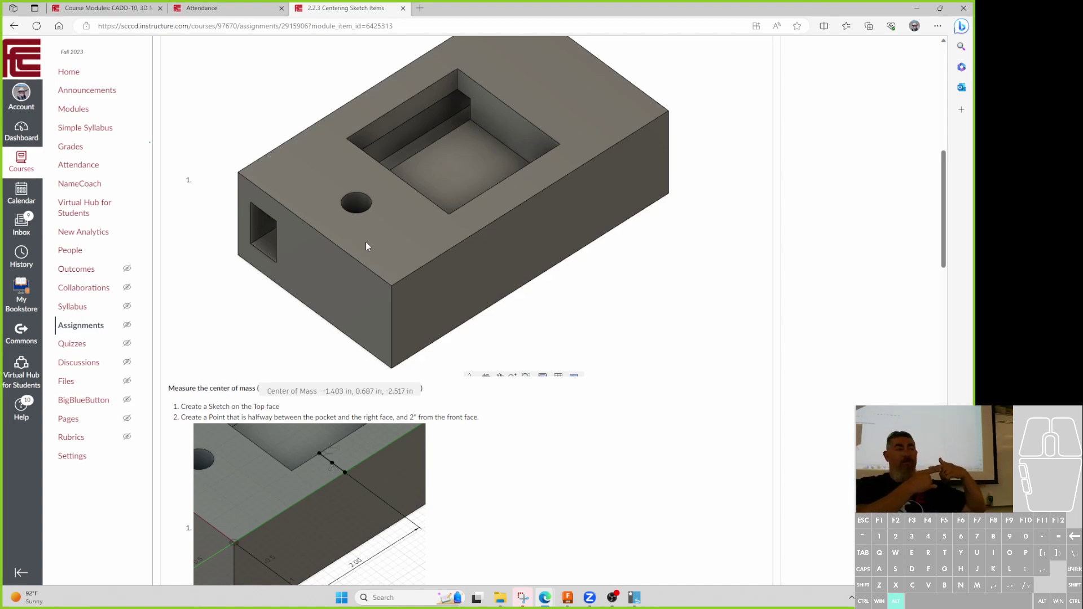
{"action": "scroll", "coordinate": [366, 246], "scroll_direction": "down", "scroll_amount": 15}
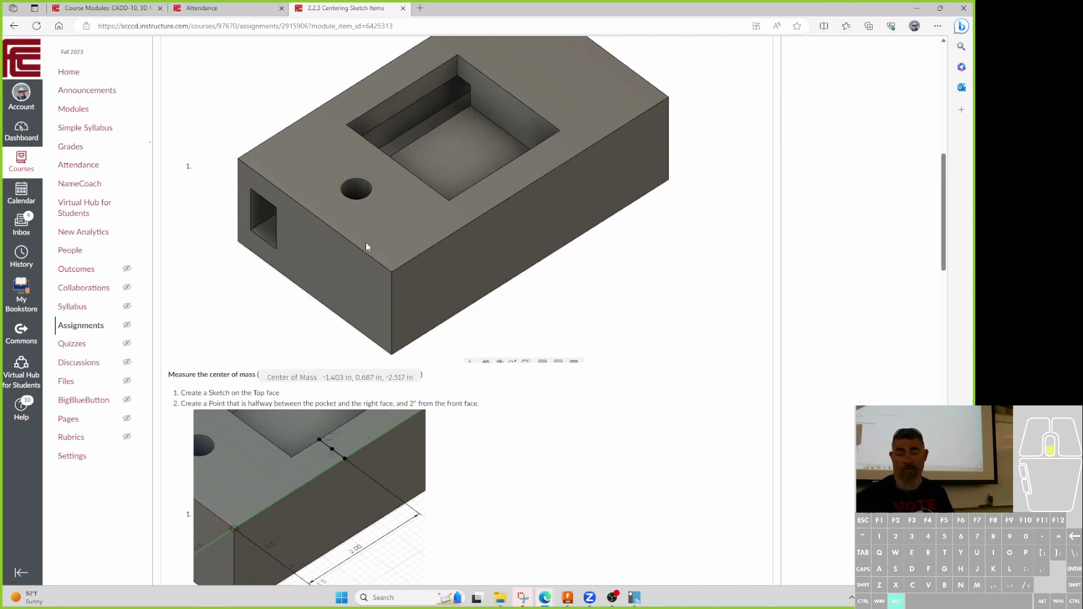
{"action": "scroll", "coordinate": [377, 360], "scroll_direction": "up", "scroll_amount": 9}
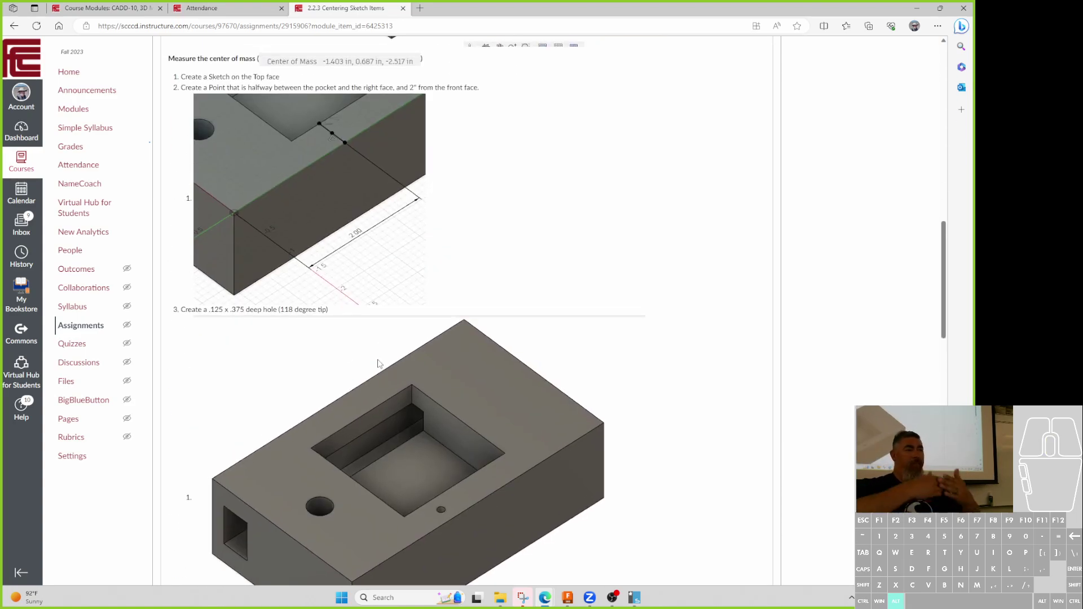
{"action": "scroll", "coordinate": [377, 364], "scroll_direction": "down", "scroll_amount": 12}
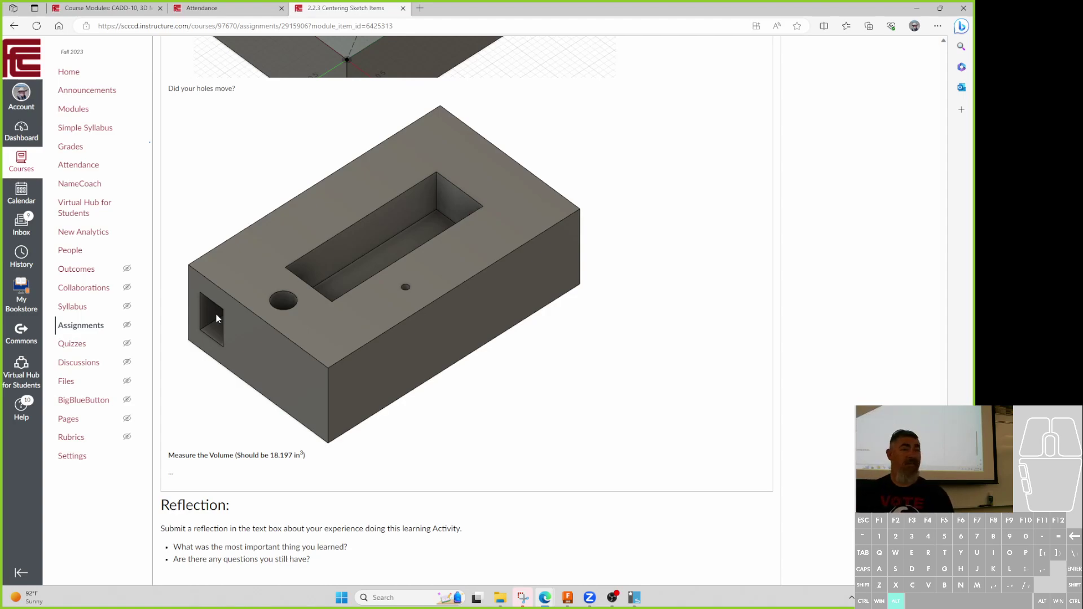
- Return to Fusion 360 and undo the midpoint constraint, the small rectangle and the construction diagonal on the raised pad
{"action": "left_click", "coordinate": [916, 13]}
{"action": "left_click", "coordinate": [914, 14]}
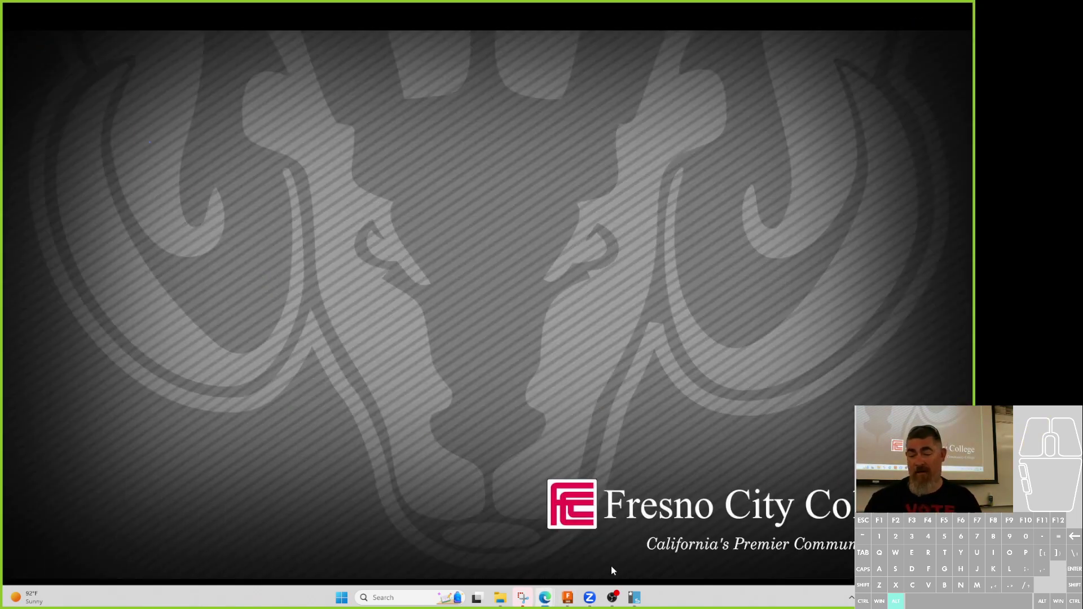
{"action": "left_click", "coordinate": [568, 599]}
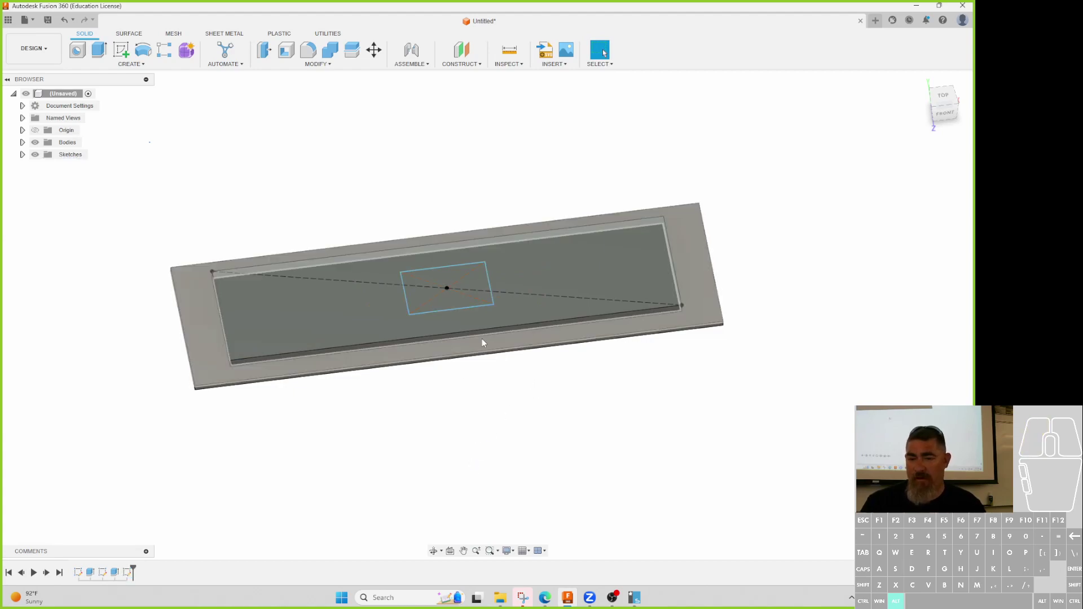
{"action": "key", "text": "ctrl+z"}
{"action": "key", "text": "ctrl+z"}
{"action": "key", "text": "ctrl+z"}
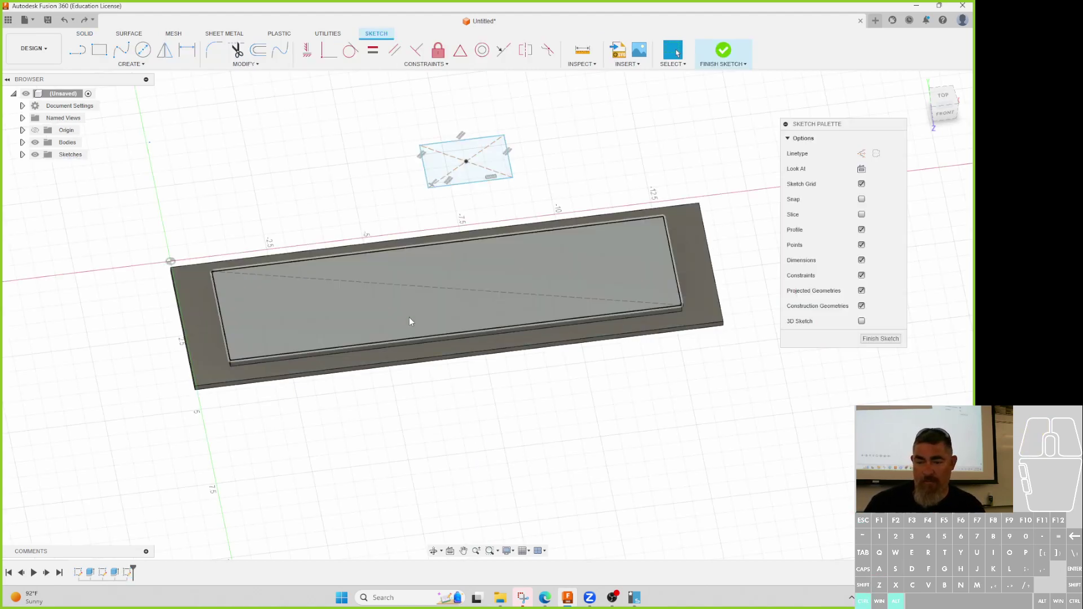
{"action": "key", "text": "ctrl+z"}
{"action": "key", "text": "ctrl+z"}
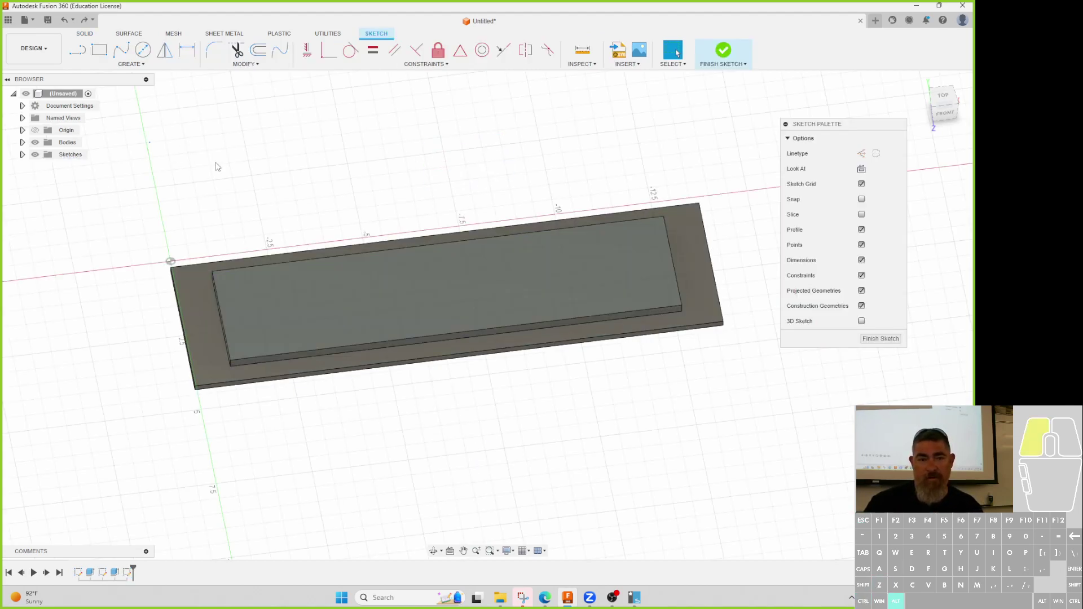
- Place three scattered sketch points on the raised pad's top face and finish the sketch
{"action": "left_click", "coordinate": [131, 63]}
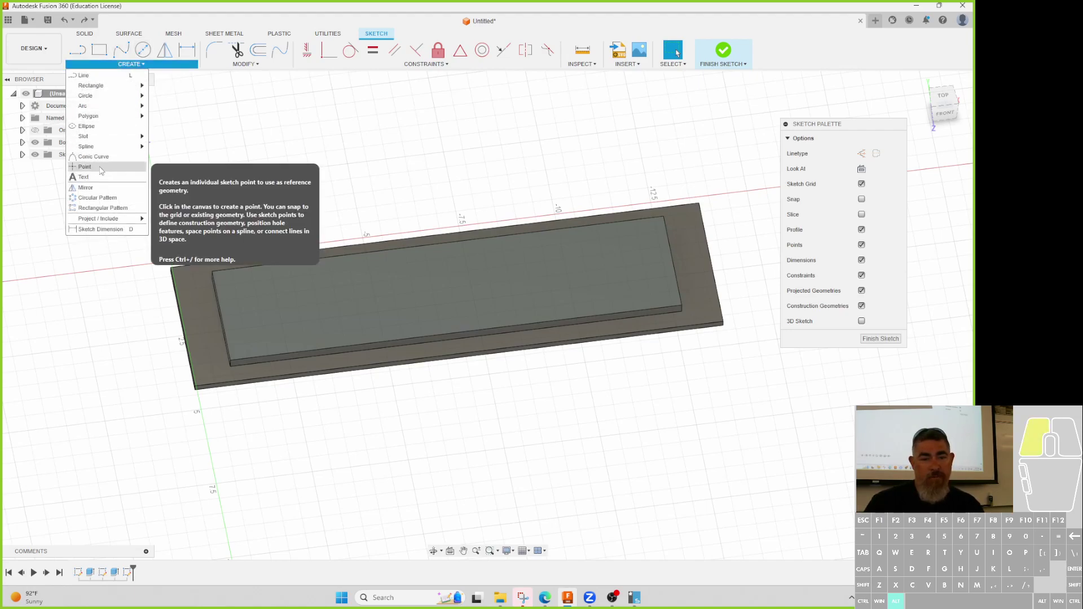
{"action": "left_click", "coordinate": [102, 187]}
{"action": "left_click", "coordinate": [439, 314]}
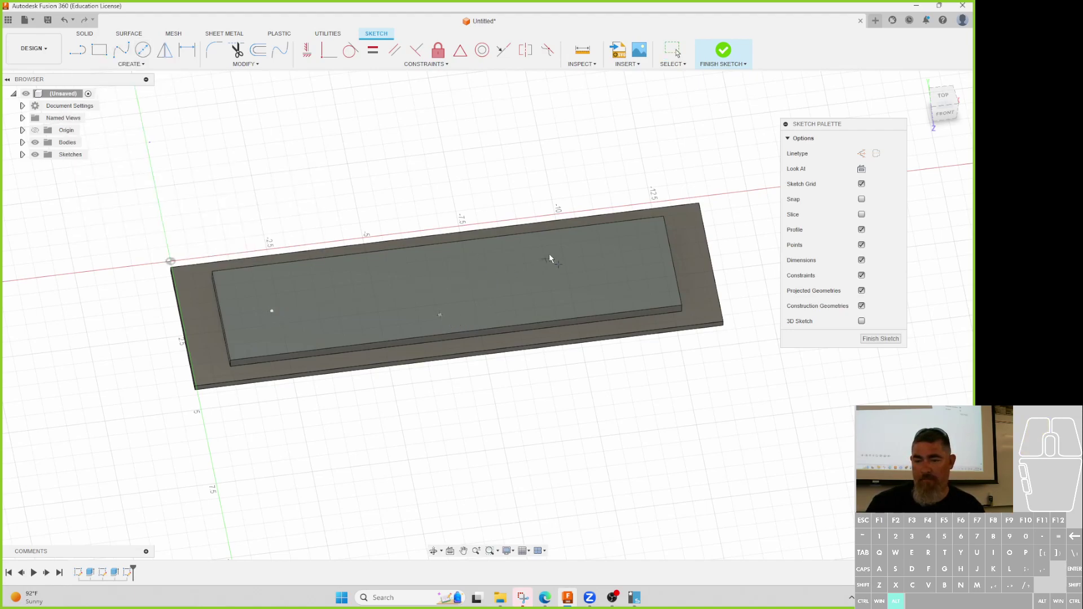
{"action": "left_click", "coordinate": [880, 338]}
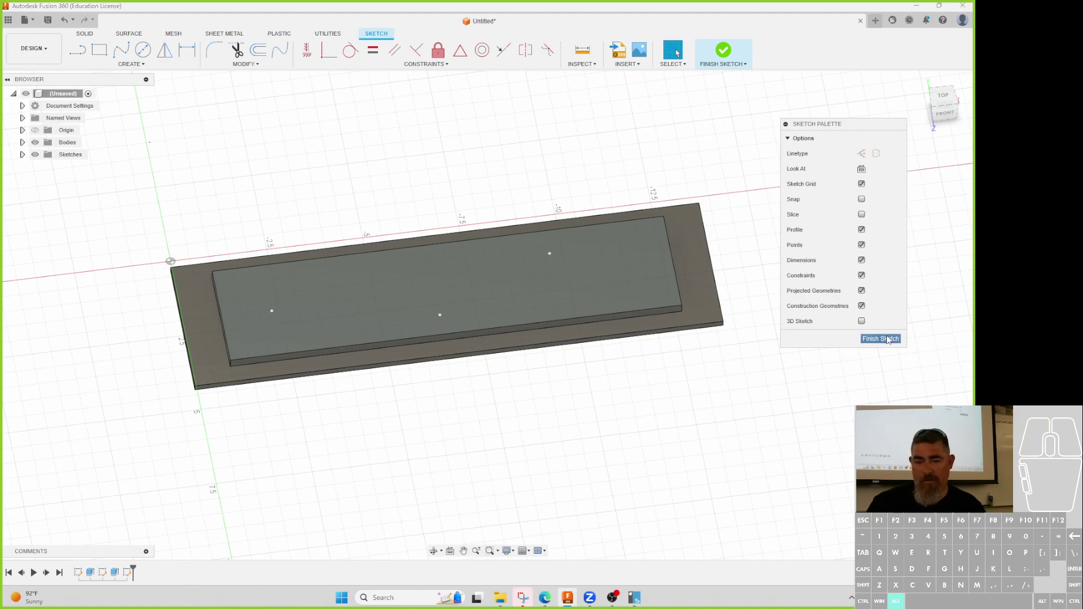
- Edit the base plate's extrusion to make the plate much thicker
{"action": "double_click", "coordinate": [89, 573]}
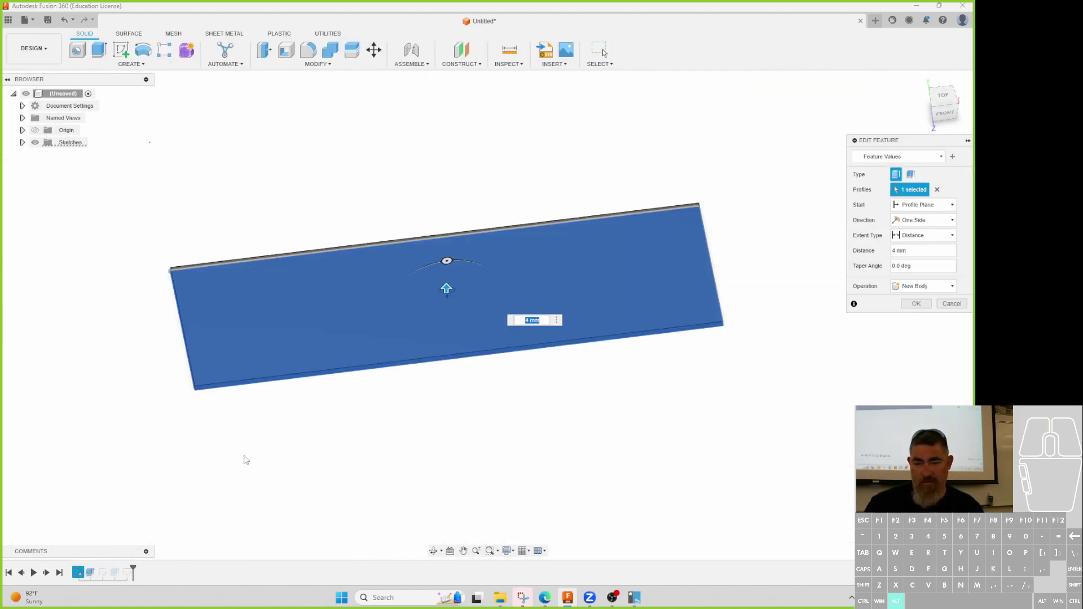
{"action": "key", "text": "Return"}
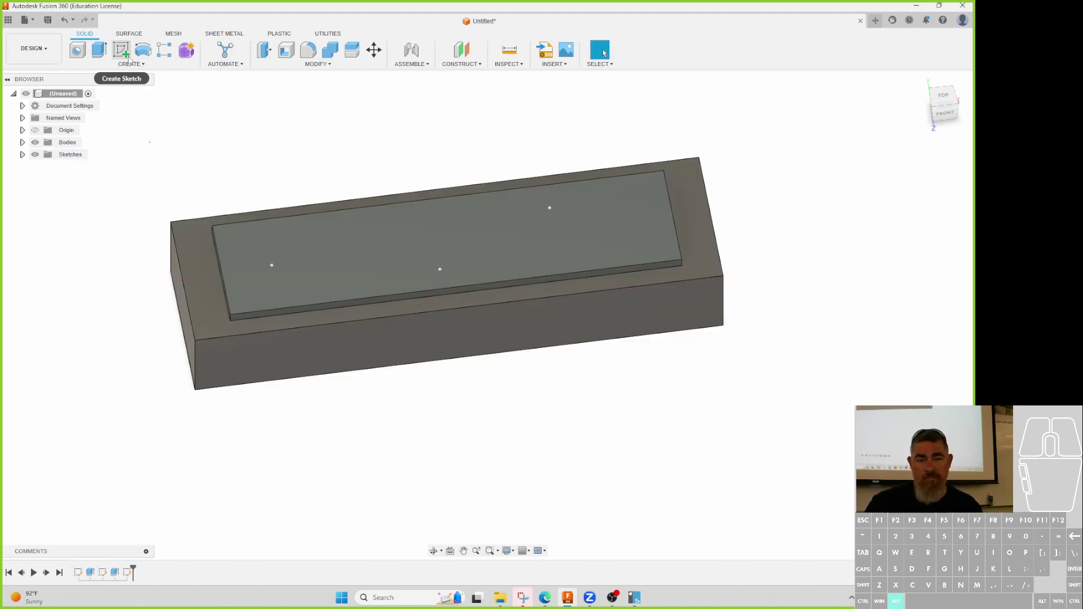
- Create simple holes 1.00 in in diameter and 2.50 in deep at the three sketch points on the pad
{"action": "left_click", "coordinate": [77, 50]}
{"action": "left_click", "coordinate": [272, 265]}
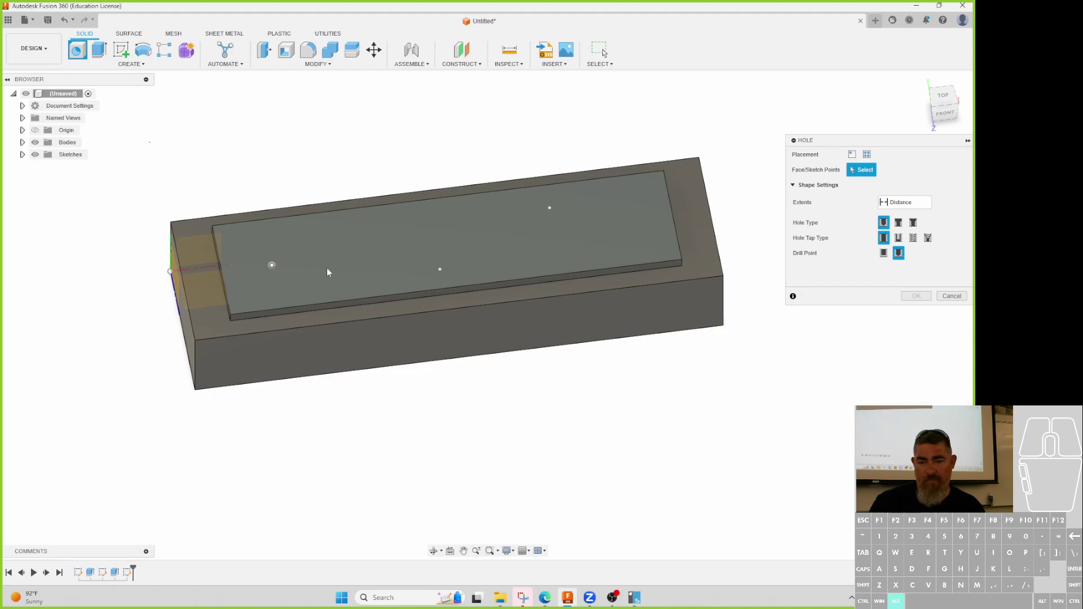
{"action": "left_click", "coordinate": [440, 269]}
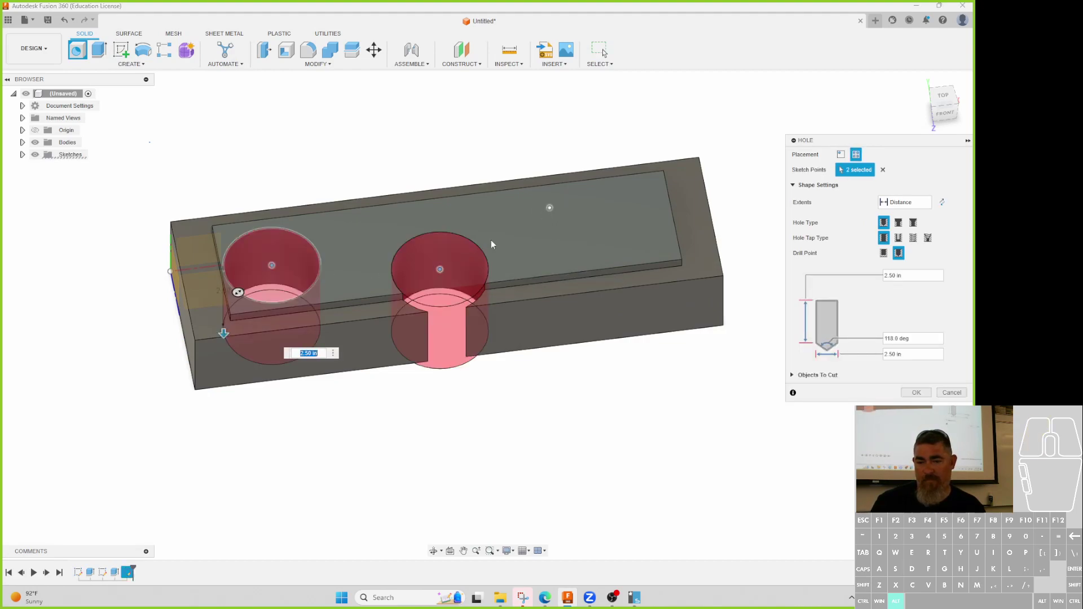
{"action": "left_click", "coordinate": [549, 208]}
{"action": "key", "text": "Tab"}
{"action": "type", "text": "1"}
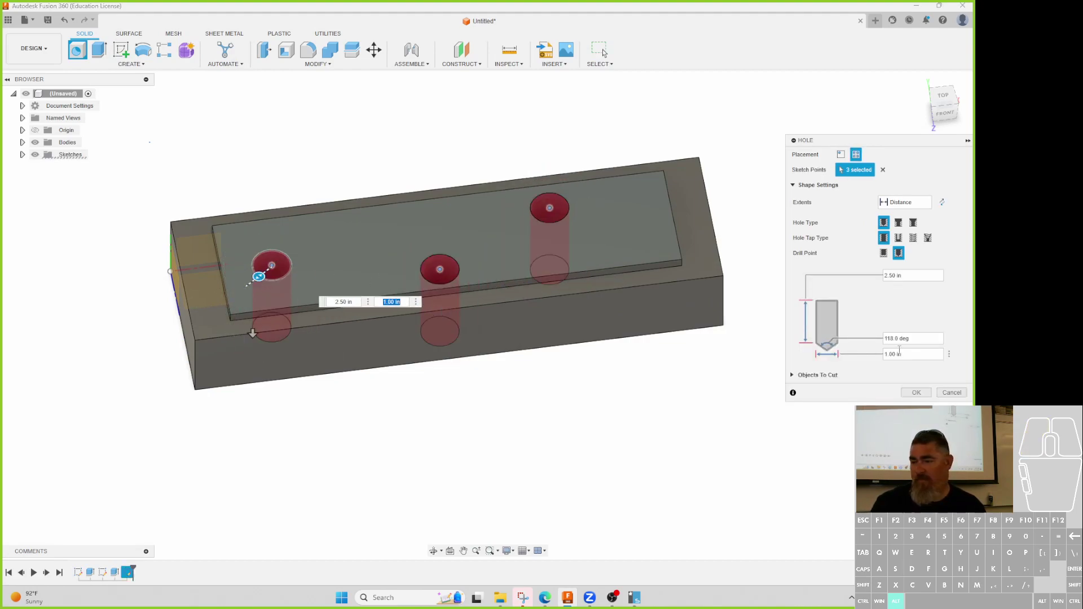
{"action": "left_click", "coordinate": [916, 392]}
{"action": "mouse_move", "coordinate": [489, 418]}
{"action": "middle_mouse_down", "text": "shift"}
{"action": "mouse_move", "coordinate": [496, 394]}
{"action": "mouse_move", "coordinate": [504, 419]}
{"action": "middle_mouse_up", "text": "shift"}
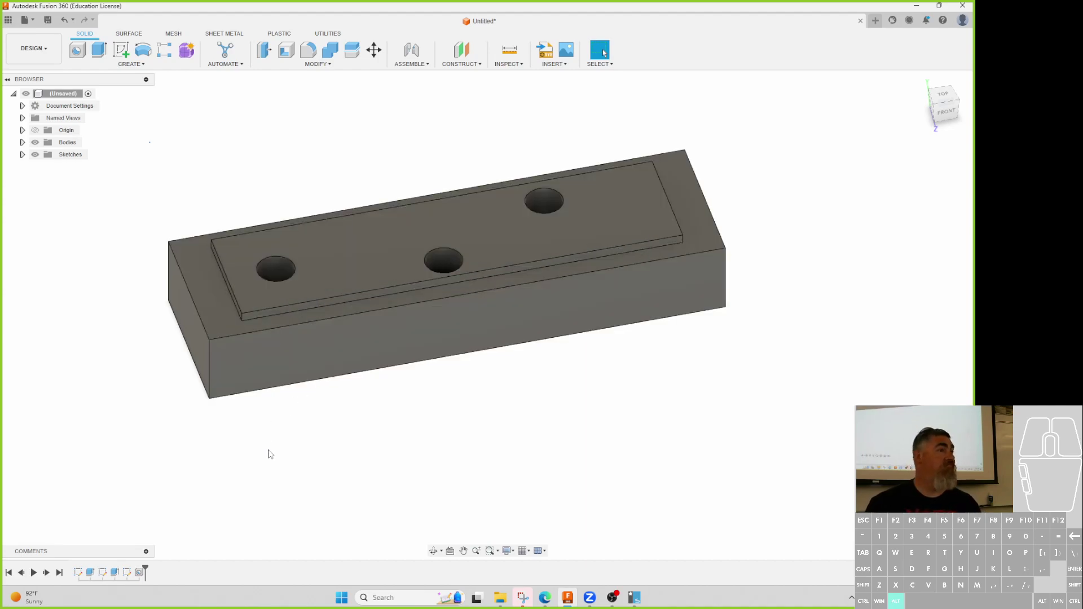
- Start a sketch on the thickened block's long front side face
{"action": "left_click", "coordinate": [121, 50]}
{"action": "left_click", "coordinate": [383, 319]}
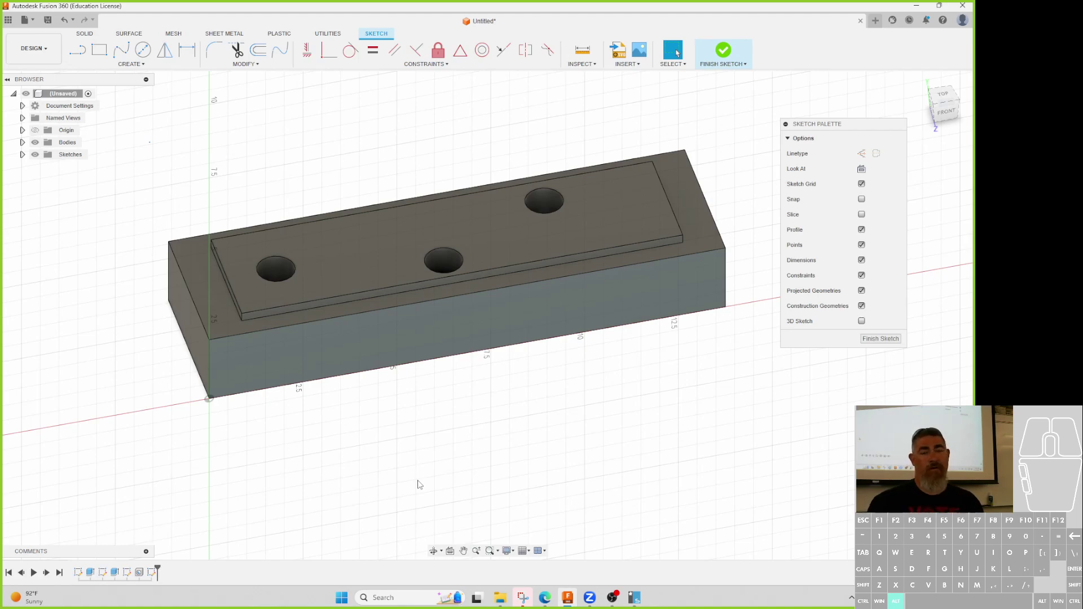
{"action": "left_click", "coordinate": [131, 64]}
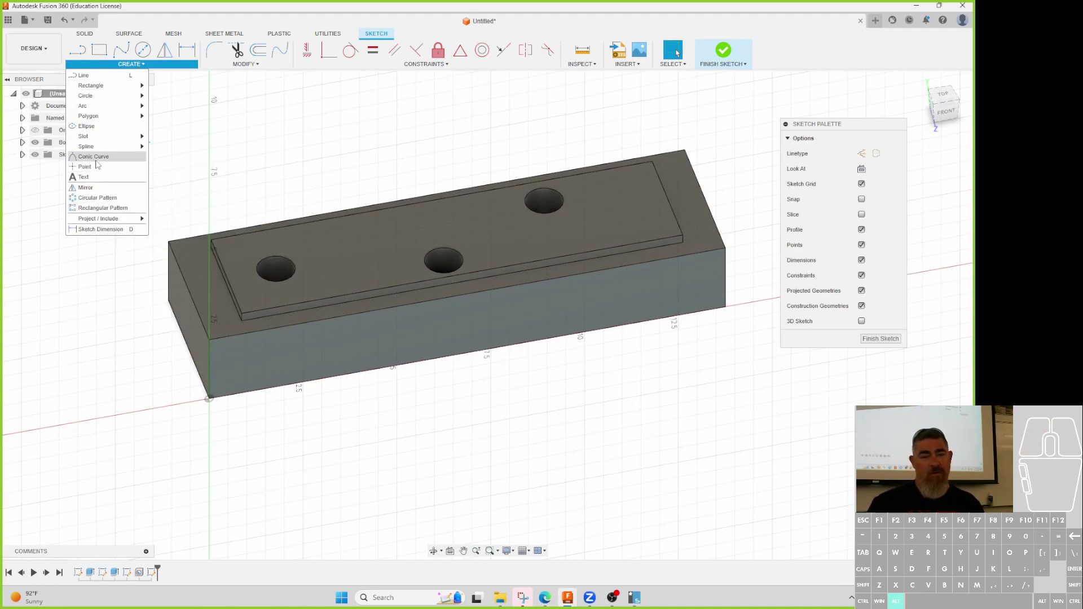
{"action": "left_click", "coordinate": [317, 151]}
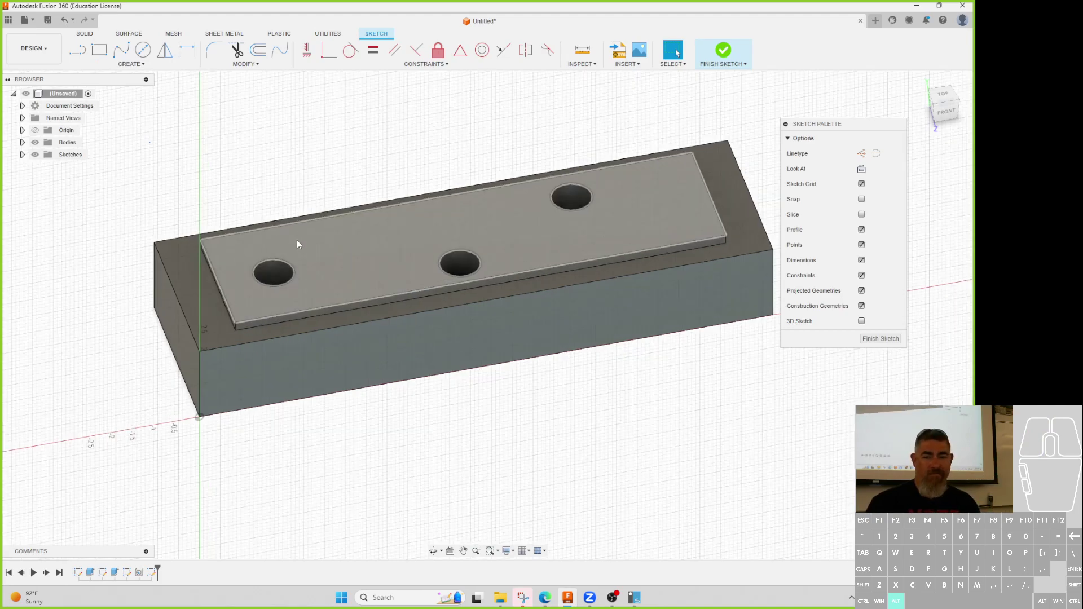
- Project the rim of the hole nearest the origin end onto the front-face sketch, keeping Projection Link enabled
{"action": "scroll", "coordinate": [280, 292], "scroll_direction": "up", "scroll_amount": 4}
{"action": "middle_click_drag", "start_coordinate": [307, 220], "coordinate": [319, 161]}
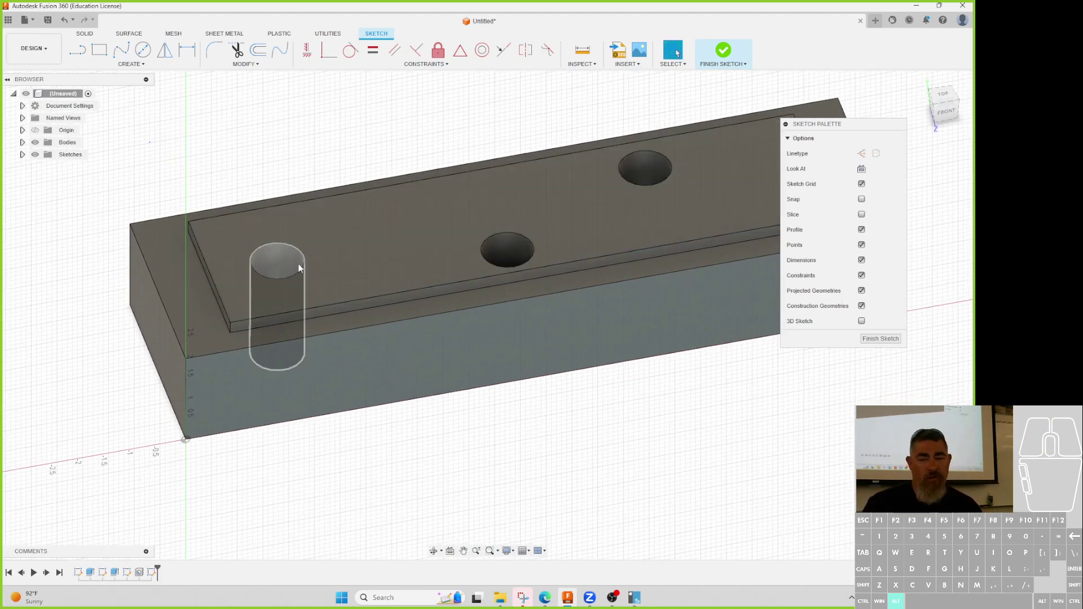
{"action": "left_click", "coordinate": [296, 262]}
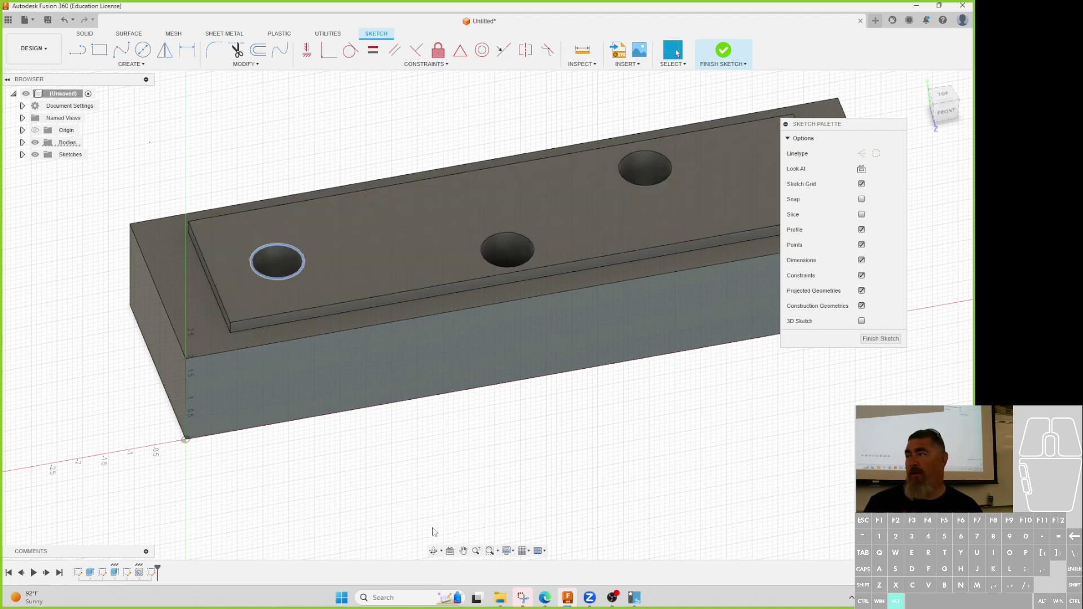
{"action": "left_click", "coordinate": [449, 550]}
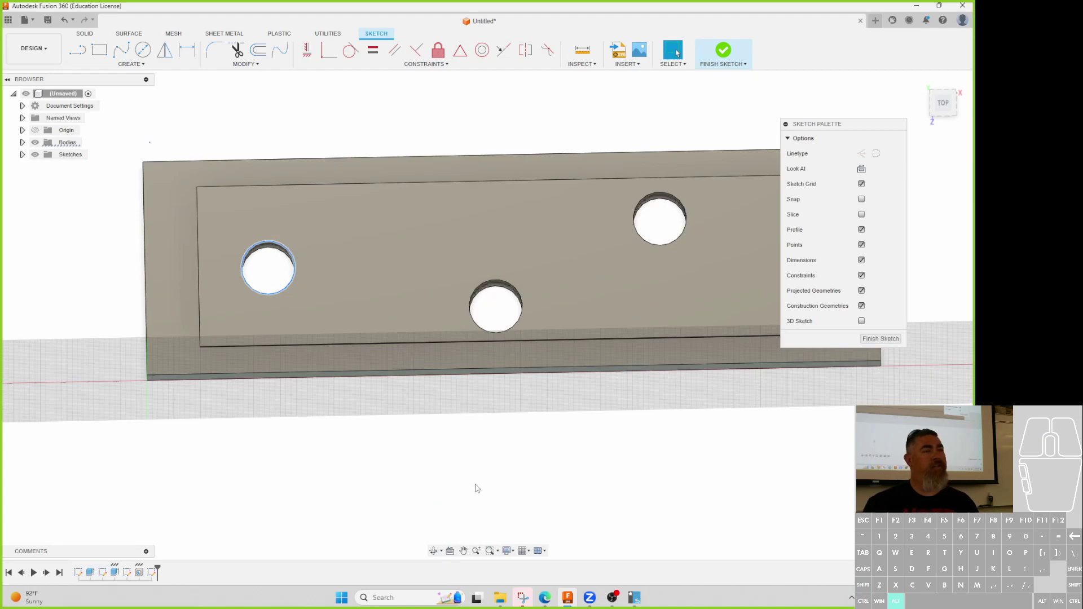
{"action": "middle_click_drag", "start_coordinate": [449, 474], "coordinate": [454, 438], "text": "shift"}
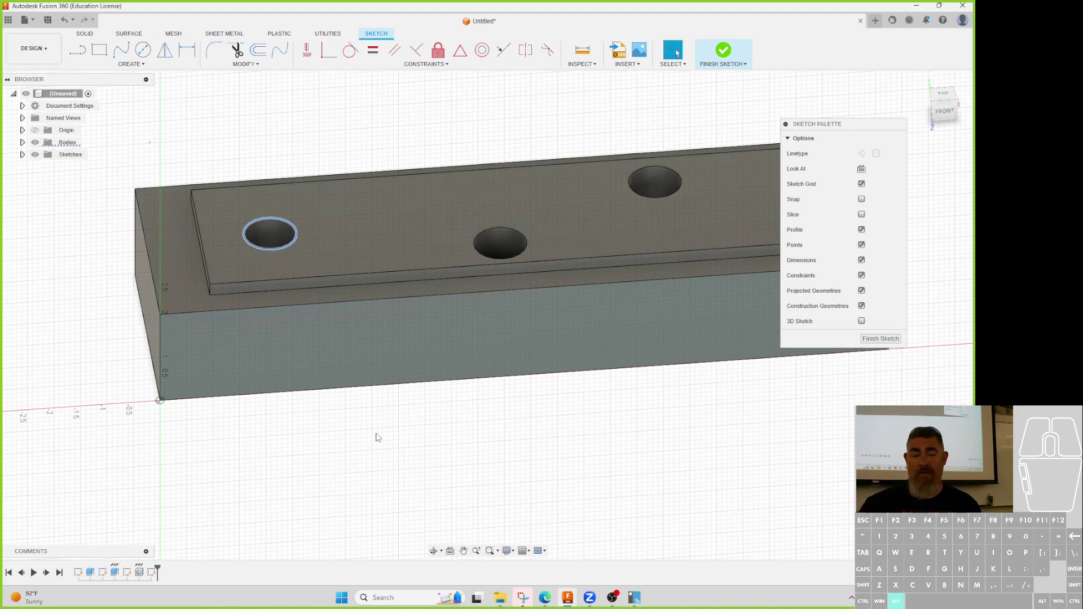
{"action": "left_click", "coordinate": [123, 63]}
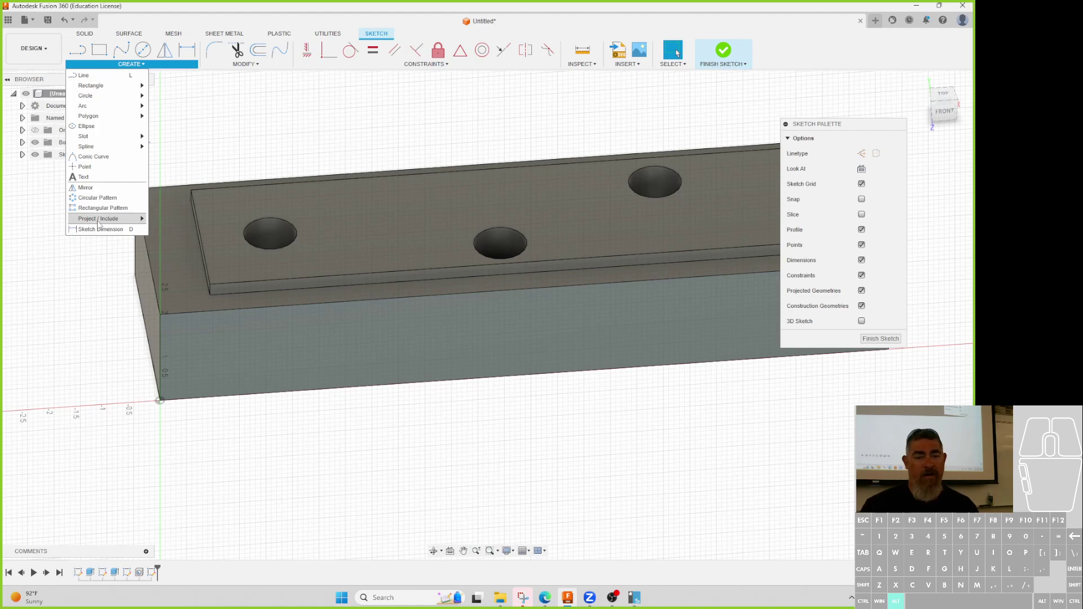
{"action": "mouse_move", "coordinate": [82, 221]}
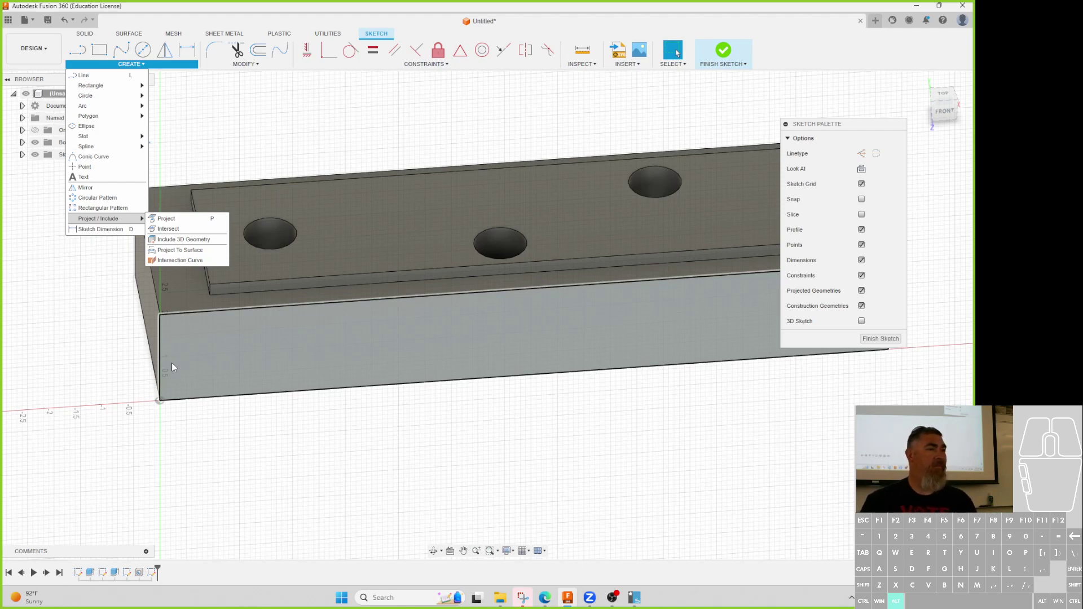
{"action": "left_click", "coordinate": [165, 219]}
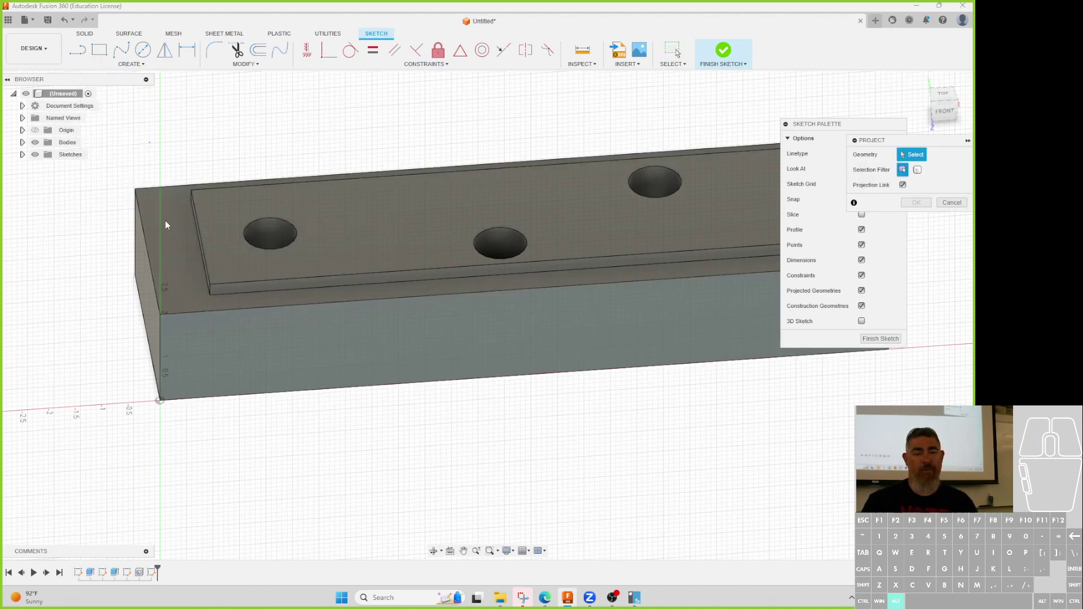
{"action": "left_click", "coordinate": [252, 248]}
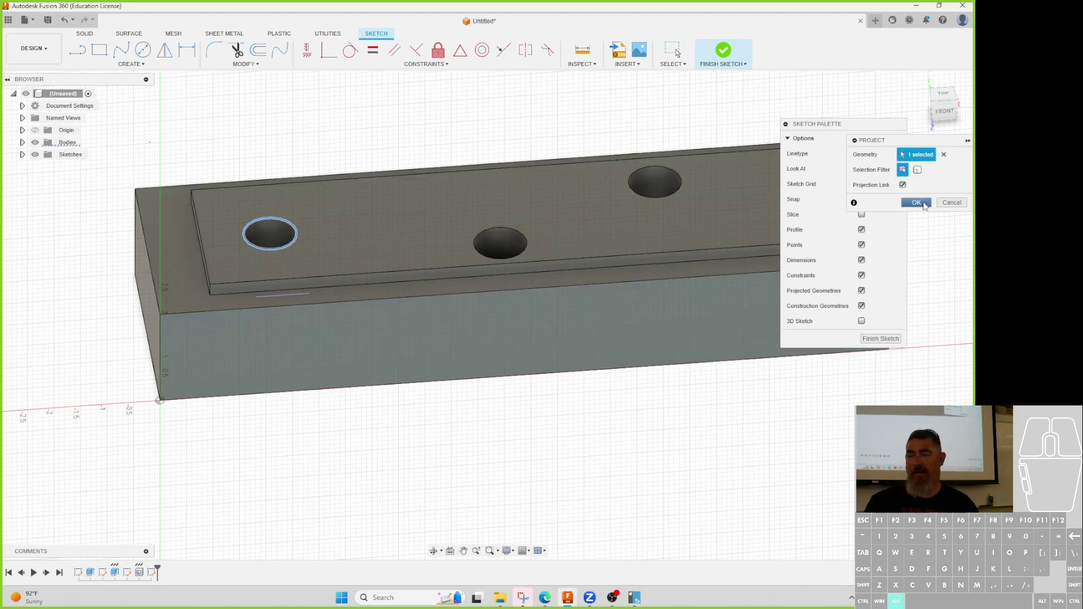
{"action": "left_click", "coordinate": [916, 203]}
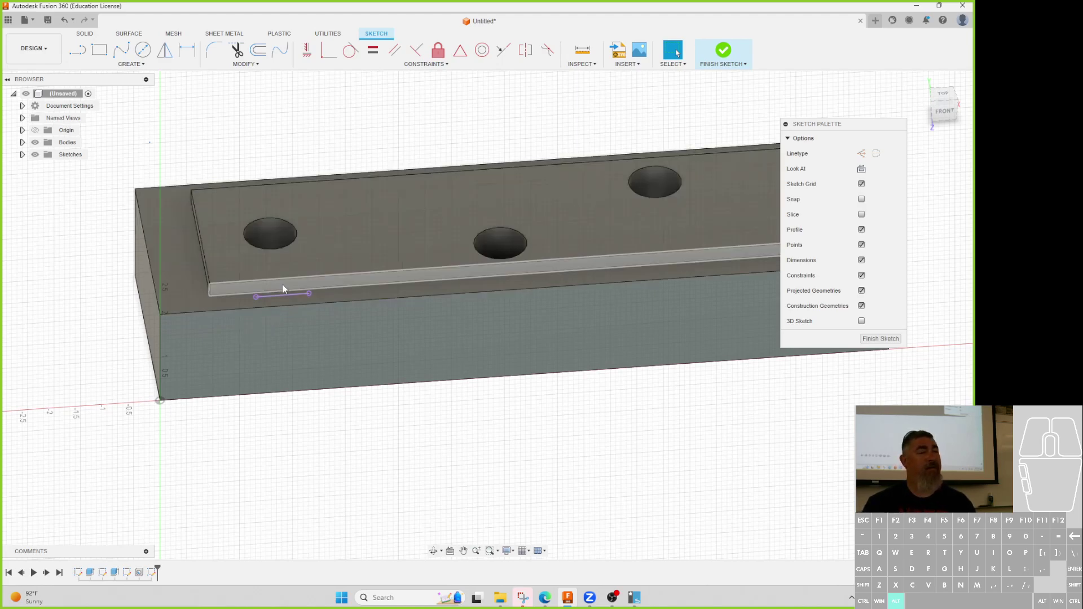
- Project the underside rim of the middle hole onto the front-face sketch, keeping Projection Link enabled
{"action": "middle_click_drag", "start_coordinate": [331, 488], "coordinate": [321, 430], "text": "shift"}
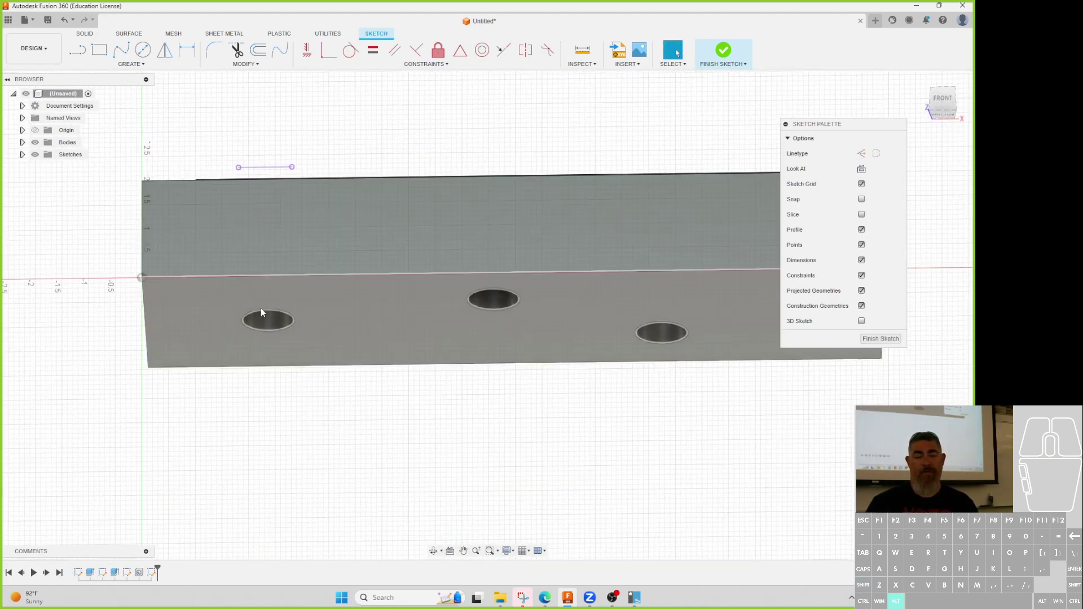
{"action": "key", "text": "p"}
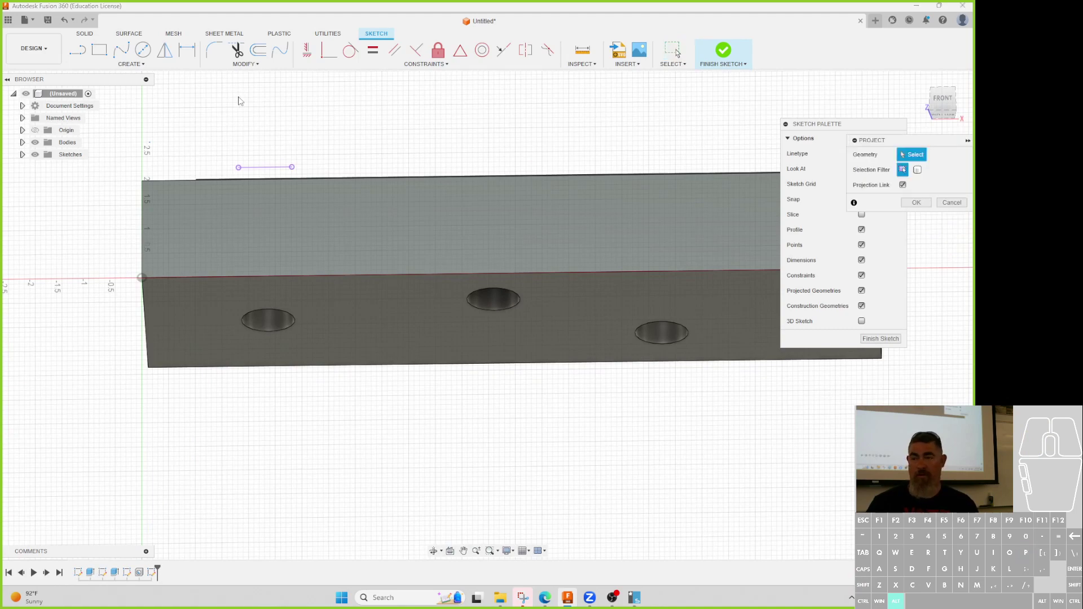
{"action": "left_click", "coordinate": [292, 329]}
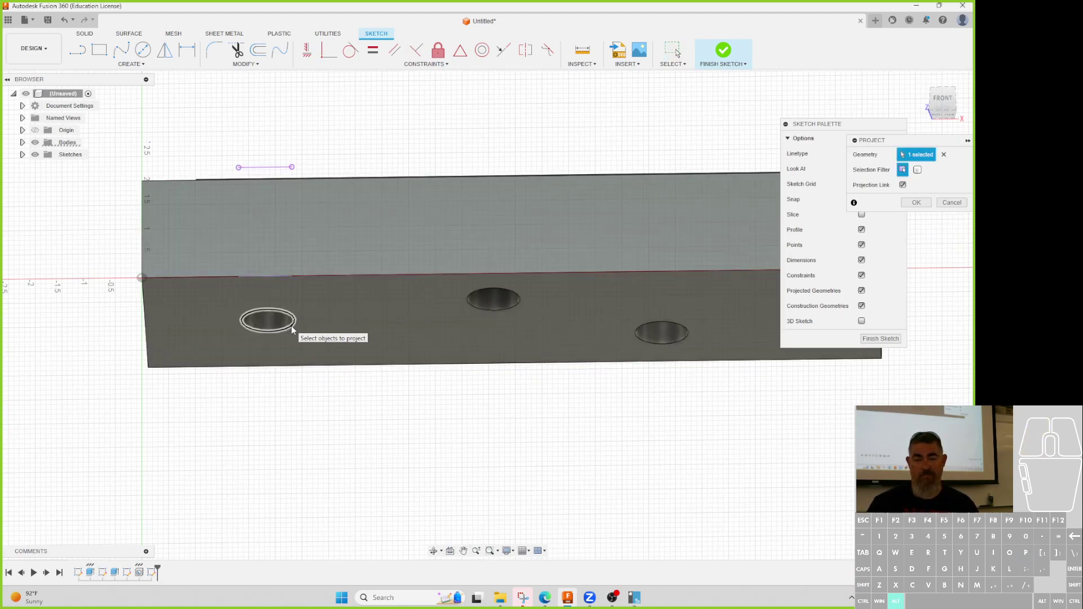
{"action": "left_click", "coordinate": [472, 306]}
{"action": "left_click", "coordinate": [275, 310]}
{"action": "left_click", "coordinate": [916, 201]}
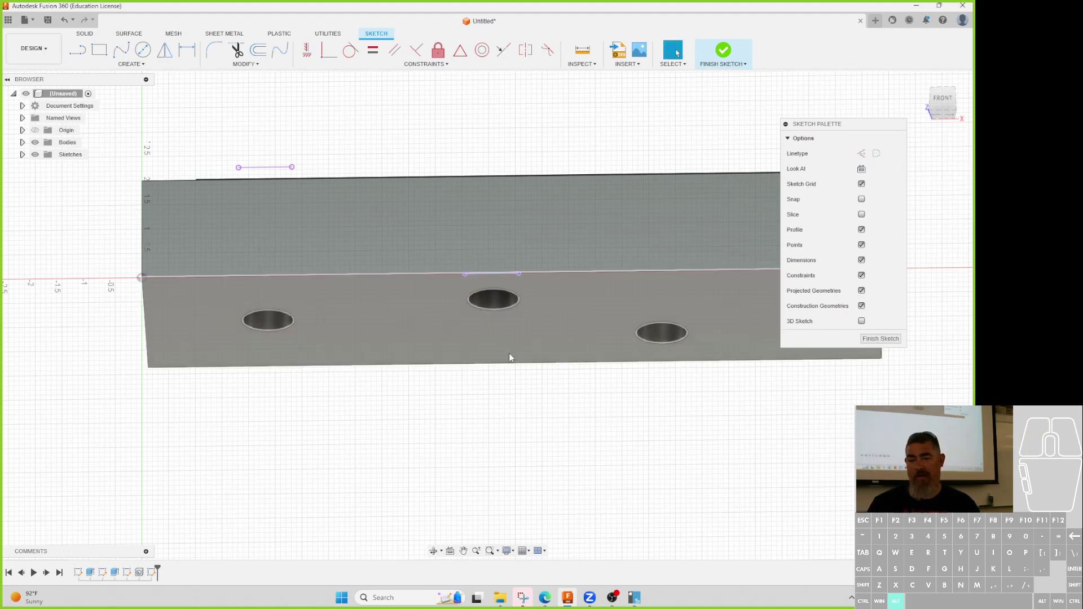
- Examine the two projected hole lines on the front-face plane and which hole rim each one comes from
{"action": "middle_click_drag", "start_coordinate": [505, 401], "coordinate": [491, 438], "text": "shift"}
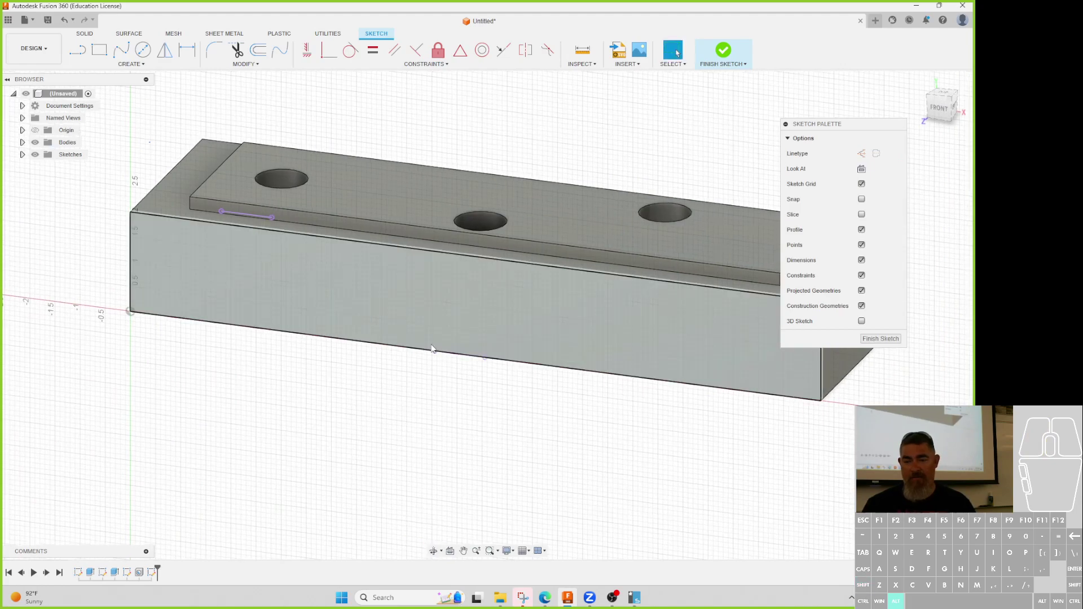
{"action": "scroll", "coordinate": [467, 401], "scroll_direction": "up", "scroll_amount": 3}
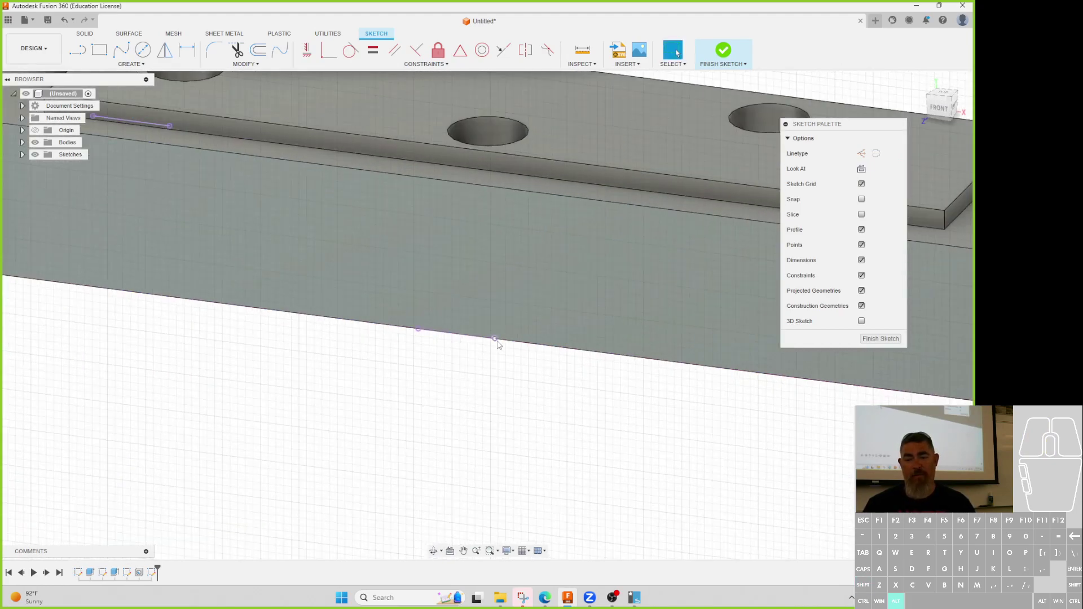
{"action": "mouse_move", "coordinate": [510, 377]}
{"action": "middle_mouse_down", "text": "shift"}
{"action": "mouse_move", "coordinate": [524, 343]}
{"action": "mouse_move", "coordinate": [504, 359]}
{"action": "middle_mouse_up", "text": "shift"}
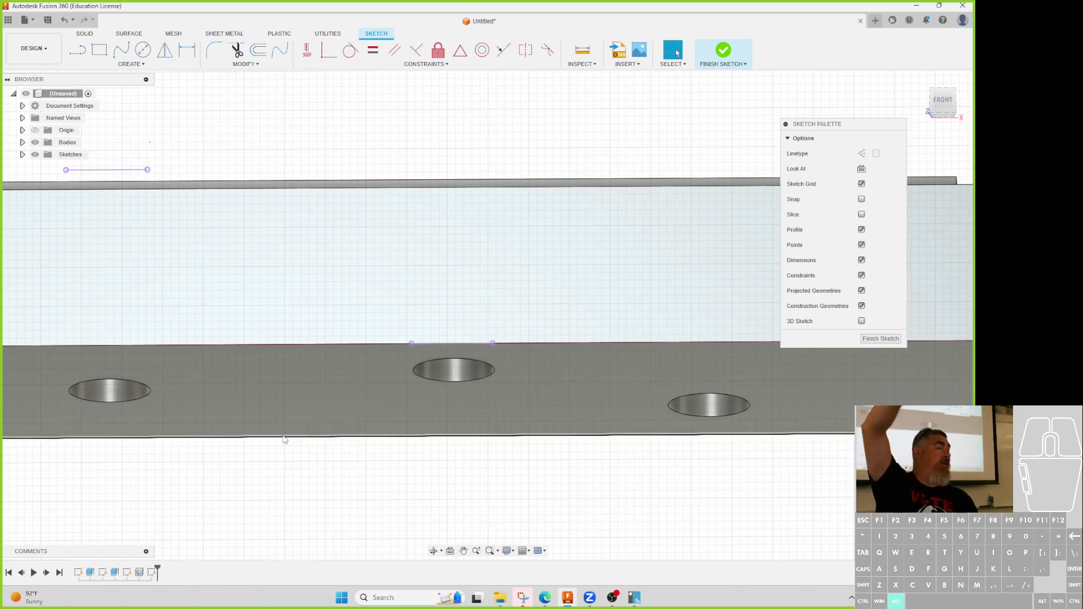
{"action": "scroll", "coordinate": [259, 431], "scroll_direction": "down", "scroll_amount": 5}
{"action": "middle_click_drag", "start_coordinate": [233, 420], "coordinate": [333, 472], "text": "shift"}
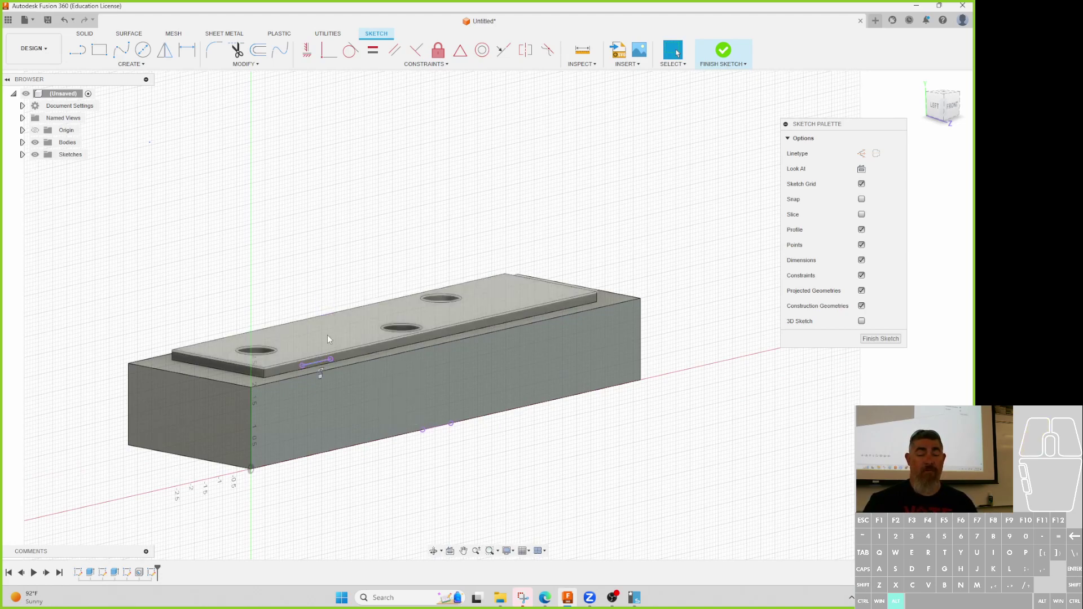
{"action": "left_click", "coordinate": [322, 364]}
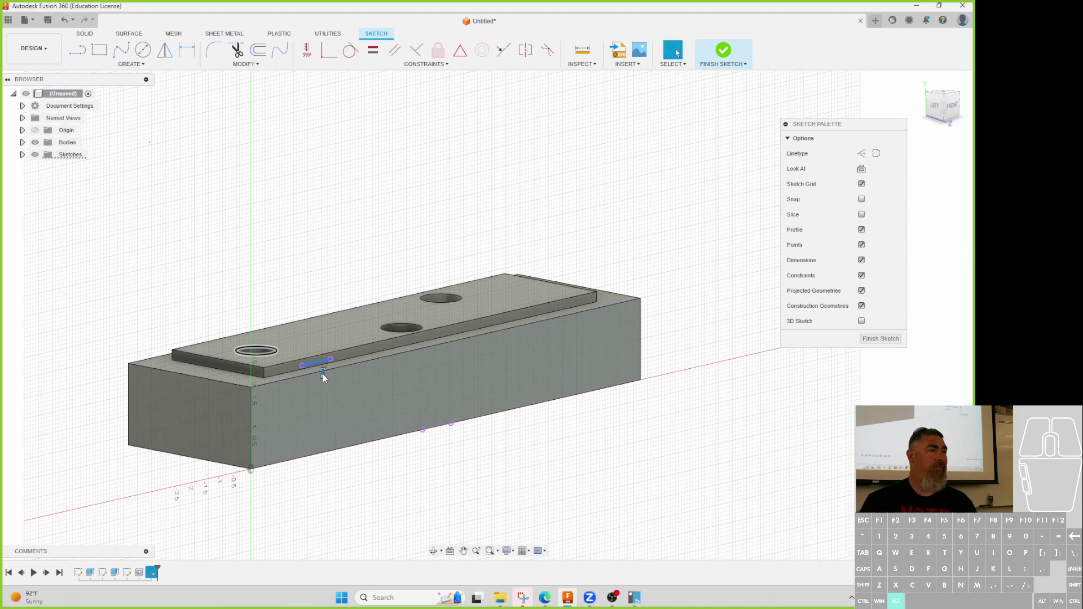
{"action": "left_click", "coordinate": [371, 268]}
{"action": "middle_click_drag", "start_coordinate": [395, 275], "coordinate": [363, 309], "text": "shift"}
{"action": "scroll", "coordinate": [381, 409], "scroll_direction": "up", "scroll_amount": 2}
{"action": "middle_click_drag", "start_coordinate": [170, 370], "coordinate": [274, 277]}
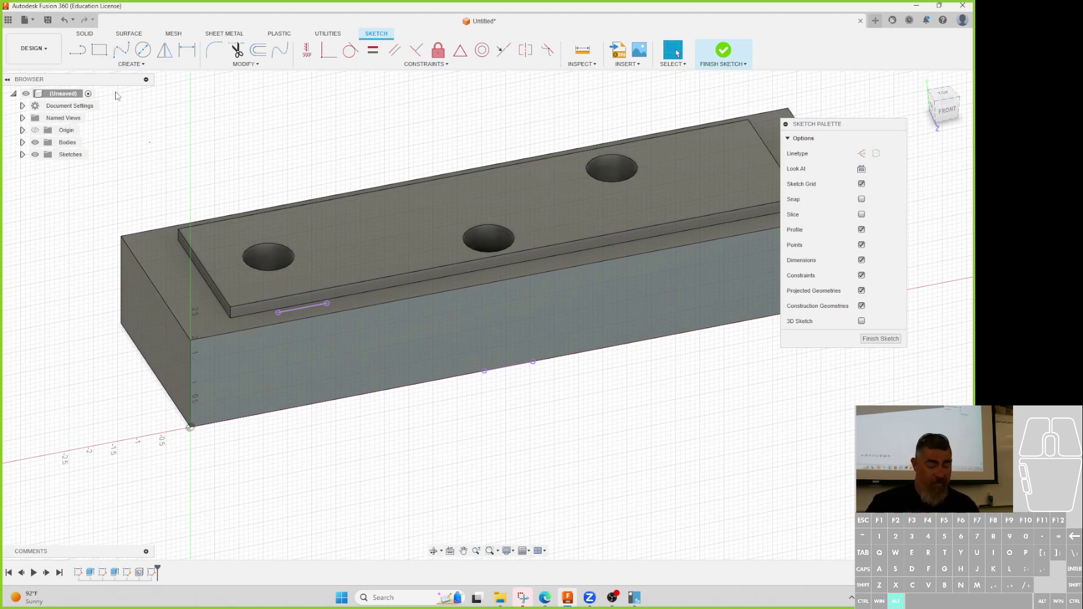
- Draw a vertical line about 1.5 in long down the front face from the midpoint of the upper projected line
{"action": "key", "text": "p"}
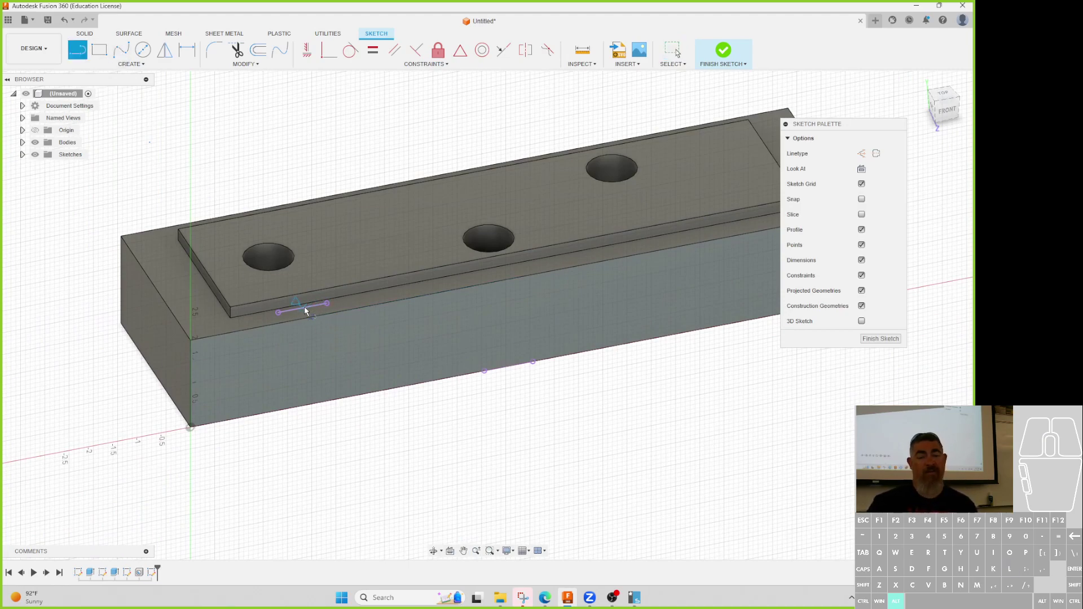
{"action": "left_click", "coordinate": [300, 307]}
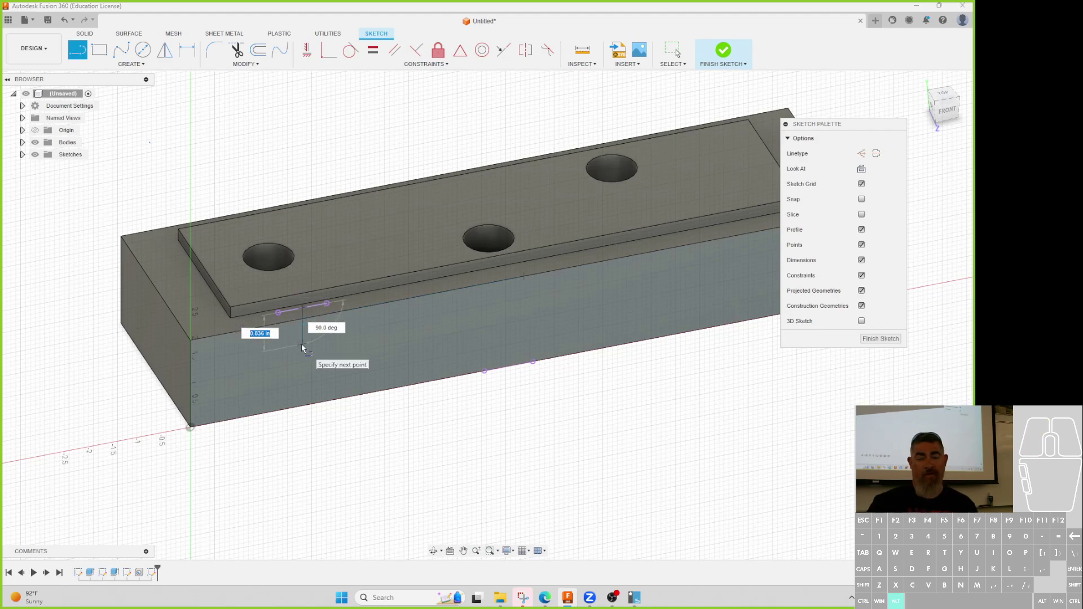
{"action": "left_click", "coordinate": [303, 344]}
{"action": "key", "text": "Escape"}
{"action": "left_click_drag", "start_coordinate": [302, 345], "coordinate": [327, 360]}
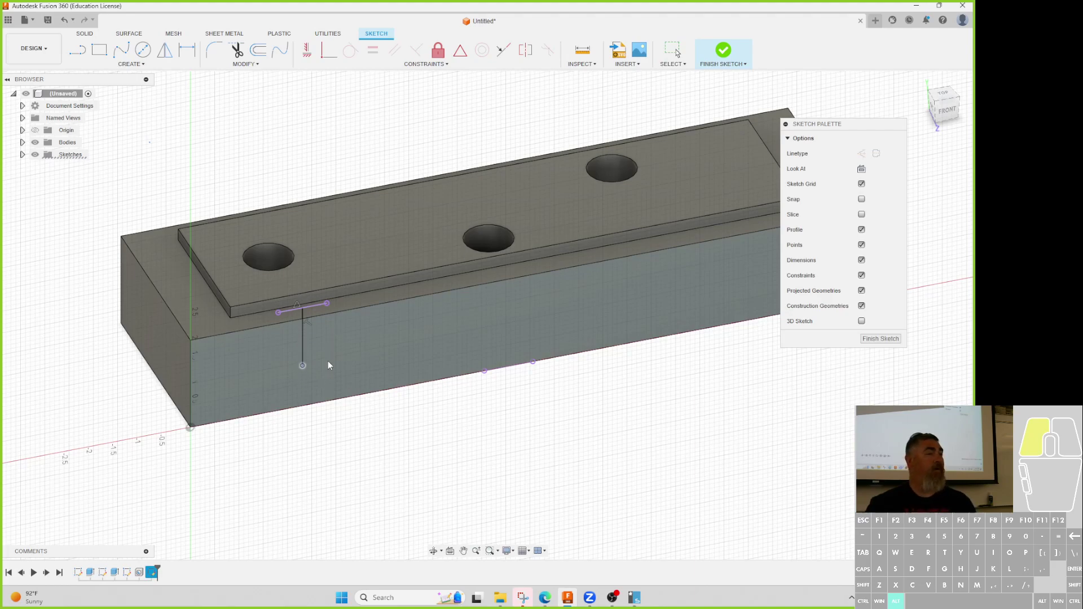
- Draw a short vertical line in the empty area below the block in the front-face sketch
{"action": "key", "text": "l"}
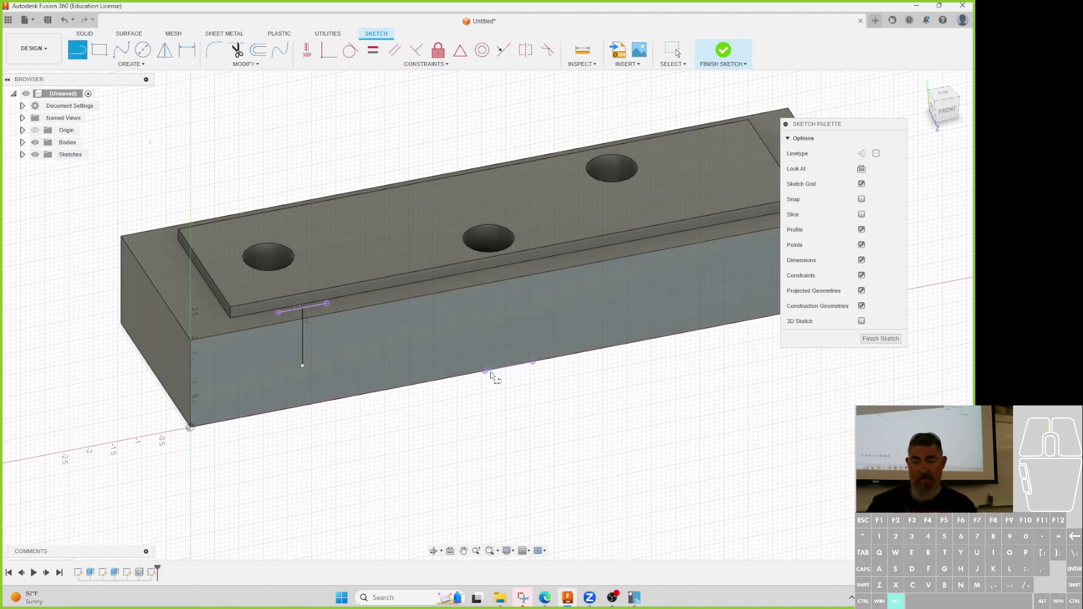
{"action": "left_click", "coordinate": [571, 480]}
{"action": "left_click", "coordinate": [571, 427]}
{"action": "key", "text": "Escape"}
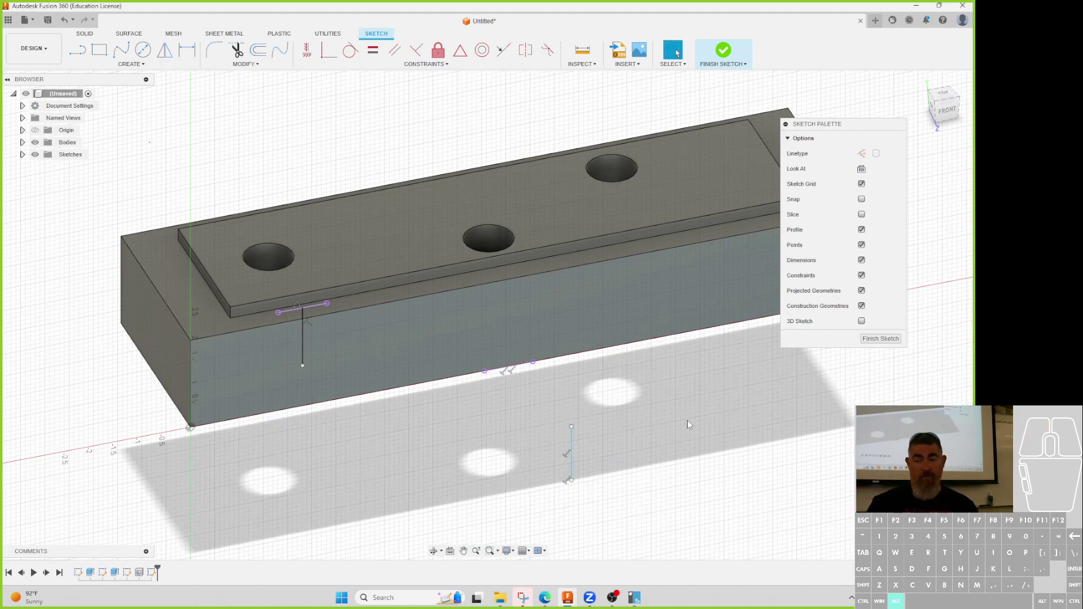
- Constrain the loose vertical line's lower endpoint to the midpoint of the lower projected line and lower its free upper end slightly
{"action": "left_click", "coordinate": [461, 50]}
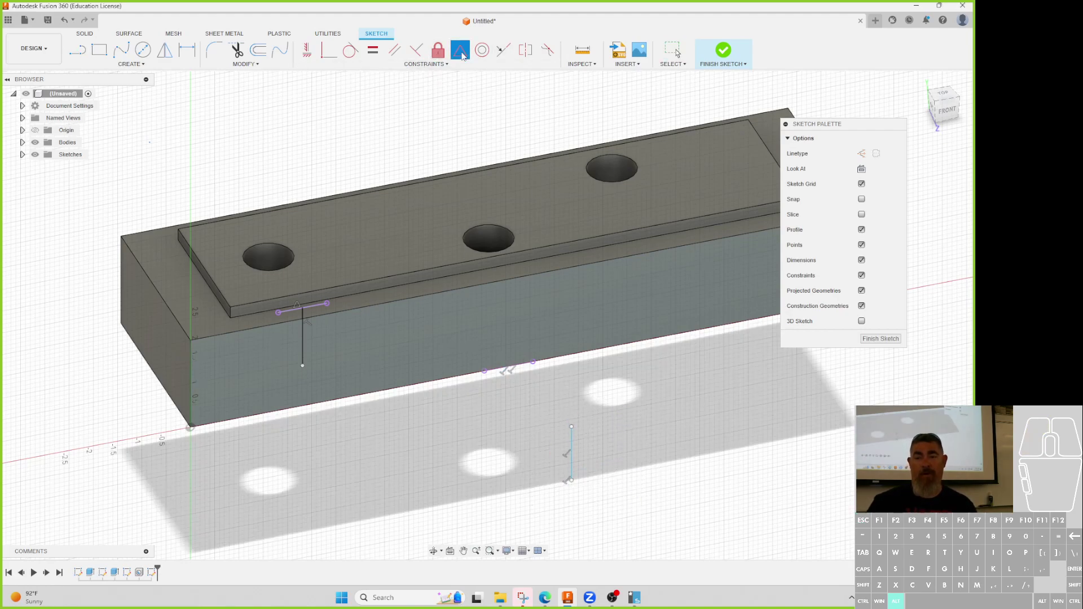
{"action": "left_click", "coordinate": [572, 481]}
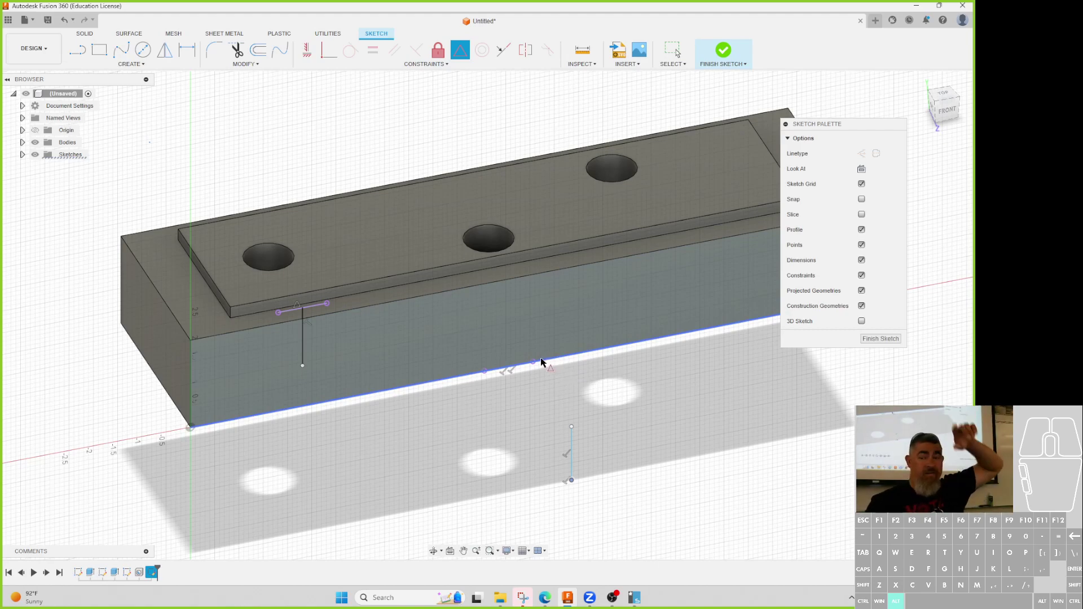
{"action": "left_click", "coordinate": [526, 368]}
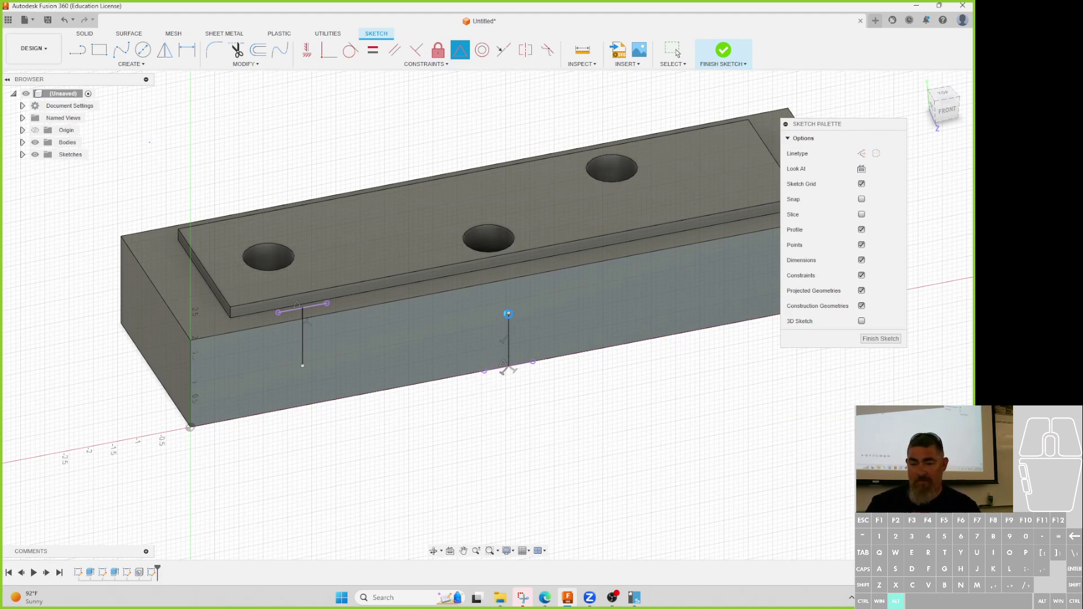
{"action": "key", "text": "Escape"}
{"action": "left_click_drag", "start_coordinate": [509, 314], "coordinate": [523, 339]}
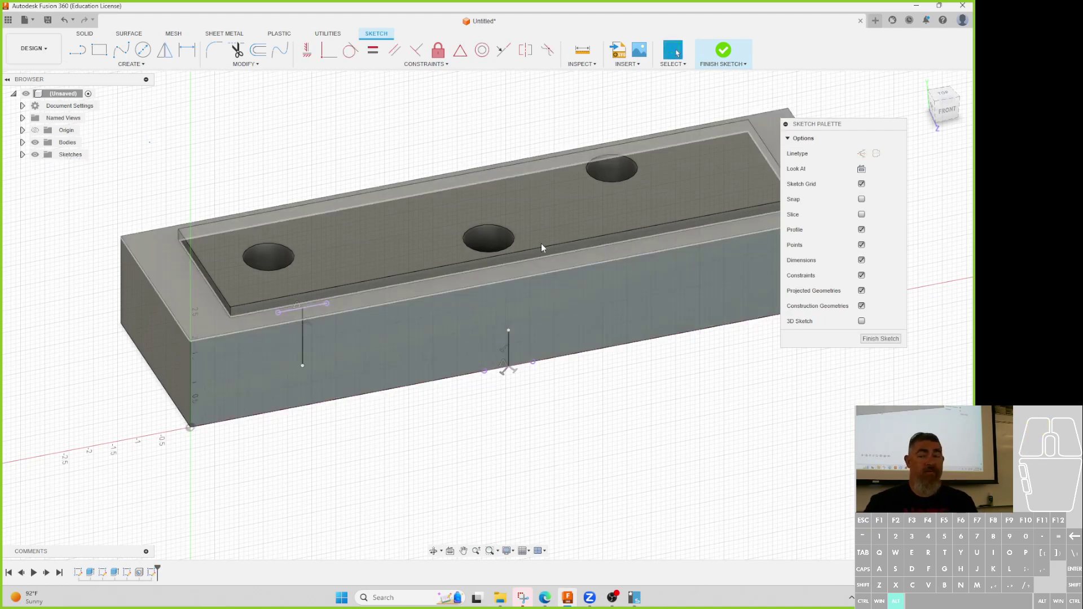
- Dimension the middle vertical line's upper endpoint 1.00 in below the upper edge of the front face
{"action": "key", "text": "d"}
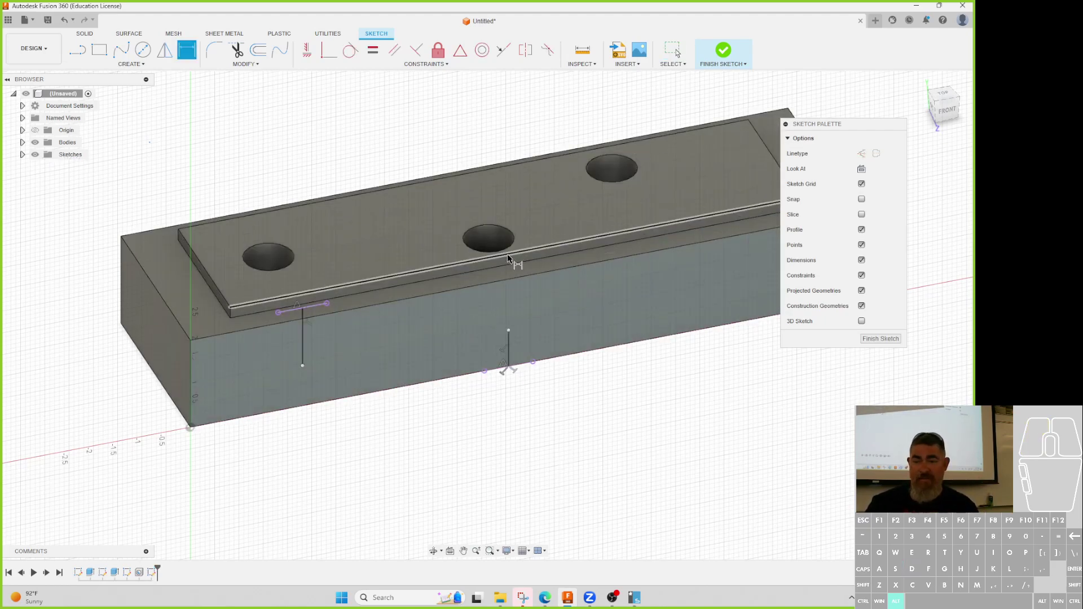
{"action": "left_click", "coordinate": [527, 278]}
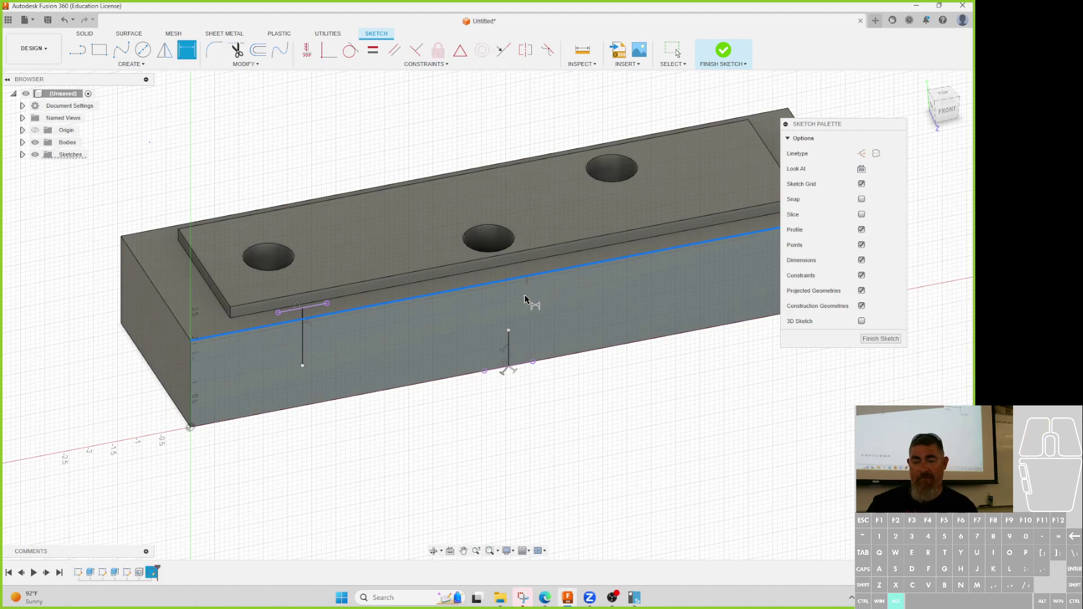
{"action": "left_click", "coordinate": [560, 300]}
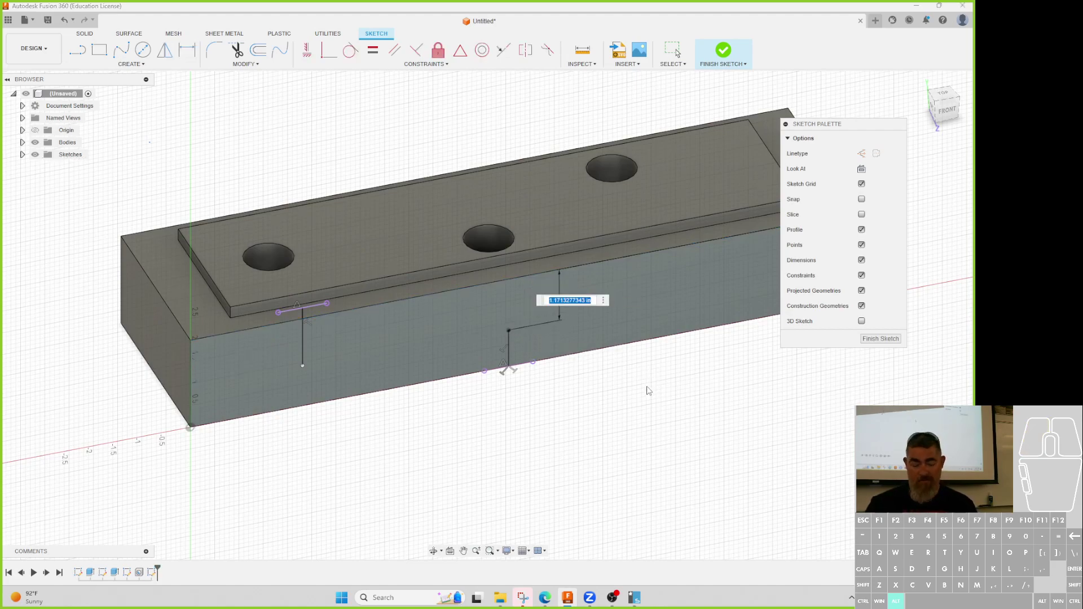
{"action": "type", "text": "2"}
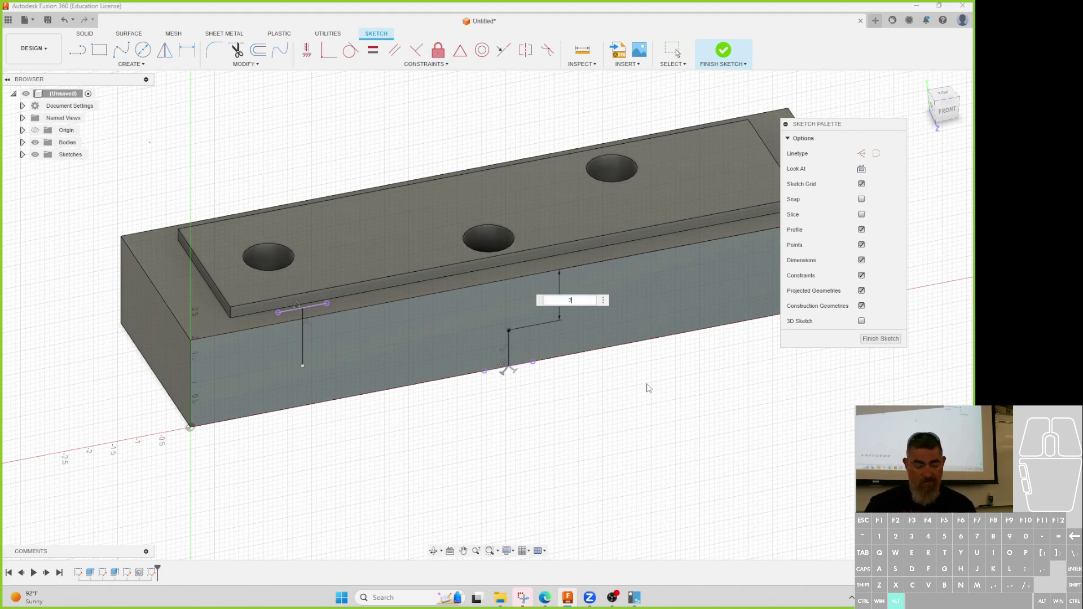
{"action": "key", "text": "Return"}
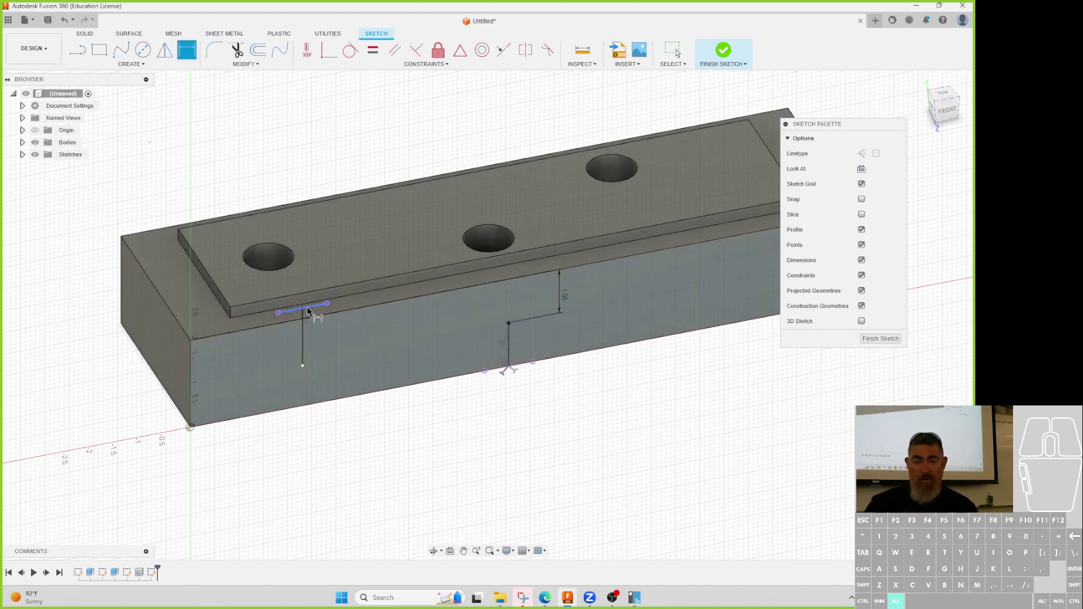
- Dimension the lower endpoint of the vertical line nearest the origin 1.00 in below the upper projected line
{"action": "left_click", "coordinate": [316, 307]}
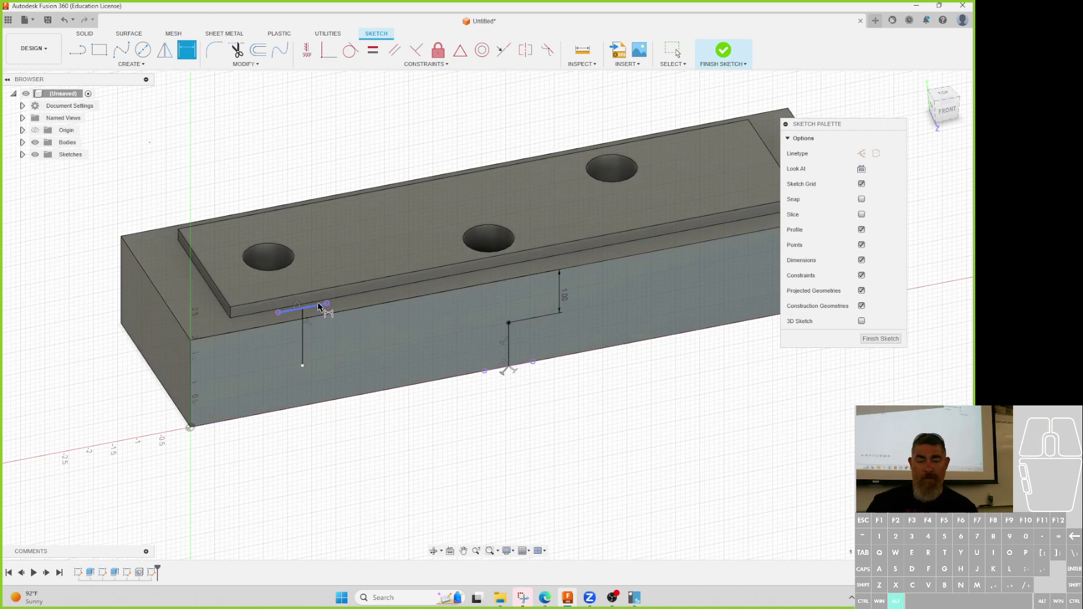
{"action": "left_click", "coordinate": [303, 365]}
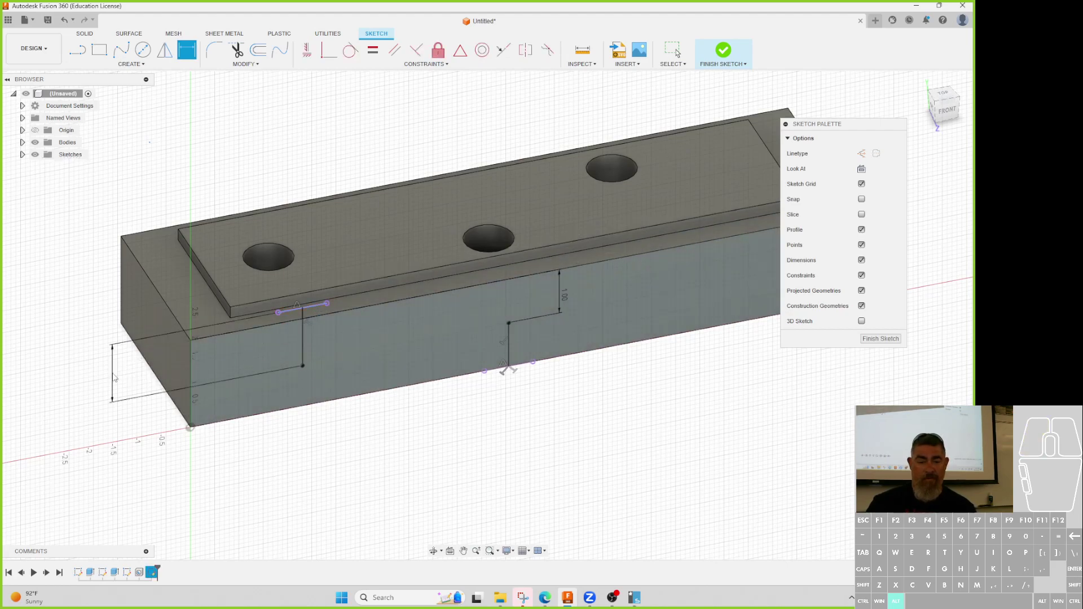
{"action": "left_click", "coordinate": [110, 365]}
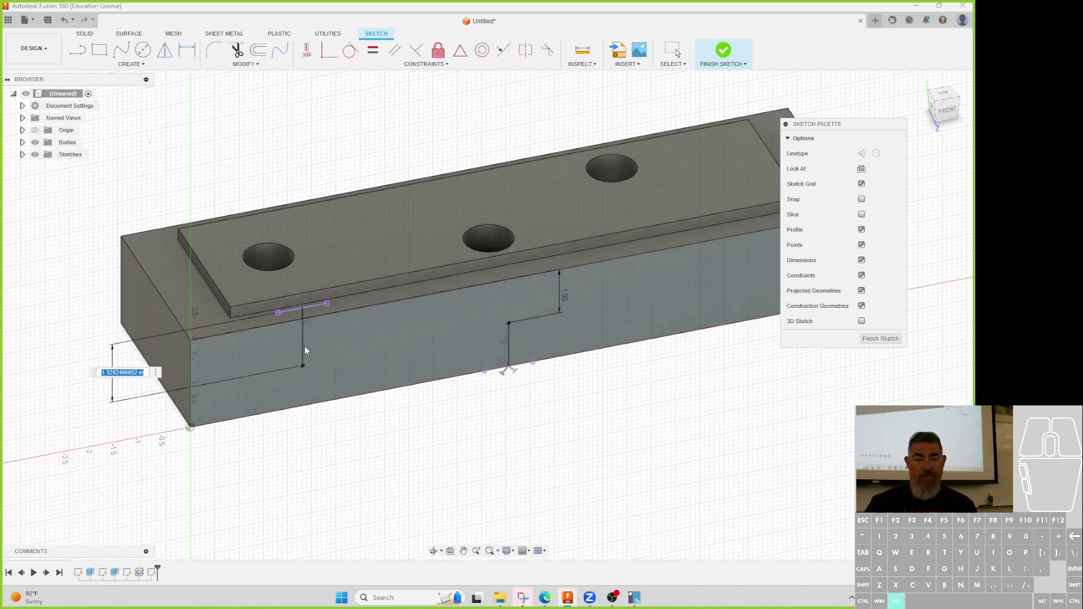
{"action": "type", "text": "1"}
{"action": "key", "text": "Return"}
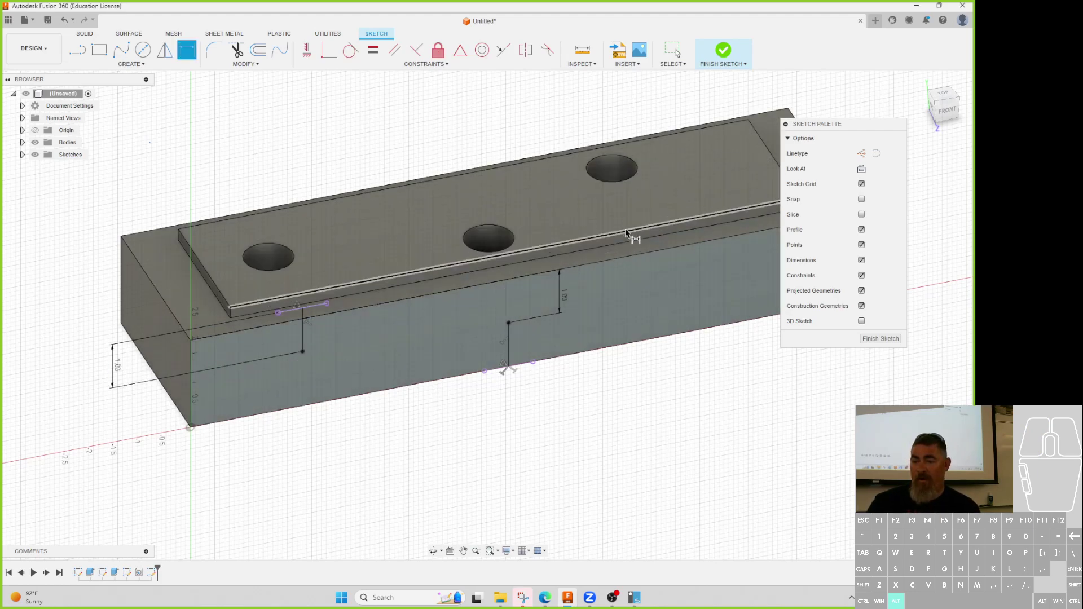
{"action": "left_click", "coordinate": [626, 233]}
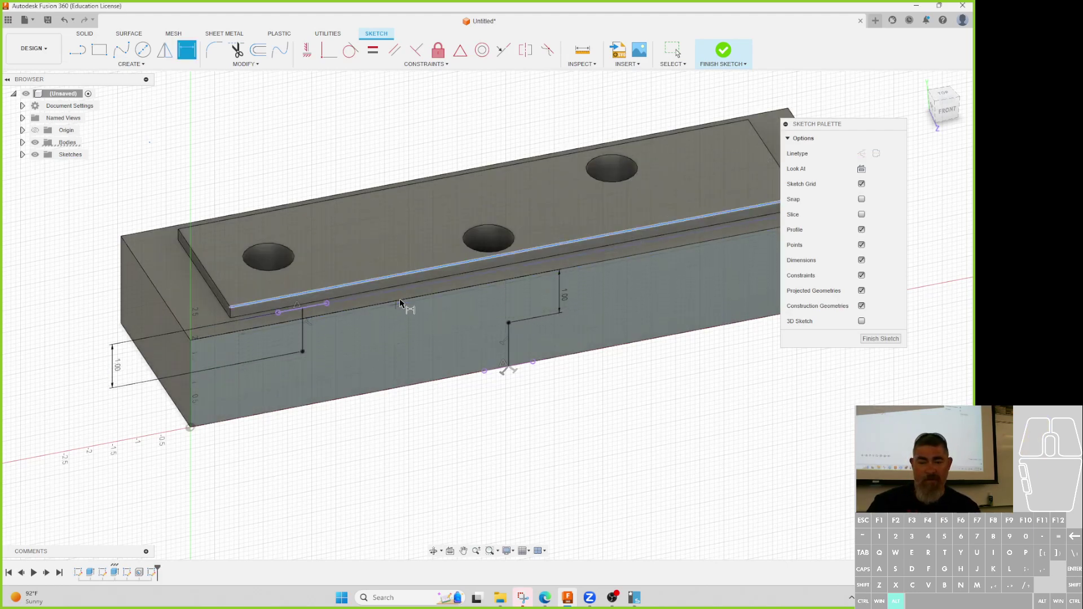
{"action": "scroll", "coordinate": [399, 303], "scroll_direction": "up", "scroll_amount": 3}
{"action": "scroll", "coordinate": [621, 216], "scroll_direction": "down", "scroll_amount": 3}
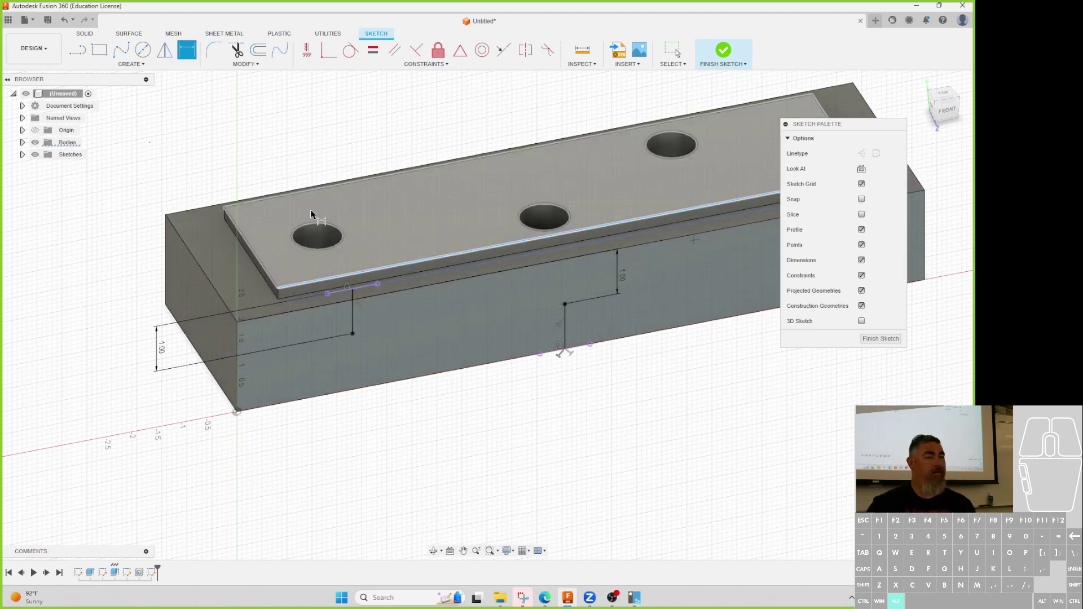
{"action": "middle_click_drag", "start_coordinate": [638, 250], "coordinate": [451, 272]}
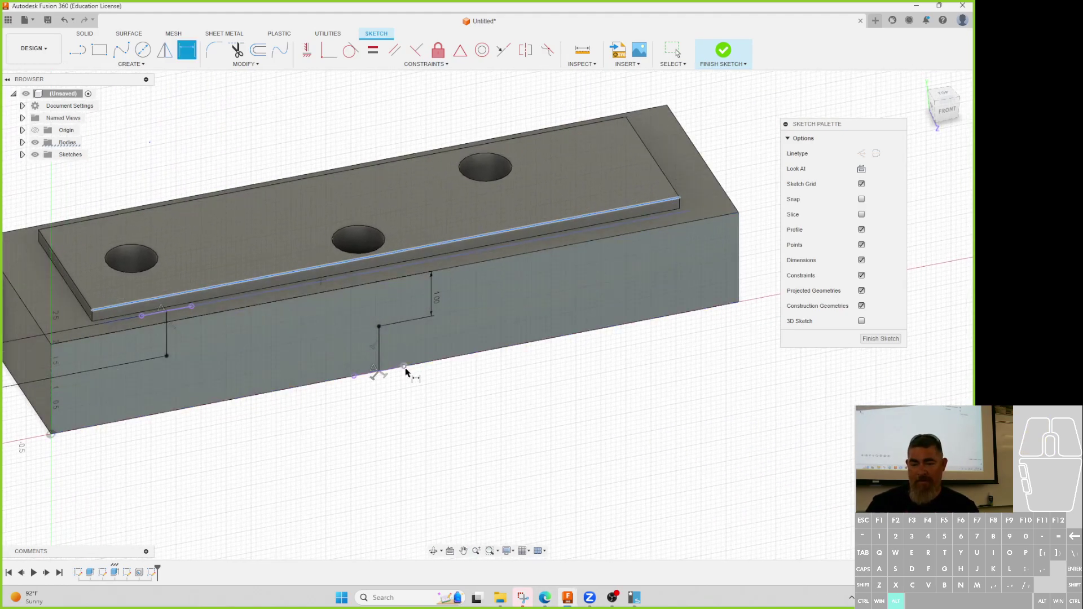
{"action": "key", "text": "Escape"}
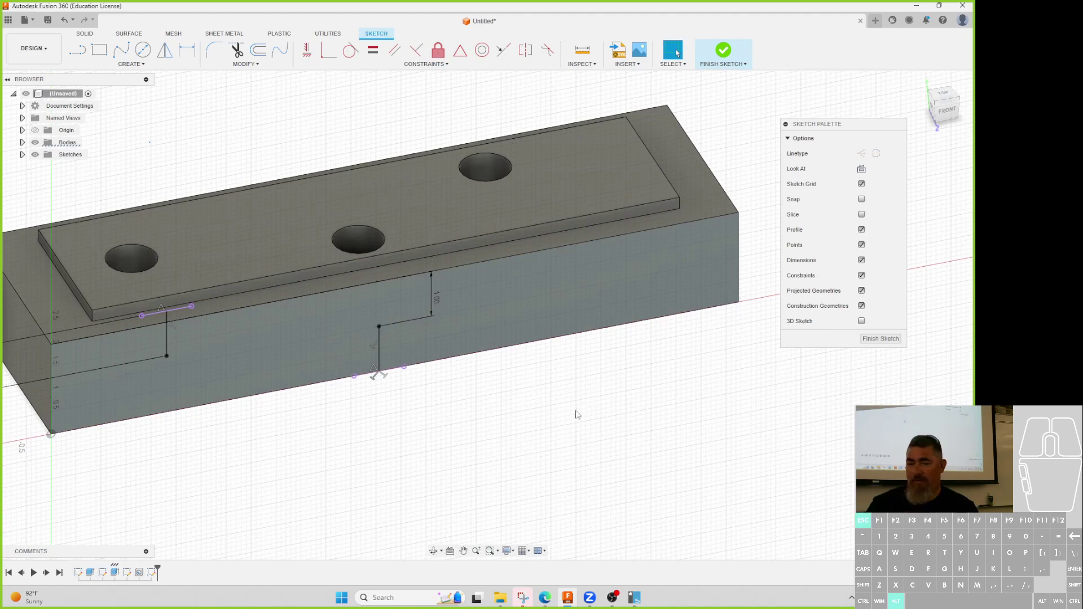
- Finish editing the front-face sketch
{"action": "middle_click_drag", "start_coordinate": [357, 220], "coordinate": [399, 220]}
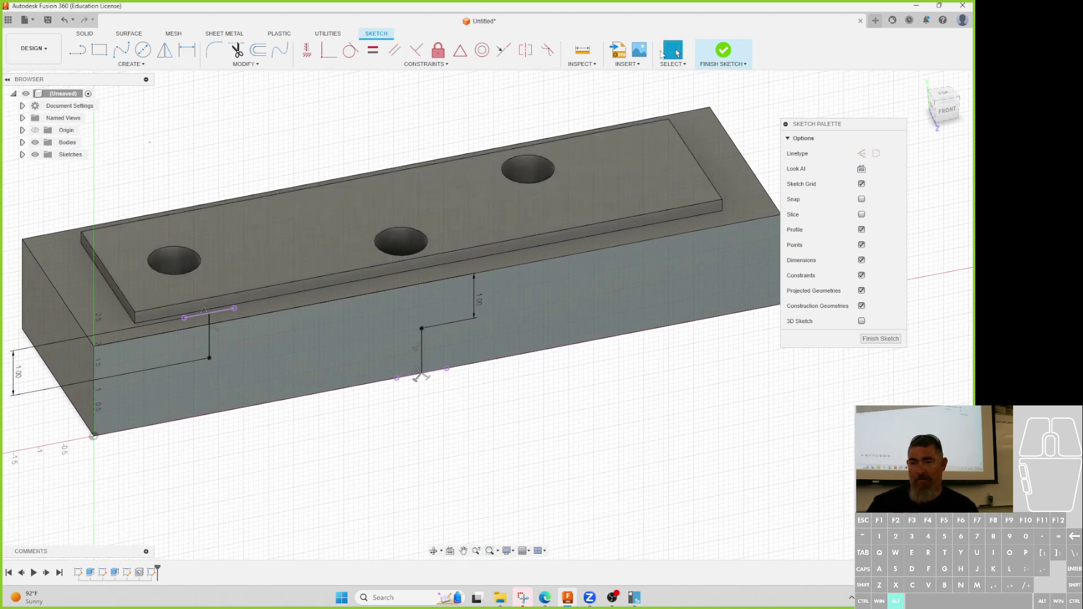
{"action": "left_click", "coordinate": [723, 50]}
{"action": "left_click", "coordinate": [77, 51]}
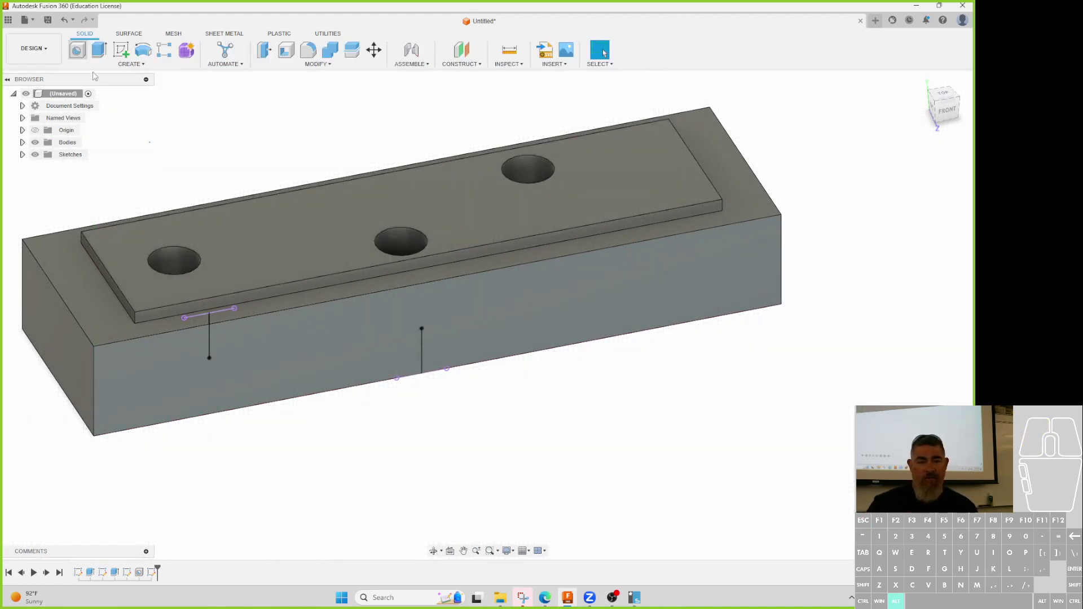
{"action": "left_click", "coordinate": [209, 358]}
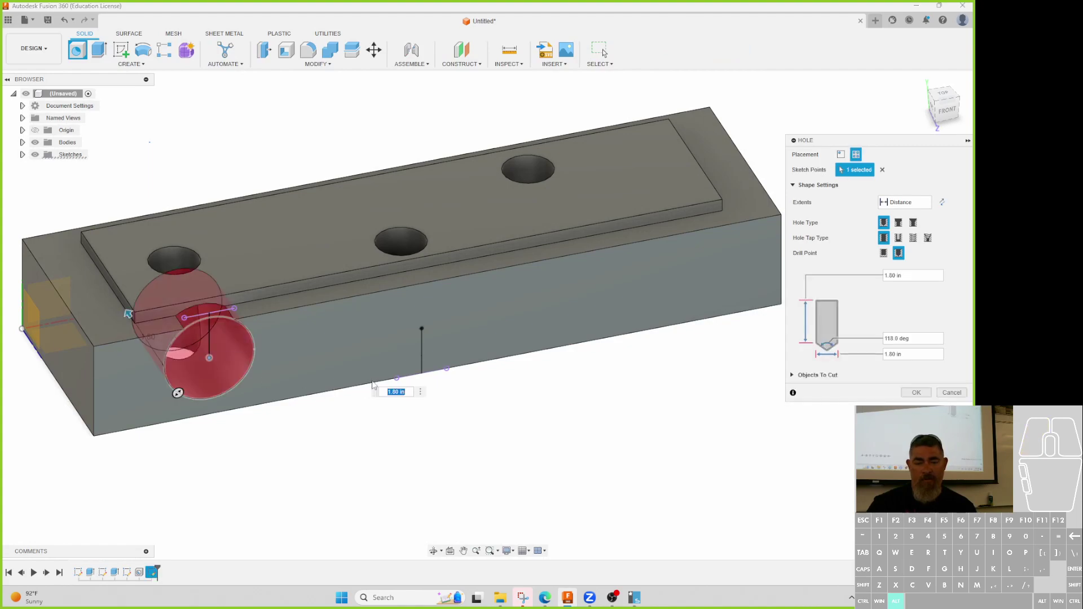
{"action": "left_click", "coordinate": [422, 328]}
{"action": "left_click", "coordinate": [913, 238]}
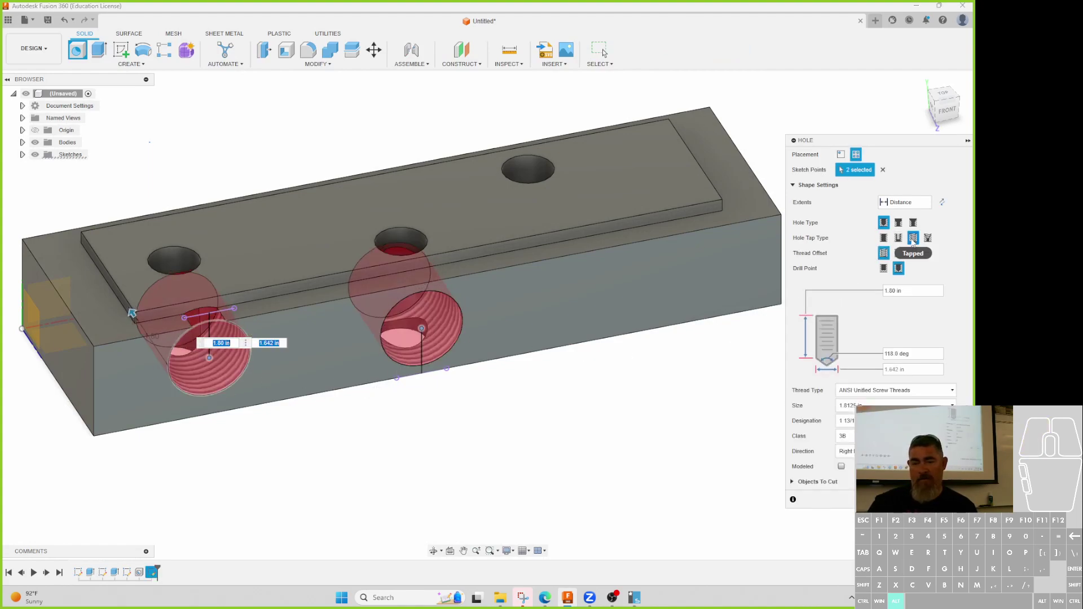
{"action": "left_click", "coordinate": [902, 421]}
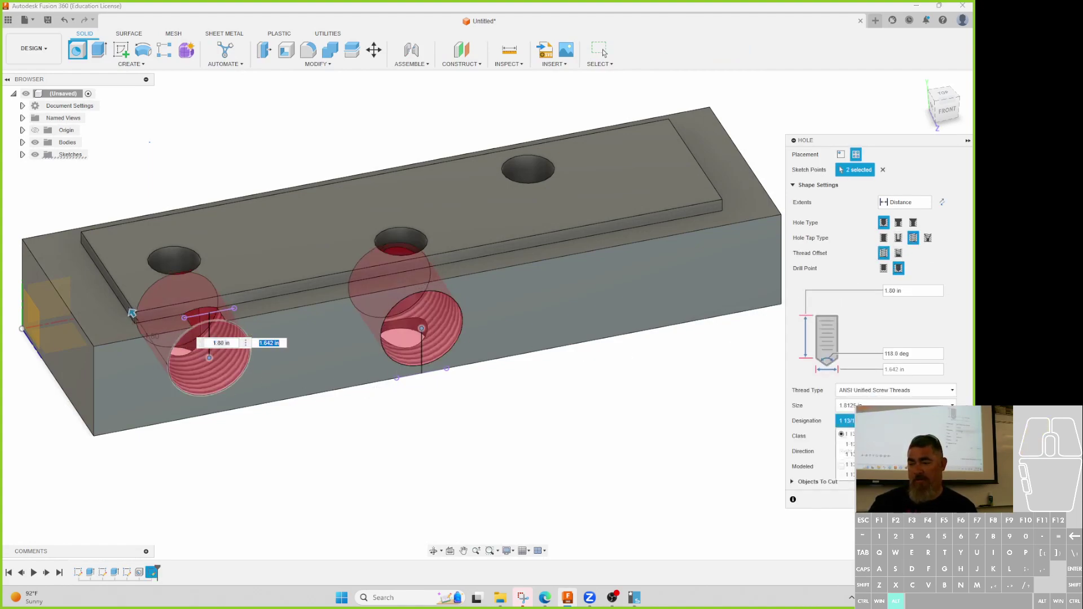
{"action": "left_click", "coordinate": [903, 405]}
{"action": "scroll", "coordinate": [846, 485], "scroll_direction": "up", "scroll_amount": 5}
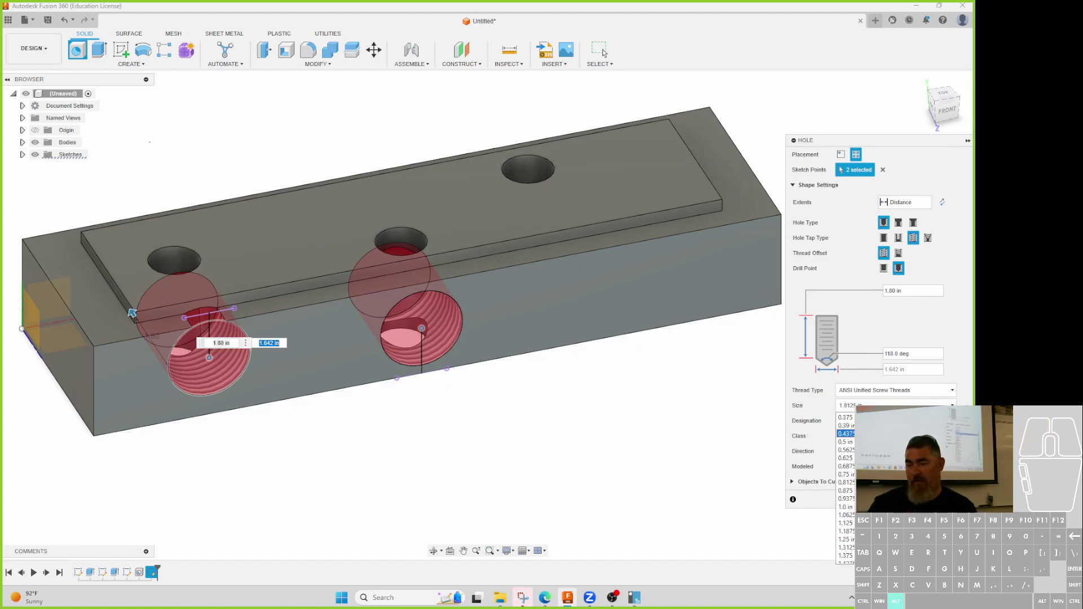
{"action": "left_click", "coordinate": [845, 442]}
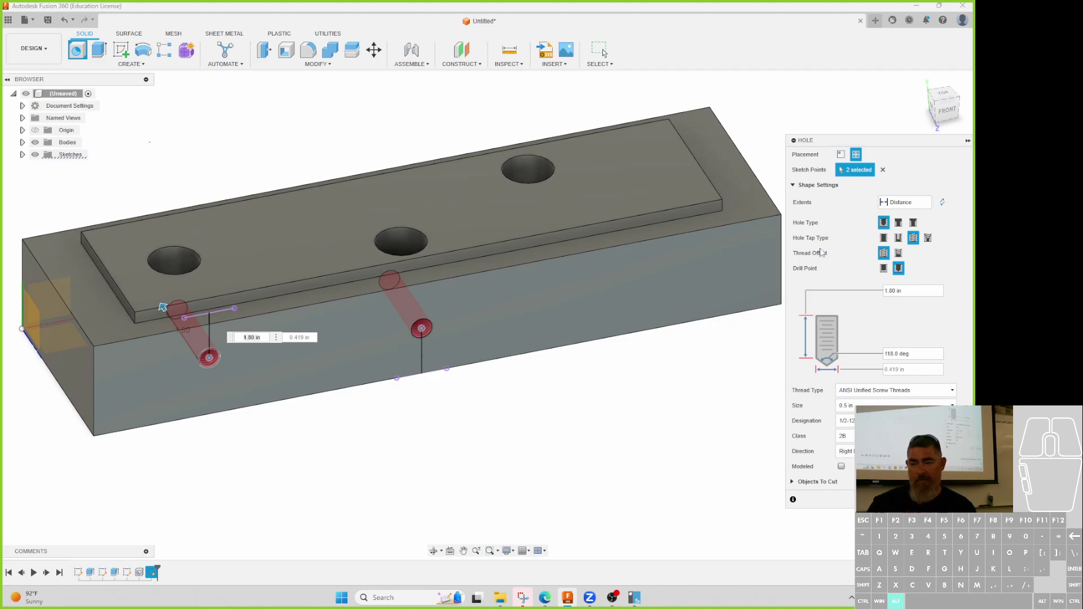
{"action": "middle_click_drag", "start_coordinate": [741, 410], "coordinate": [725, 467], "text": "shift"}
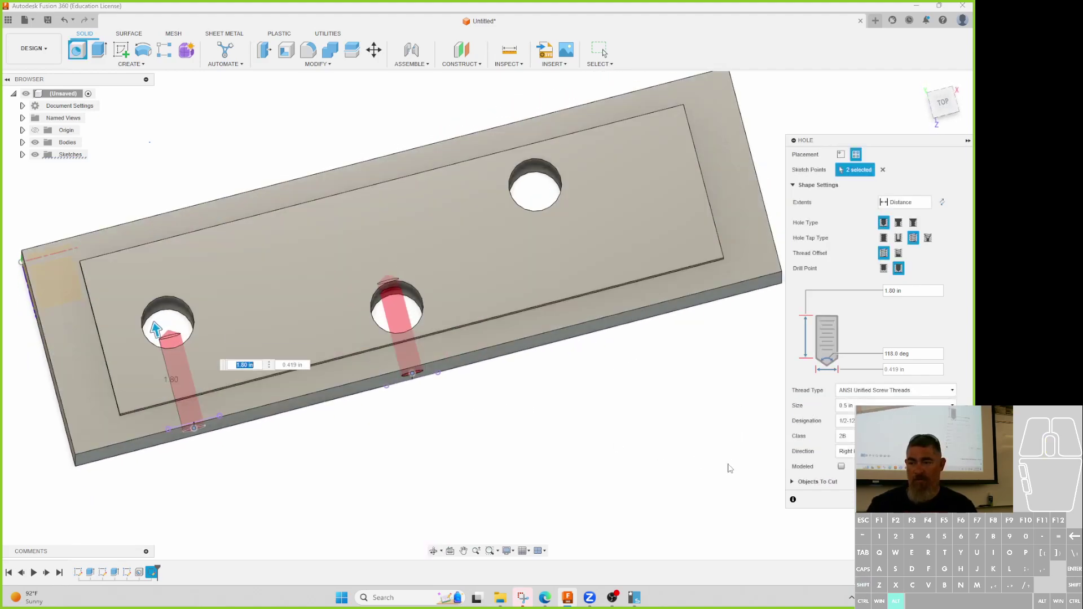
{"action": "left_click", "coordinate": [904, 202]}
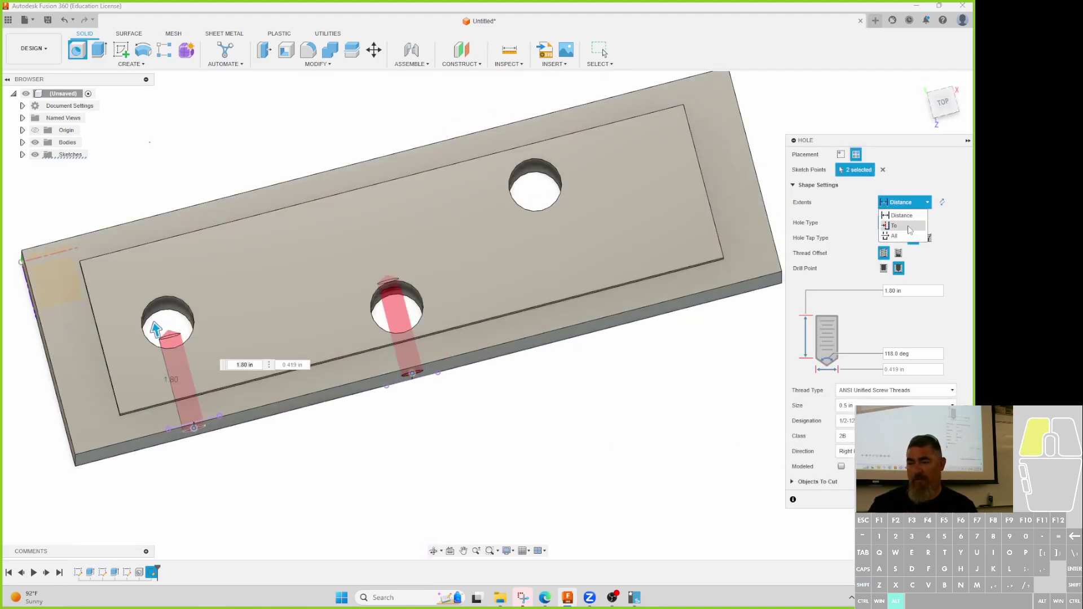
{"action": "left_click", "coordinate": [902, 221]}
{"action": "left_click", "coordinate": [161, 306]}
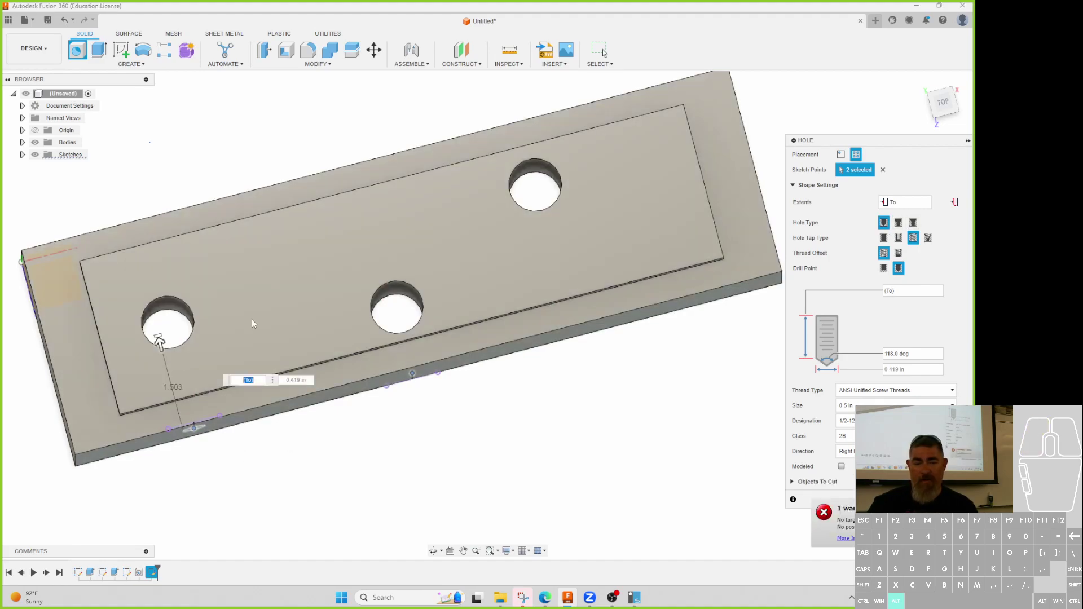
{"action": "middle_click_drag", "start_coordinate": [429, 466], "coordinate": [435, 441], "text": "shift"}
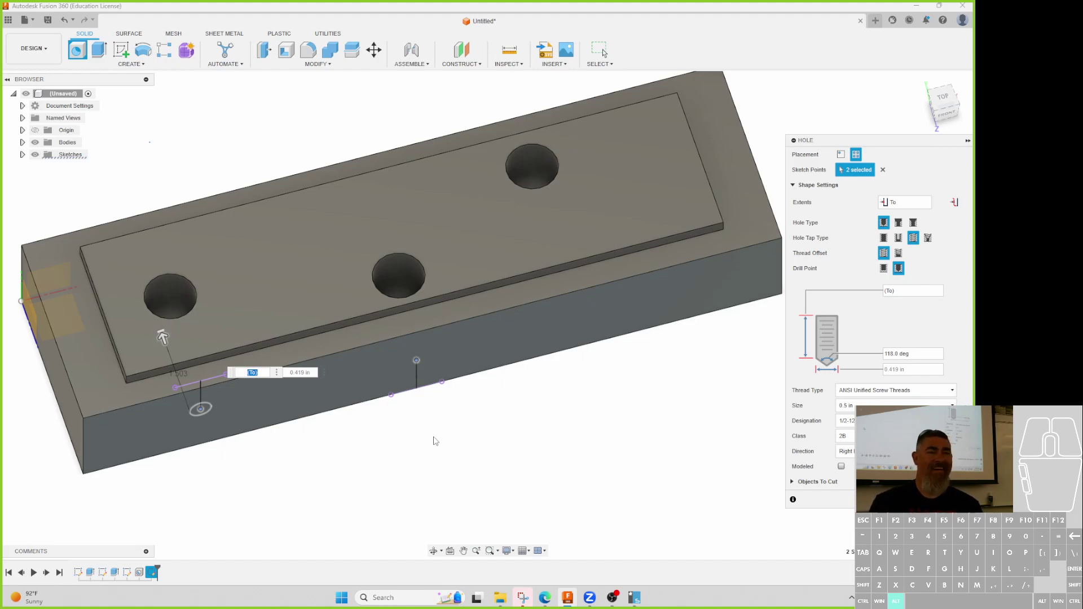
{"action": "key", "text": "Escape"}
- Start a hole at the lower endpoint of the vertical line nearest the origin, extending it to the nearest pad hole's inner wall
{"action": "left_click", "coordinate": [77, 50]}
{"action": "left_click", "coordinate": [200, 409]}
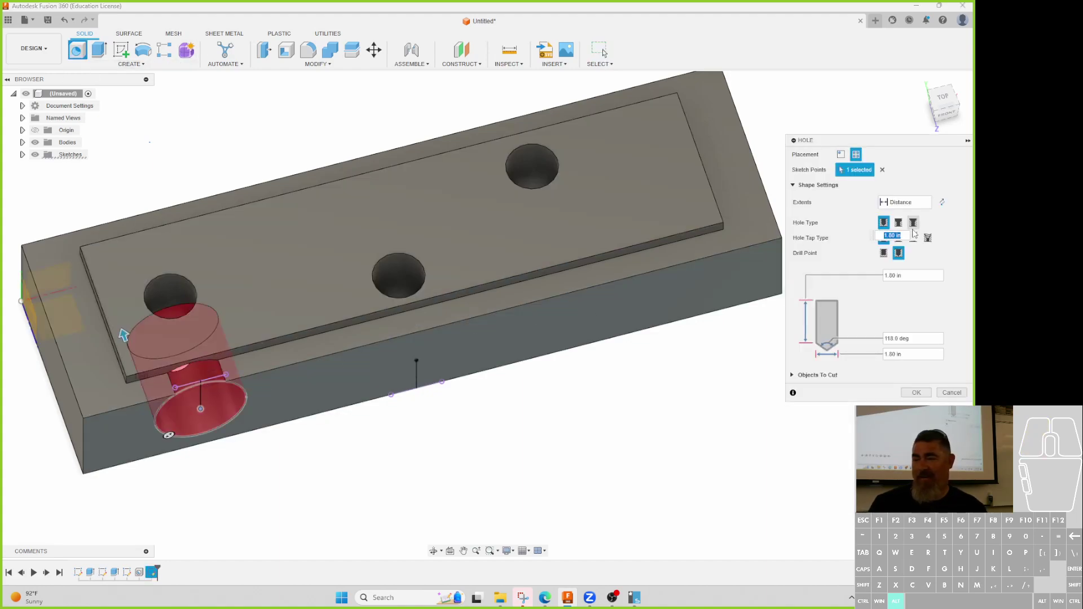
{"action": "left_click", "coordinate": [904, 201]}
{"action": "left_click", "coordinate": [897, 220]}
{"action": "left_click", "coordinate": [164, 308]}
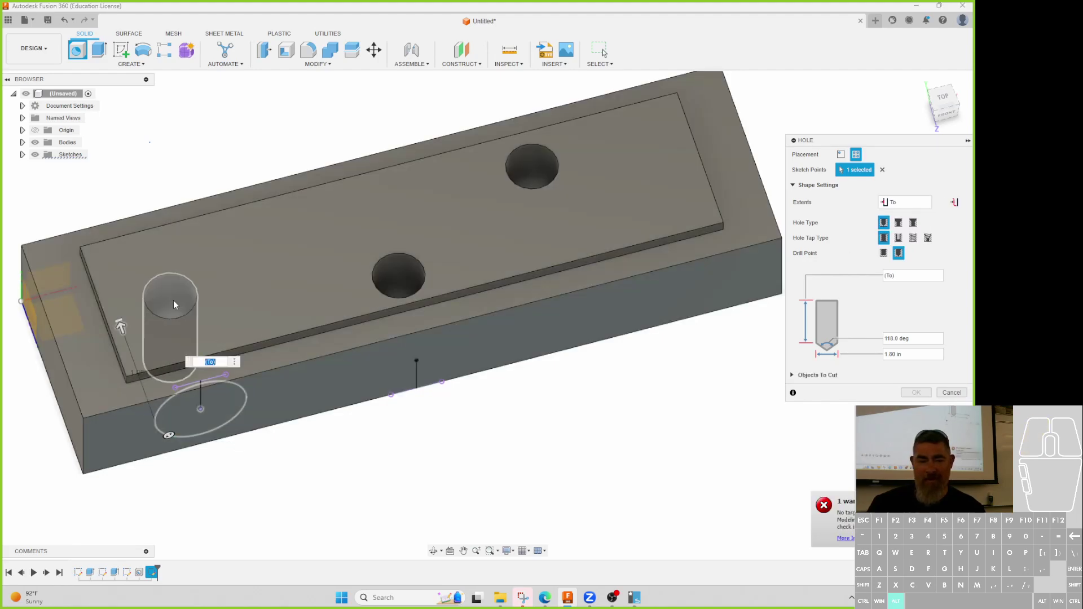
- Make the hole tapped with ANSI Unified Screw Threads and a thread size of 0.39 in
{"action": "left_click", "coordinate": [913, 237]}
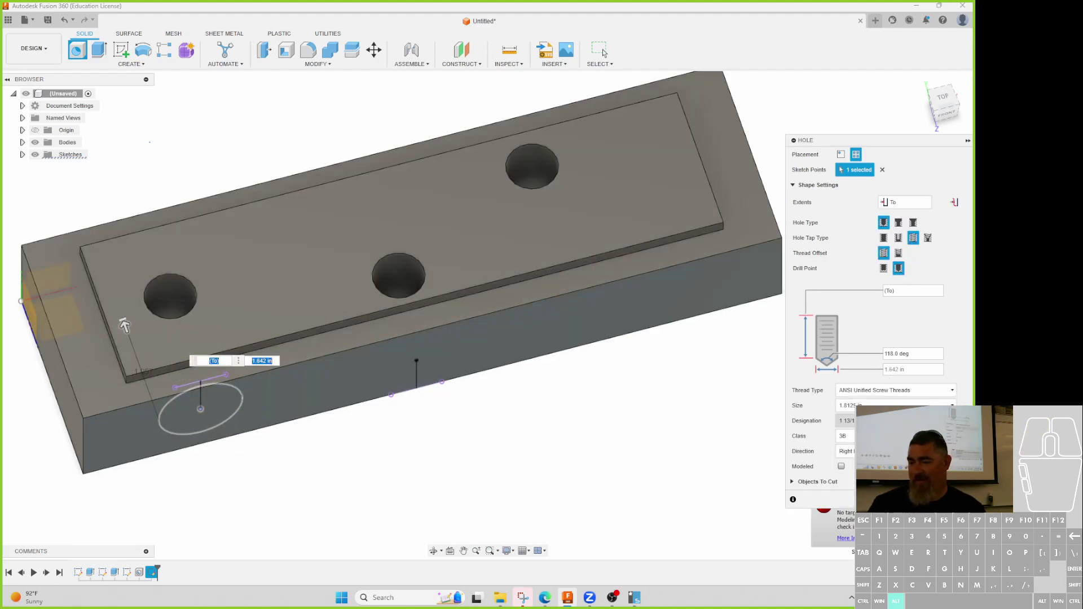
{"action": "left_click", "coordinate": [895, 405]}
{"action": "left_click", "coordinate": [880, 443]}
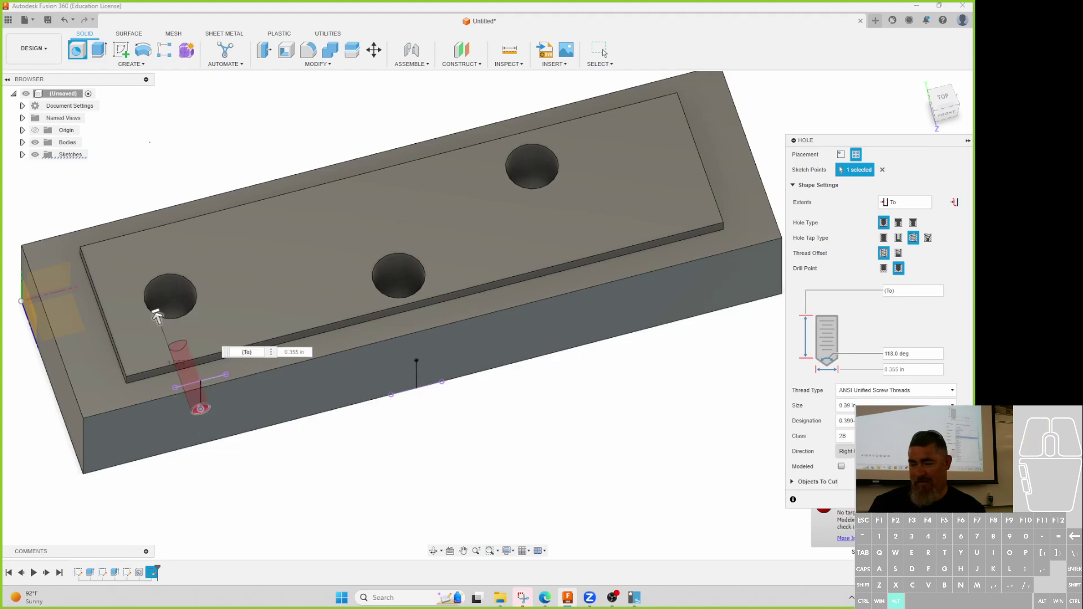
{"action": "middle_click_drag", "start_coordinate": [440, 466], "coordinate": [411, 474], "text": "shift"}
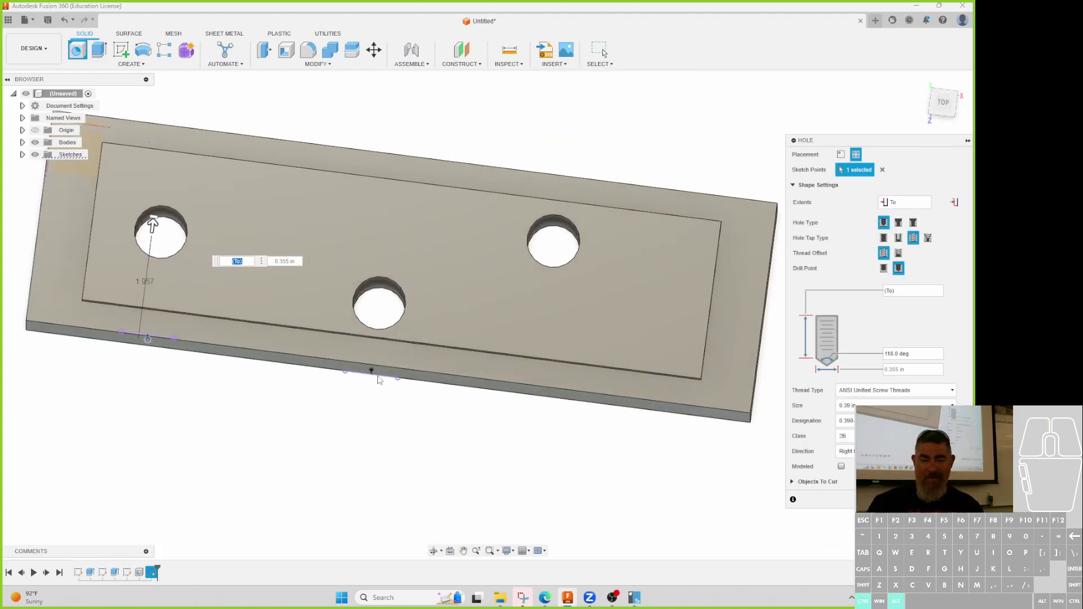
{"action": "left_click", "coordinate": [371, 370]}
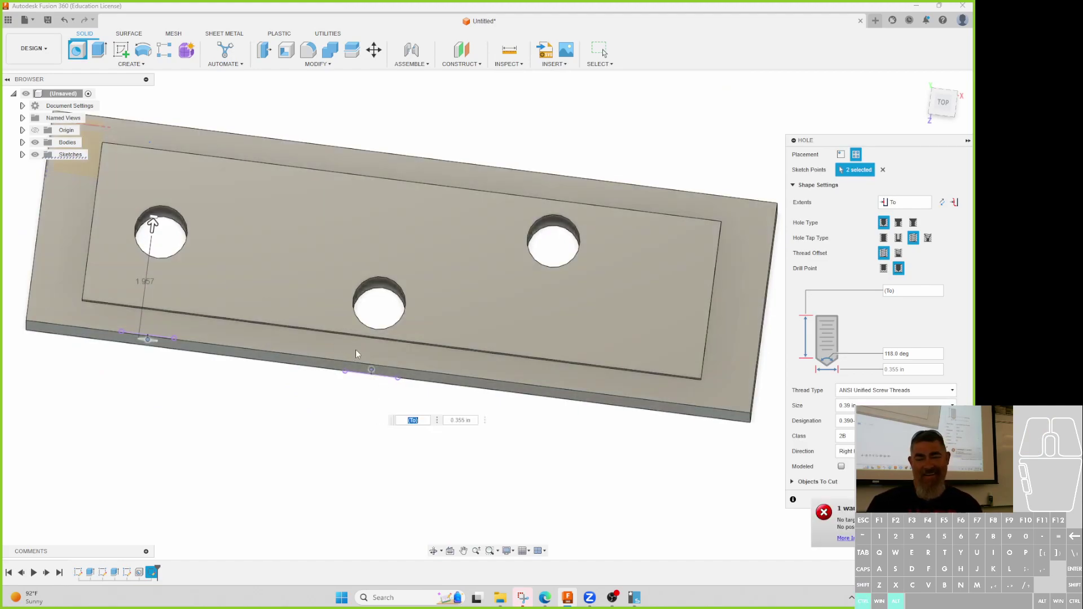
{"action": "left_click", "coordinate": [372, 371], "text": "ctrl"}
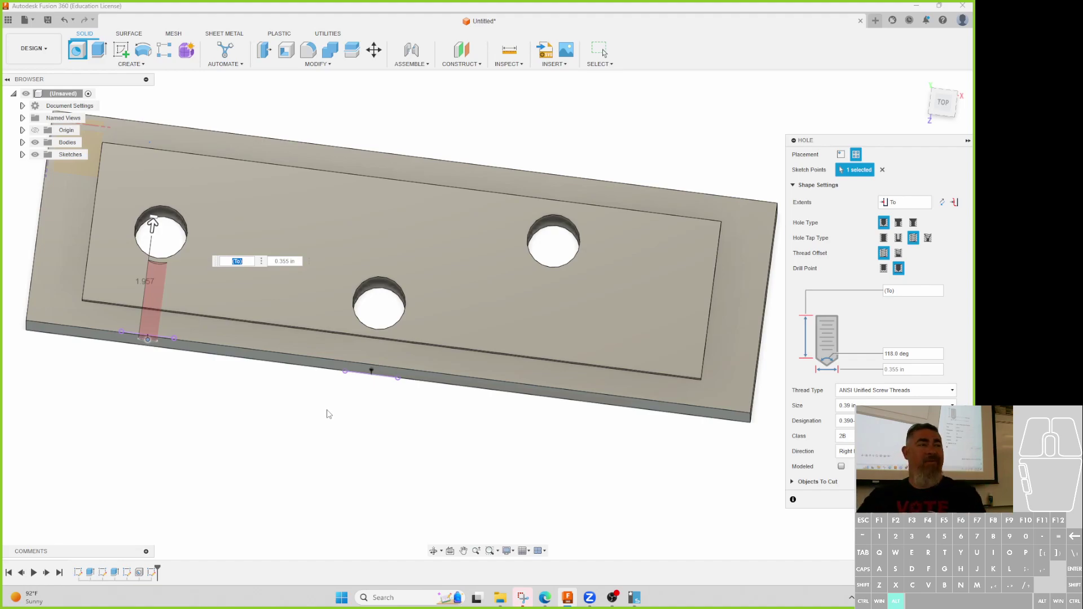
- Create the tapped hole on the front face with the current settings
{"action": "middle_click_drag", "start_coordinate": [336, 479], "coordinate": [361, 408], "text": "shift"}
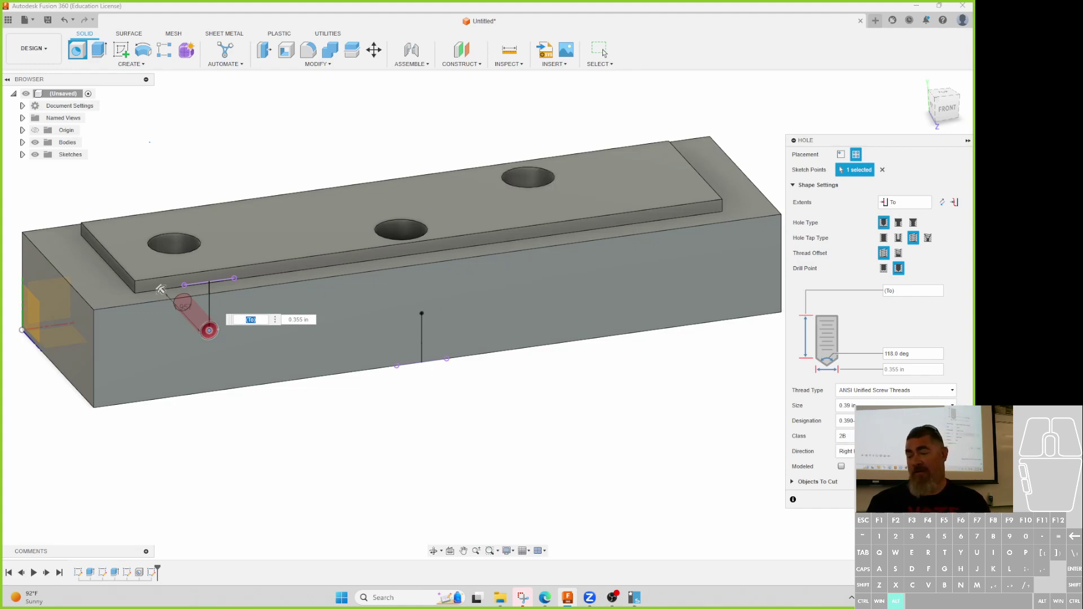
{"action": "left_click", "coordinate": [923, 500]}
- Reopen the front-face sketch, delete the middle vertical line with its dimension and lower projected line, and finish the sketch
{"action": "double_click", "coordinate": [151, 572]}
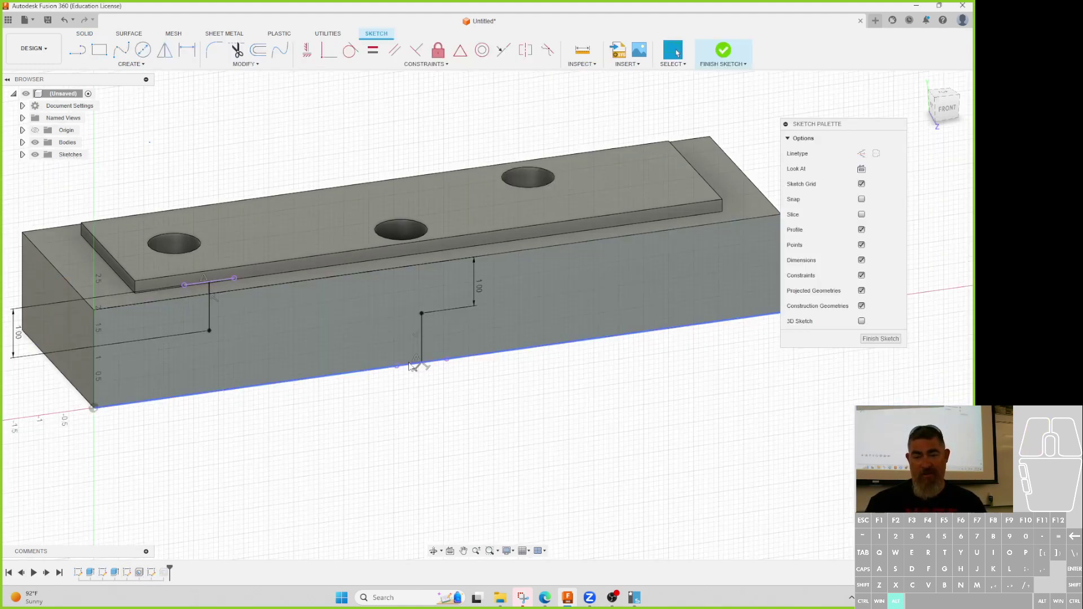
{"action": "left_click", "coordinate": [421, 335]}
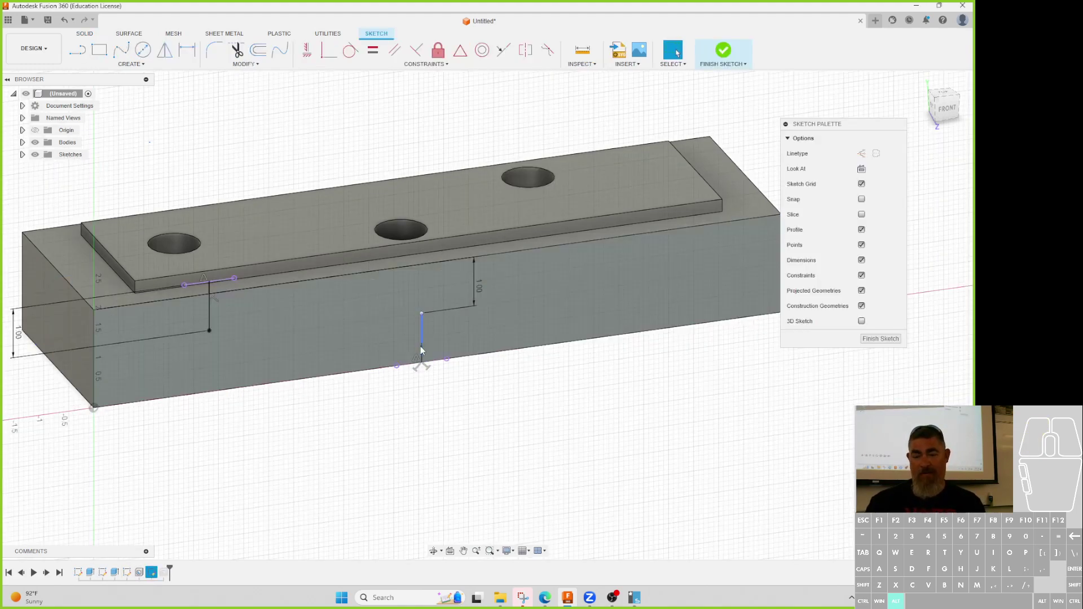
{"action": "left_click_drag", "start_coordinate": [375, 398], "coordinate": [475, 305]}
{"action": "key", "text": "Delete"}
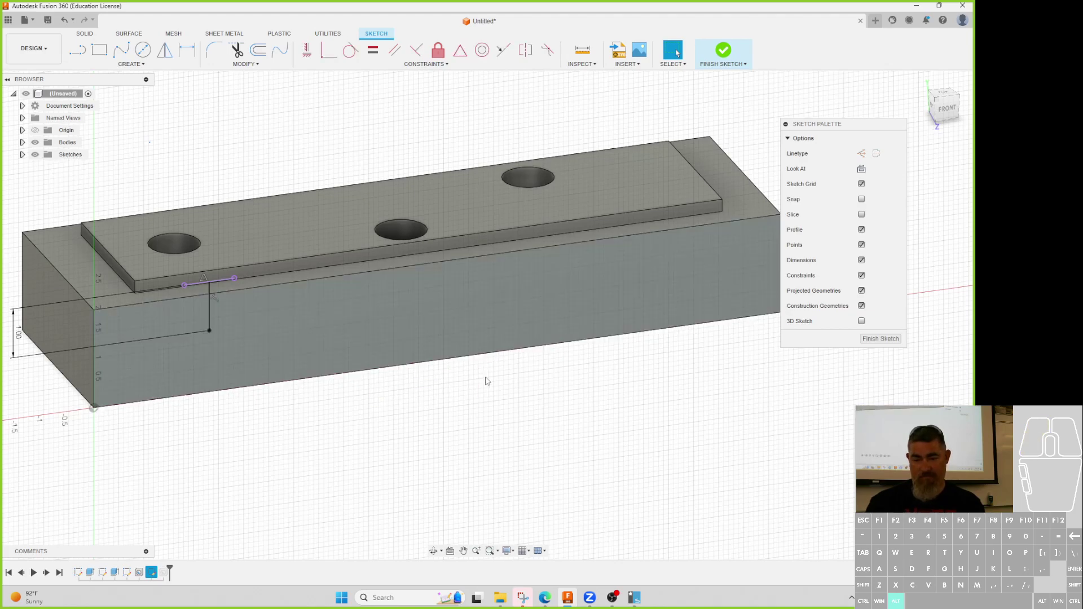
{"action": "left_click", "coordinate": [894, 339]}
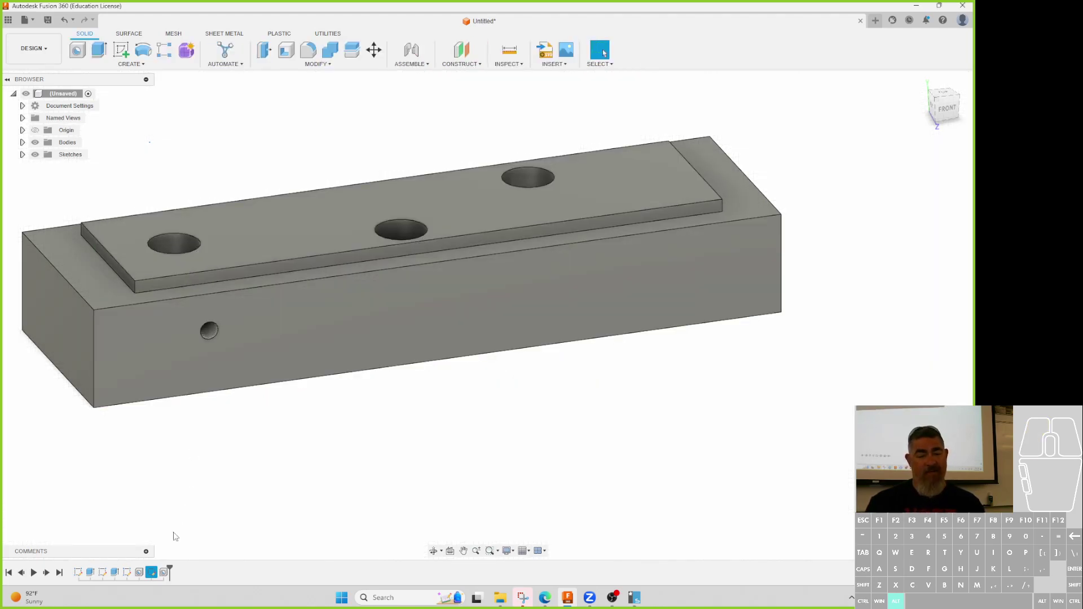
- Start a new sketch on the front face and project the middle hole's rim from the underside of the block into it
{"action": "left_click", "coordinate": [121, 50]}
{"action": "left_click", "coordinate": [525, 302]}
{"action": "key", "text": "p"}
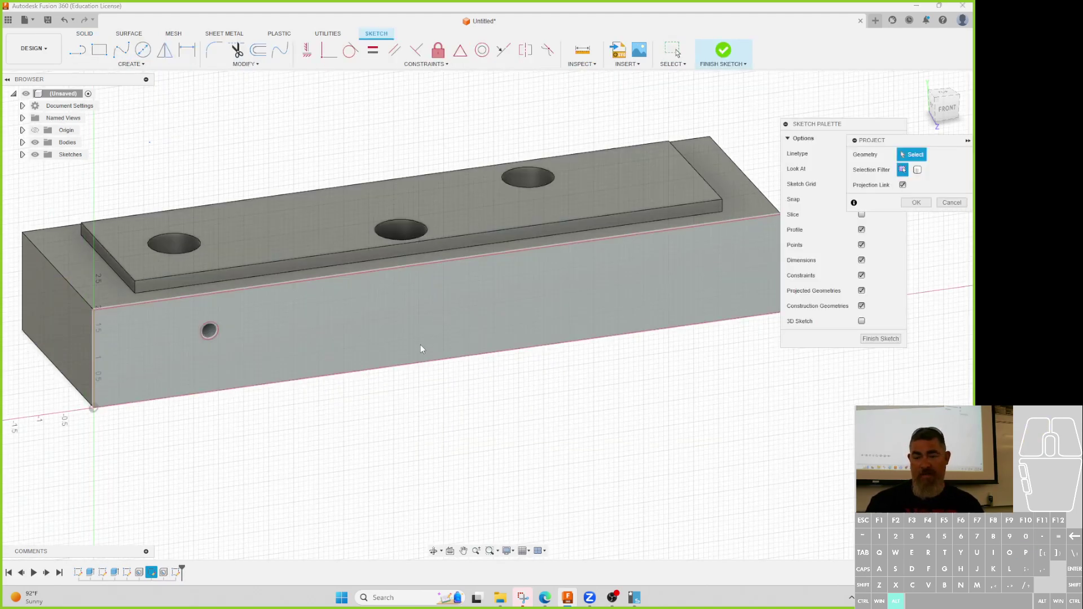
{"action": "middle_click_drag", "start_coordinate": [459, 411], "coordinate": [406, 309], "text": "shift"}
{"action": "left_click", "coordinate": [405, 307]}
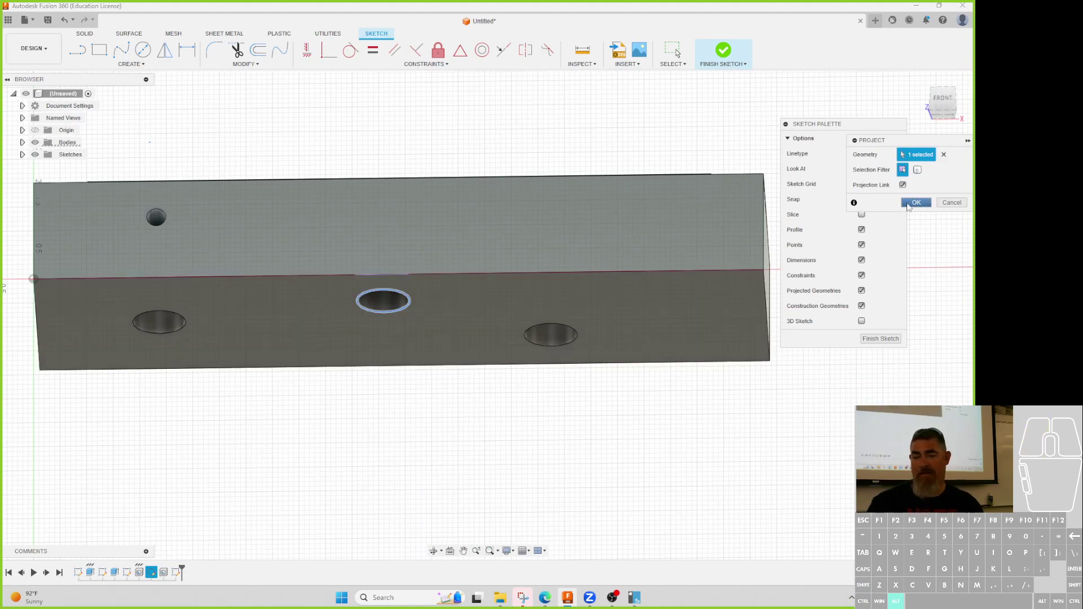
{"action": "left_click", "coordinate": [916, 202]}
- Draw a vertical line from the projected line's midpoint up to about 0.94 in below the front face's upper edge
{"action": "key", "text": "l"}
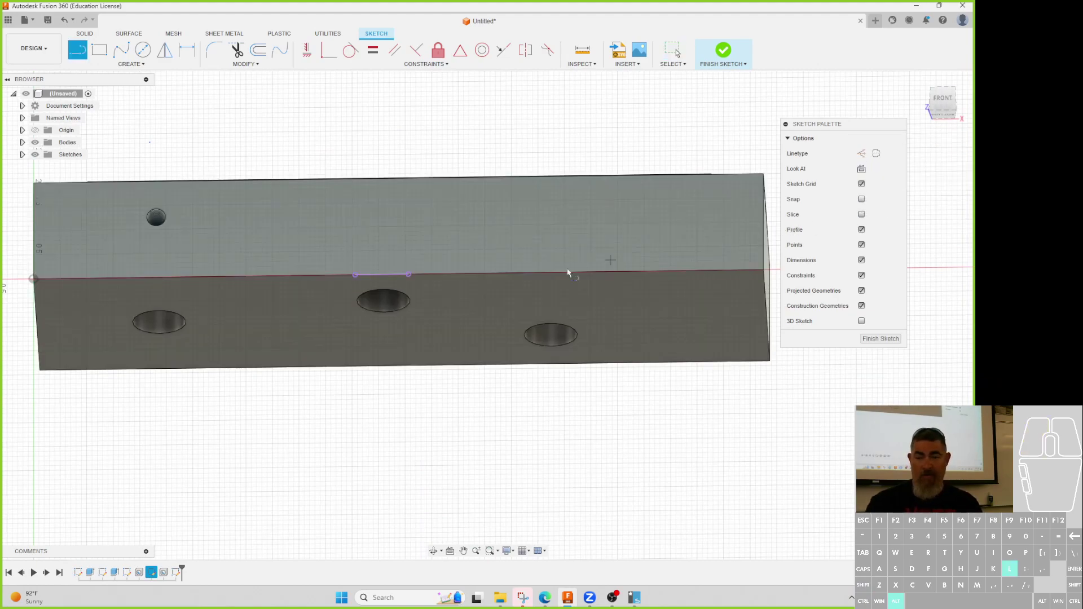
{"action": "left_click", "coordinate": [382, 273]}
{"action": "left_click", "coordinate": [381, 224]}
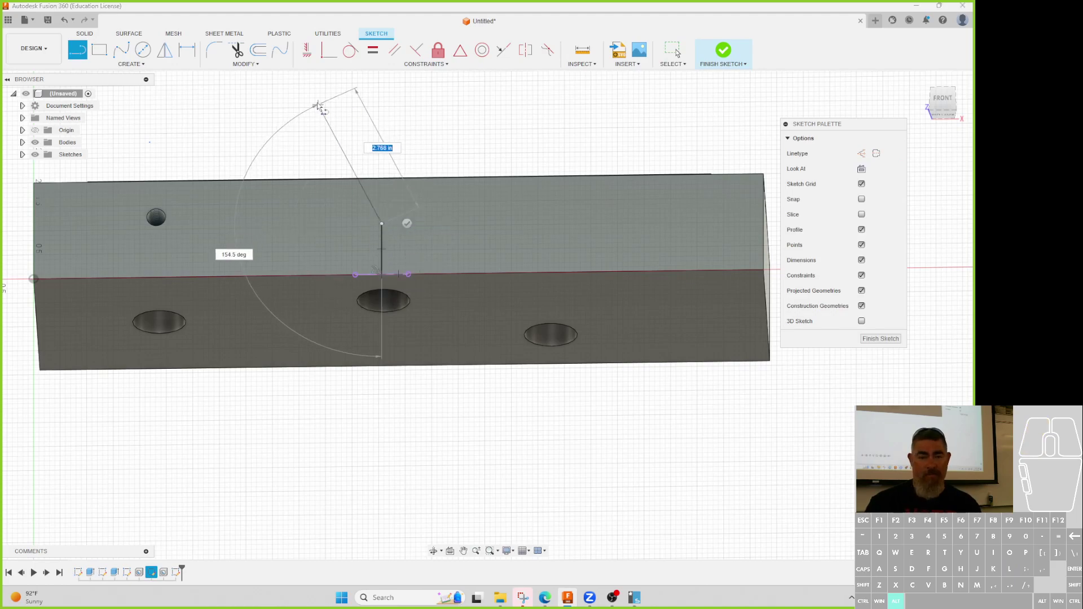
{"action": "key", "text": "Escape"}
{"action": "middle_click_drag", "start_coordinate": [318, 110], "coordinate": [332, 170], "text": "shift"}
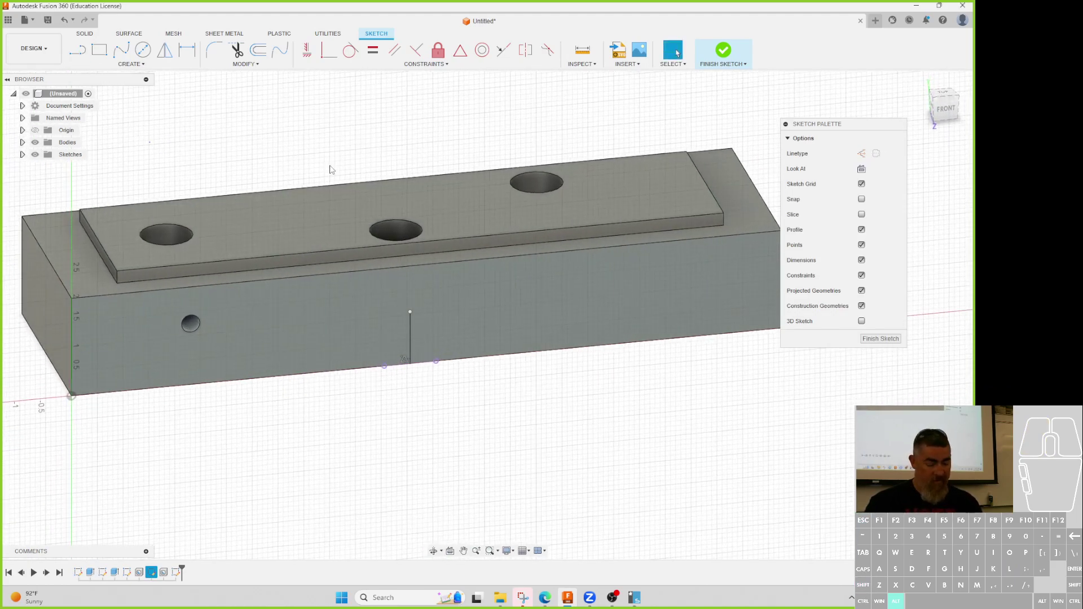
- Dimension the vertical line's upper endpoint 1.00 in below the front face's upper edge and finish the sketch
{"action": "key", "text": "d"}
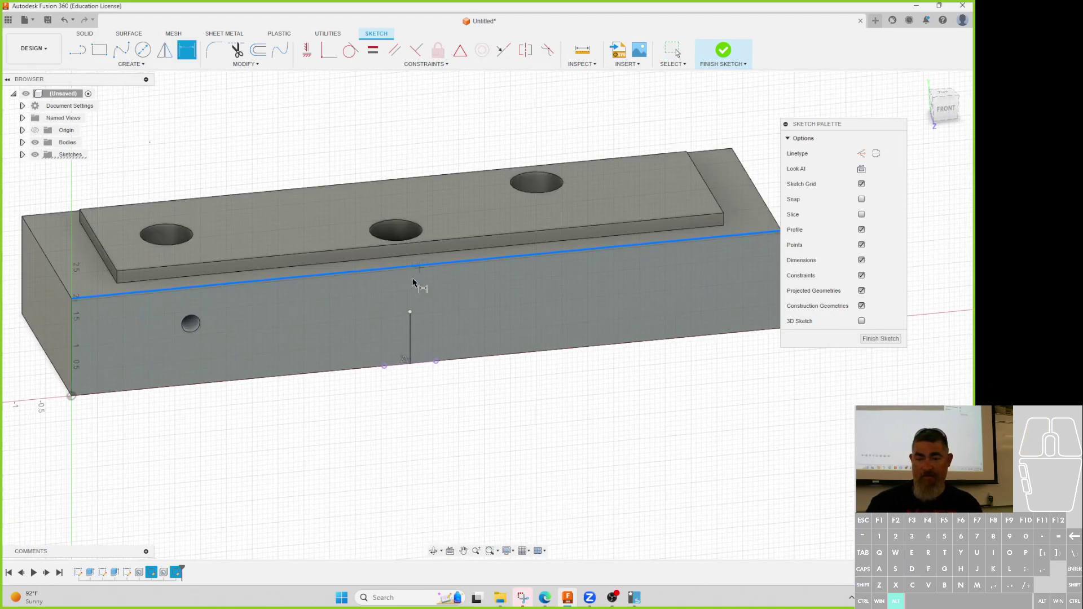
{"action": "left_click", "coordinate": [409, 311]}
{"action": "left_click", "coordinate": [454, 300]}
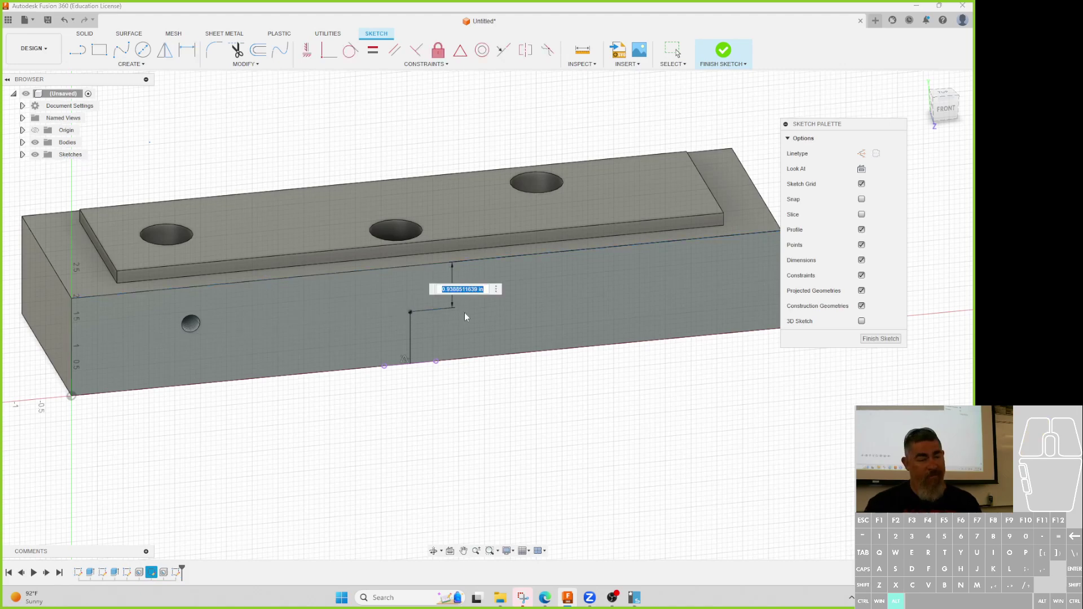
{"action": "key", "text": "Return"}
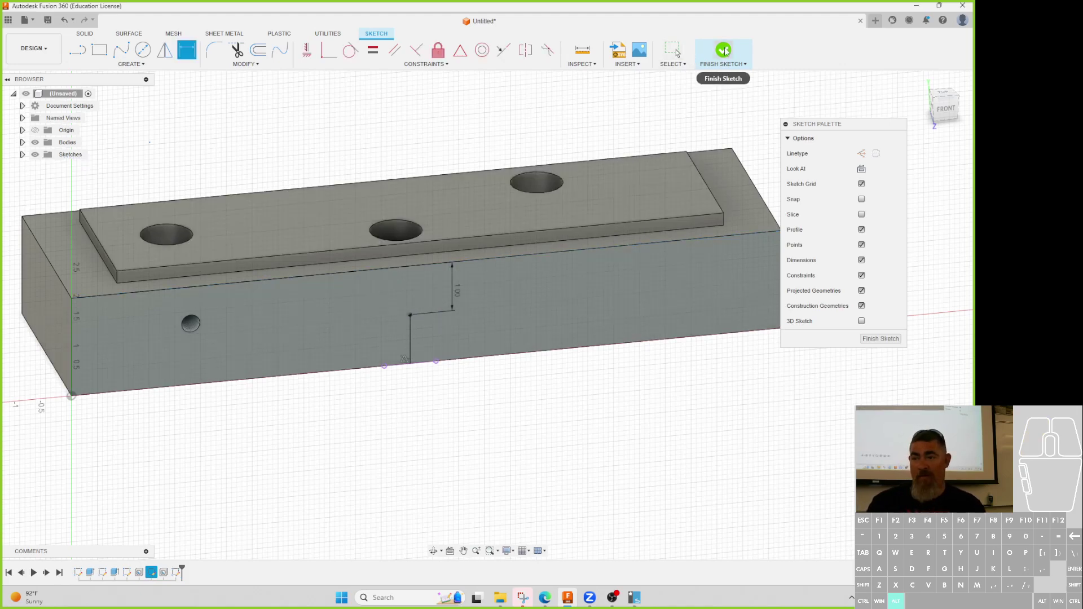
{"action": "left_click", "coordinate": [722, 51]}
- Place a 0.5 in tapped hole at the vertical line's upper endpoint on the front face, extending to the middle pad hole's wall
{"action": "left_click", "coordinate": [77, 50]}
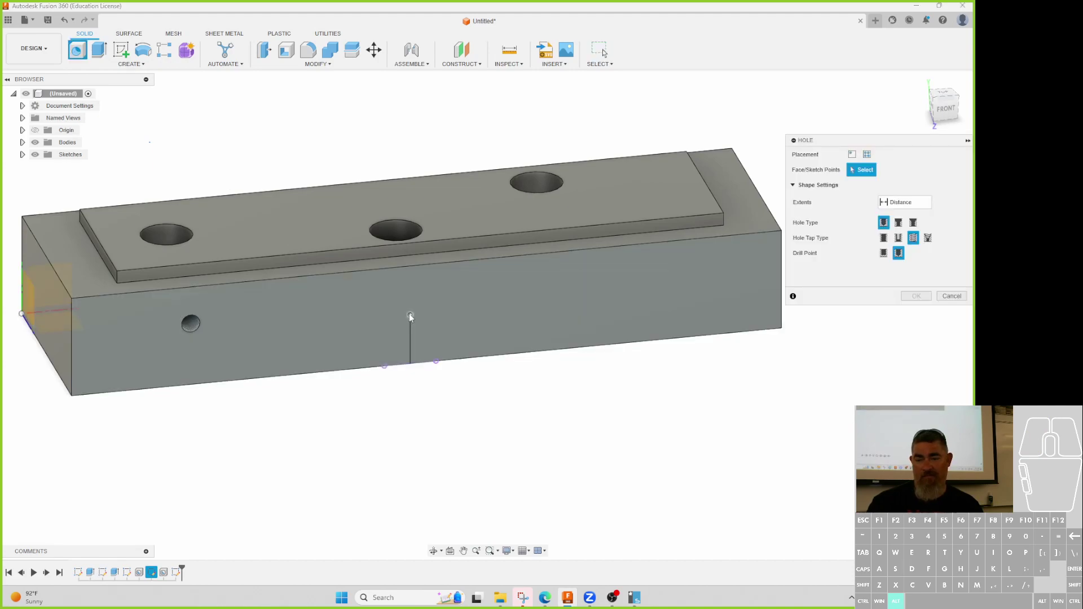
{"action": "left_click", "coordinate": [410, 313]}
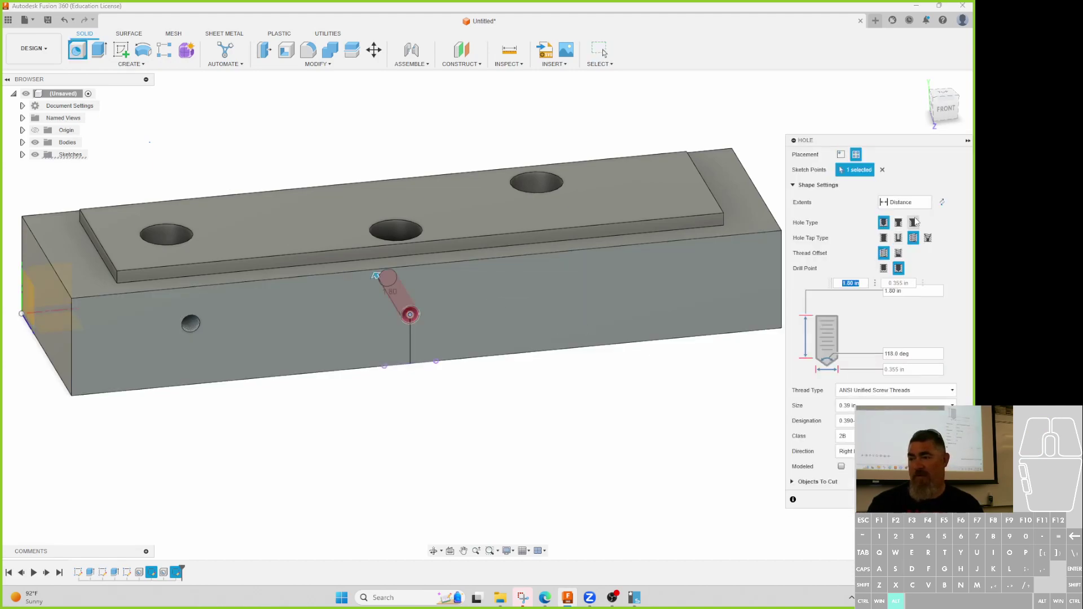
{"action": "left_click", "coordinate": [913, 202]}
{"action": "left_click", "coordinate": [913, 228]}
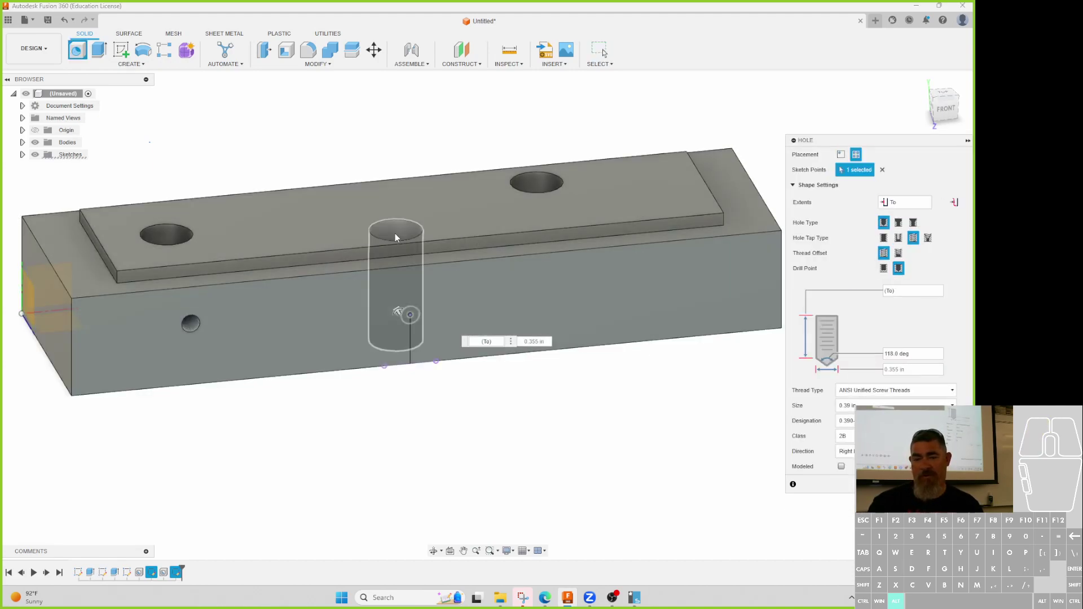
{"action": "middle_click_drag", "start_coordinate": [414, 350], "coordinate": [410, 411], "text": "shift"}
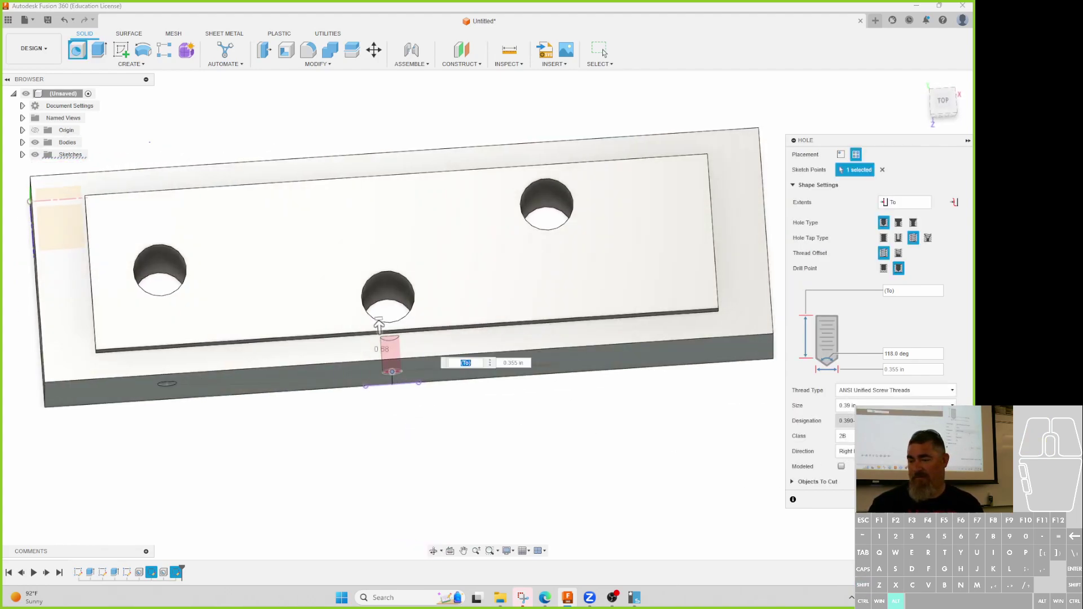
{"action": "left_click", "coordinate": [846, 406]}
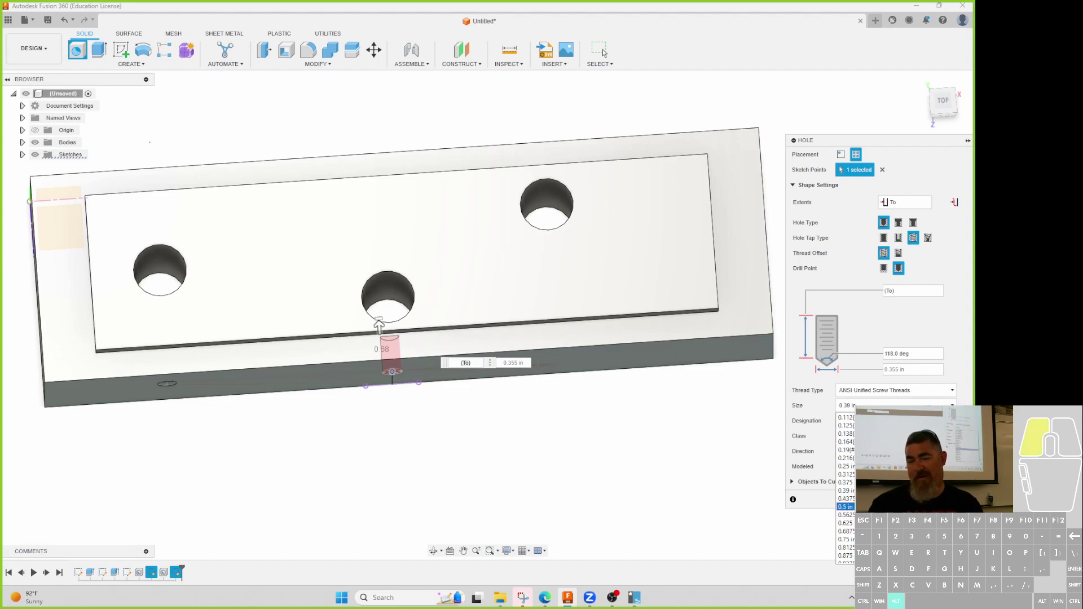
{"action": "left_click", "coordinate": [845, 507]}
{"action": "left_click", "coordinate": [922, 499]}
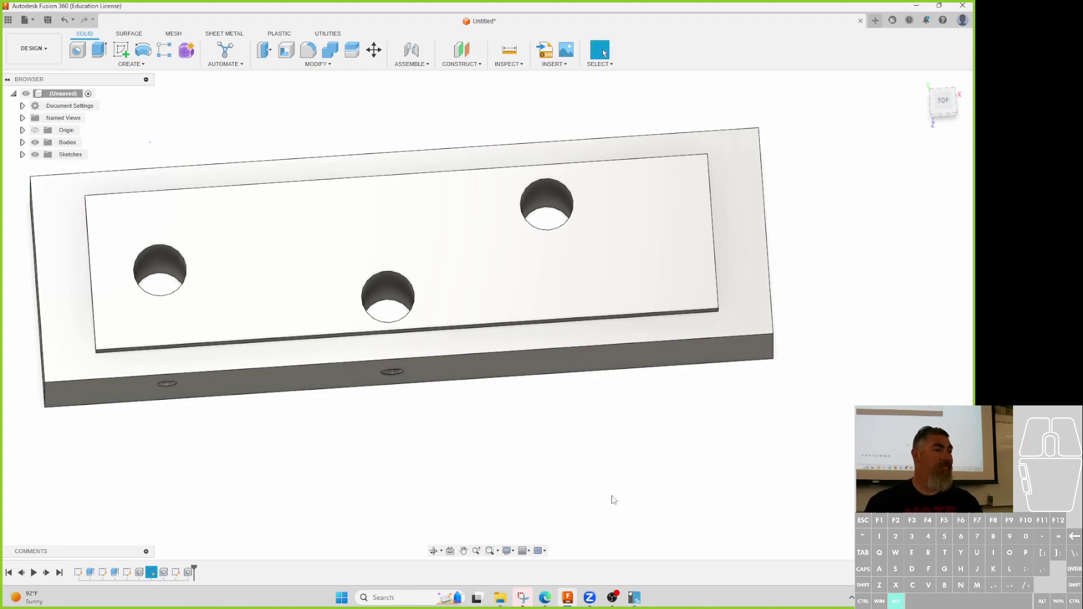
- Examine the two tapped side holes and their alignment with the pad's holes from several angles
{"action": "mouse_move", "coordinate": [516, 445]}
{"action": "middle_mouse_down", "text": "shift"}
{"action": "mouse_move", "coordinate": [333, 272]}
{"action": "mouse_move", "coordinate": [476, 293]}
{"action": "mouse_move", "coordinate": [466, 357]}
{"action": "mouse_move", "coordinate": [483, 447]}
{"action": "mouse_move", "coordinate": [474, 411]}
{"action": "middle_mouse_up", "text": "shift"}
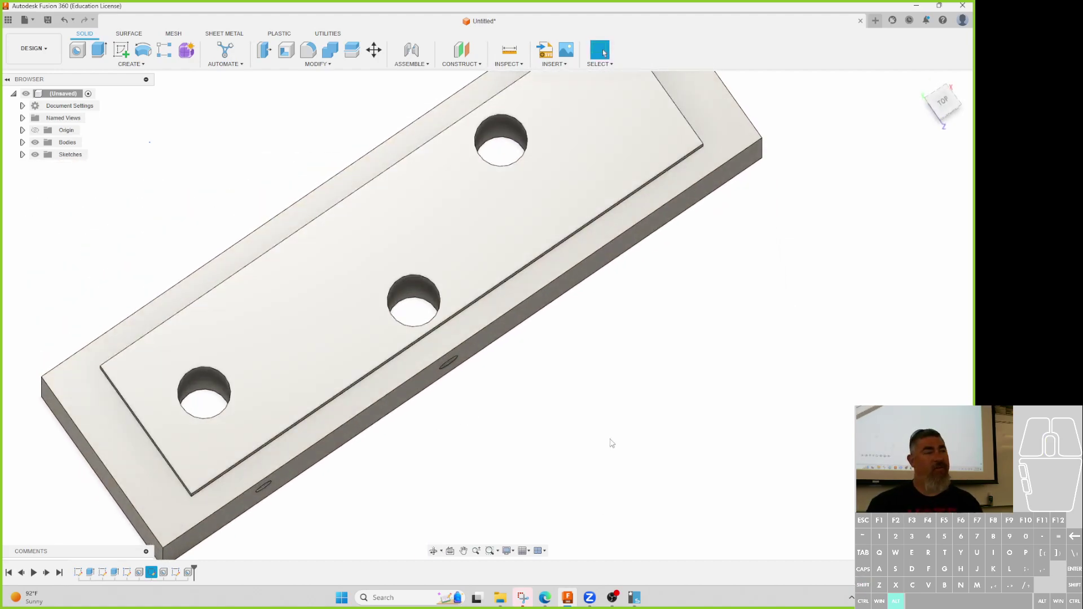
{"action": "middle_click_drag", "start_coordinate": [703, 449], "coordinate": [699, 471], "text": "shift"}
{"action": "scroll", "coordinate": [442, 369], "scroll_direction": "up", "scroll_amount": 4}
{"action": "middle_click_drag", "start_coordinate": [412, 359], "coordinate": [592, 206]}
{"action": "middle_click_drag", "start_coordinate": [361, 416], "coordinate": [390, 341], "text": "shift"}
{"action": "middle_click_drag", "start_coordinate": [585, 270], "coordinate": [595, 312], "text": "shift"}
{"action": "scroll", "coordinate": [327, 440], "scroll_direction": "down", "scroll_amount": 6}
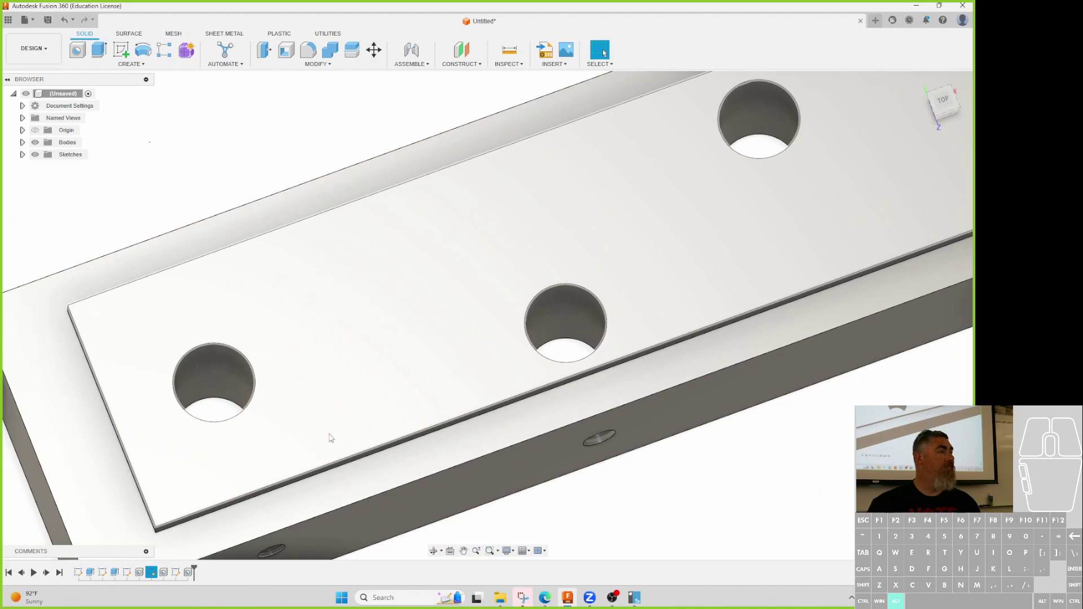
{"action": "scroll", "coordinate": [325, 444], "scroll_direction": "down", "scroll_amount": 1}
{"action": "middle_click_drag", "start_coordinate": [502, 476], "coordinate": [437, 395]}
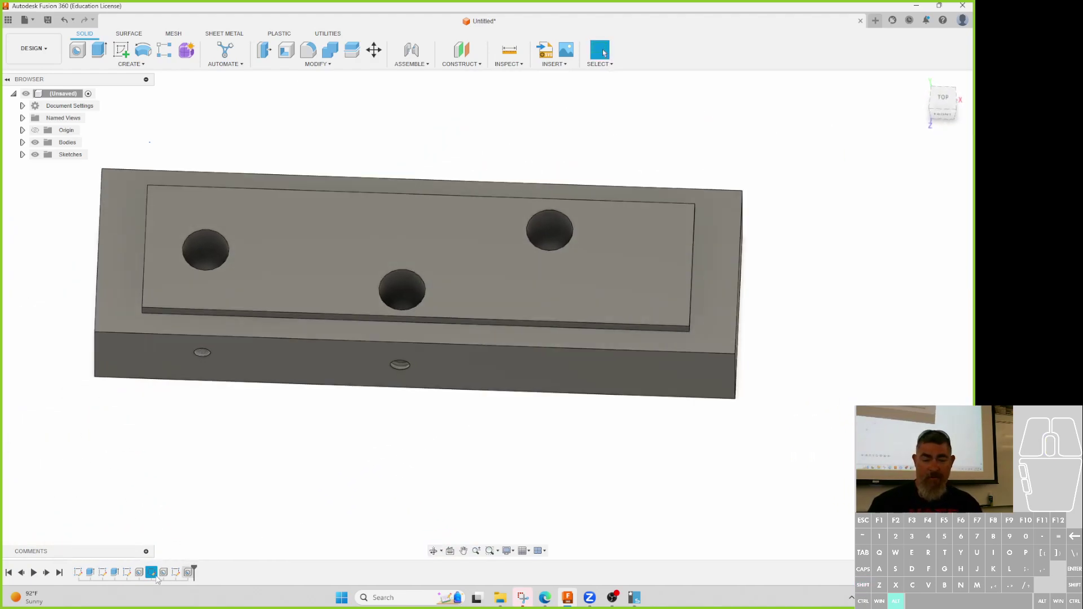
- Reopen the pad's hole-centre sketch, move the left and middle hole points to new positions, finish it and check the side holes
{"action": "double_click", "coordinate": [128, 572]}
{"action": "left_click_drag", "start_coordinate": [401, 291], "coordinate": [501, 278]}
{"action": "left_click_drag", "start_coordinate": [205, 249], "coordinate": [279, 215]}
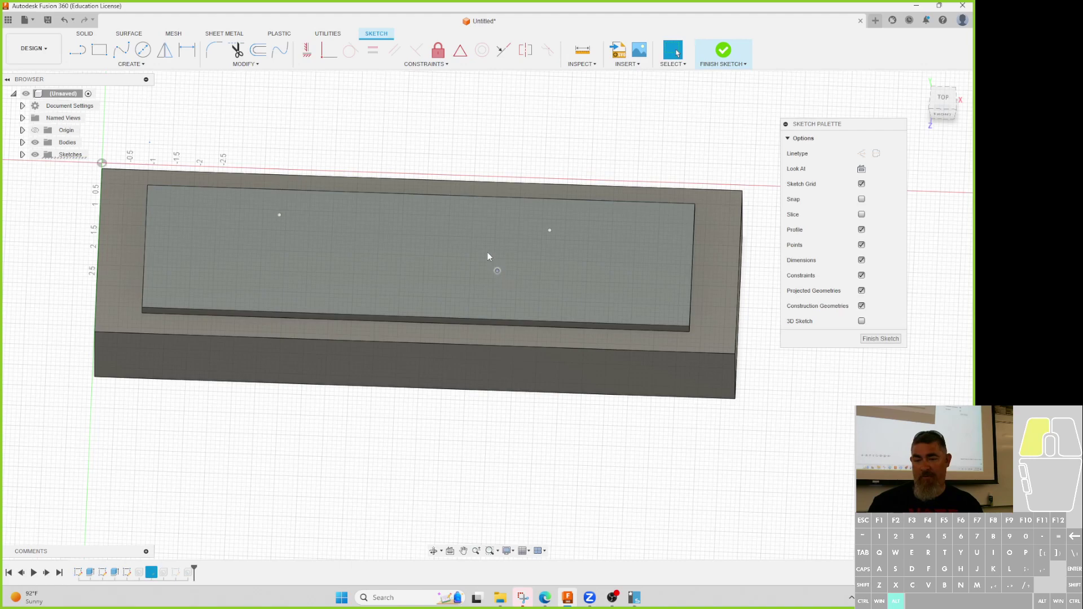
{"action": "left_click", "coordinate": [489, 257]}
{"action": "left_click_drag", "start_coordinate": [287, 217], "coordinate": [248, 244]}
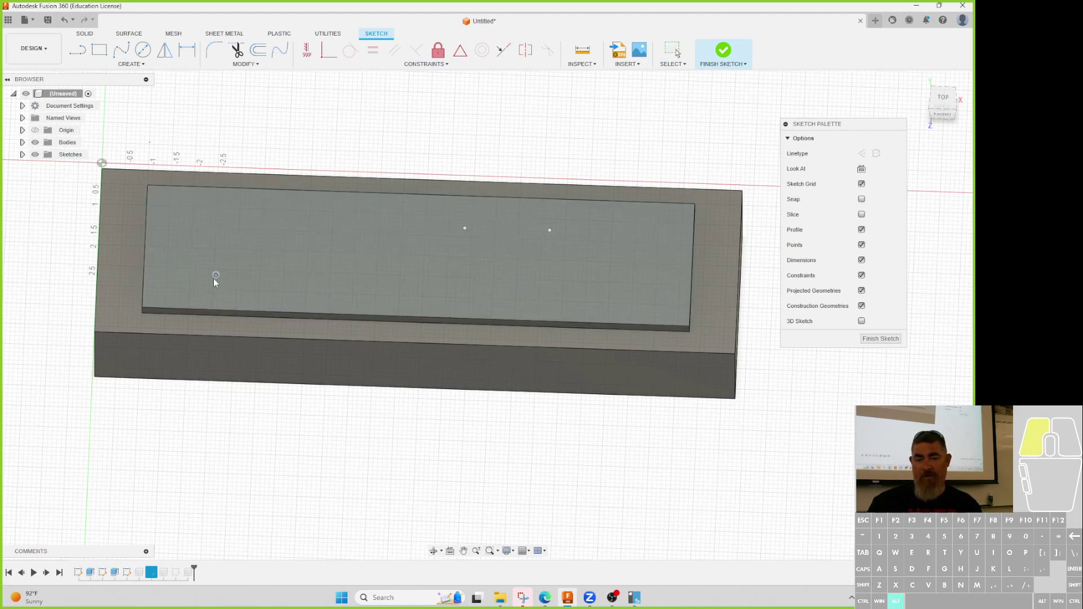
{"action": "left_click_drag", "start_coordinate": [334, 292], "coordinate": [331, 288]}
{"action": "left_click", "coordinate": [723, 51]}
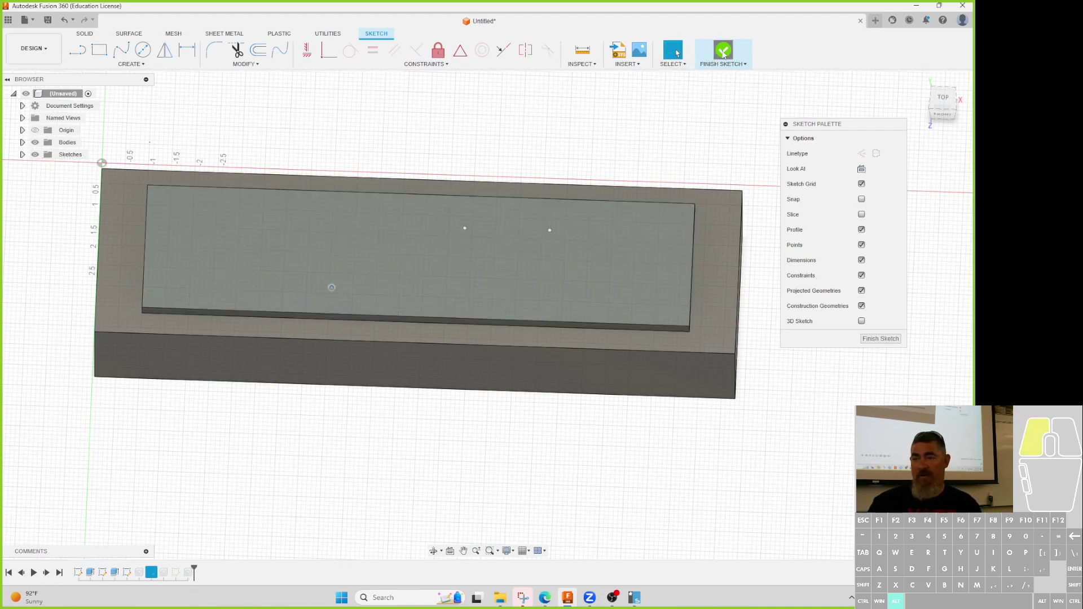
{"action": "middle_click_drag", "start_coordinate": [625, 302], "coordinate": [462, 406], "text": "shift"}
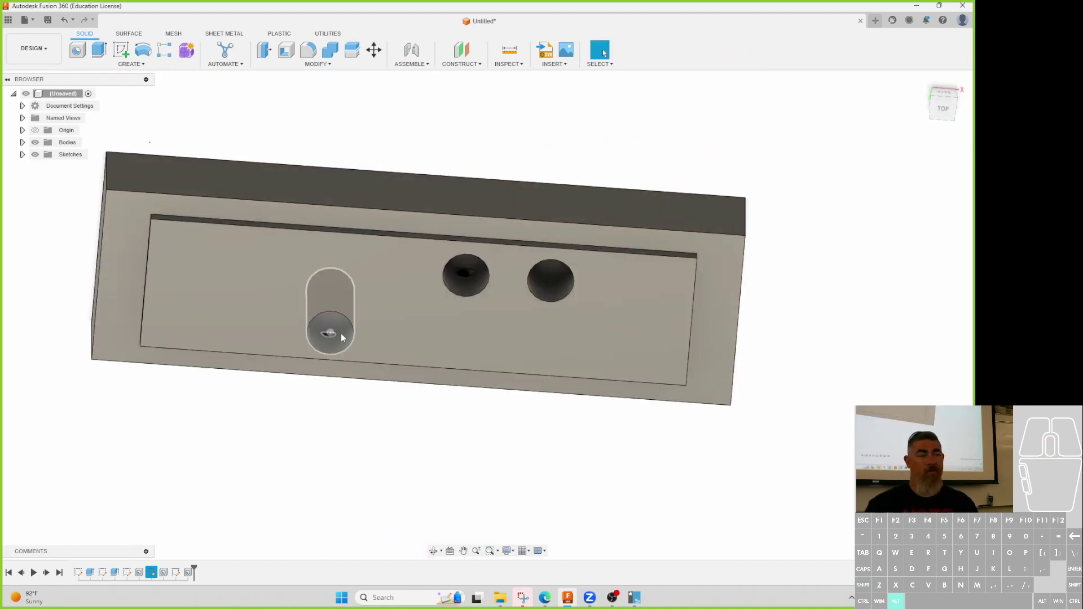
{"action": "left_click", "coordinate": [341, 334]}
{"action": "middle_click_drag", "start_coordinate": [360, 438], "coordinate": [356, 295], "text": "shift"}
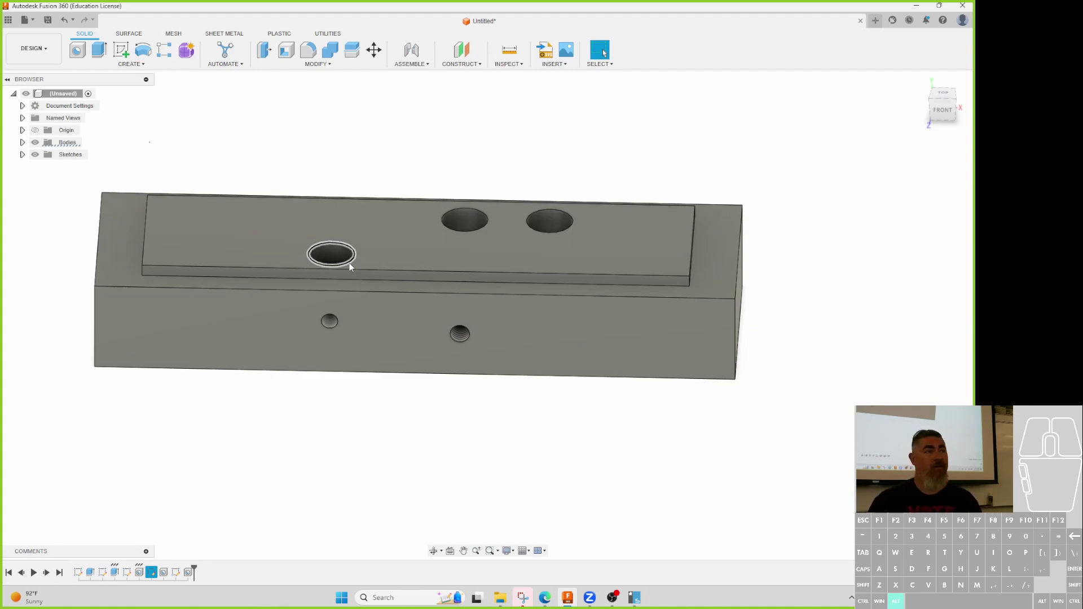
- Reopen the pad's hole-centre sketch, shift the leftmost hole's point further towards the block's left end, and finish the sketch
{"action": "mouse_move", "coordinate": [349, 262]}
{"action": "middle_mouse_down", "text": "shift"}
{"action": "mouse_move", "coordinate": [392, 237]}
{"action": "mouse_move", "coordinate": [412, 246]}
{"action": "mouse_move", "coordinate": [431, 282]}
{"action": "mouse_move", "coordinate": [425, 297]}
{"action": "middle_mouse_up", "text": "shift"}
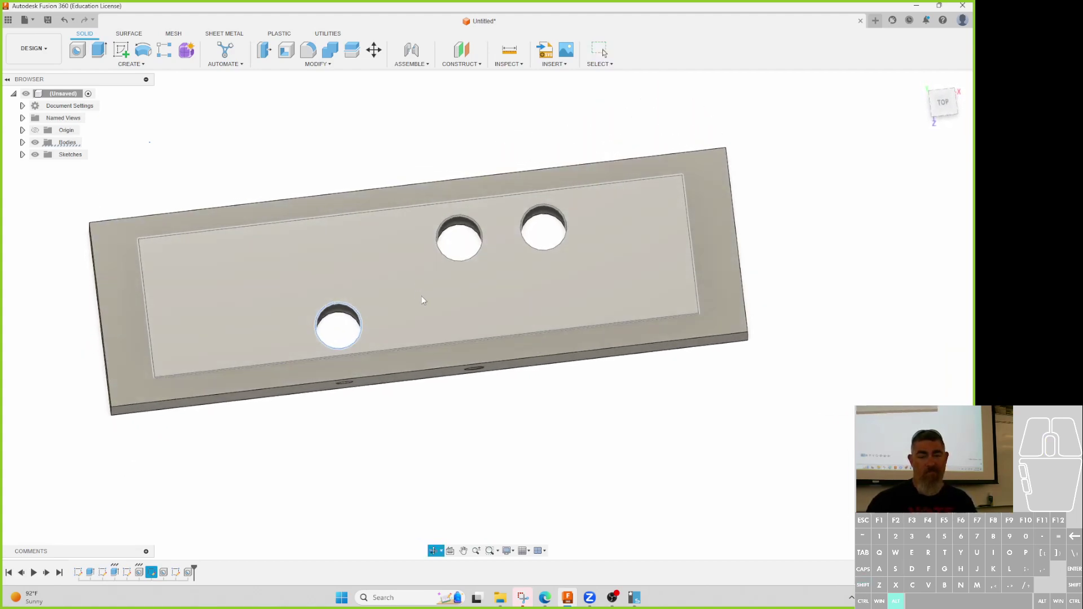
{"action": "double_click", "coordinate": [129, 574]}
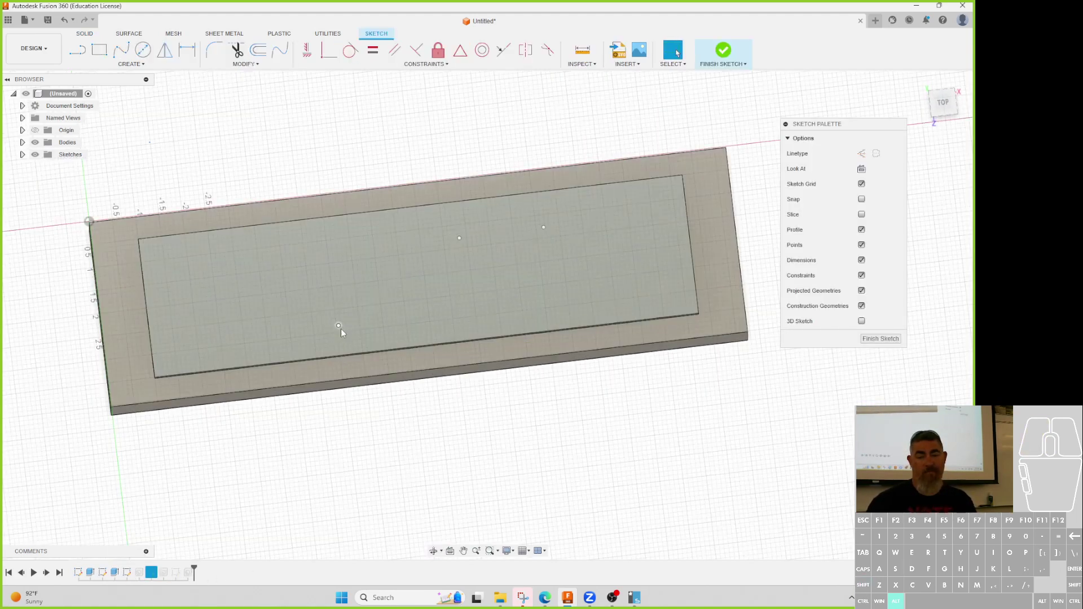
{"action": "left_click_drag", "start_coordinate": [339, 326], "coordinate": [281, 314]}
{"action": "left_click", "coordinate": [880, 338]}
{"action": "mouse_move", "coordinate": [663, 430]}
{"action": "middle_mouse_down", "text": "shift"}
{"action": "mouse_move", "coordinate": [652, 379]}
{"action": "mouse_move", "coordinate": [649, 407]}
{"action": "middle_mouse_up", "text": "shift"}
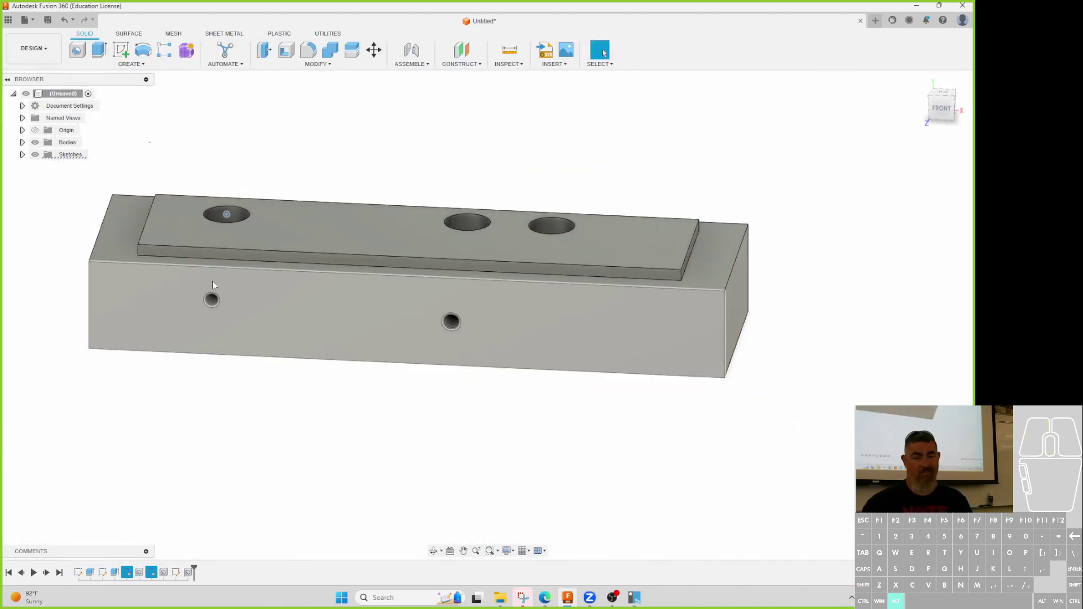
- Open the left side hole's sketch to examine its projected line and vertical dimension, then close it
{"action": "double_click", "coordinate": [153, 573]}
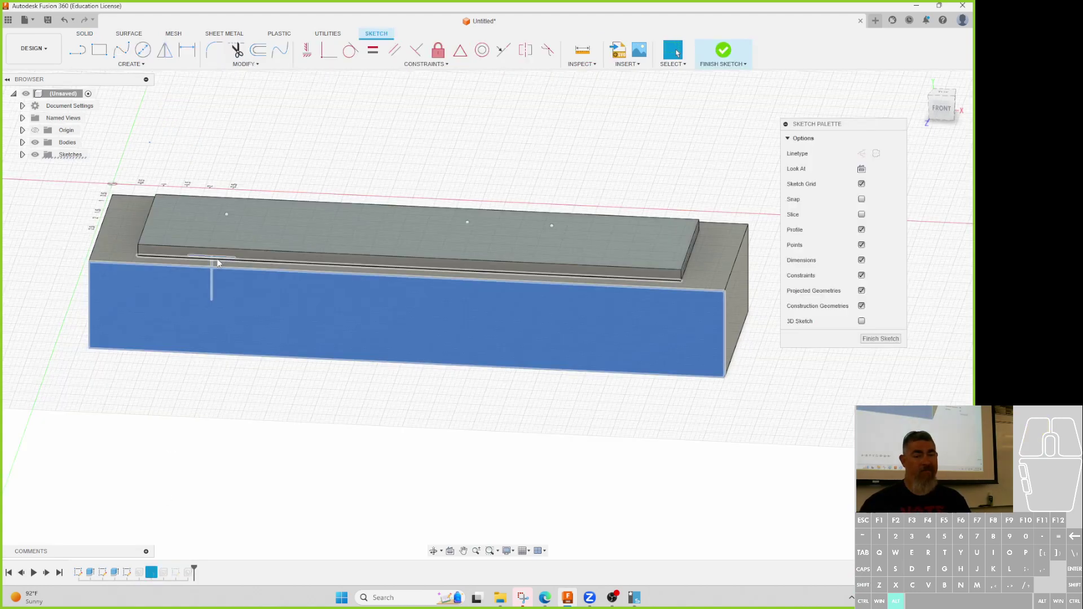
{"action": "key", "text": "Escape"}
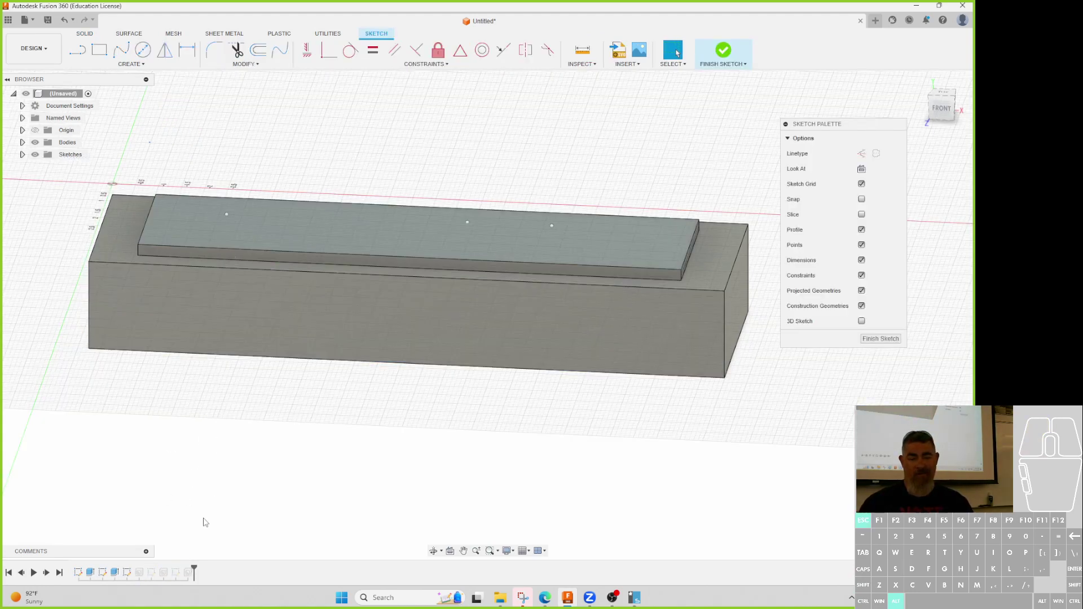
{"action": "left_click", "coordinate": [881, 339]}
{"action": "double_click", "coordinate": [151, 573]}
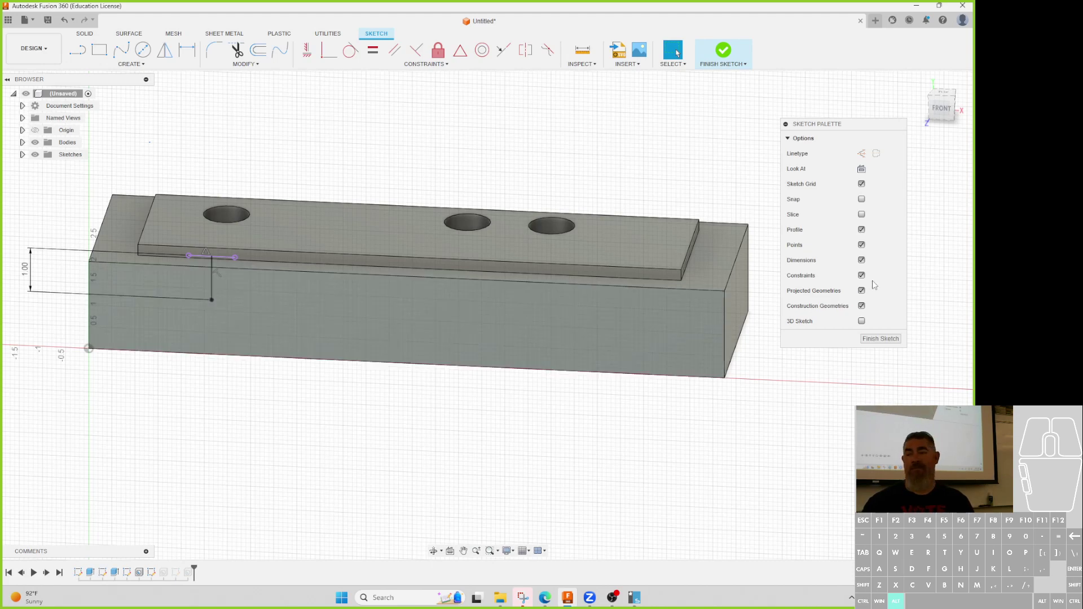
{"action": "left_click", "coordinate": [880, 339]}
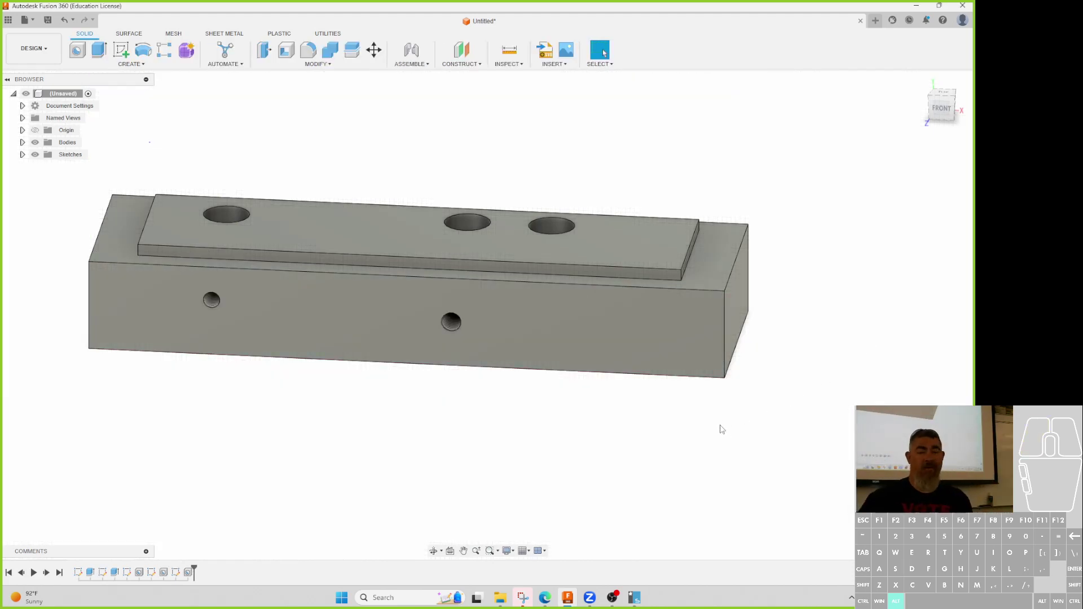
- Try removing the leftmost hole from the pad's hole feature, open the left side hole's sketch, and undo the removal
{"action": "double_click", "coordinate": [138, 576]}
{"action": "left_click", "coordinate": [227, 215]}
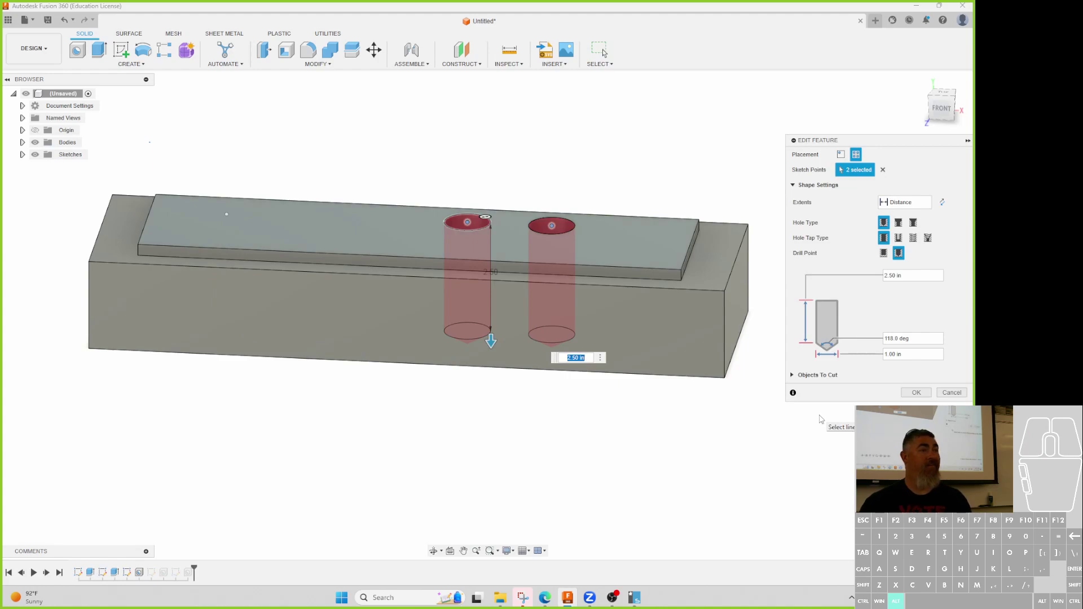
{"action": "left_click", "coordinate": [916, 393]}
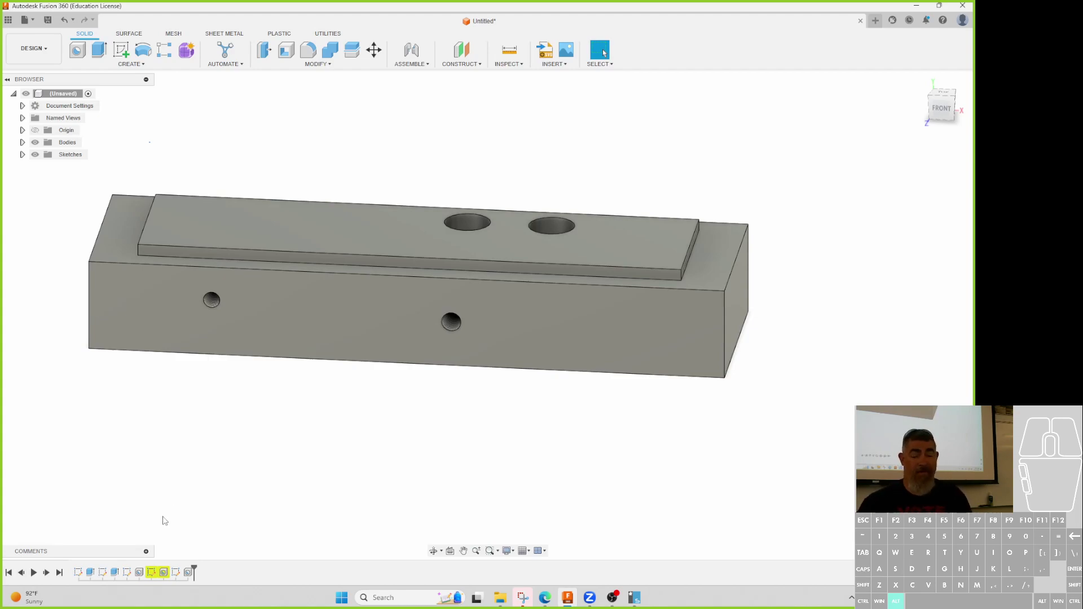
{"action": "double_click", "coordinate": [150, 572]}
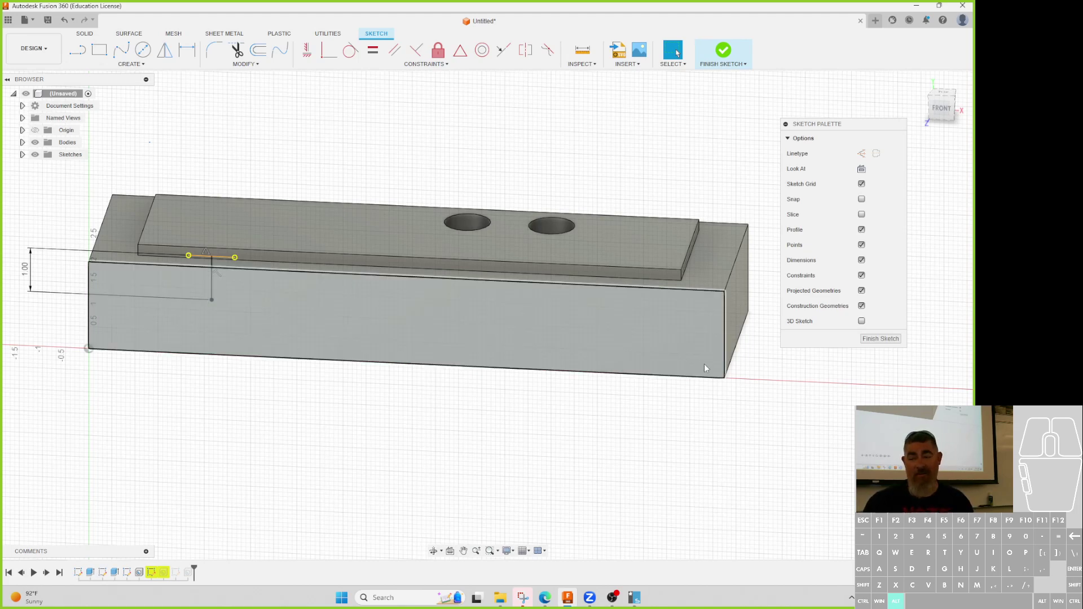
{"action": "key", "text": "ctrl+z"}
{"action": "key", "text": "ctrl+z"}
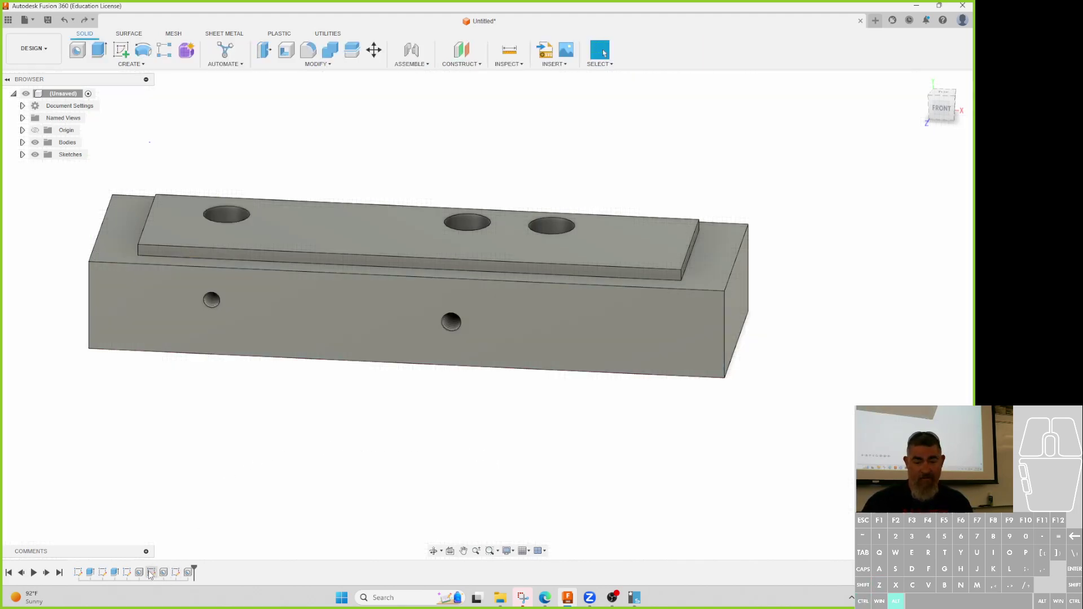
- Change the pad's three holes to counterbore holes with a 1.60 in counterbore diameter and 0.20 in counterbore depth
{"action": "left_click", "coordinate": [141, 573]}
{"action": "double_click", "coordinate": [140, 573]}
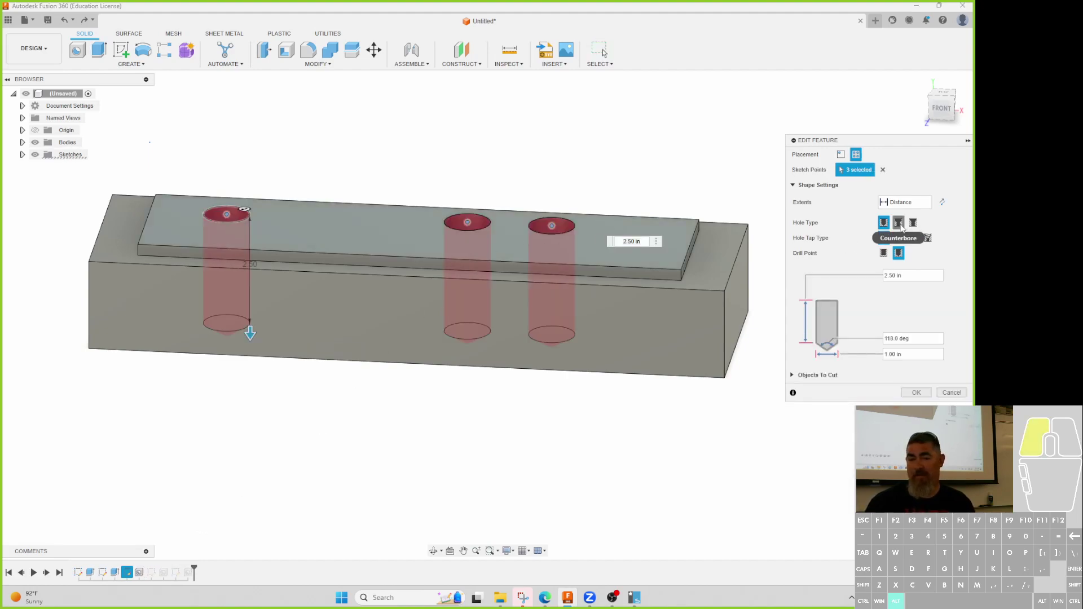
{"action": "left_click_drag", "start_coordinate": [253, 216], "coordinate": [251, 239]}
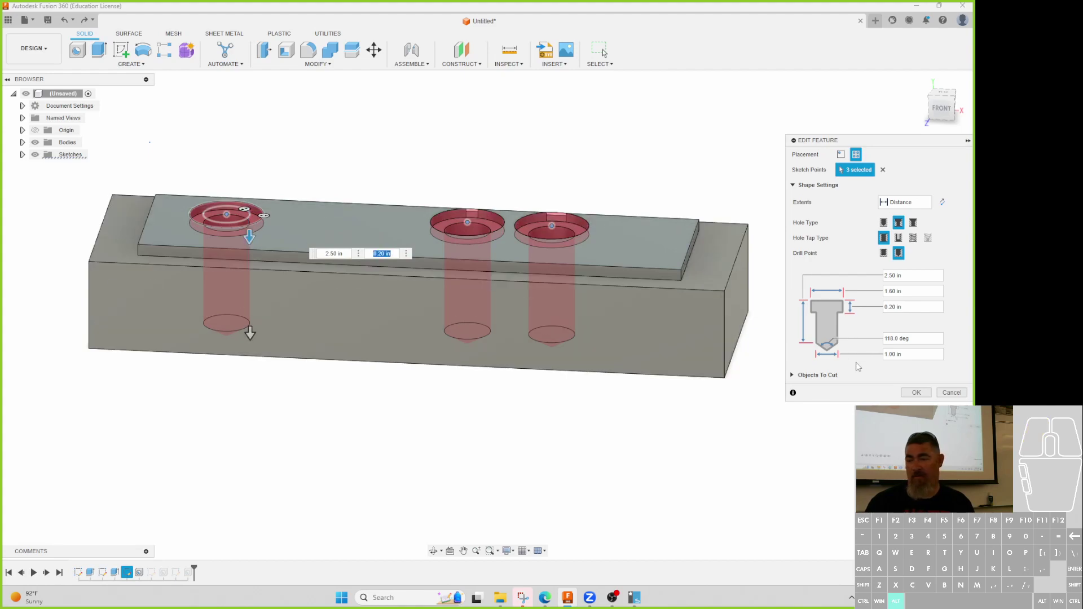
{"action": "left_click", "coordinate": [916, 392]}
- Inspect the left side hole's sketch and the middle side hole's sketch for their references to the pad's holes
{"action": "double_click", "coordinate": [151, 572]}
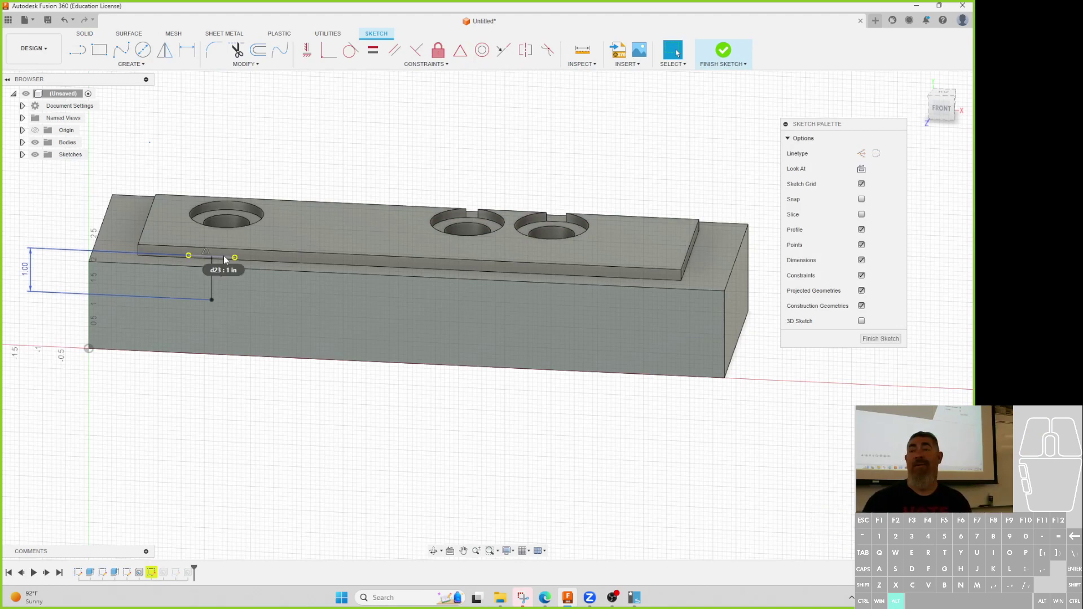
{"action": "left_click", "coordinate": [880, 339]}
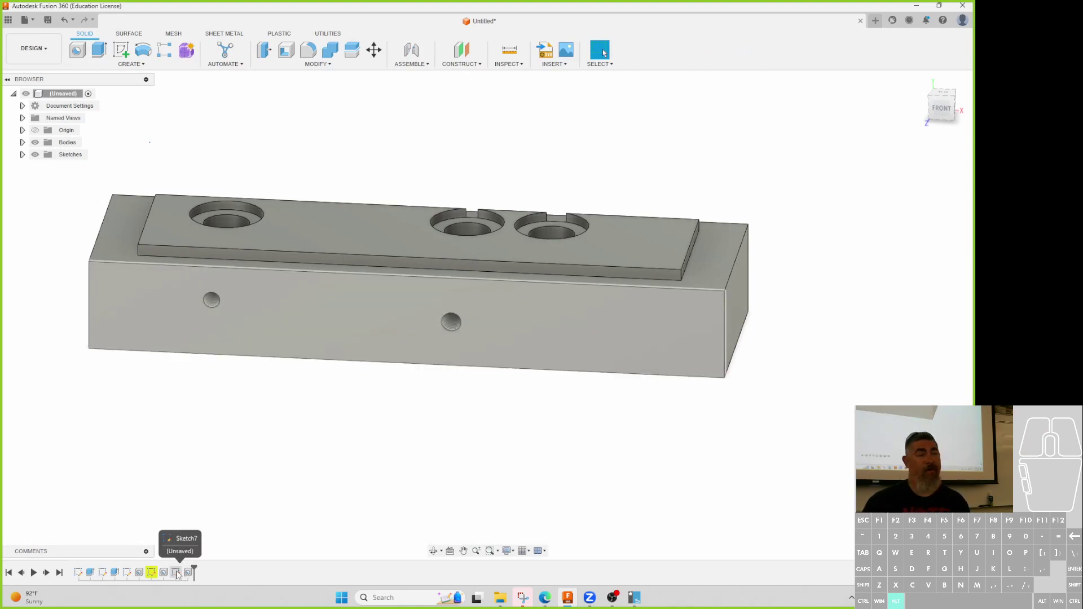
{"action": "left_click", "coordinate": [177, 573]}
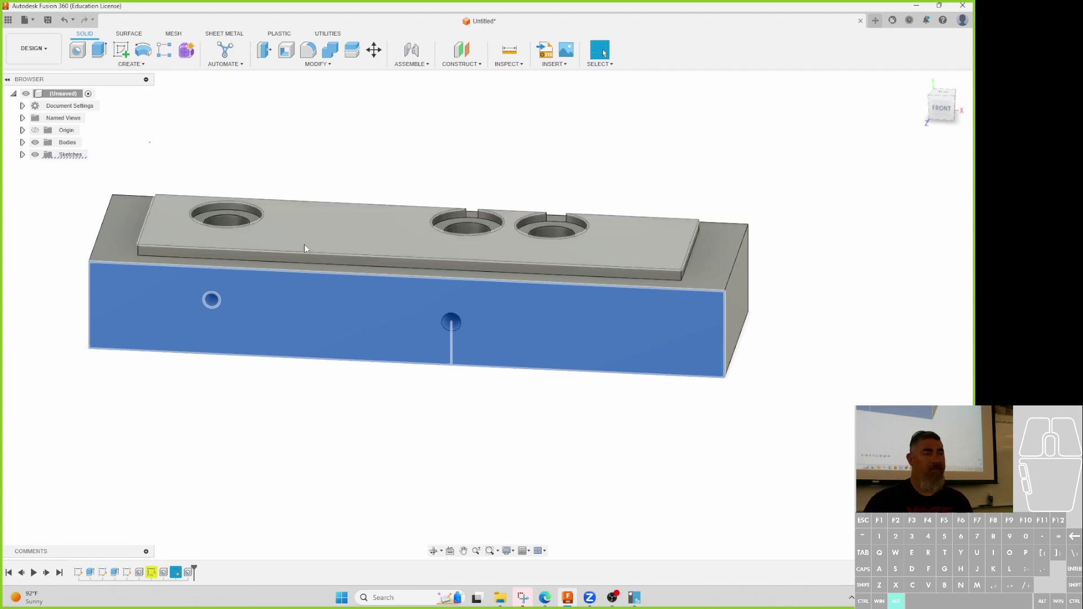
{"action": "left_click", "coordinate": [458, 387]}
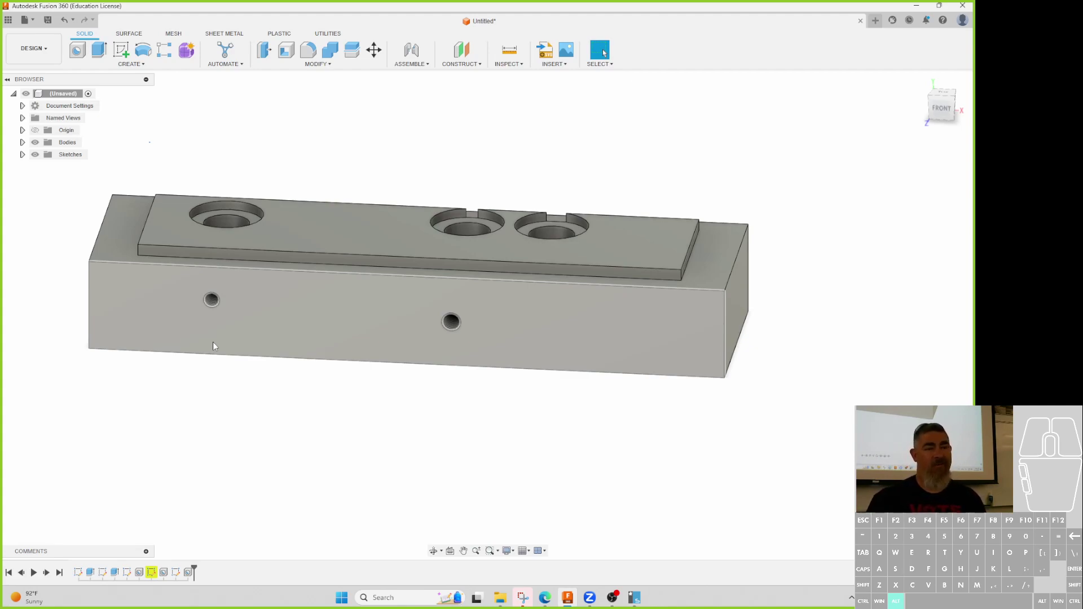
- In the left side hole's sketch, delete the broken projected line and project the leftmost counterbore's outer rim in its place
{"action": "left_click", "coordinate": [153, 573]}
{"action": "double_click", "coordinate": [153, 574]}
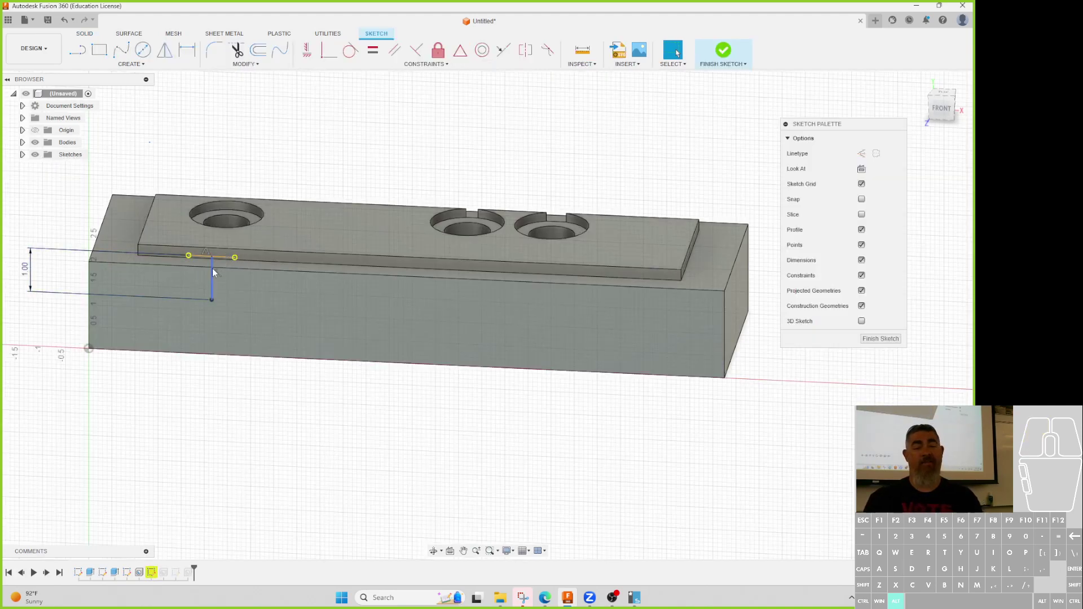
{"action": "left_click", "coordinate": [227, 255]}
{"action": "key", "text": "Delete"}
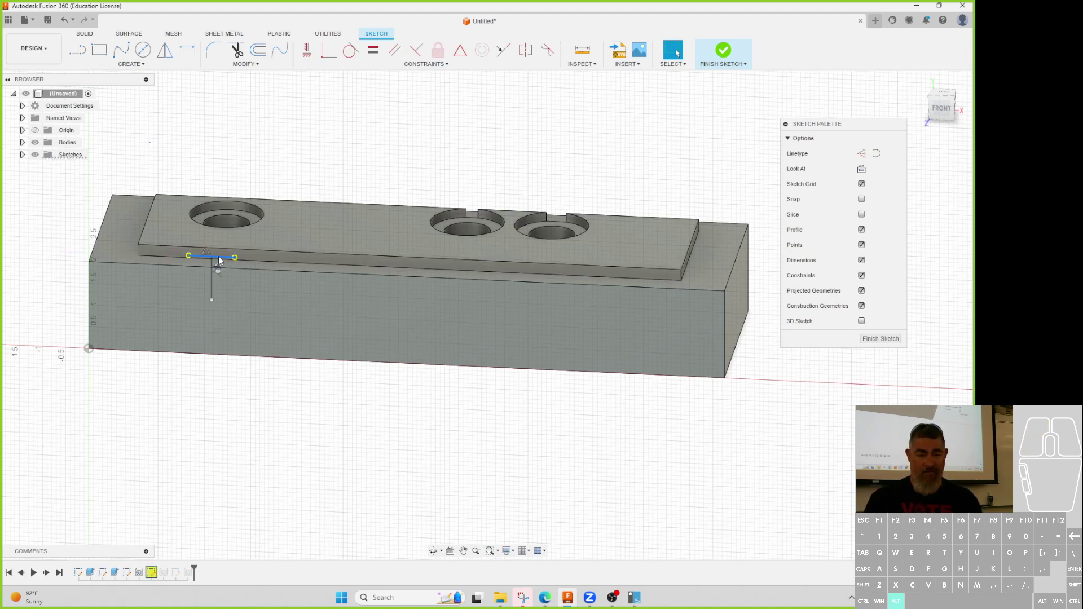
{"action": "key", "text": "p"}
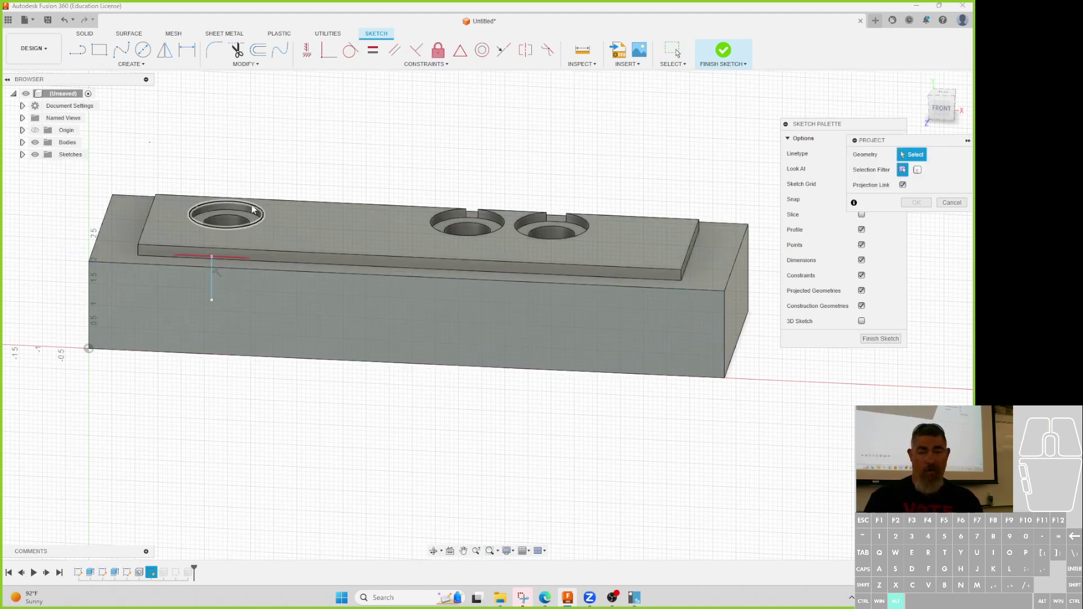
{"action": "left_click", "coordinate": [259, 221]}
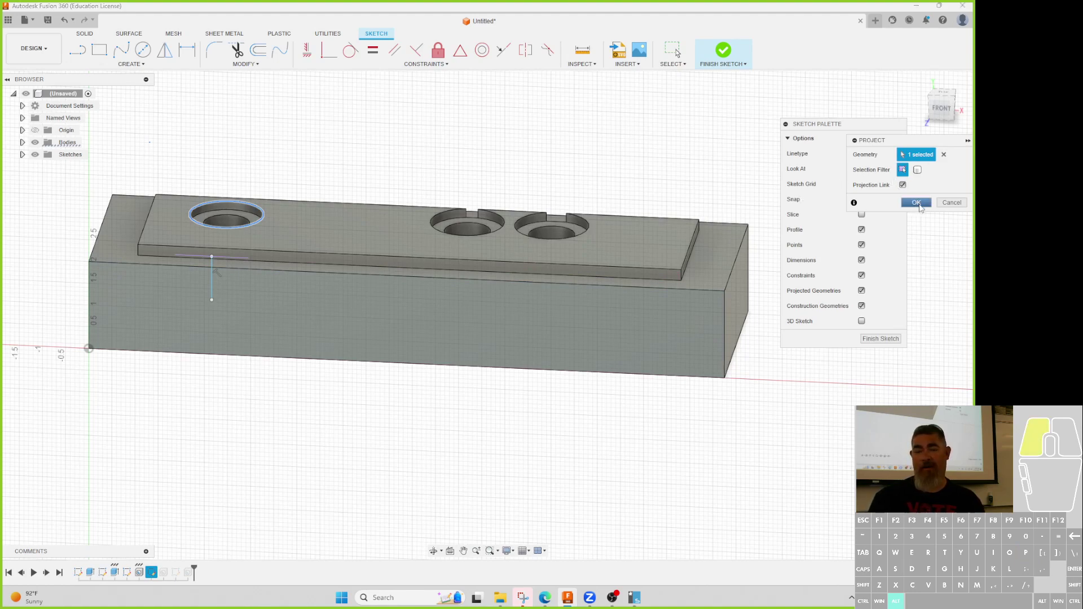
{"action": "left_click", "coordinate": [916, 202]}
- Constrain the vertical line's upper endpoint to the midpoint of the projected rim line
{"action": "left_click", "coordinate": [460, 55]}
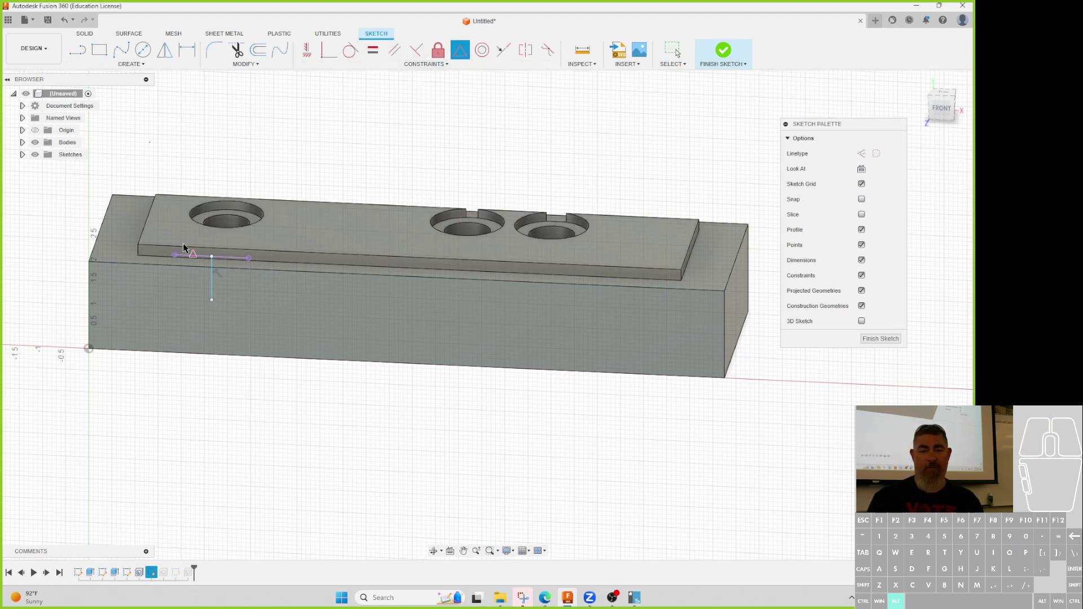
{"action": "left_click", "coordinate": [212, 257]}
{"action": "left_click", "coordinate": [229, 258]}
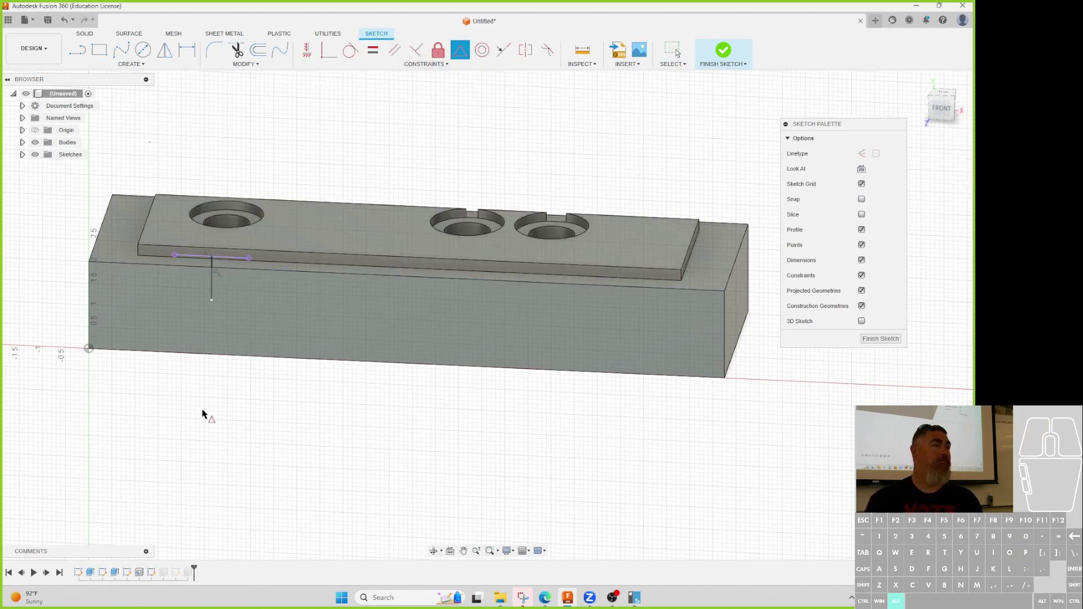
- Dimension the vertical line's length as 1.00 in and finish the sketch
{"action": "key", "text": "d"}
{"action": "left_click", "coordinate": [212, 282]}
{"action": "left_click", "coordinate": [65, 265]}
{"action": "key", "text": "Return"}
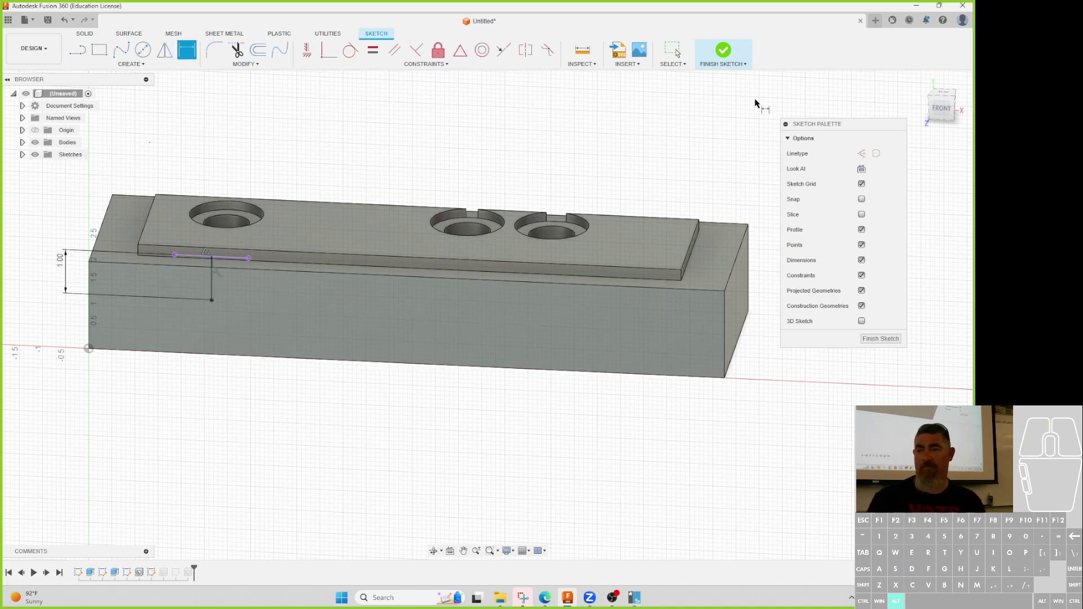
{"action": "left_click", "coordinate": [723, 50]}
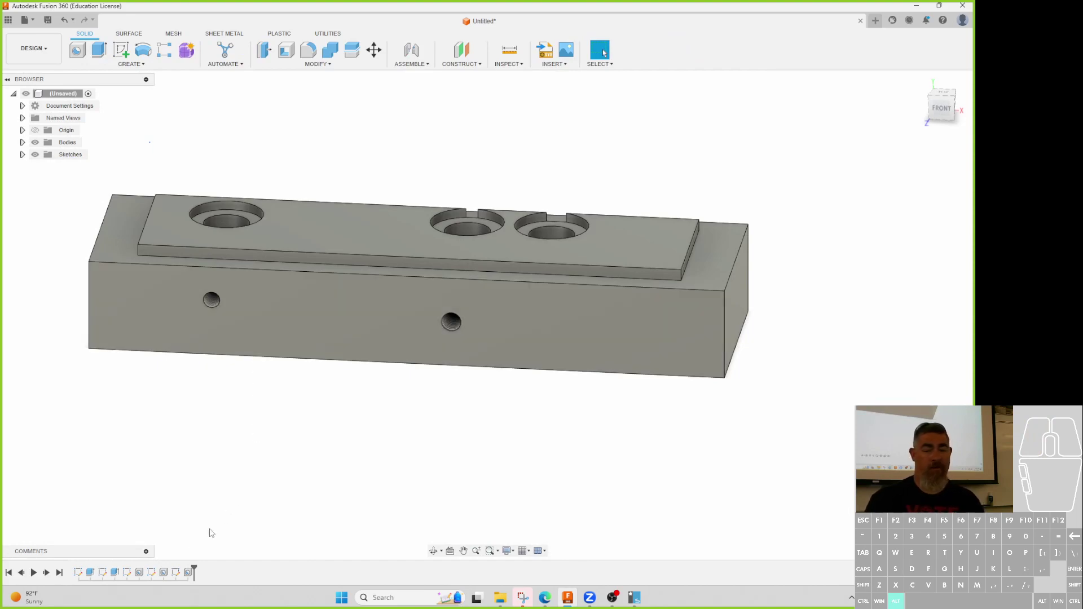